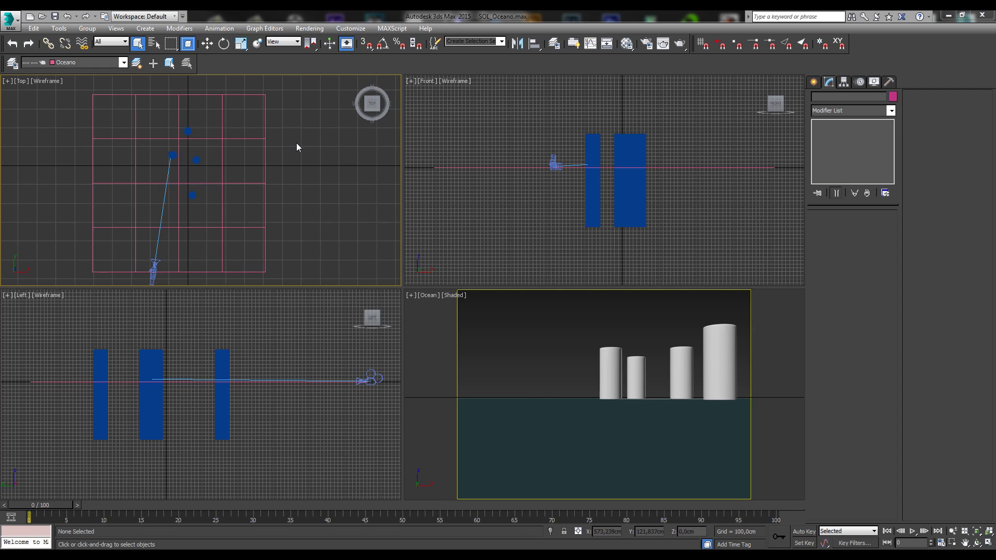
# Select the camera and the plane in the Top view to examine the scene's objects, then clear the selection.
pyautogui.click(157, 232)
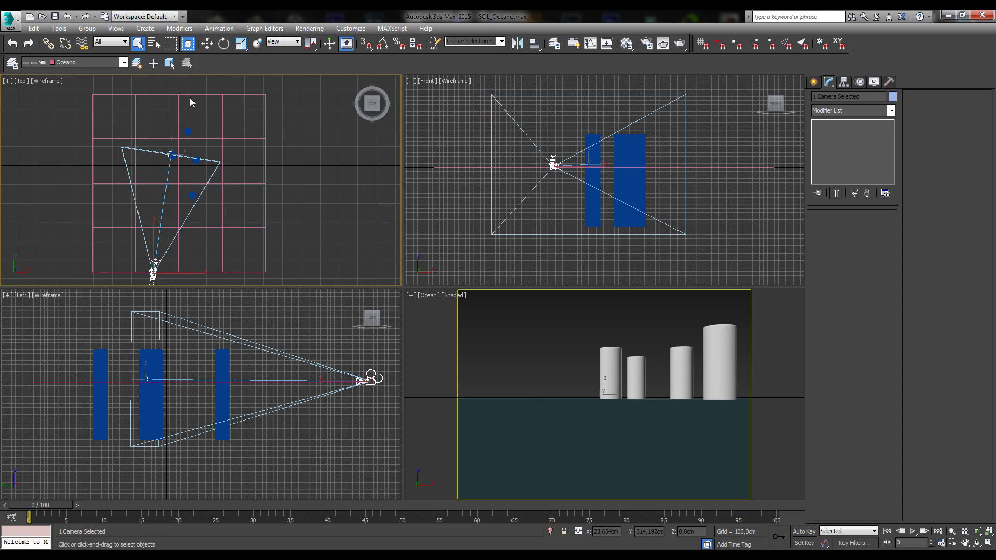
pyautogui.click(224, 139)
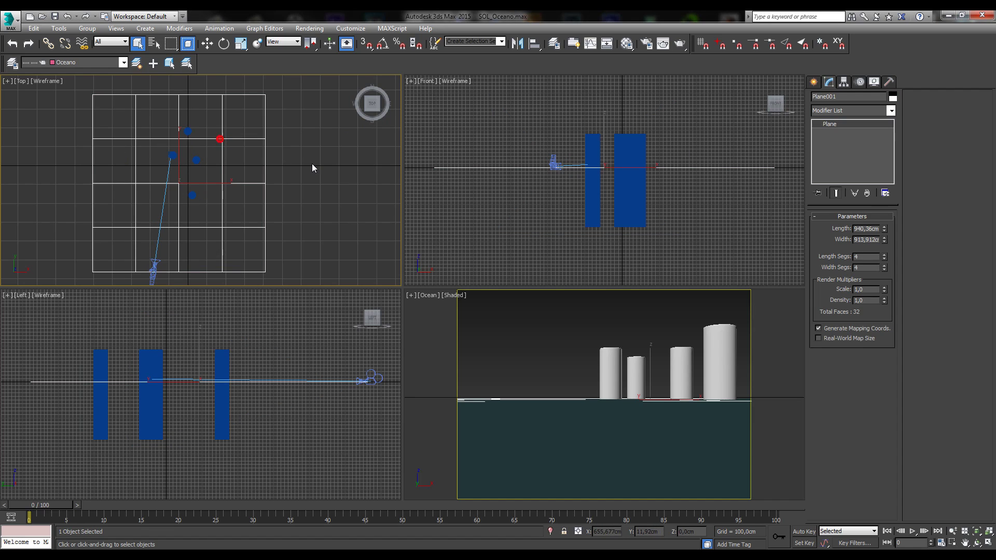
pyautogui.click(529, 297)
pyautogui.click(545, 408)
pyautogui.click(544, 389)
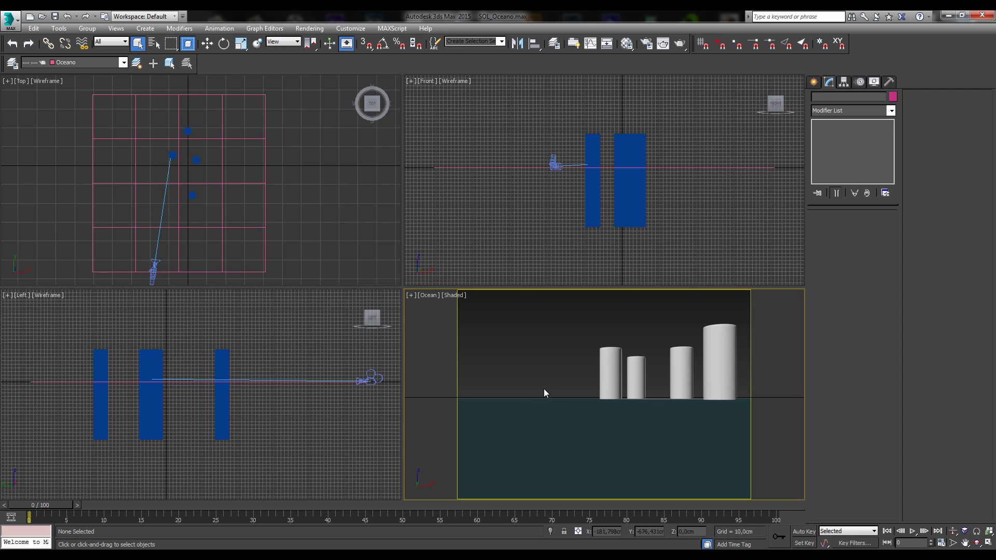
# Maximize the Ocean camera view and select its camera to review the camera parameters.
pyautogui.click(988, 544)
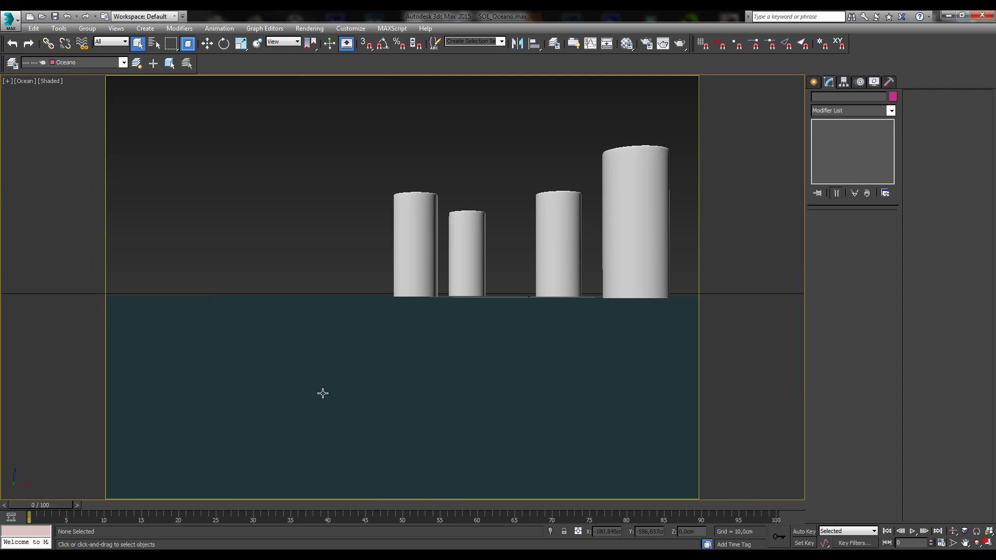
pyautogui.click(27, 81)
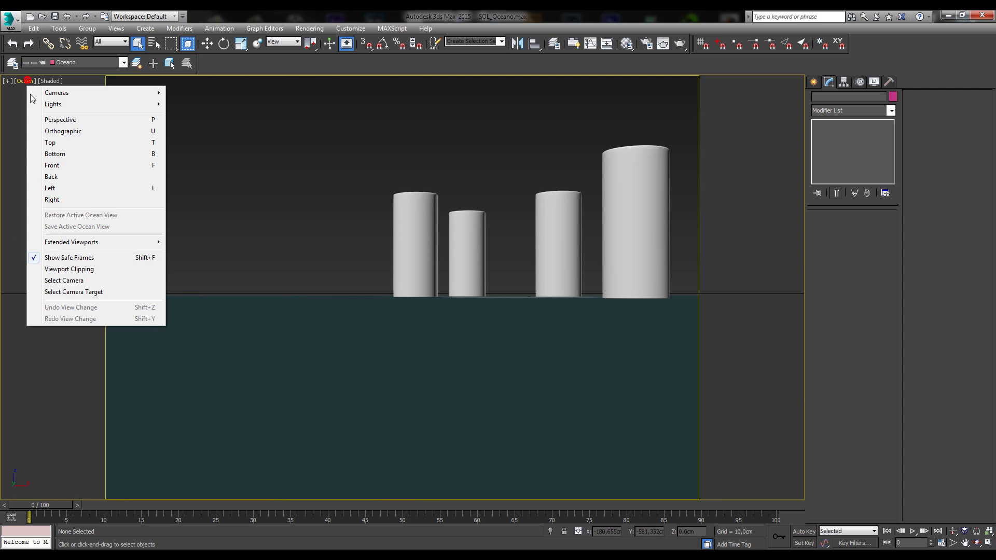
pyautogui.click(60, 278)
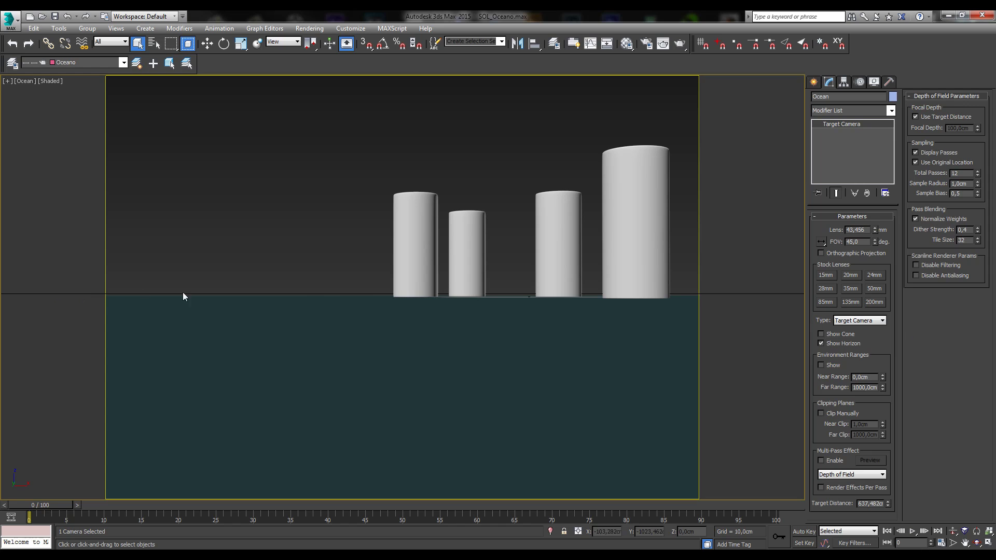
# Deselect the camera and render the Ocean view to examine the cylinders and water without daylight.
pyautogui.click(556, 110)
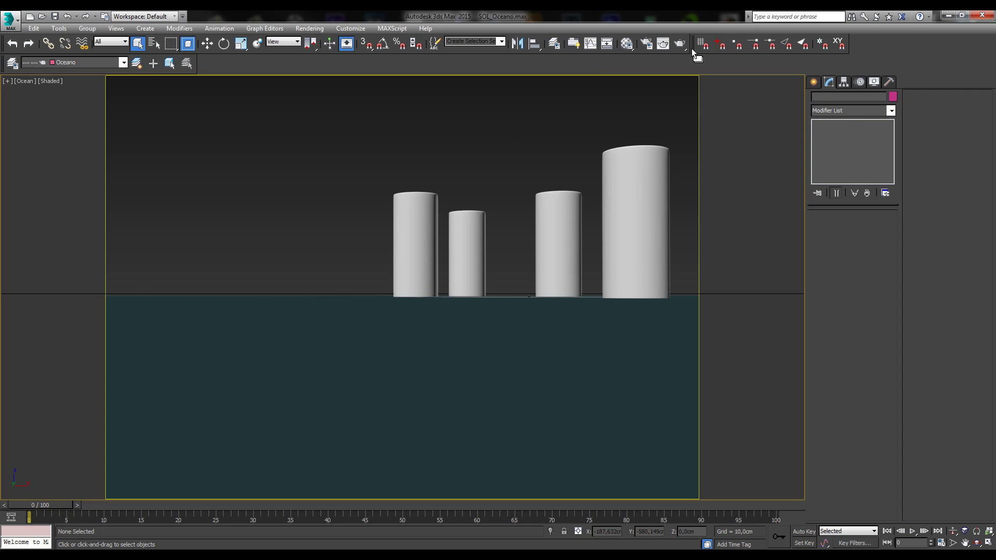
pyautogui.click(677, 45)
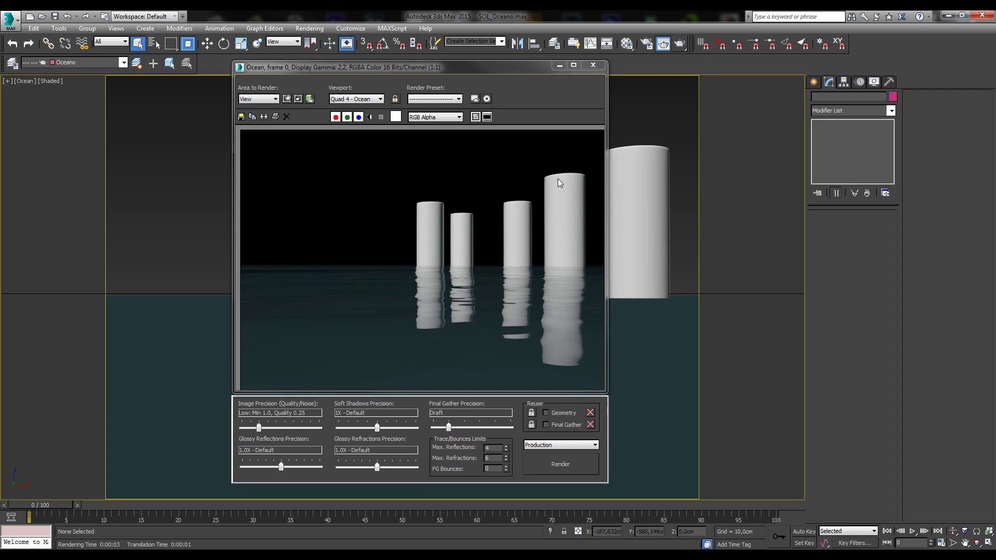
pyautogui.click(594, 64)
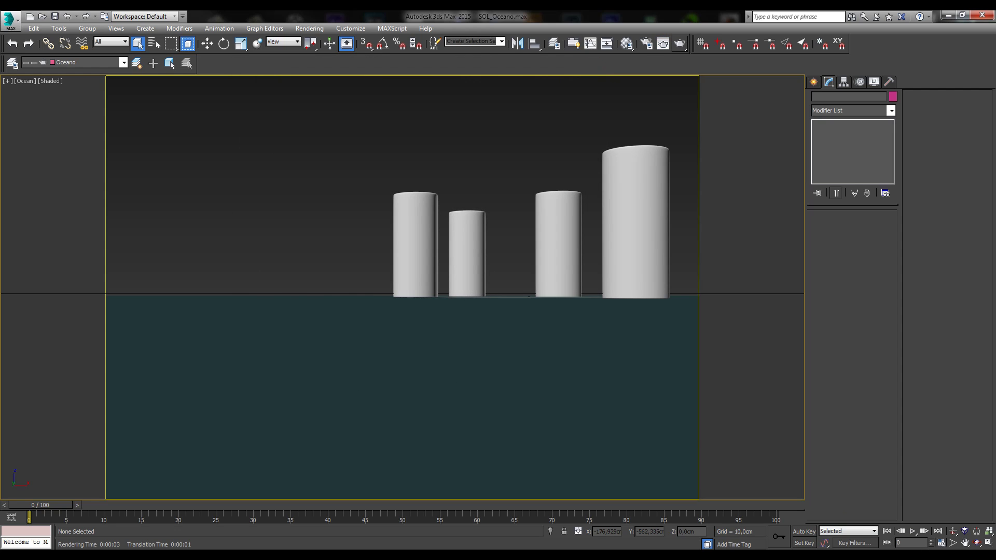
# Start creating a Daylight system with the recommended mr Photographic Exposure Control at an exposure value of 15.
pyautogui.click(986, 543)
pyautogui.moveTo(293, 221); pyautogui.dragTo(202, 227, button='middle')
pyautogui.scroll(-2, 204, 228)
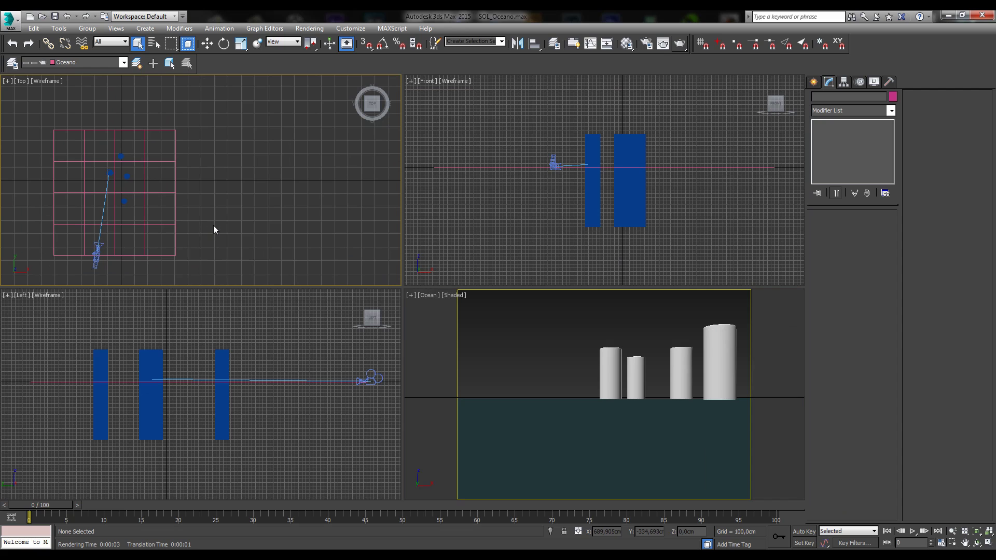
pyautogui.scroll(2, 217, 225)
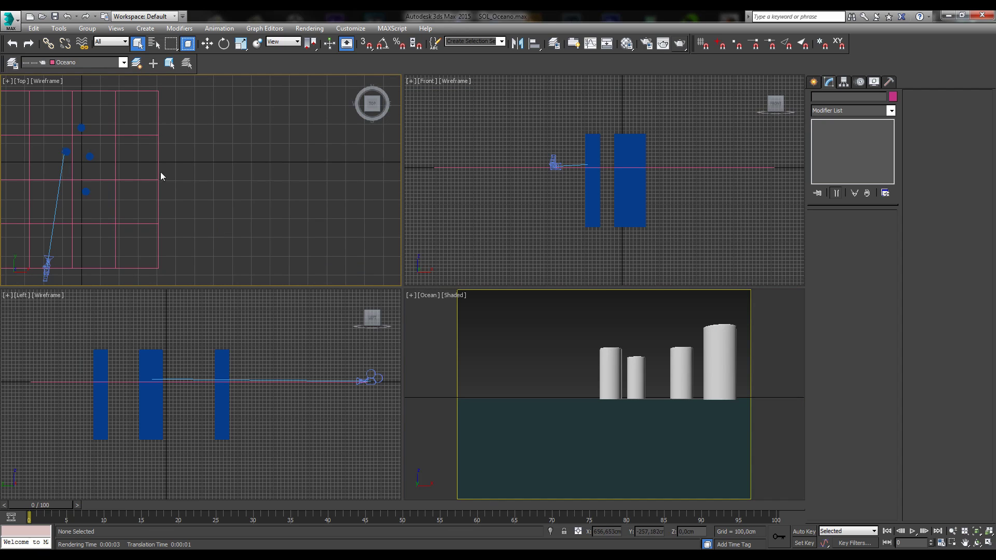
pyautogui.click(140, 30)
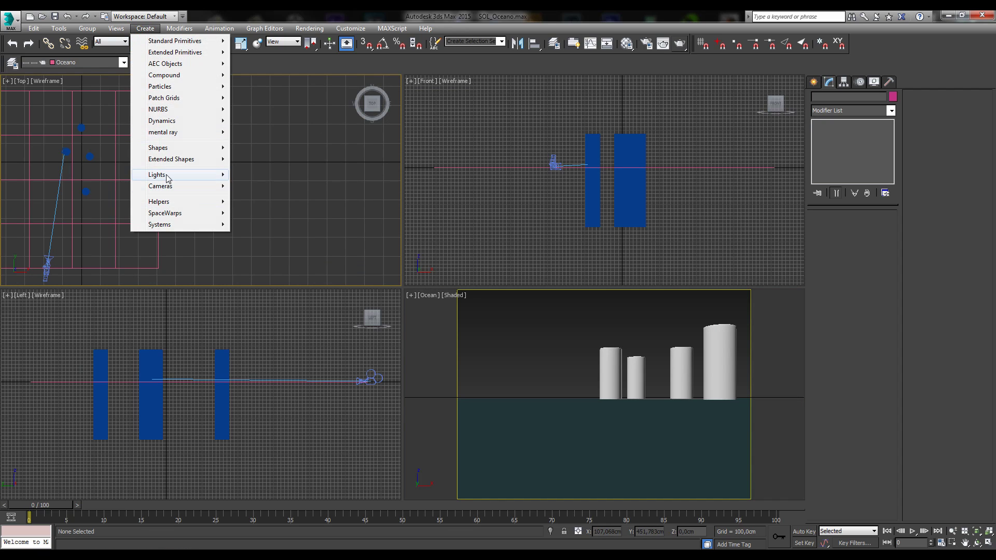
pyautogui.moveTo(167, 178)
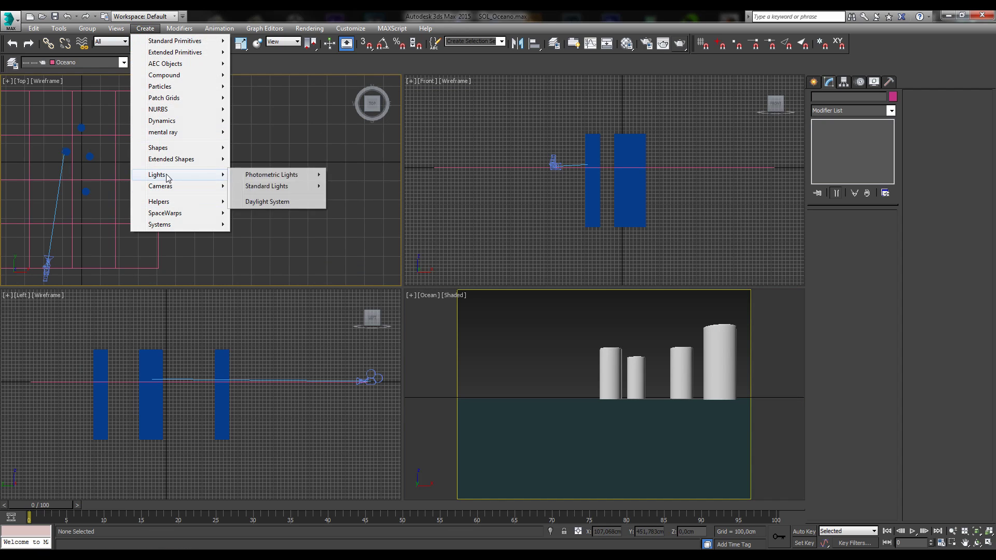
pyautogui.click(273, 202)
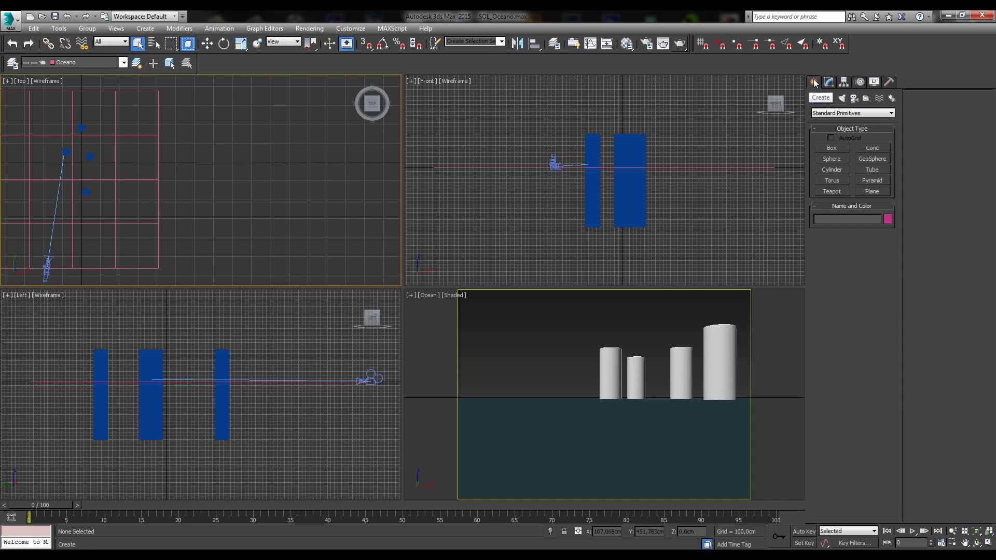
pyautogui.click(891, 99)
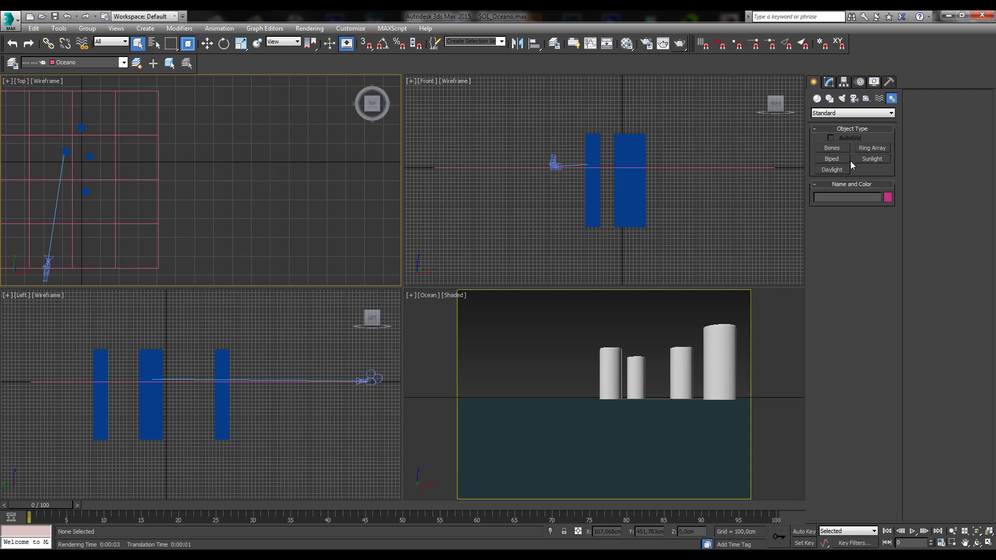
pyautogui.moveTo(200, 175); pyautogui.dragTo(261, 167, button='middle')
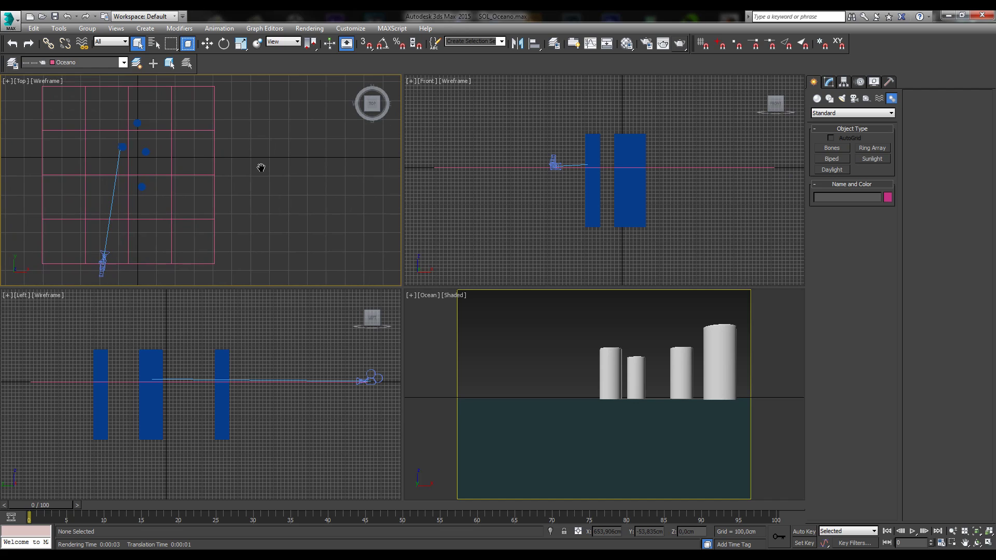
pyautogui.click(831, 169)
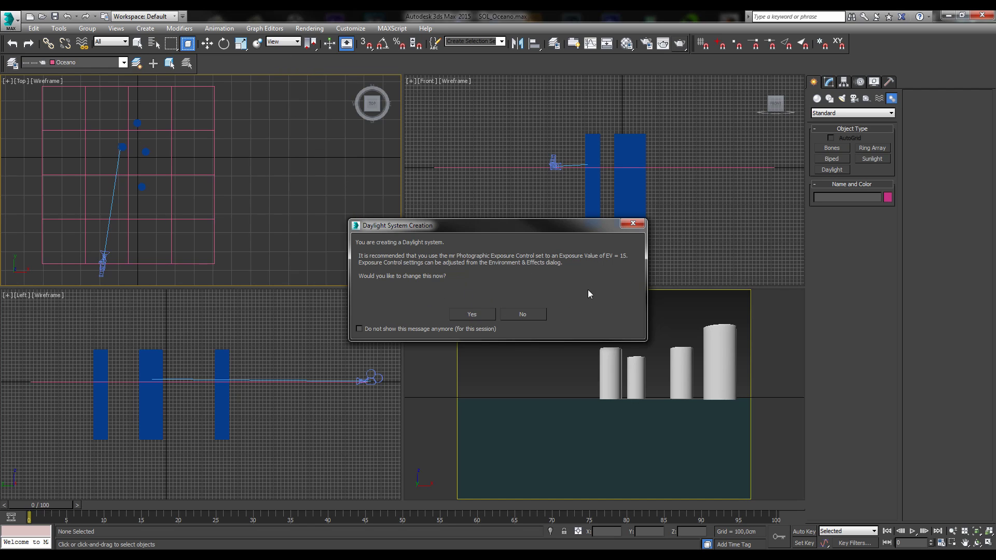
pyautogui.click(471, 314)
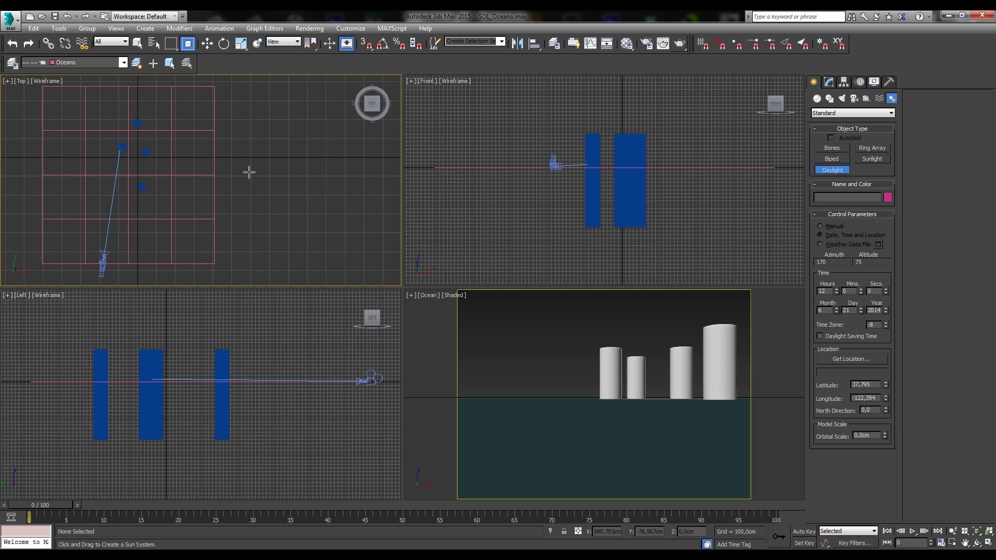
# Place the Daylight system beside the plane in the Top view with an orbital scale of about 429 cm, adding the mr Physical Sky environment map.
pyautogui.moveTo(253, 171); pyautogui.dragTo(260, 158)
pyautogui.moveTo(260, 158); pyautogui.dragTo(260, 159)
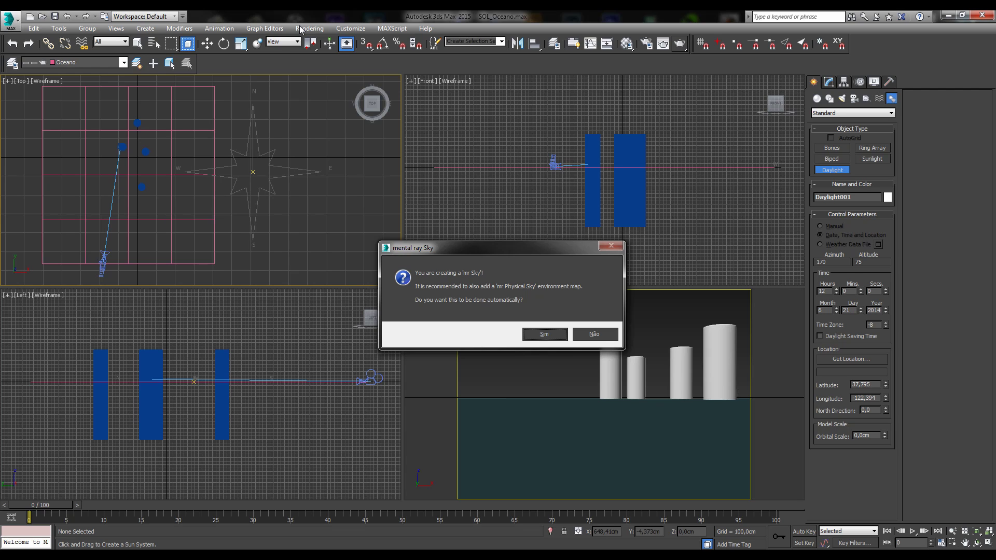
pyautogui.click(542, 336)
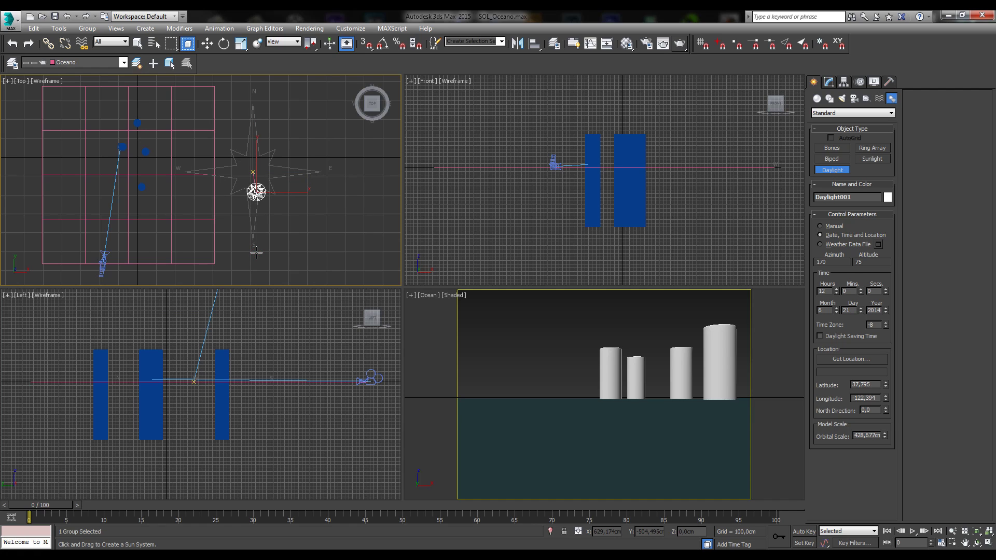
pyautogui.scroll(-4, 268, 226)
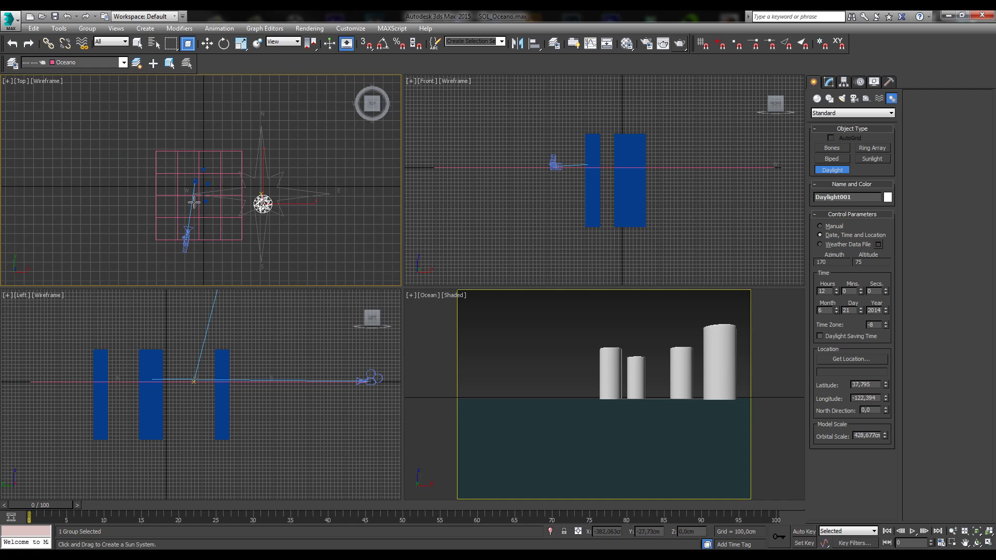
pyautogui.scroll(2, 291, 190)
pyautogui.scroll(6, 291, 190)
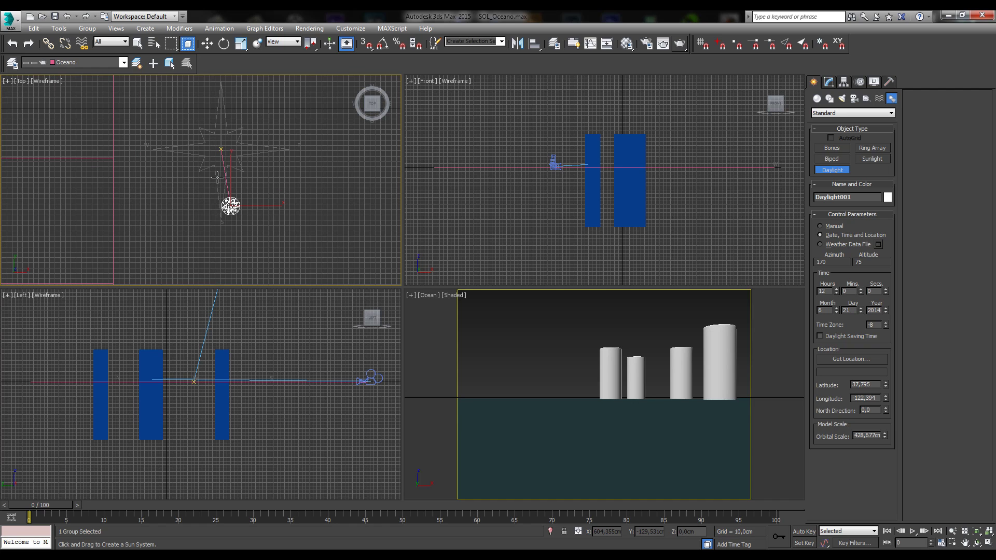
pyautogui.scroll(3, 218, 178)
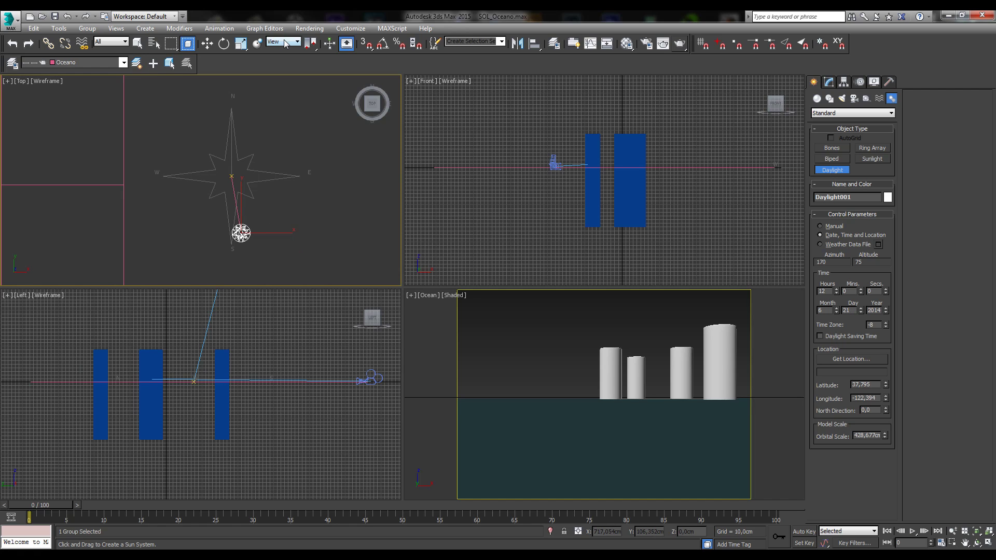
# Open the Environment settings and examine the environment map and the mr Photographic Exposure Control parameters.
pyautogui.click(309, 29)
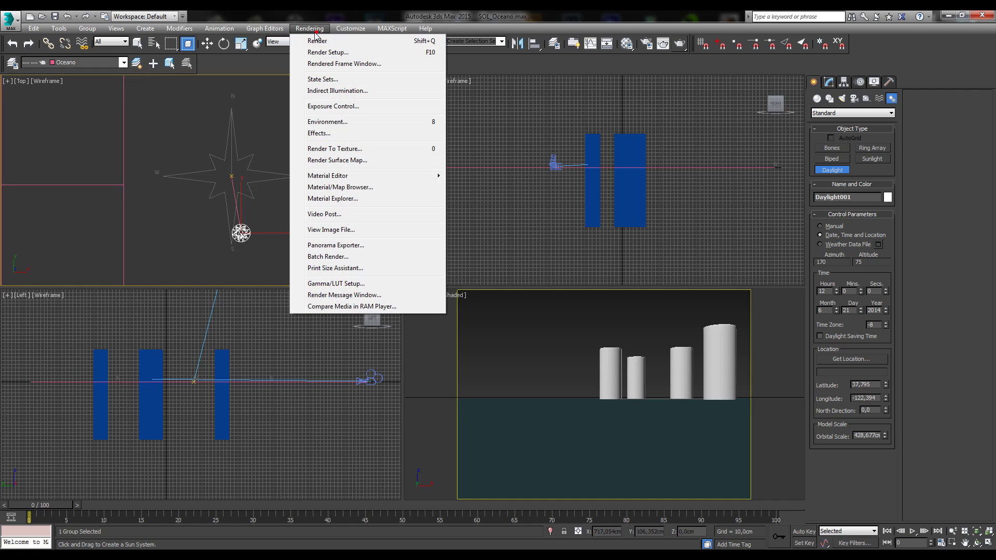
pyautogui.click(331, 122)
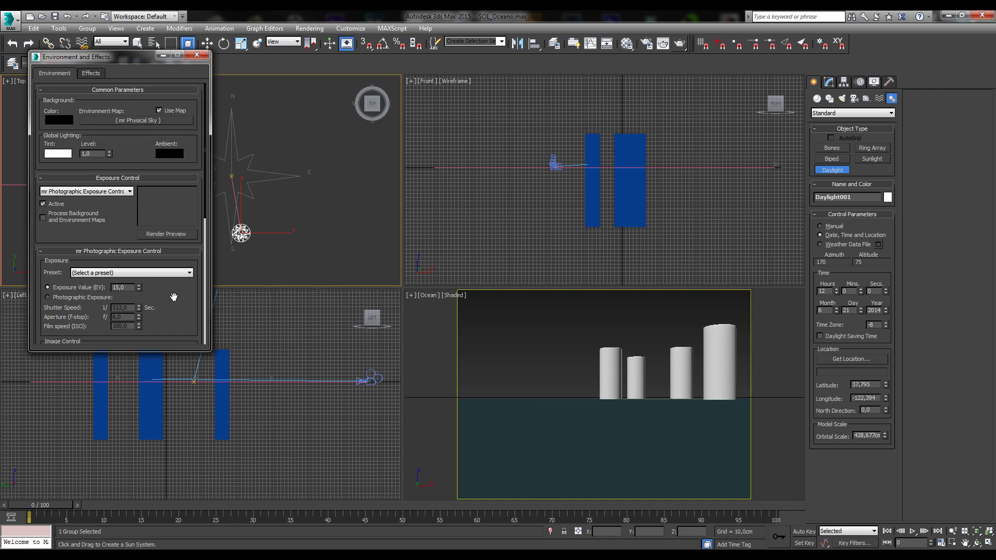
pyautogui.scroll(-3, 173, 297)
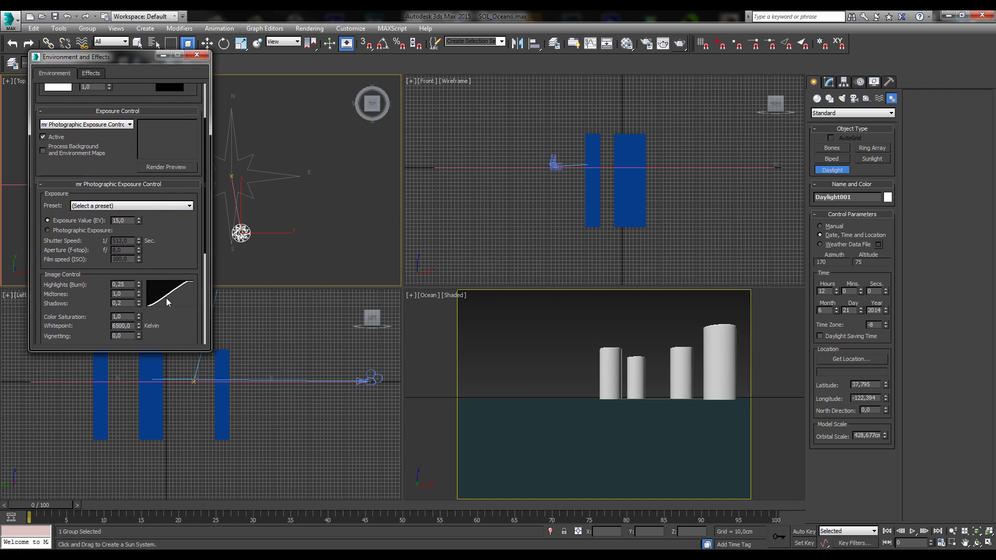
pyautogui.scroll(-2, 67, 321)
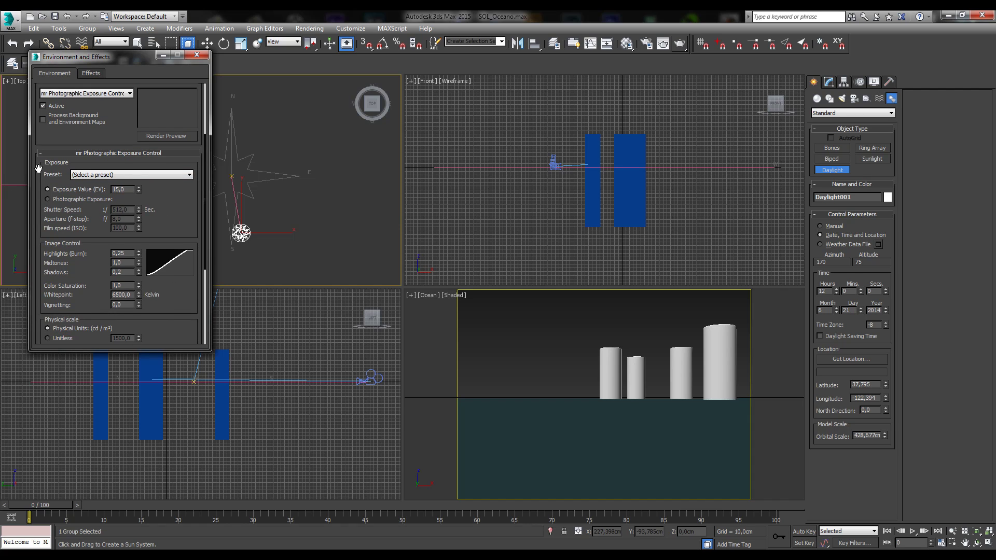
pyautogui.moveTo(39, 169); pyautogui.dragTo(48, 146)
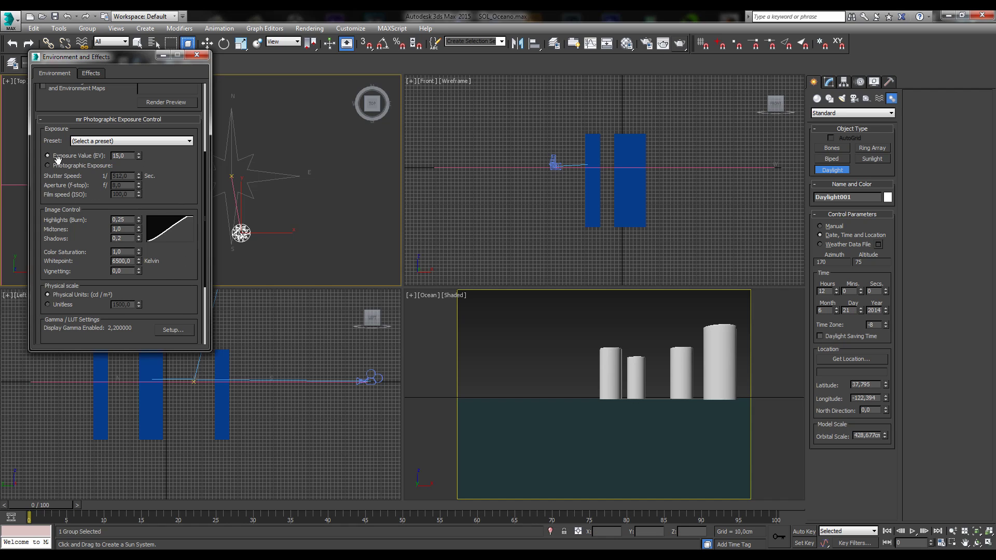
pyautogui.moveTo(44, 149); pyautogui.dragTo(45, 142)
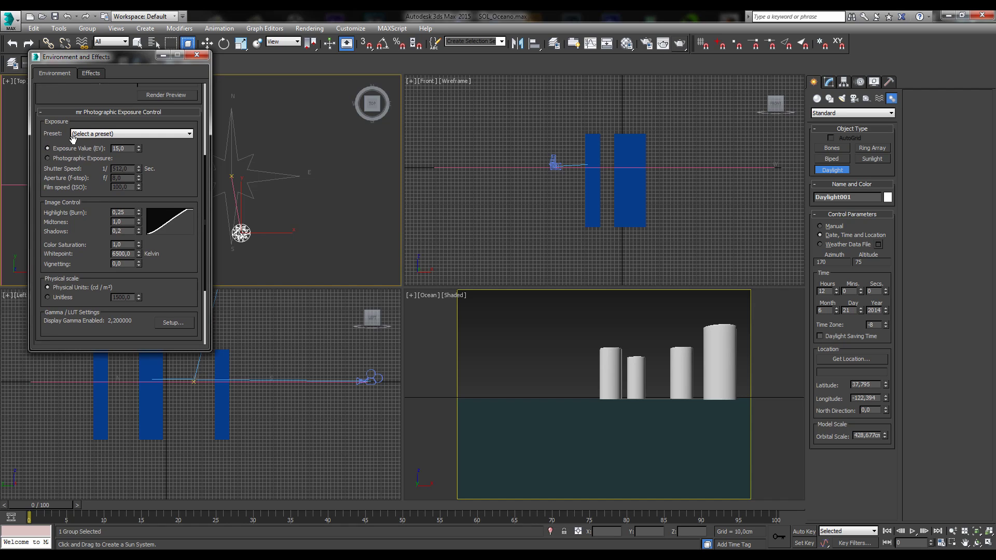
pyautogui.scroll(-1, 83, 135)
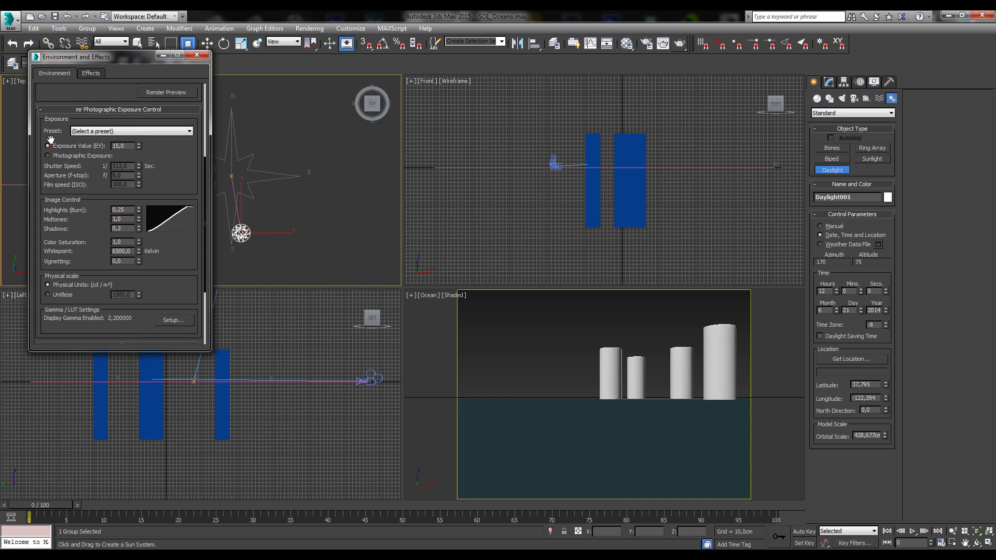
pyautogui.moveTo(150, 137); pyautogui.dragTo(150, 131)
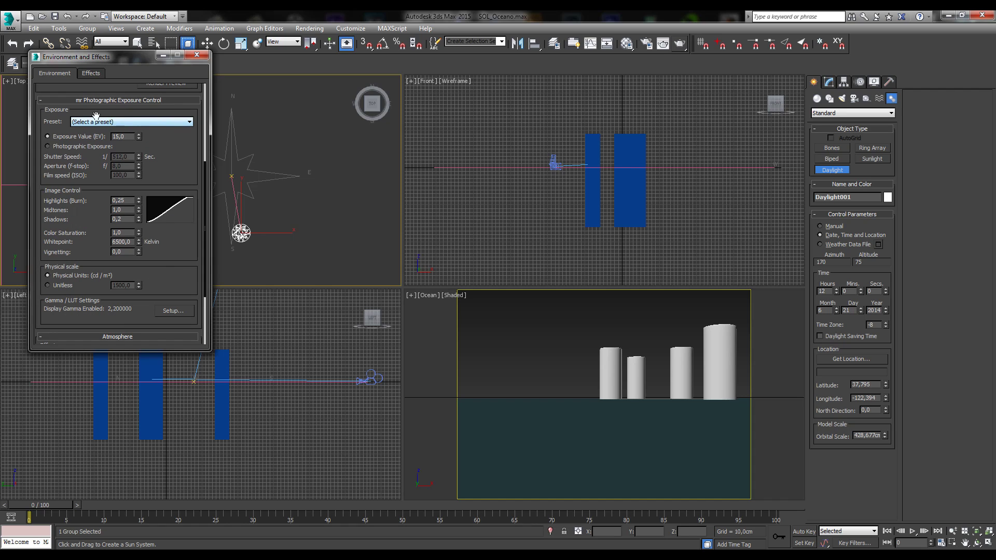
pyautogui.moveTo(182, 265); pyautogui.dragTo(183, 207)
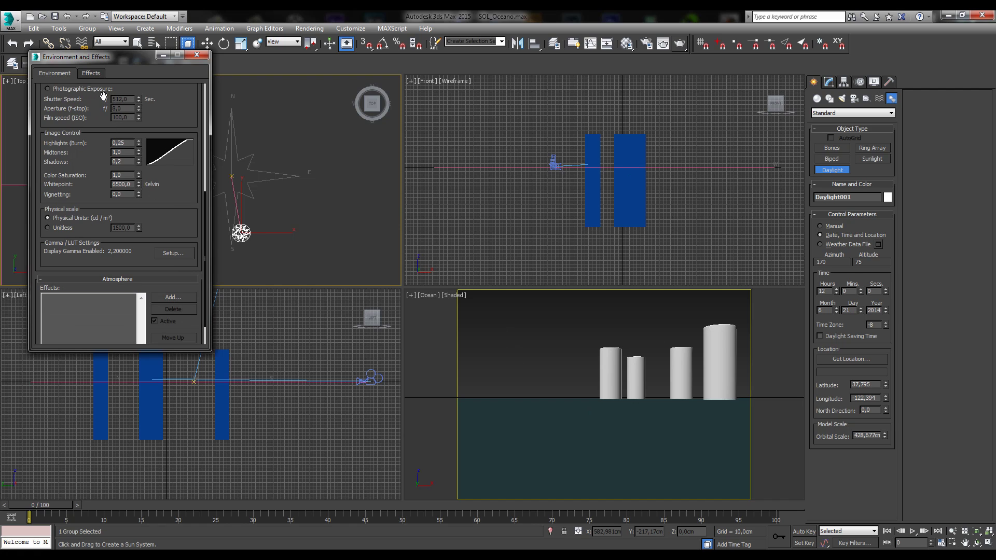
pyautogui.moveTo(81, 126); pyautogui.dragTo(92, 206)
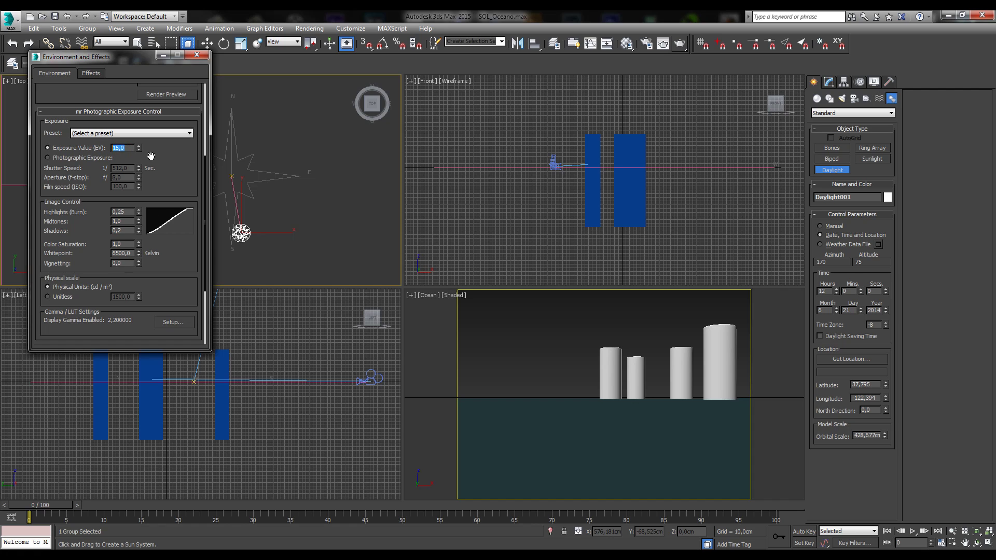
pyautogui.moveTo(151, 156); pyautogui.dragTo(146, 143)
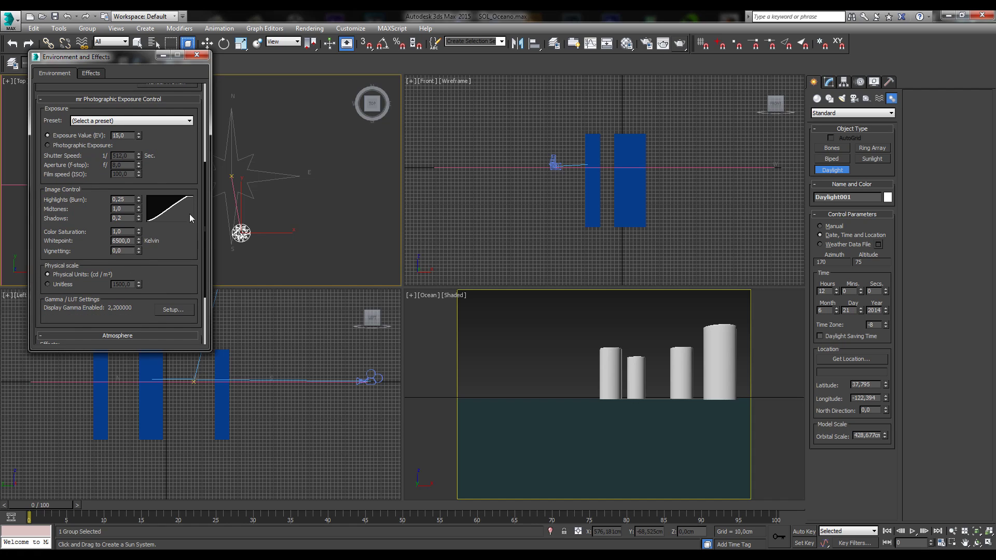
pyautogui.moveTo(181, 185); pyautogui.dragTo(181, 337)
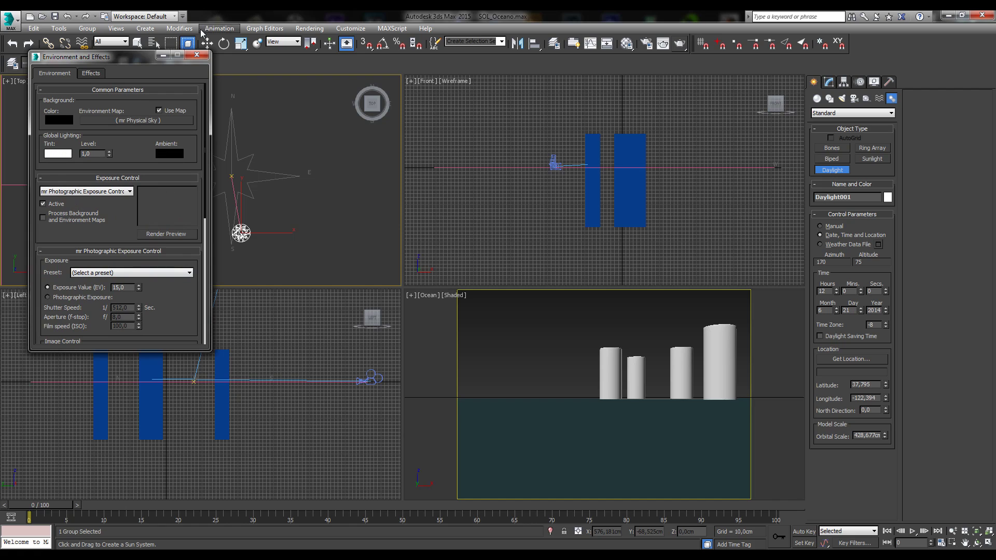
# Close the Environment settings, increase the Daylight system's orbital scale to about 754 cm, and finish creating it.
pyautogui.click(197, 57)
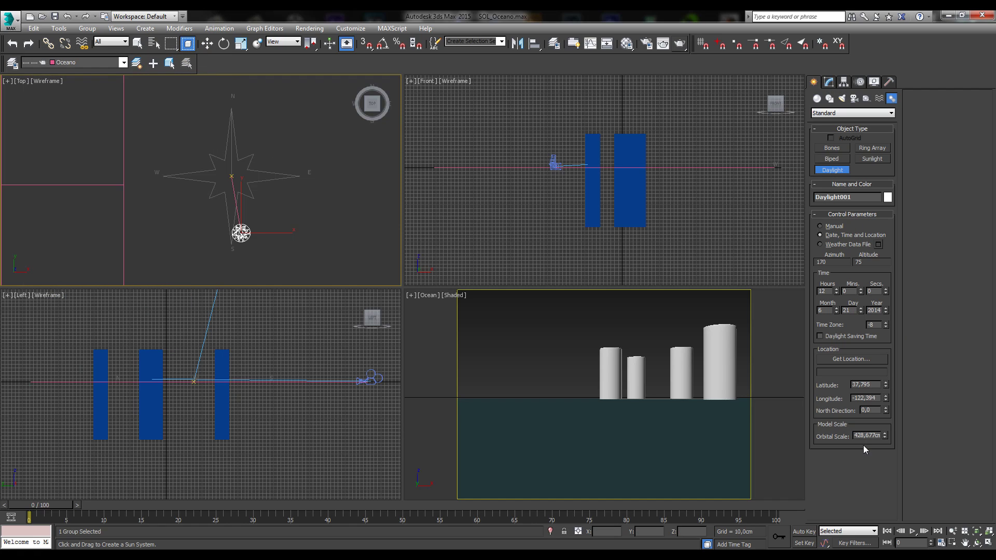
pyautogui.moveTo(575, 199); pyautogui.dragTo(490, 299, button='middle')
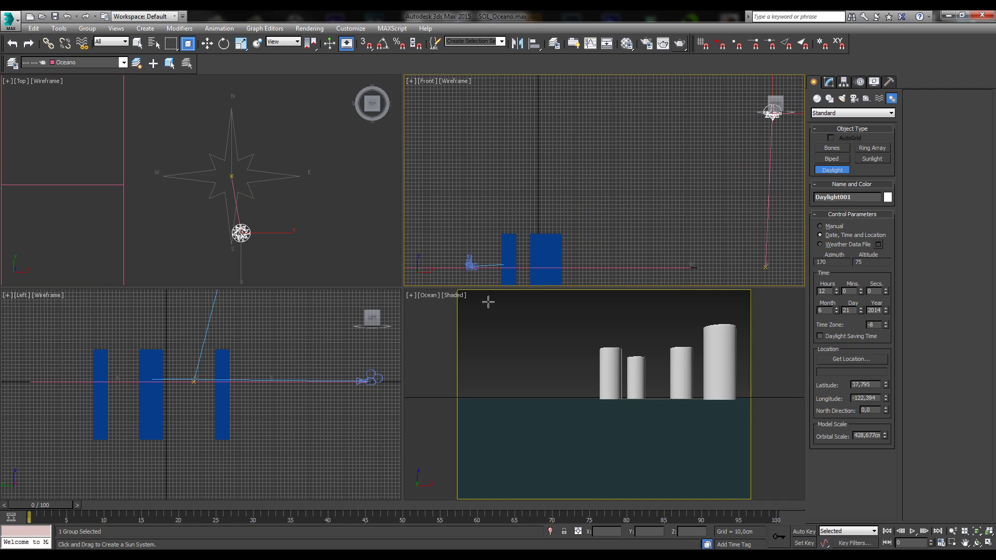
pyautogui.scroll(-3, 531, 225)
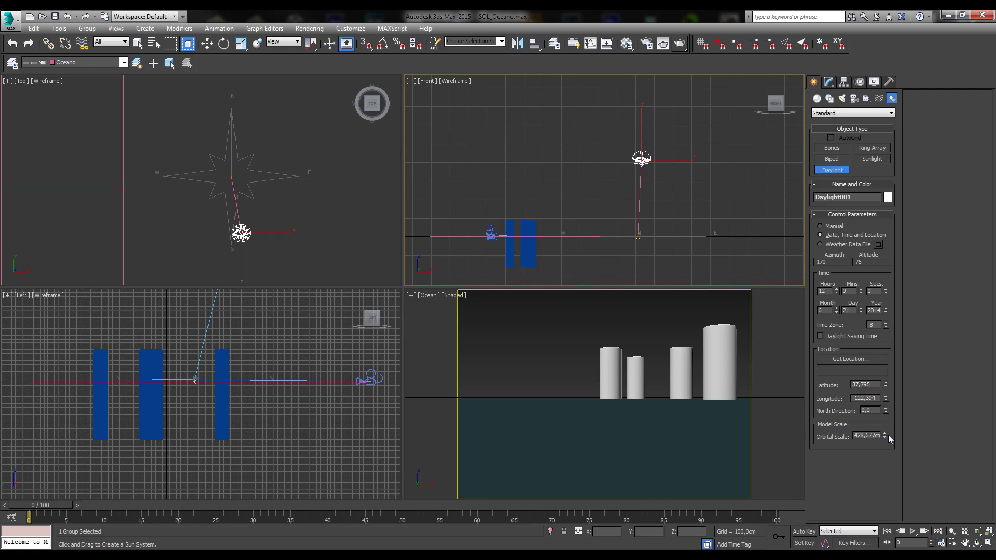
pyautogui.moveTo(888, 435); pyautogui.dragTo(878, 308)
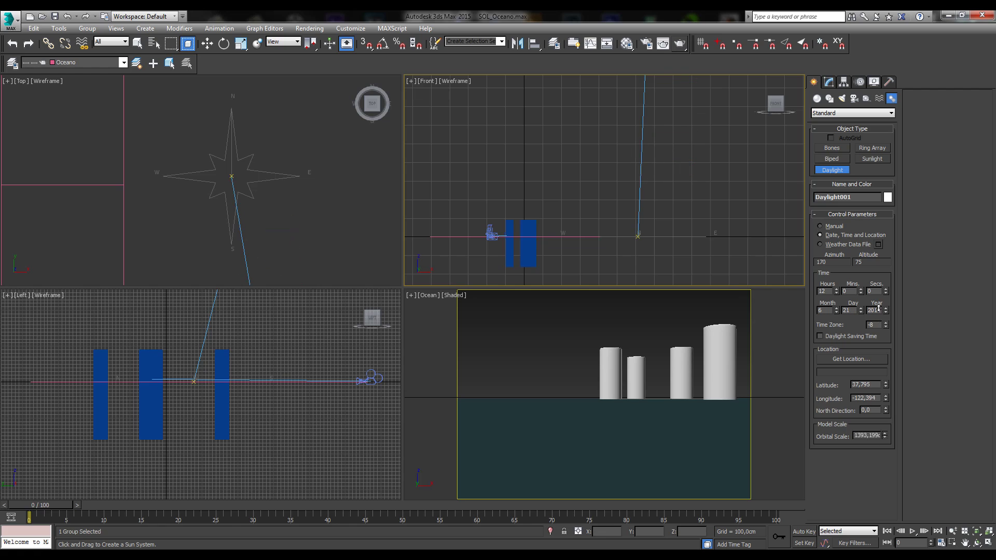
pyautogui.moveTo(881, 369); pyautogui.dragTo(883, 393)
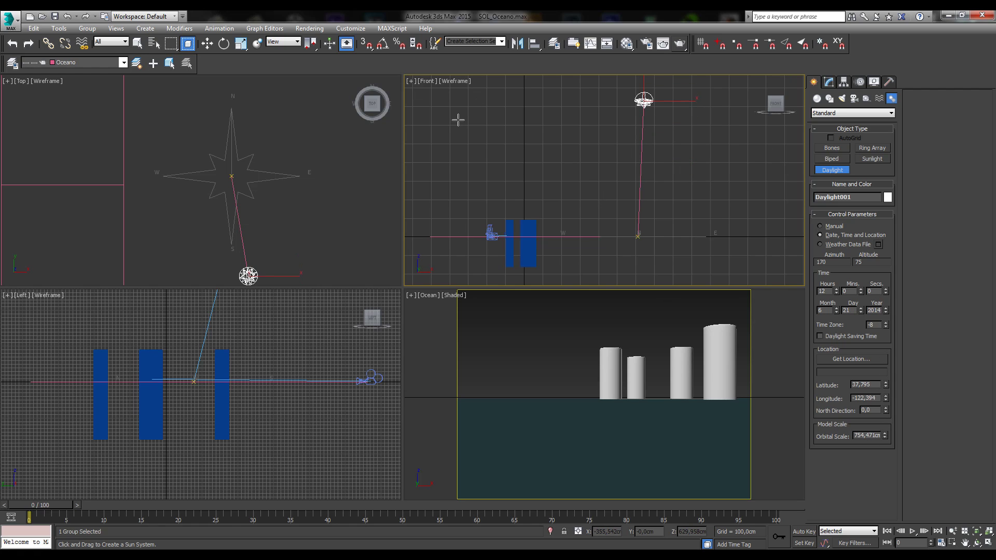
pyautogui.moveTo(638, 171); pyautogui.dragTo(641, 171, button='middle')
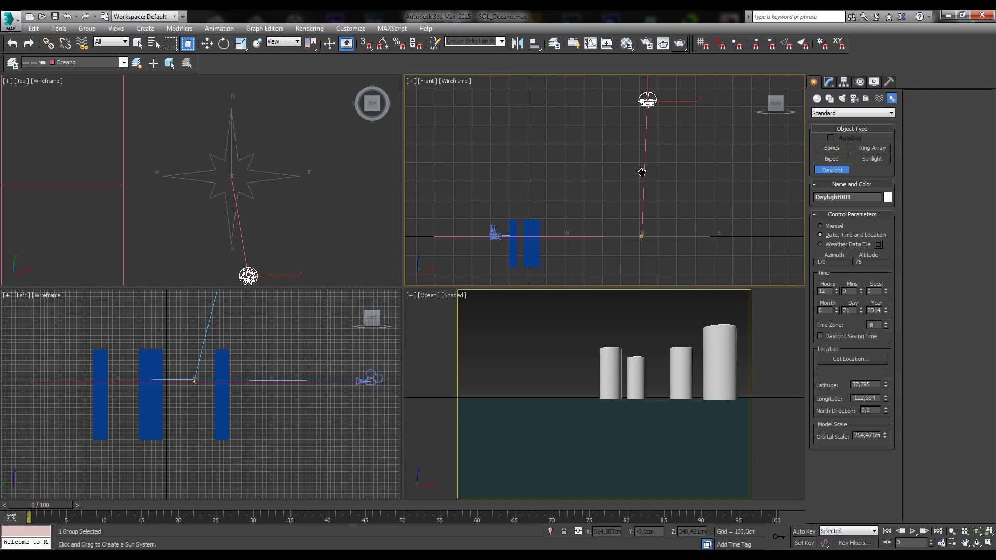
pyautogui.rightClick(438, 200)
# Select the compass rose in the Top view and enlarge its radius to about 173 cm.
pyautogui.click(350, 147)
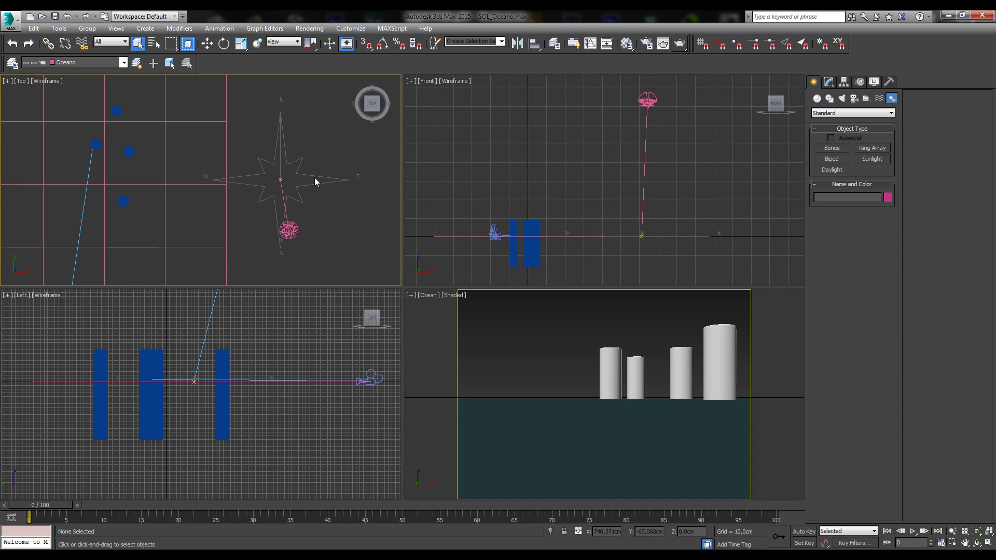
pyautogui.moveTo(311, 201); pyautogui.dragTo(344, 220, button='middle')
pyautogui.click(255, 204)
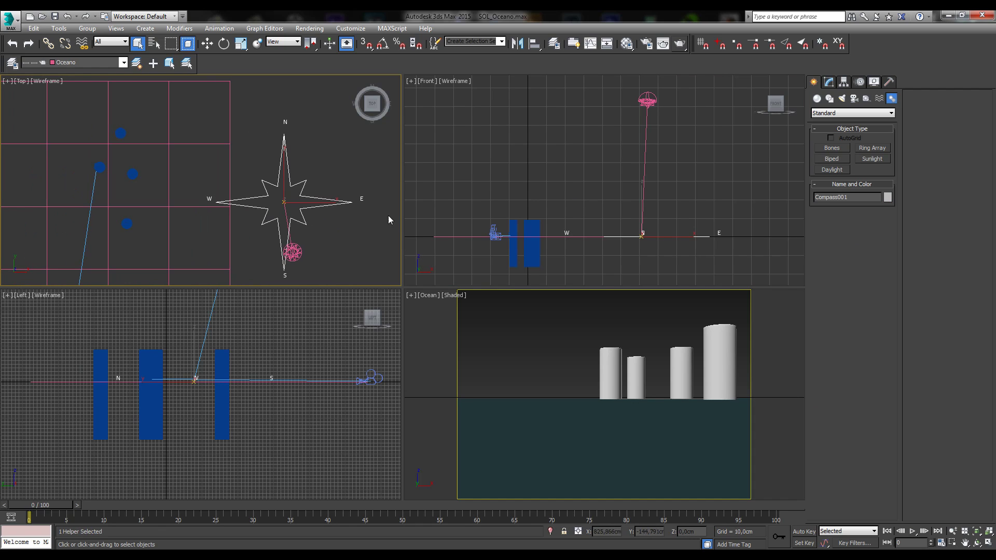
pyautogui.click(828, 83)
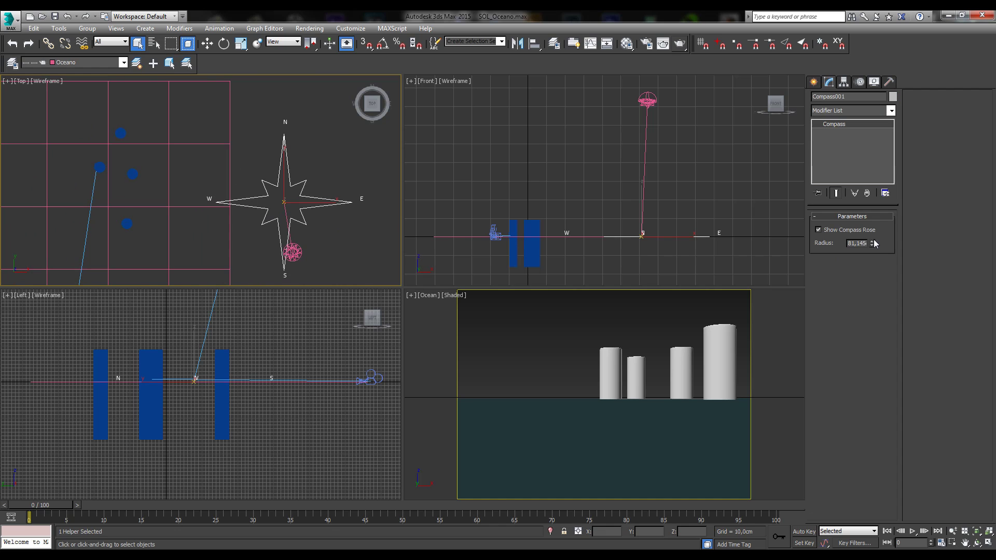
pyautogui.moveTo(873, 244); pyautogui.dragTo(863, 213)
pyautogui.scroll(-2, 249, 152)
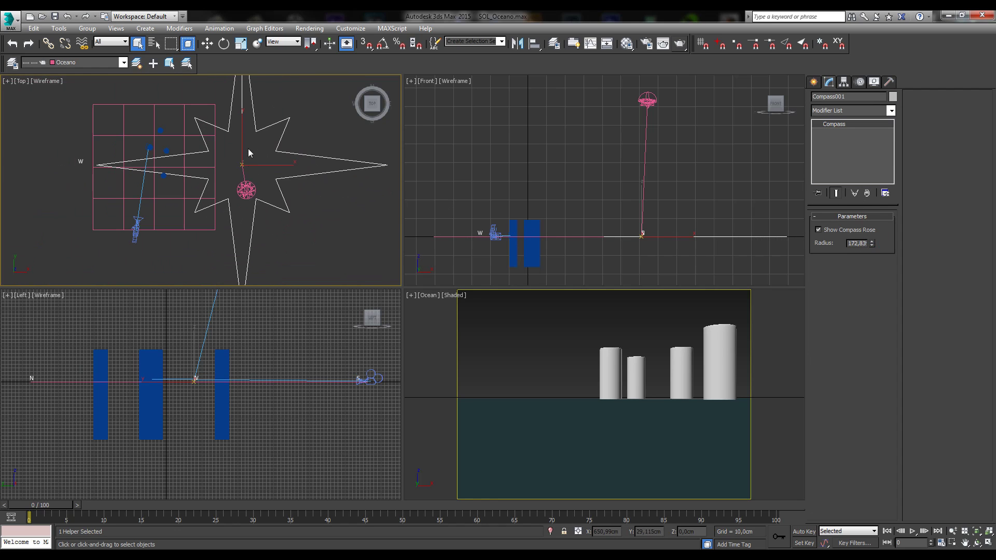
# Try to rotate the compass rose by about -38.5 degrees around Z in the Top view.
pyautogui.click(223, 43)
pyautogui.moveTo(272, 137)
pyautogui.mouseDown()
pyautogui.moveTo(258, 127)
pyautogui.moveTo(273, 136)
pyautogui.moveTo(287, 181)
pyautogui.moveTo(270, 118)
pyautogui.moveTo(290, 156)
pyautogui.moveTo(270, 152)
pyautogui.mouseUp()
pyautogui.click(68, 16)
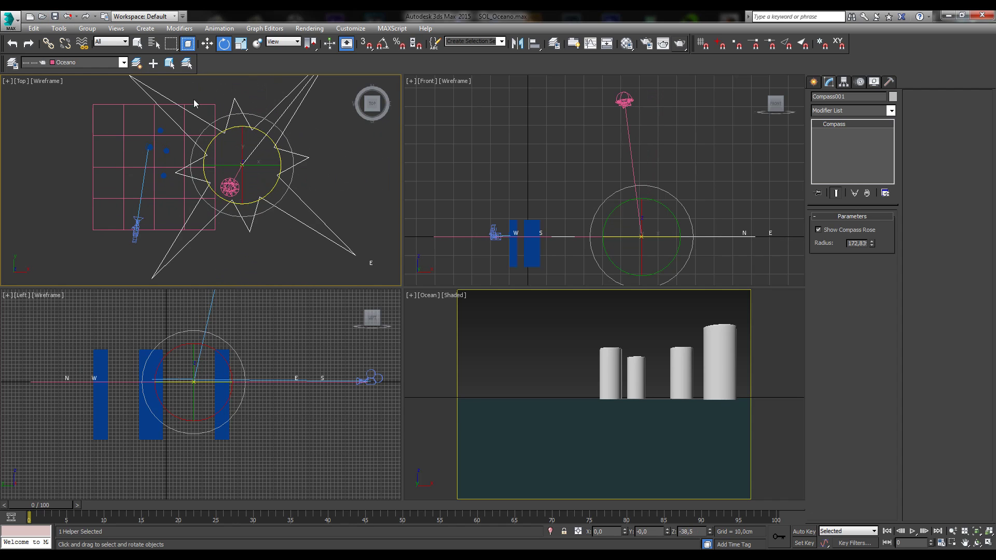
pyautogui.hotkey('shift', 'z')
pyautogui.hotkey('ctrl', 'z')
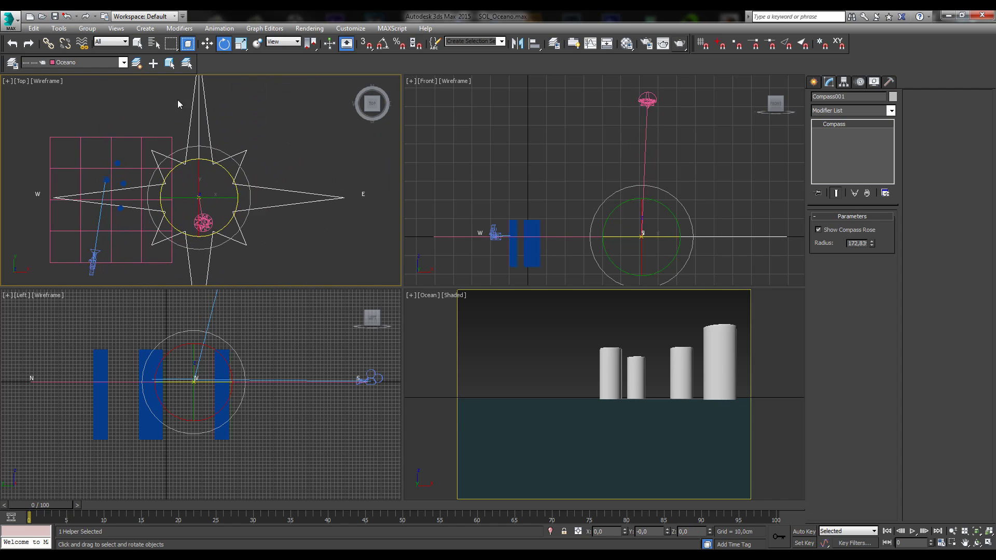
pyautogui.hotkey('ctrl', 'z')
pyautogui.hotkey('shift', 'z')
pyautogui.hotkey('shift', 'z')
pyautogui.hotkey('shift', 'z')
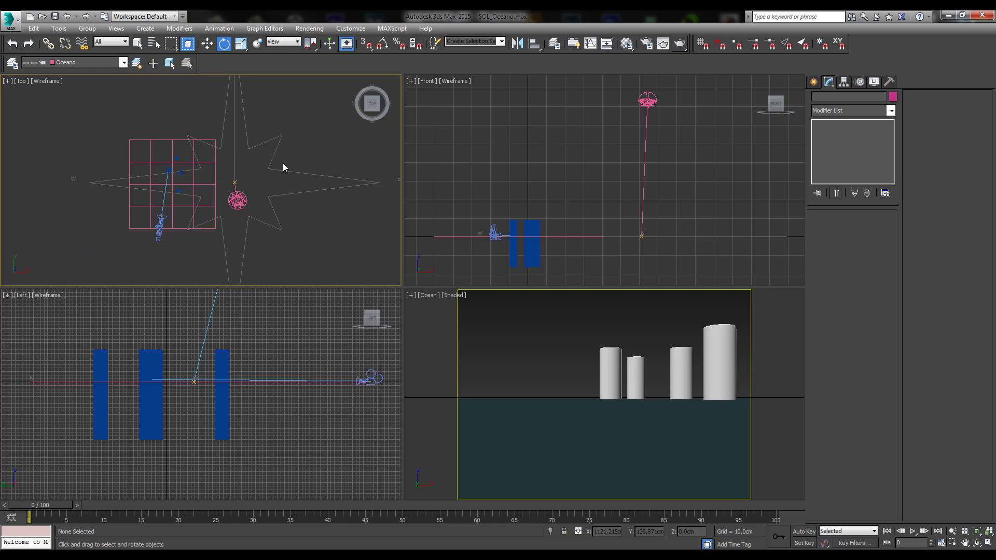
pyautogui.hotkey('shift', 'z')
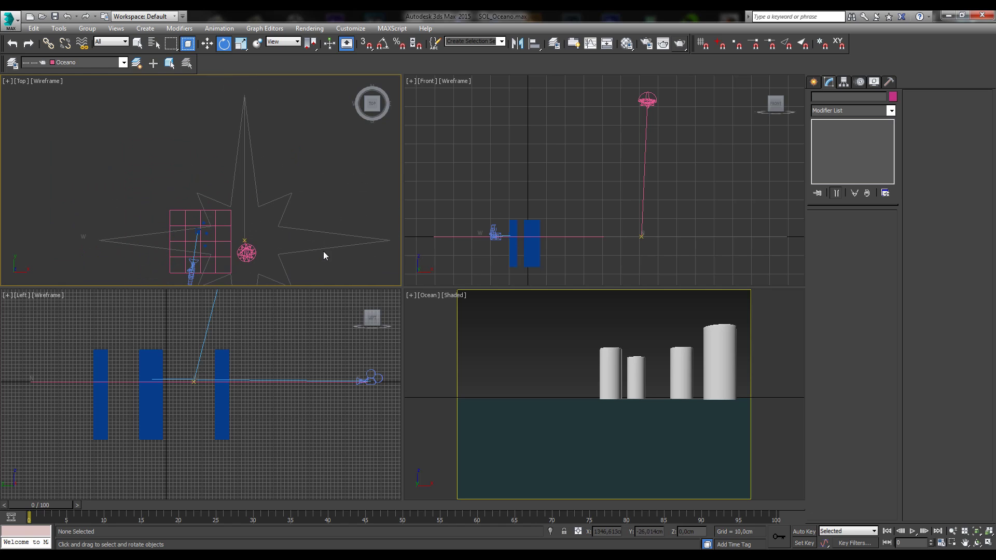
# Maximize the Top view and reduce the compass rose's radius to about 93 cm.
pyautogui.click(982, 542)
pyautogui.hotkey('shift', 'z')
pyautogui.hotkey('shift', 'z')
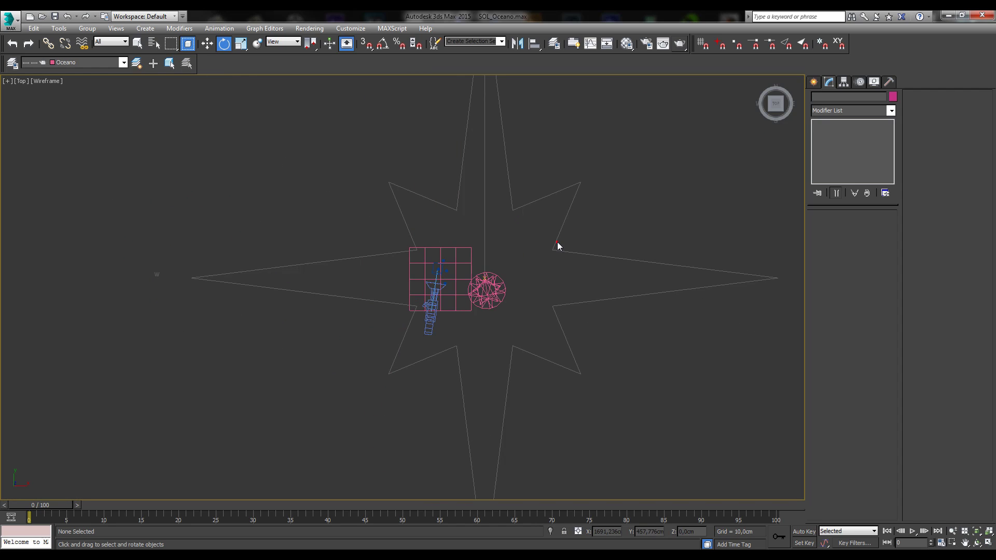
pyautogui.click(558, 236)
pyautogui.moveTo(872, 244); pyautogui.dragTo(871, 270)
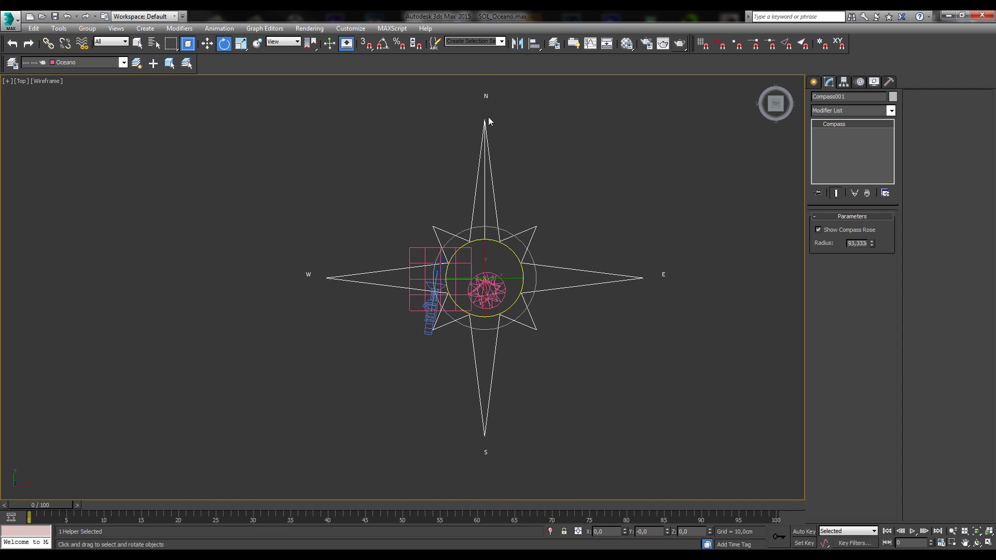
# Rotate the compass rose about 46.3 degrees around Z in the Top view and deselect it.
pyautogui.scroll(3, 435, 272)
pyautogui.scroll(-3, 517, 206)
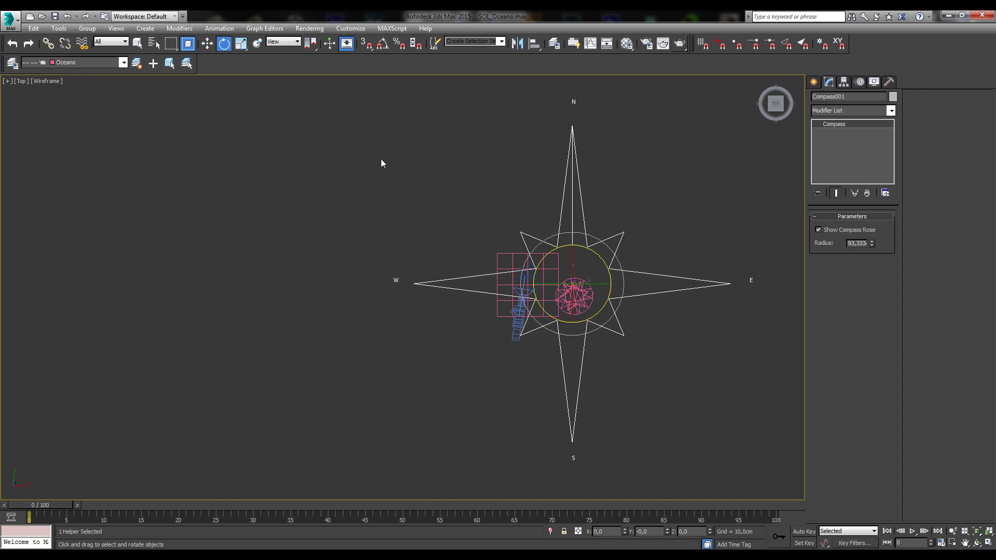
pyautogui.moveTo(608, 267); pyautogui.dragTo(609, 224)
pyautogui.moveTo(600, 293); pyautogui.dragTo(405, 292, button='middle')
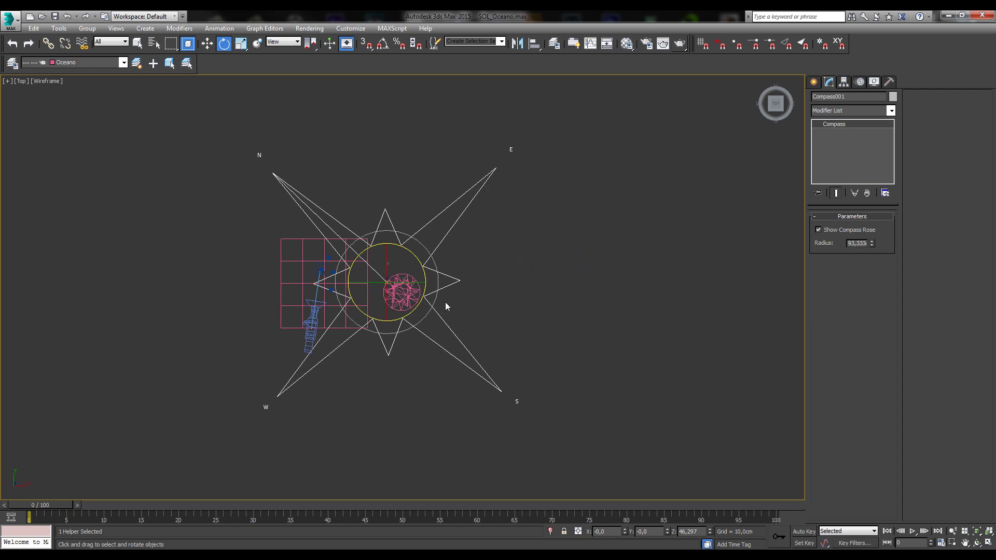
pyautogui.click(525, 301)
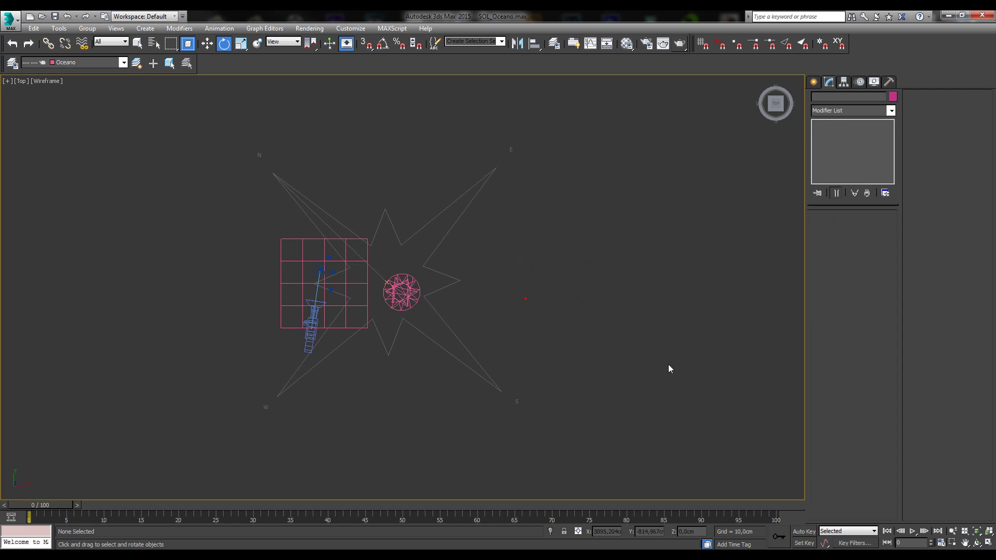
# Reselect the compass rose and set its radius to 100 cm.
pyautogui.click(456, 220)
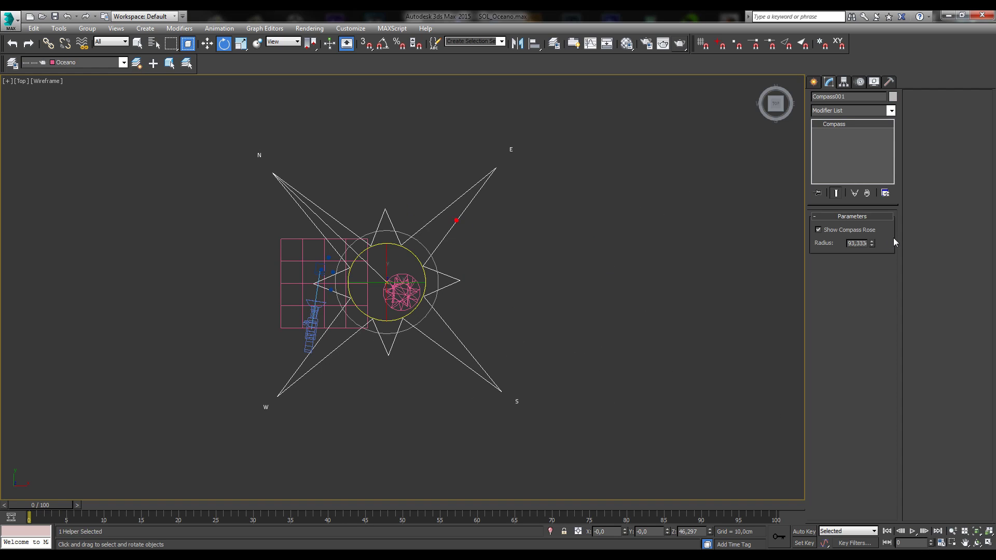
pyautogui.doubleClick(861, 243)
pyautogui.write('100')
pyautogui.press('Return')
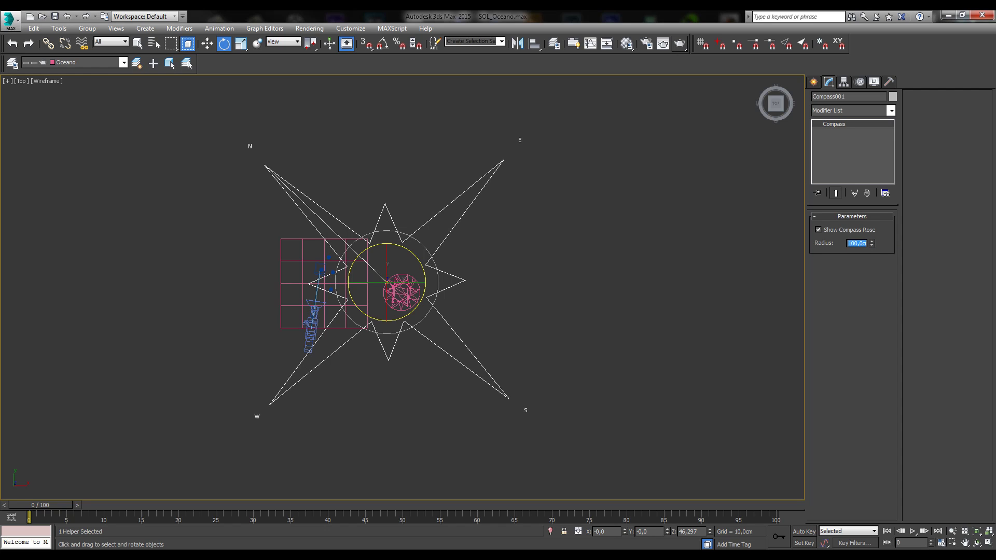
pyautogui.moveTo(545, 263); pyautogui.dragTo(616, 256, button='middle')
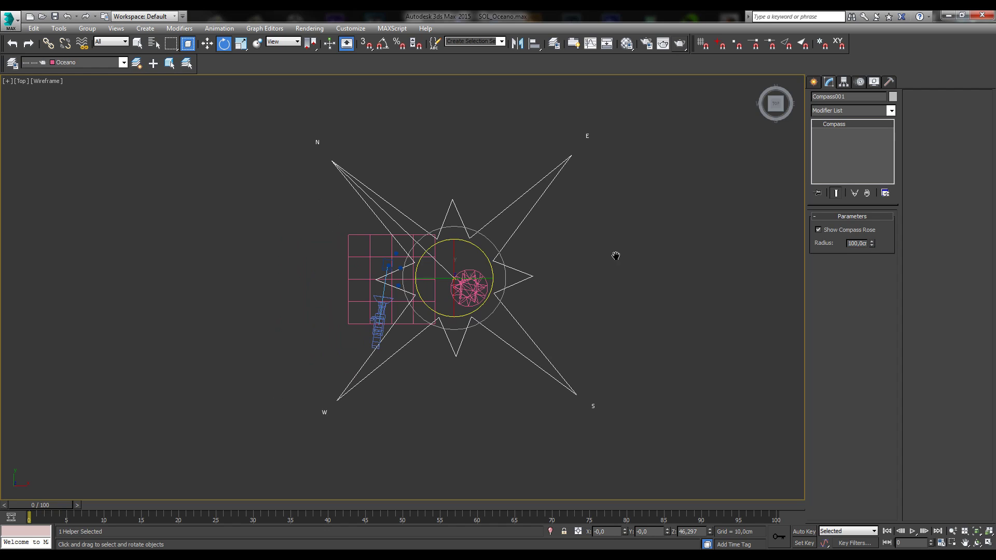
# Hide the compass rose display and show it again.
pyautogui.click(830, 230)
pyautogui.click(839, 230)
pyautogui.click(839, 230)
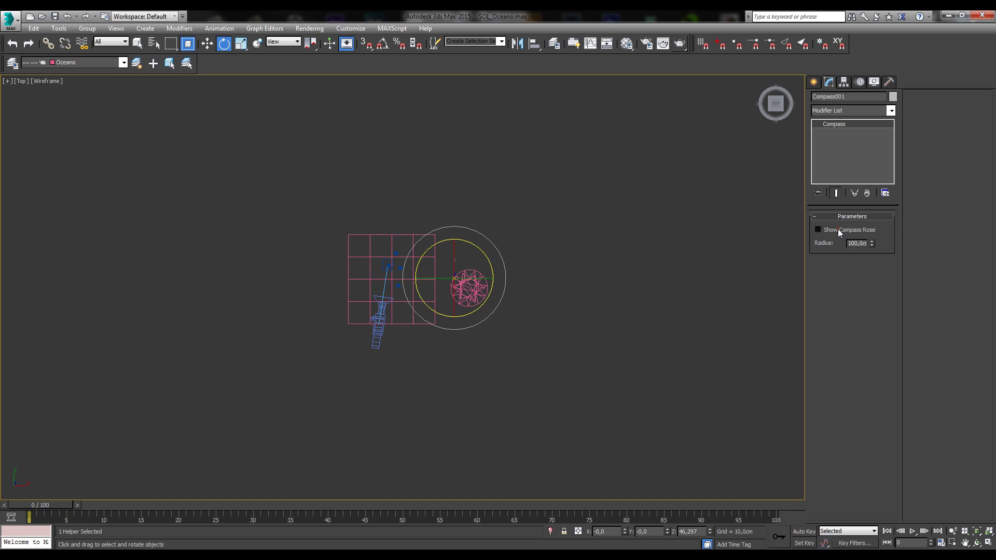
pyautogui.click(838, 230)
pyautogui.hotkey('shift', 'z')
pyautogui.hotkey('shift', 'z')
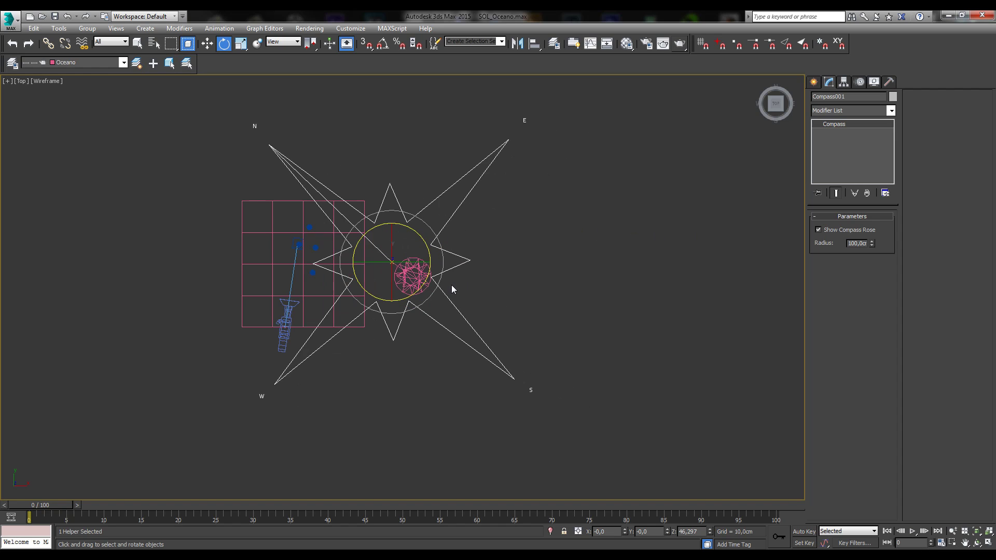
pyautogui.hotkey('shift', 'y')
pyautogui.scroll(2, 436, 281)
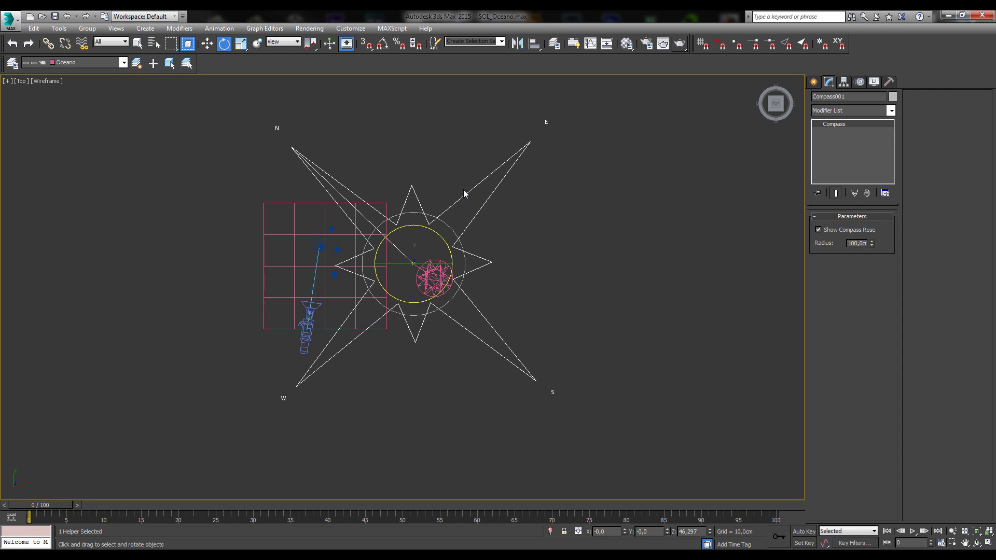
# Select the Daylight system, restore the four-view layout, and activate the Move tool with the system framed in the Front view.
pyautogui.click(616, 256)
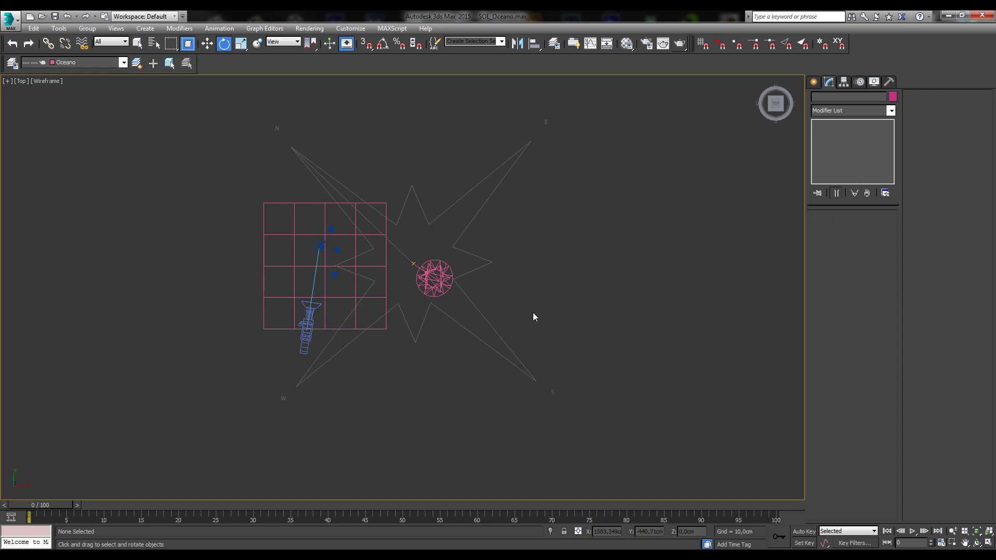
pyautogui.click(435, 284)
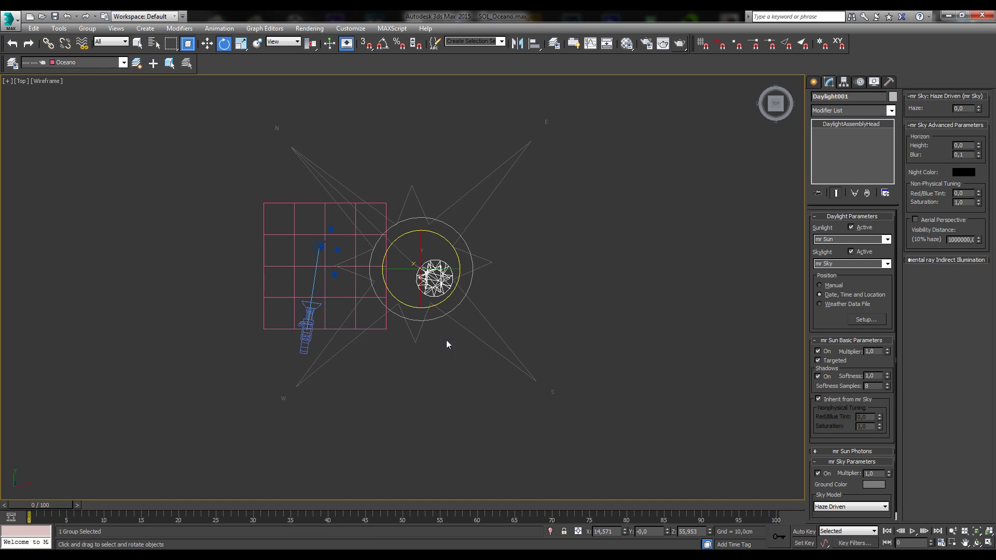
pyautogui.click(588, 315)
pyautogui.click(423, 289)
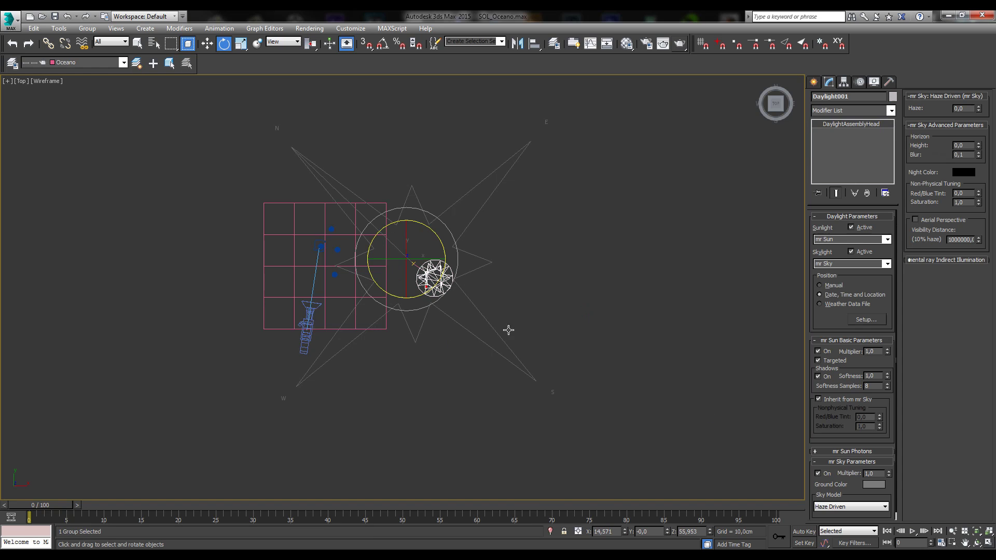
pyautogui.click(989, 542)
pyautogui.click(669, 98)
pyautogui.click(664, 93)
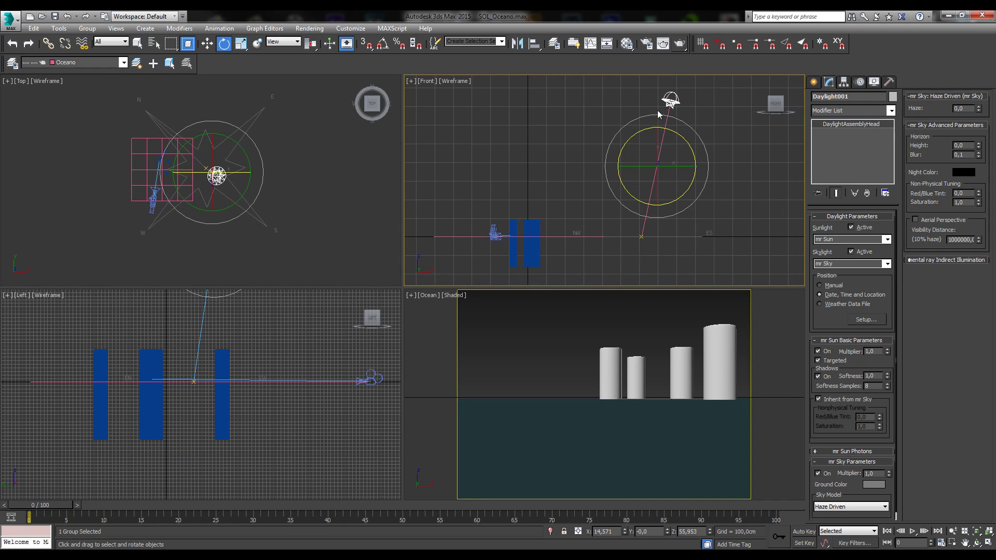
pyautogui.scroll(8, 658, 114)
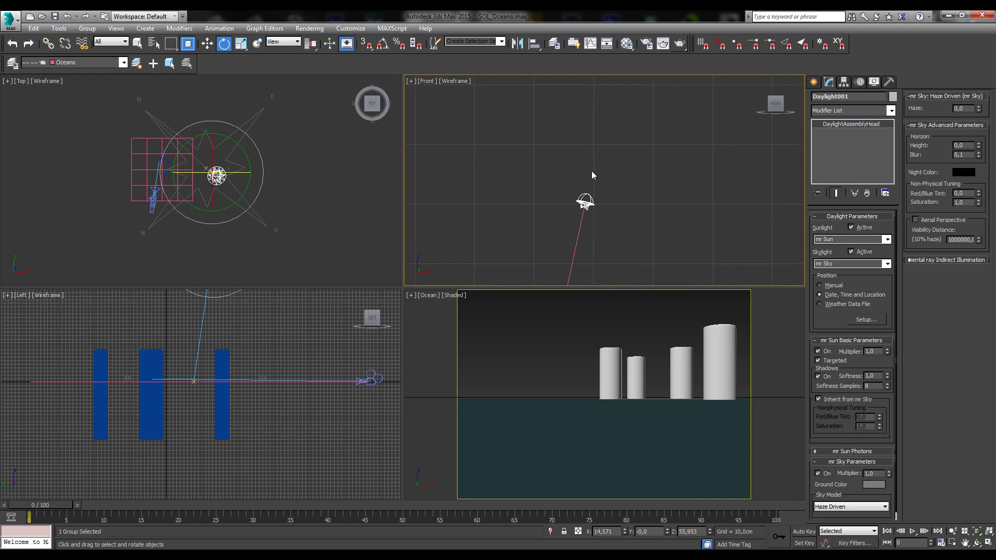
pyautogui.scroll(-6, 592, 174)
pyautogui.moveTo(667, 218); pyautogui.dragTo(684, 192, button='middle')
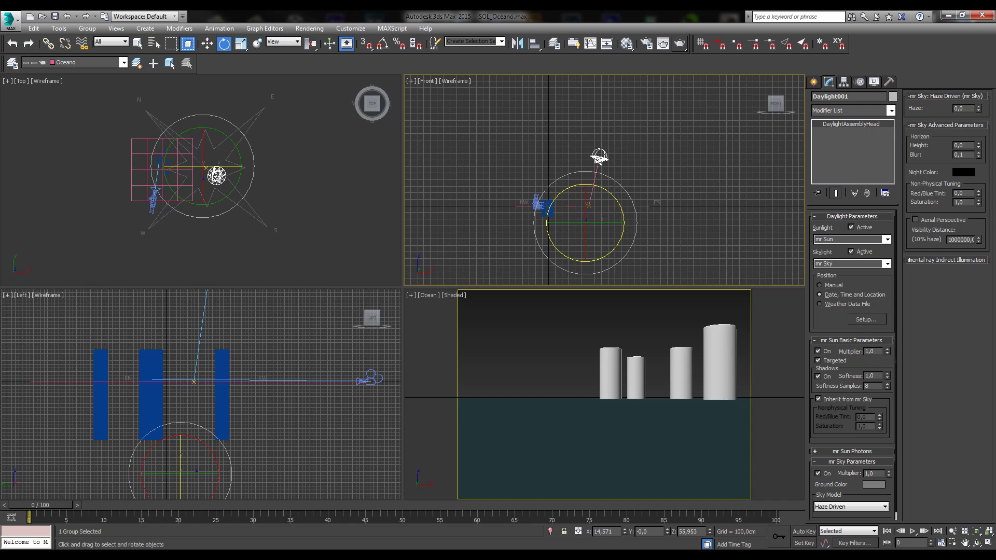
pyautogui.press('w')
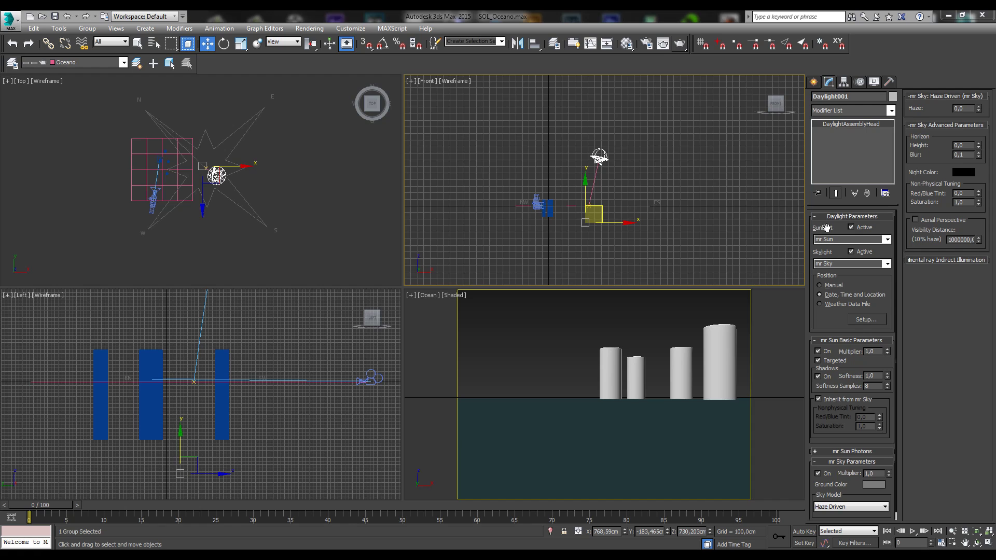
# Toggle the Daylight system's Sunlight and Skylight off and back on.
pyautogui.click(852, 228)
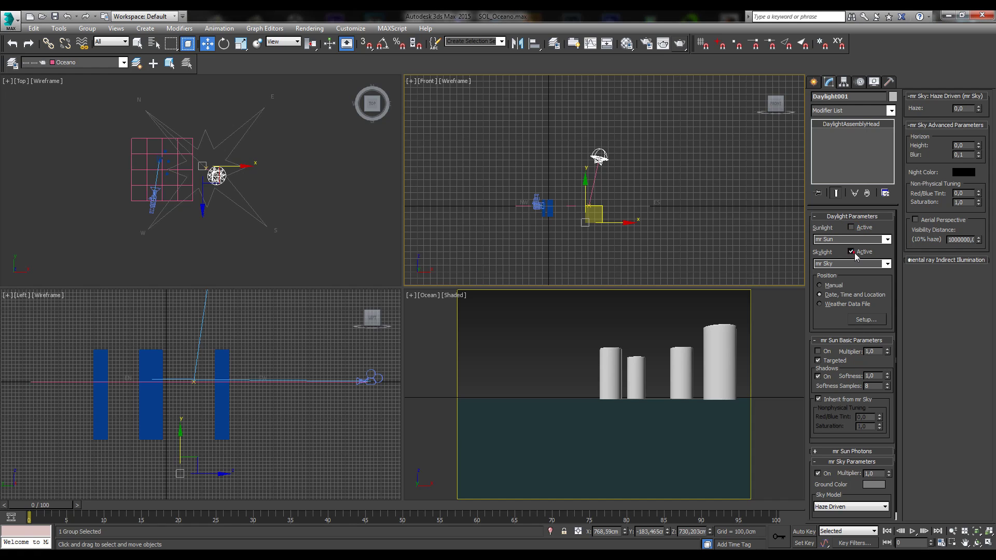
pyautogui.click(851, 227)
pyautogui.click(851, 228)
pyautogui.click(851, 252)
pyautogui.click(851, 252)
pyautogui.click(863, 229)
# Examine the sunlight and skylight types available in the Daylight parameters.
pyautogui.click(887, 239)
pyautogui.click(888, 240)
pyautogui.click(887, 264)
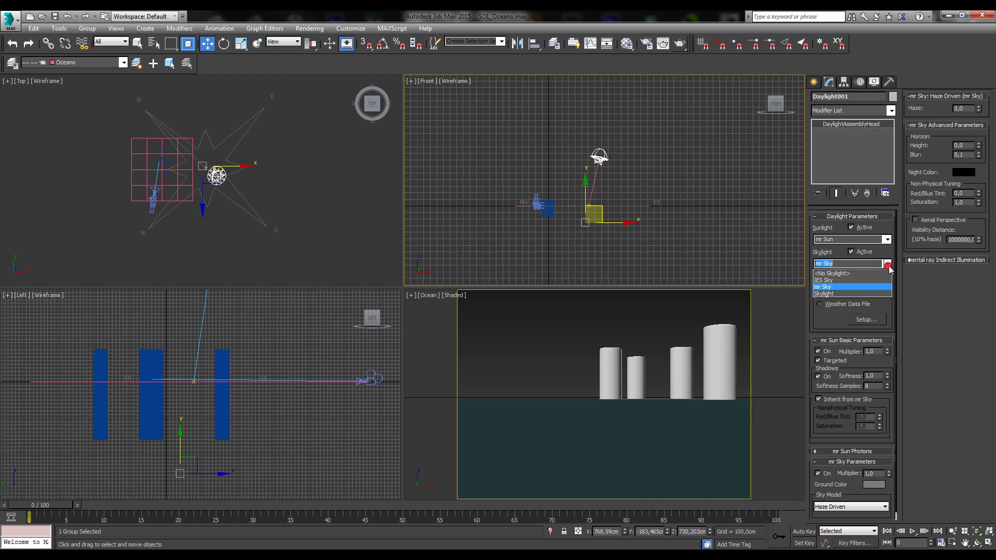
pyautogui.click(888, 264)
pyautogui.click(888, 240)
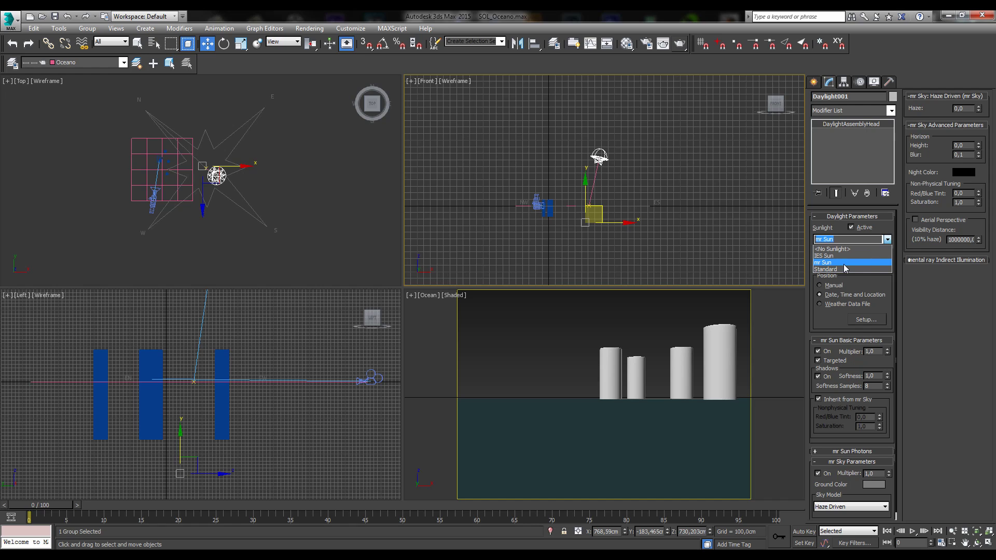
pyautogui.click(822, 323)
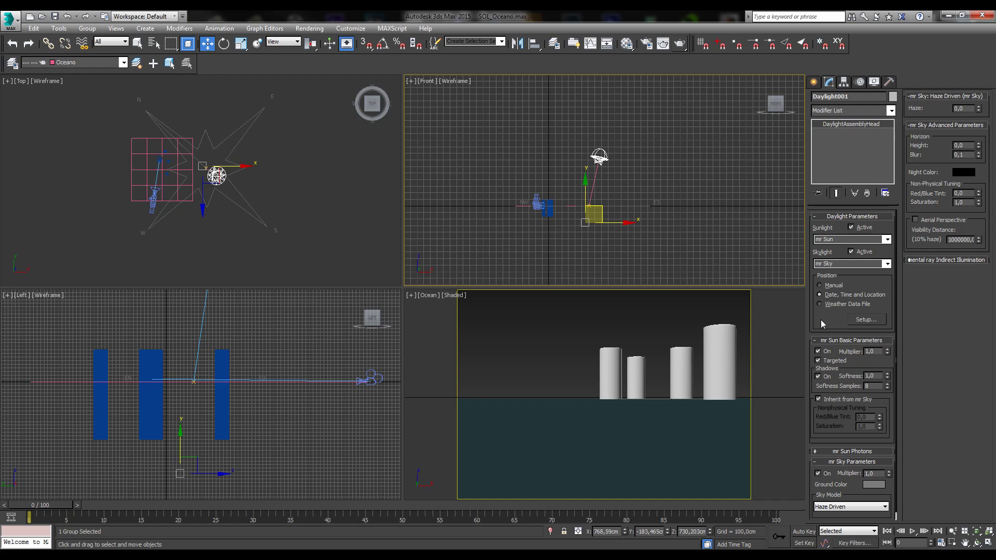
pyautogui.click(887, 239)
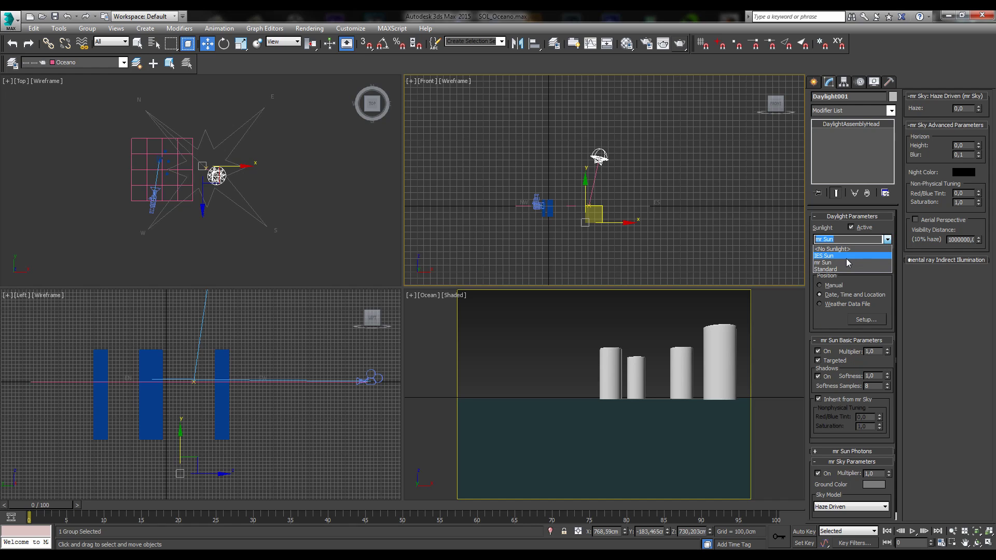
pyautogui.click(840, 323)
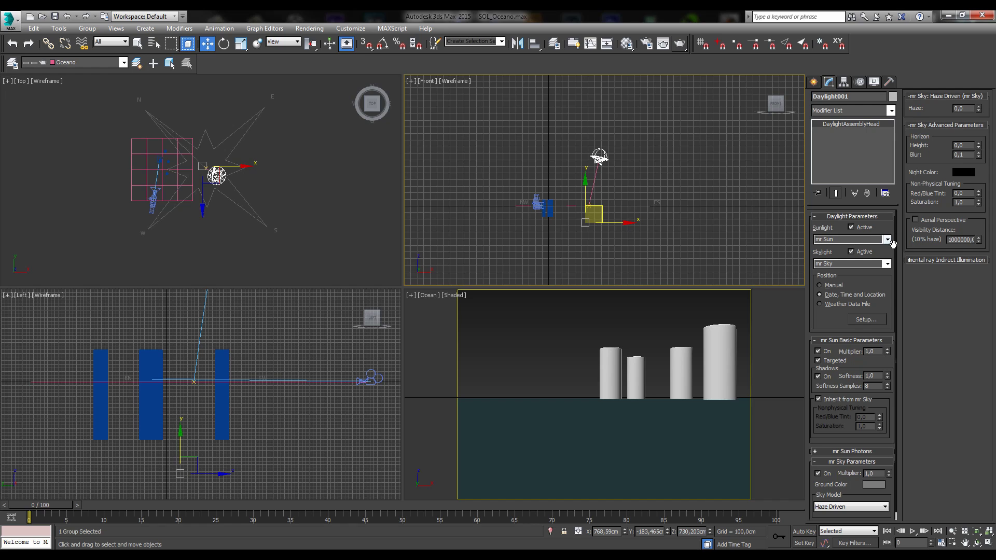
# Reselect mr Sun as the sunlight type and compare it with the matching skylight options.
pyautogui.click(887, 240)
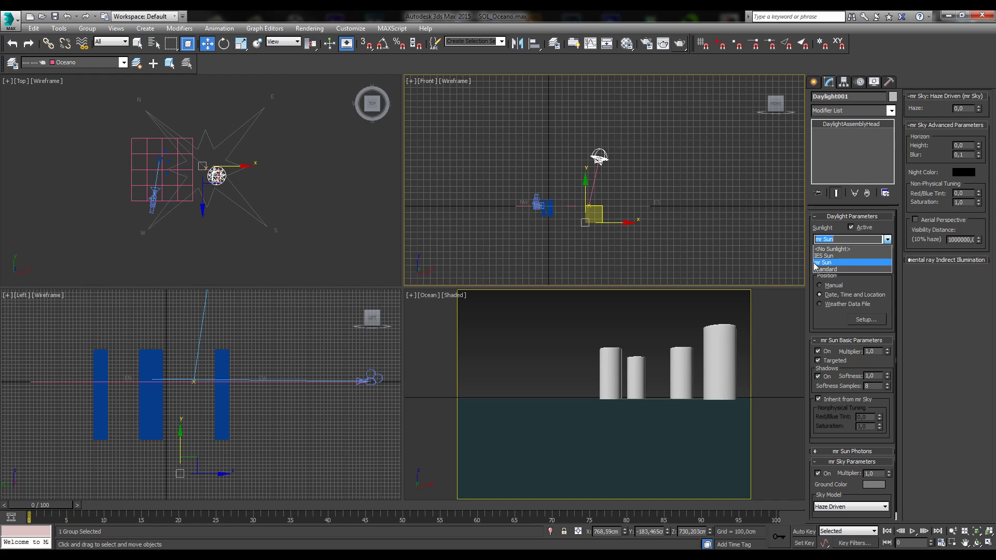
pyautogui.click(827, 263)
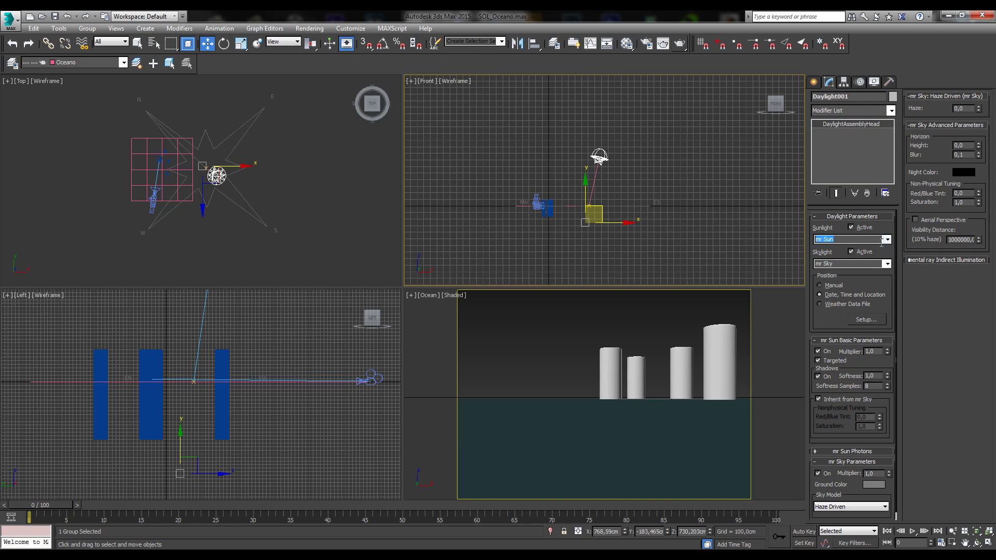
pyautogui.click(888, 239)
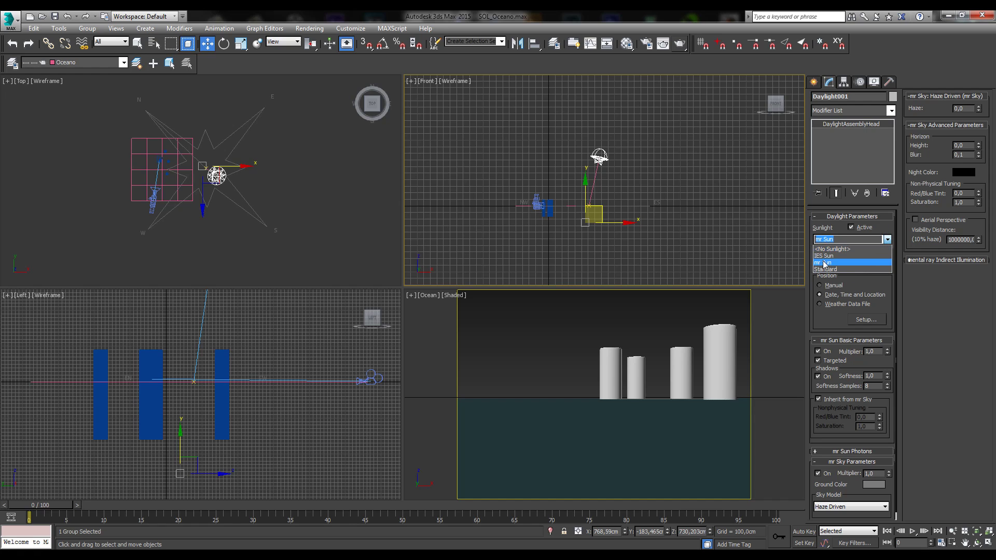
pyautogui.click(883, 236)
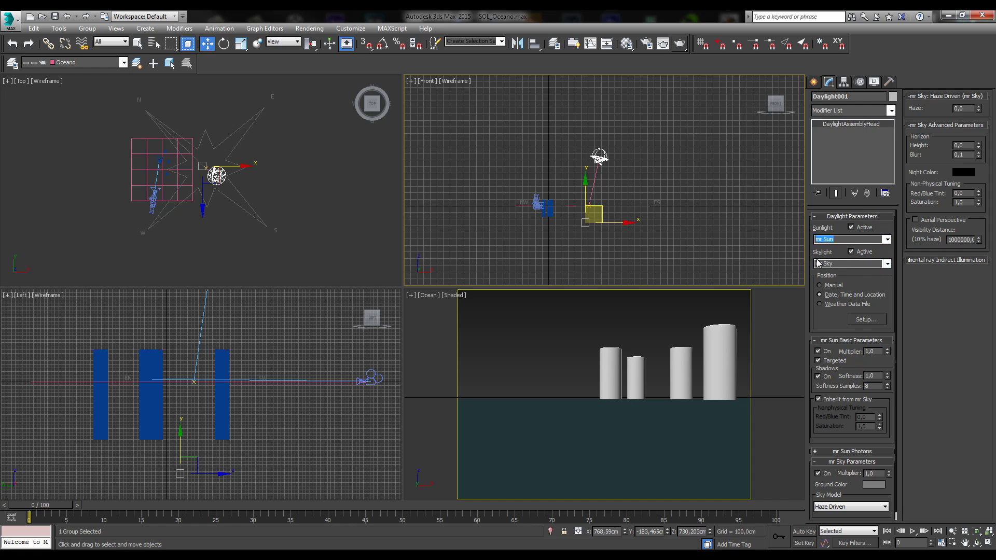
pyautogui.click(887, 264)
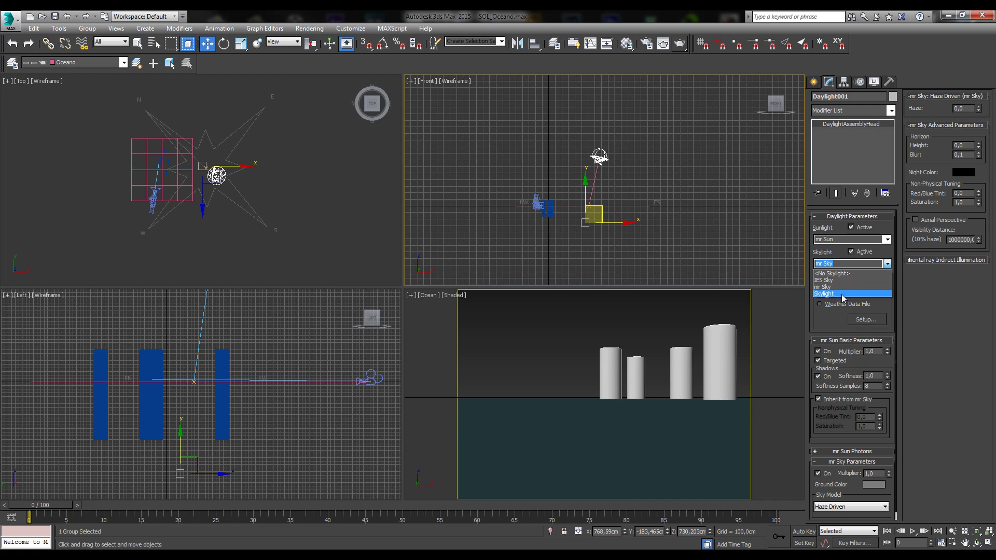
pyautogui.click(887, 240)
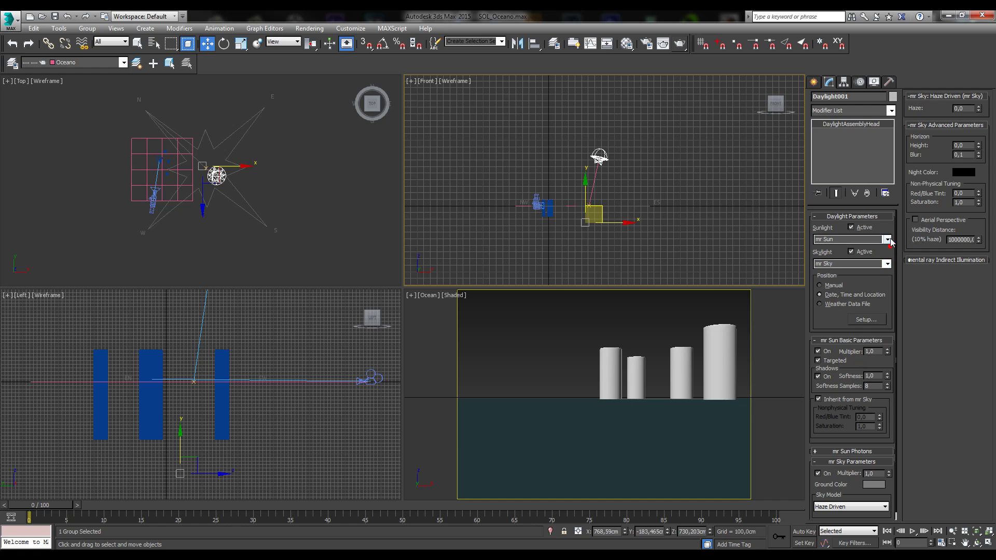
pyautogui.click(887, 240)
pyautogui.click(896, 229)
pyautogui.scroll(-1, 866, 285)
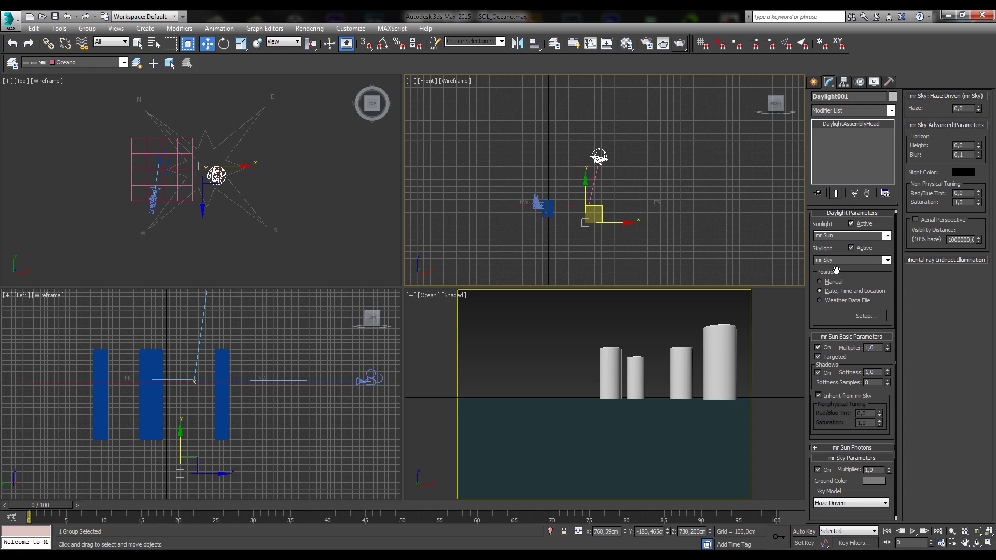
# Try Manual positioning by moving the Daylight head in the Front and Top views, and return the position to Date, Time and Location.
pyautogui.click(628, 145)
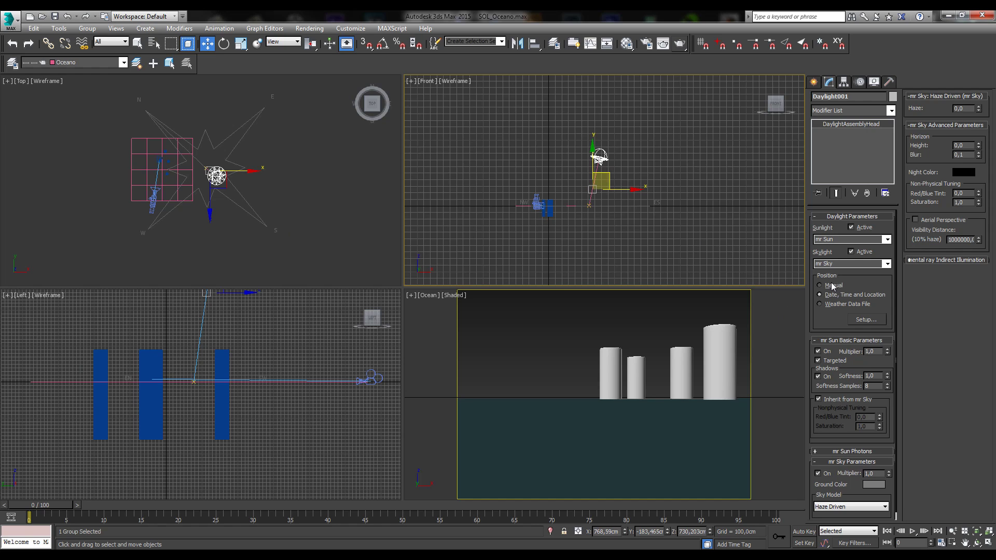
pyautogui.click(660, 154)
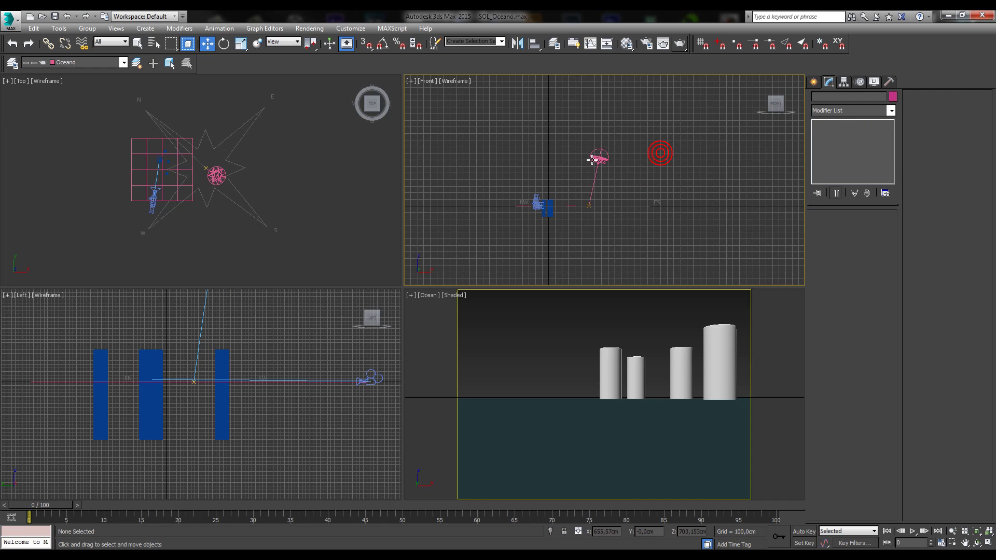
pyautogui.click(592, 160)
pyautogui.moveTo(602, 179); pyautogui.dragTo(498, 144)
pyautogui.rightClick(276, 176)
pyautogui.moveTo(174, 159); pyautogui.dragTo(332, 112)
pyautogui.rightClick(667, 132)
pyautogui.moveTo(671, 126); pyautogui.dragTo(490, 123)
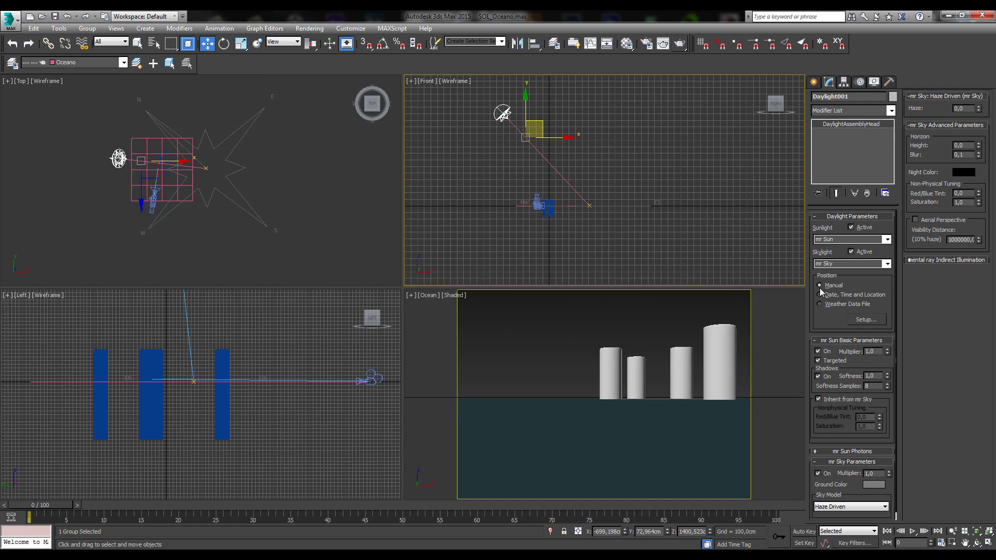
pyautogui.click(856, 296)
pyautogui.click(598, 156)
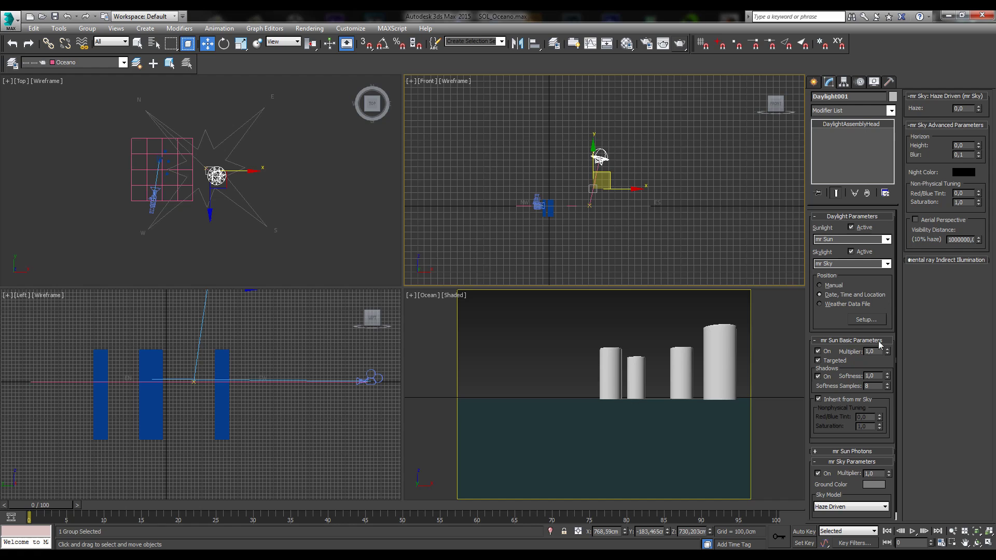
# Open the Daylight position setup and set the orbital scale to 1200 cm.
pyautogui.click(866, 320)
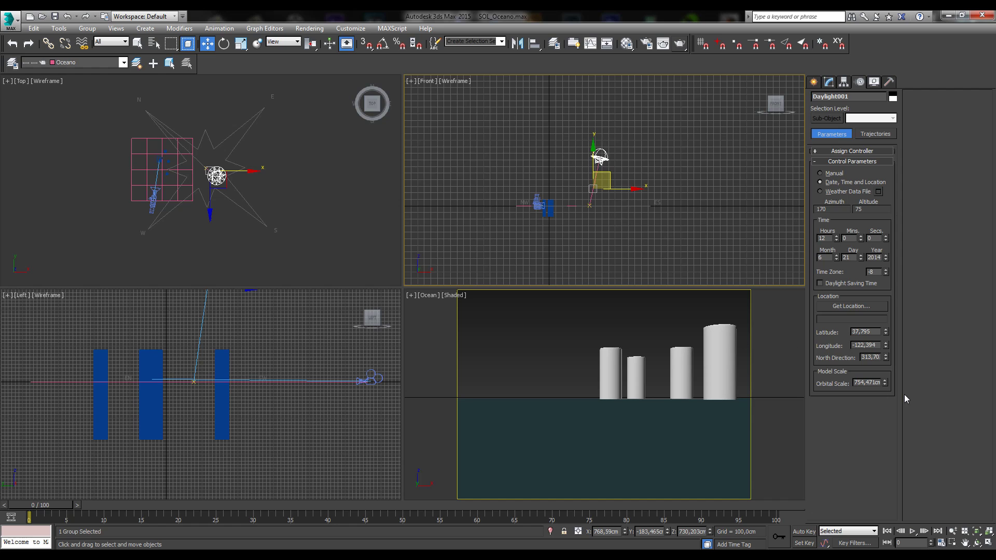
pyautogui.moveTo(886, 383)
pyautogui.mouseDown()
pyautogui.moveTo(878, 366)
pyautogui.moveTo(869, 384)
pyautogui.mouseUp()
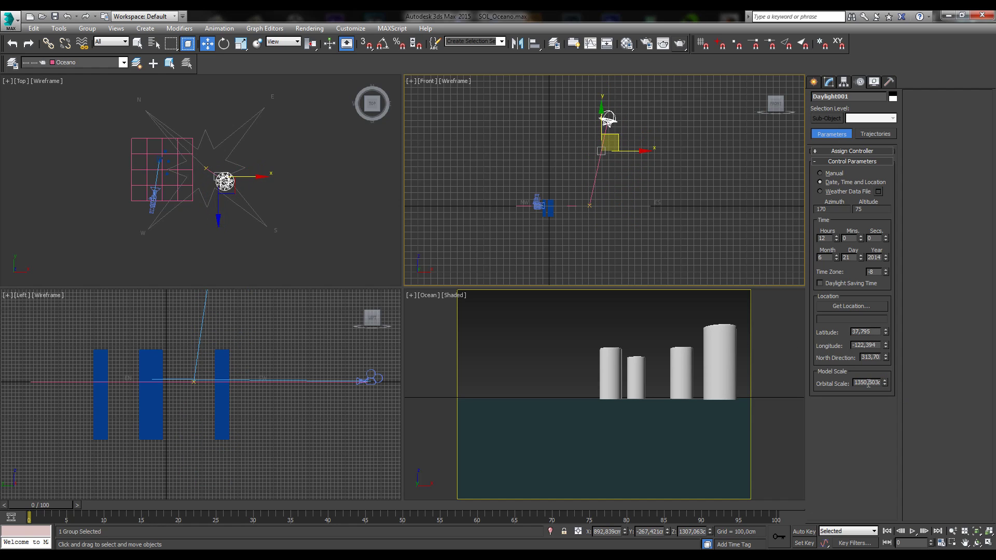
pyautogui.doubleClick(868, 384)
pyautogui.write('1200')
pyautogui.press('Return')
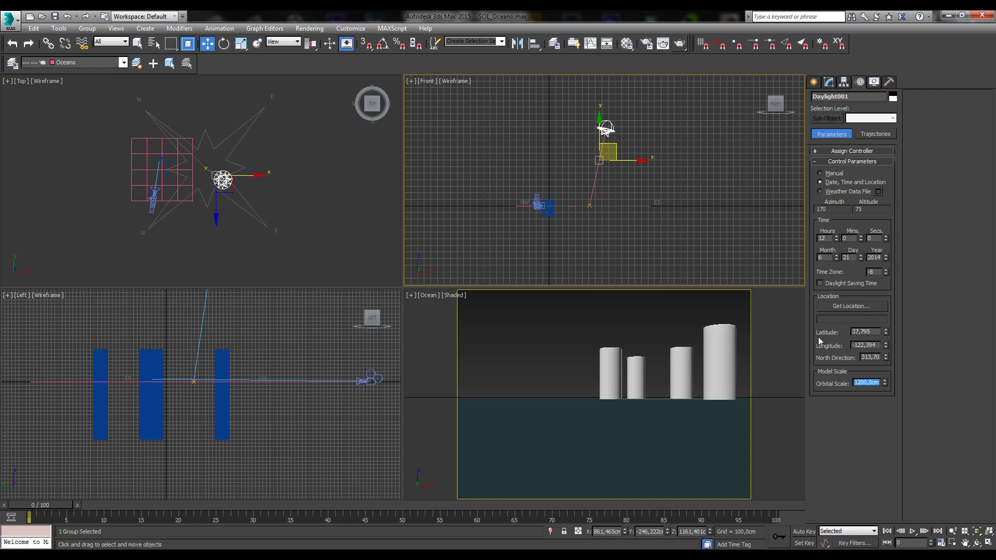
# Review the latitude and longitude fields and rotate the north direction to about 316.70.
pyautogui.doubleClick(865, 332)
pyautogui.click(872, 345)
pyautogui.doubleClick(874, 331)
pyautogui.doubleClick(872, 345)
pyautogui.click(881, 358)
pyautogui.moveTo(887, 358)
pyautogui.mouseDown()
pyautogui.moveTo(886, 345)
pyautogui.moveTo(889, 371)
pyautogui.mouseUp()
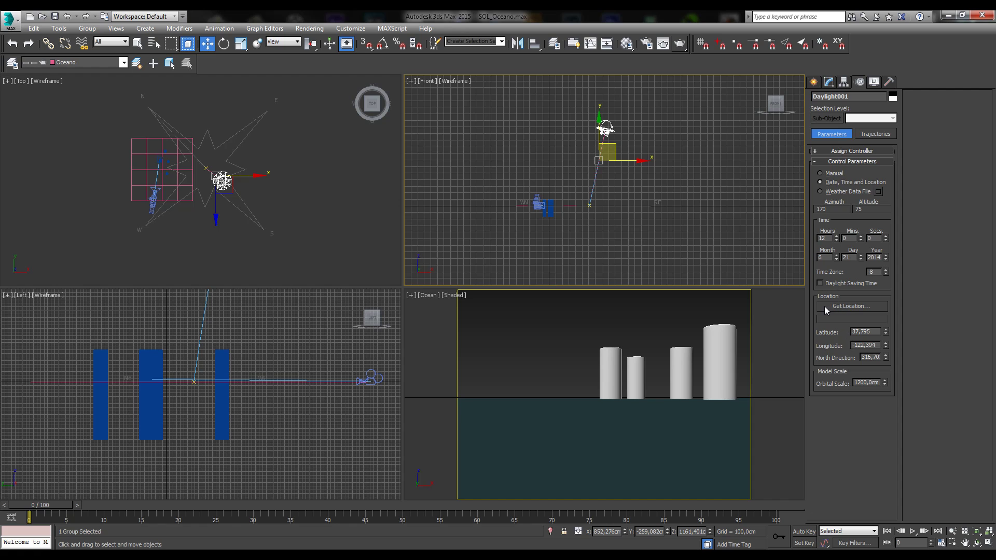
# Reselect the Daylight system, open its geographic location settings, and switch the map through Europe to Africa.
pyautogui.click(519, 317)
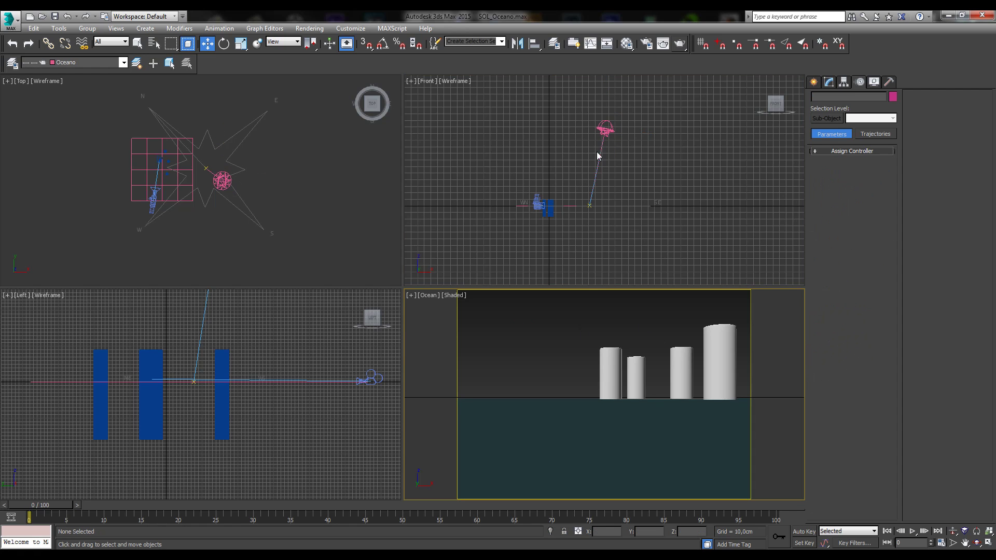
pyautogui.click(606, 129)
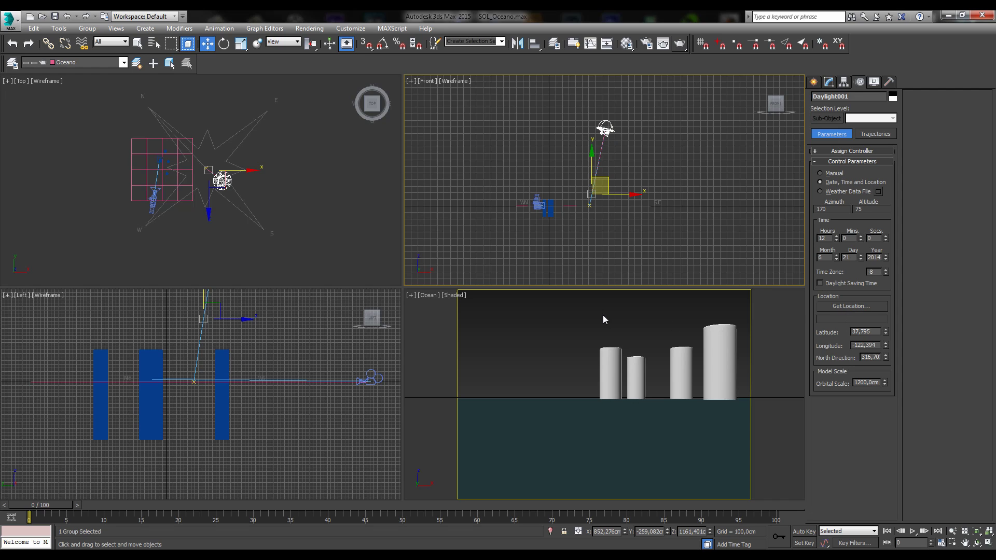
pyautogui.click(856, 307)
pyautogui.moveTo(535, 187); pyautogui.dragTo(370, 128)
pyautogui.click(318, 147)
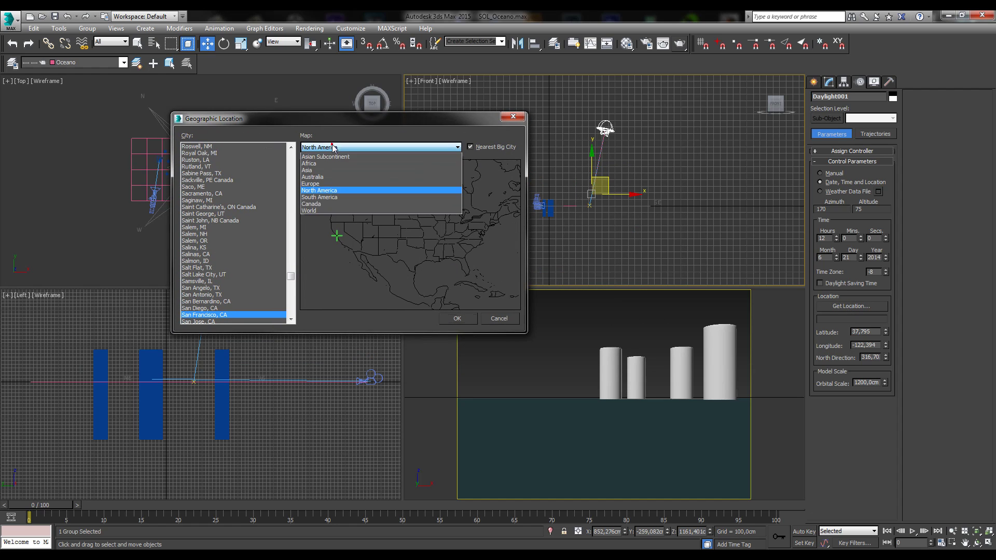
pyautogui.click(342, 184)
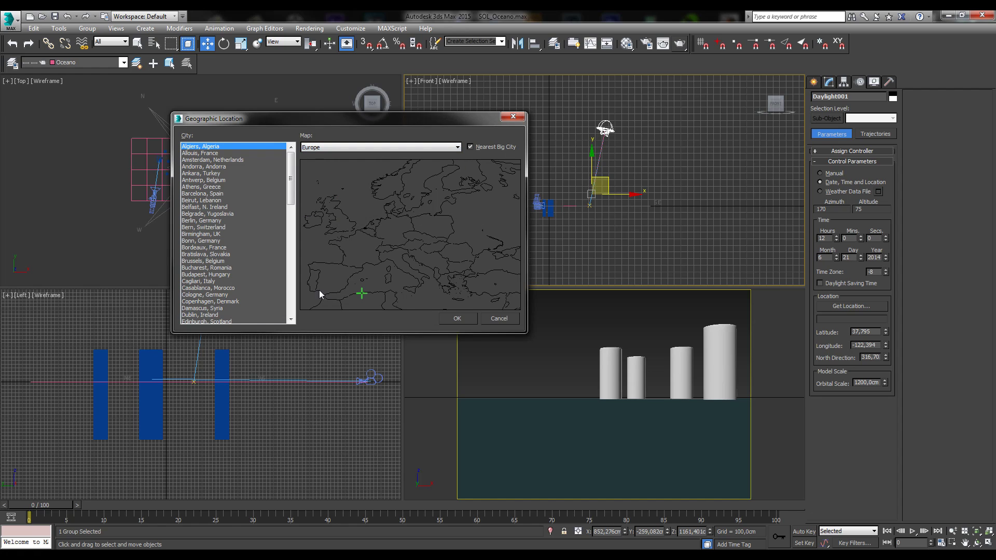
pyautogui.click(331, 148)
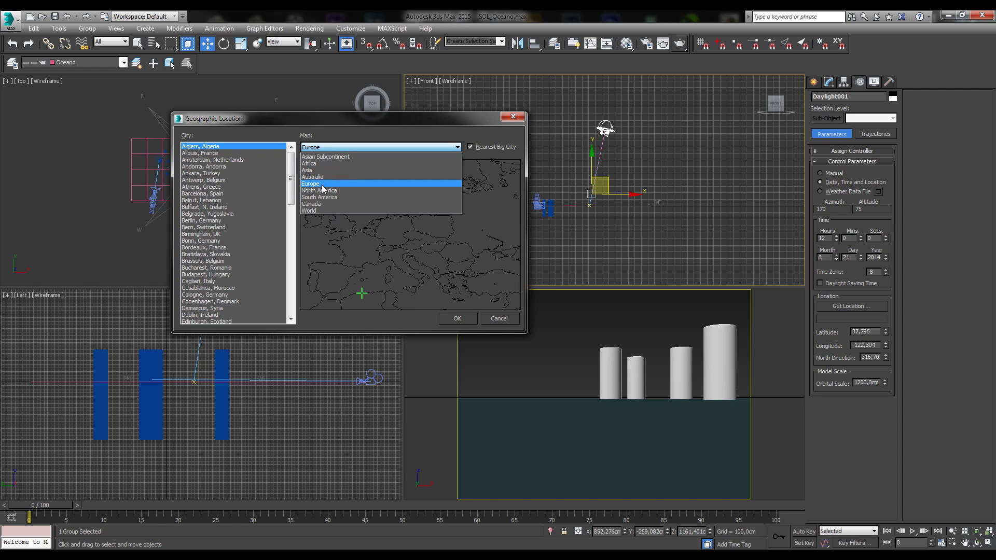
pyautogui.click(326, 164)
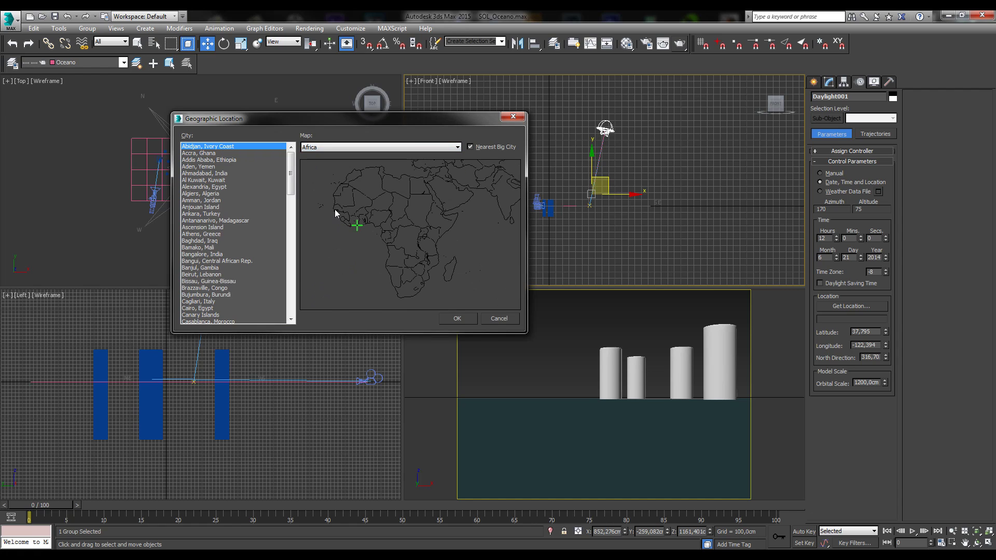
# Pick Teneriffe Island on the Africa map and apply it as the Daylight location.
pyautogui.click(332, 180)
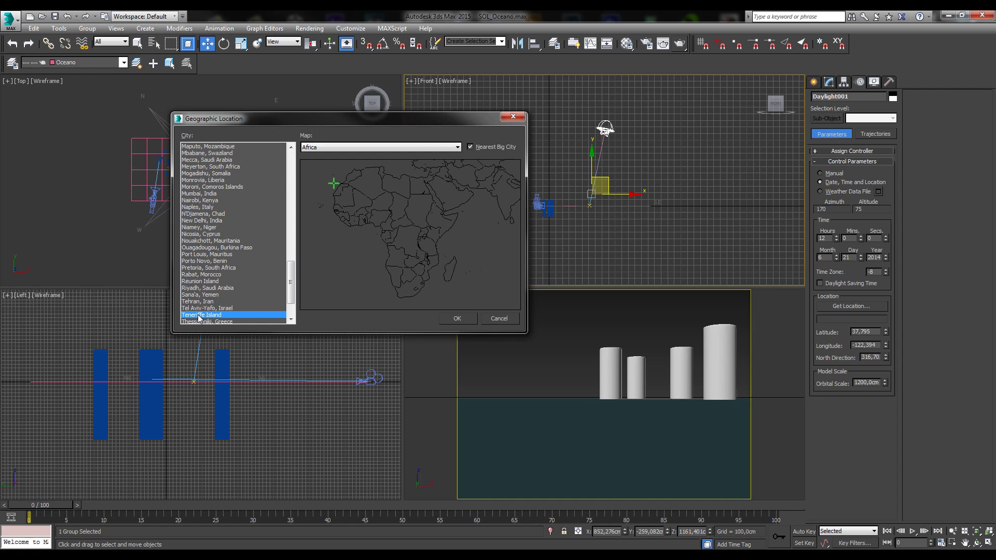
pyautogui.scroll(-1, 224, 258)
pyautogui.scroll(1, 225, 257)
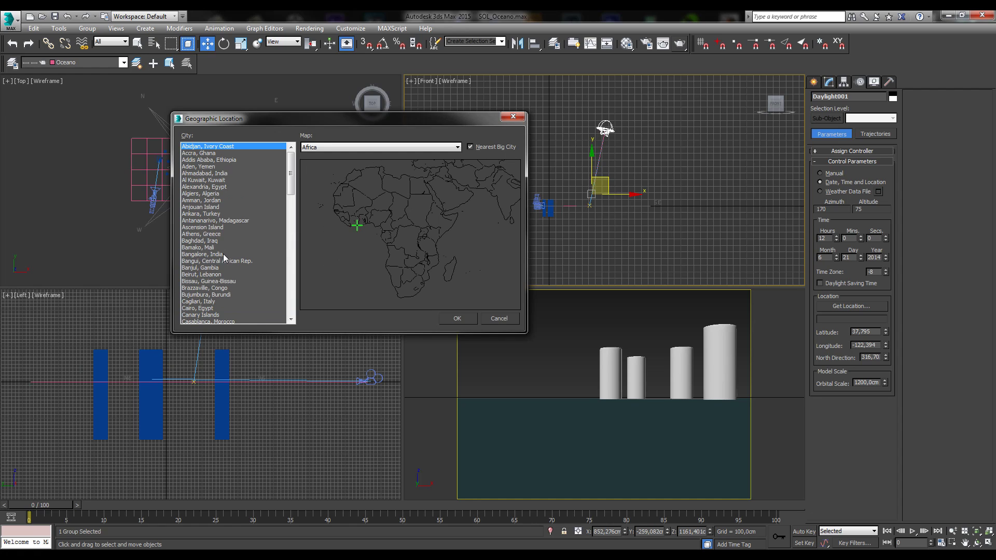
pyautogui.click(336, 189)
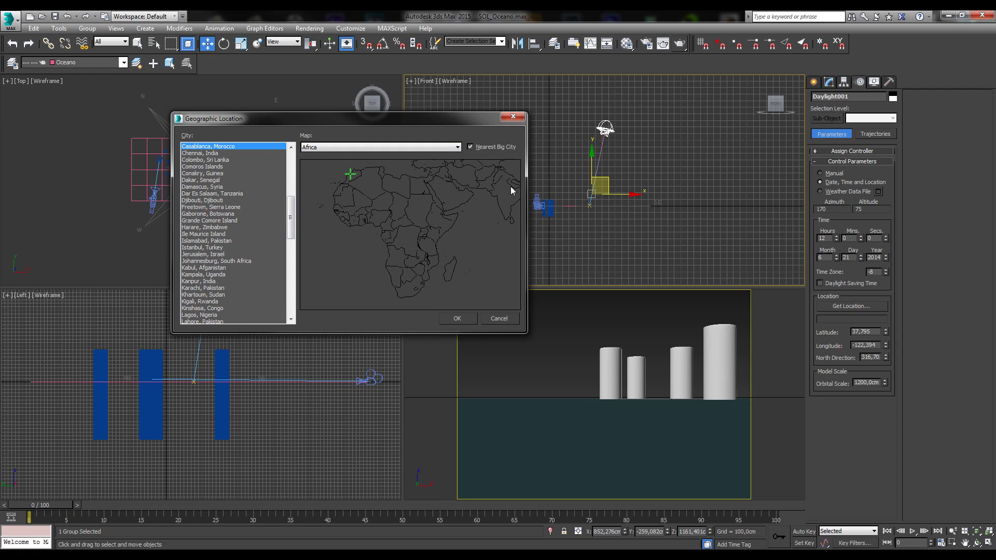
pyautogui.moveTo(418, 126); pyautogui.dragTo(535, 222)
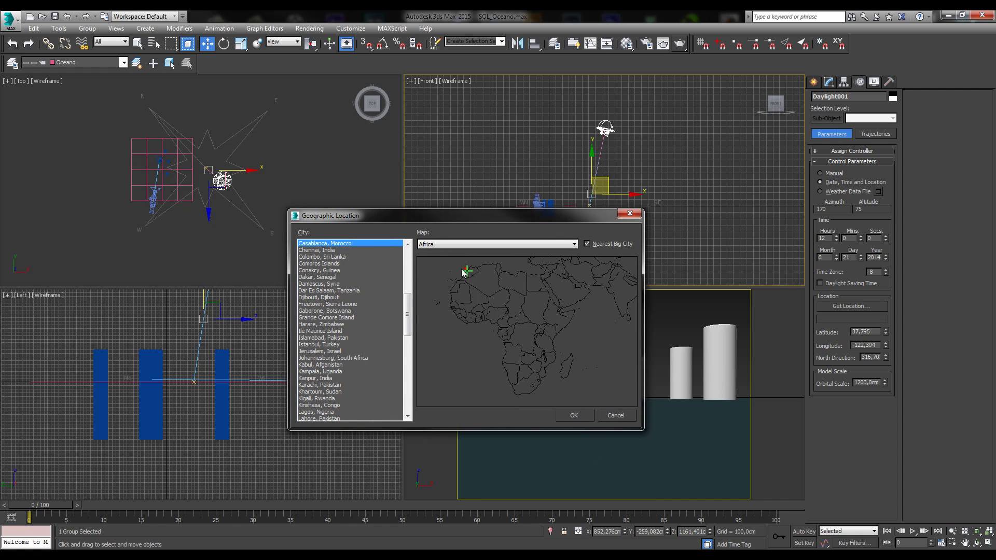
pyautogui.click(449, 280)
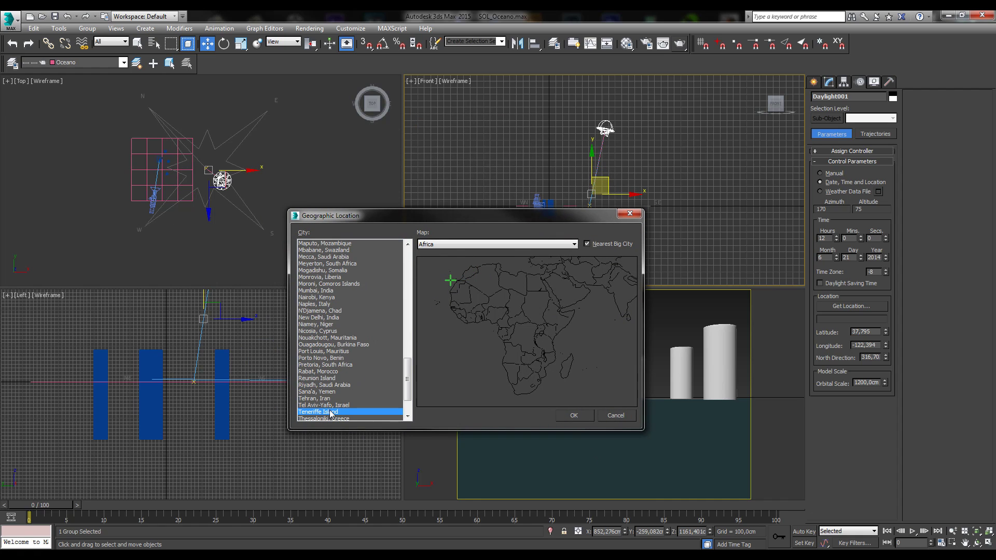
pyautogui.click(573, 416)
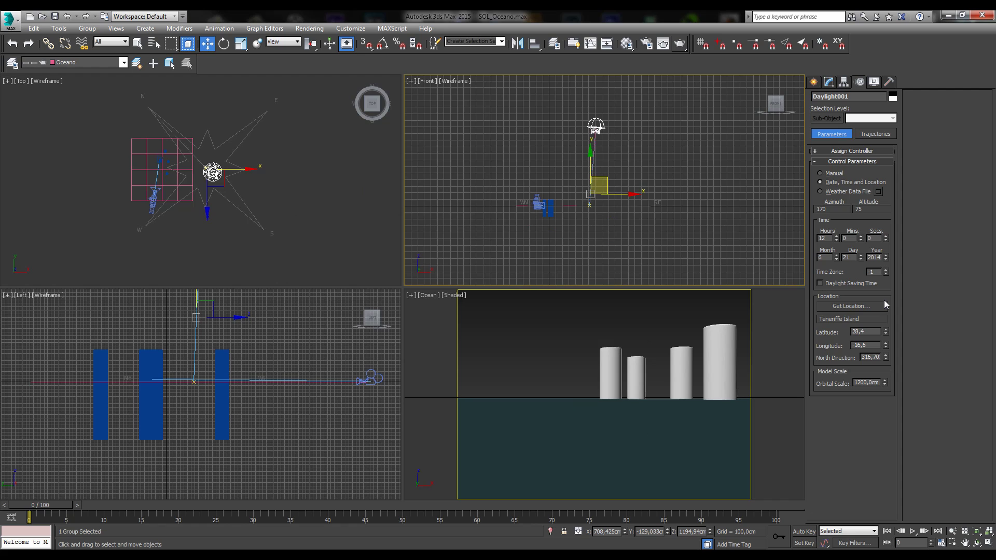
# Set the Daylight time to 17 hours, 0 minutes and 0 seconds.
pyautogui.doubleClick(872, 333)
pyautogui.press('Tab')
pyautogui.moveTo(839, 240); pyautogui.dragTo(828, 245)
pyautogui.write('12')
pyautogui.press('Return')
pyautogui.moveTo(836, 237); pyautogui.dragTo(837, 239)
pyautogui.click(828, 238)
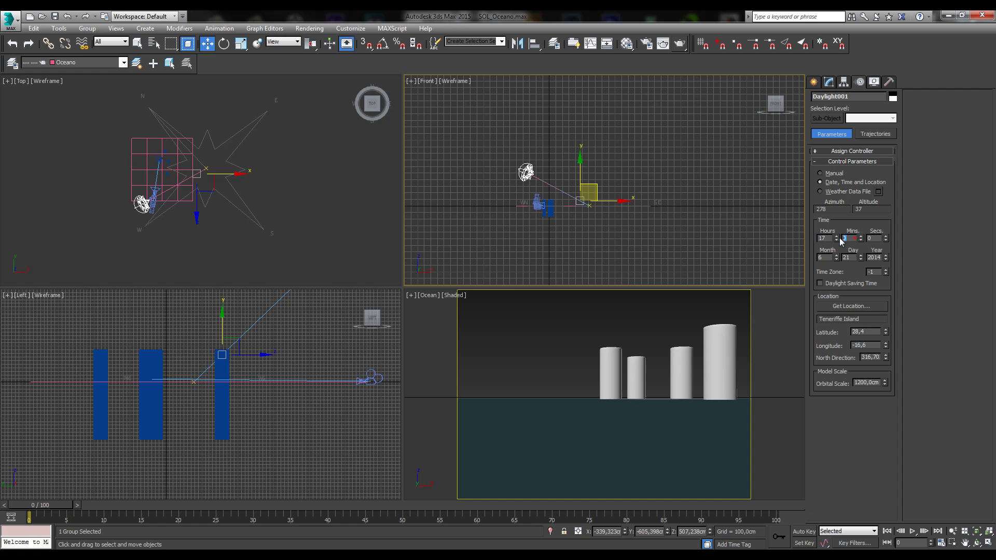
pyautogui.click(876, 238)
# Set the Daylight date to month 7, day 24, year 2012, and the time zone to 0.
pyautogui.moveTo(836, 256); pyautogui.dragTo(886, 258)
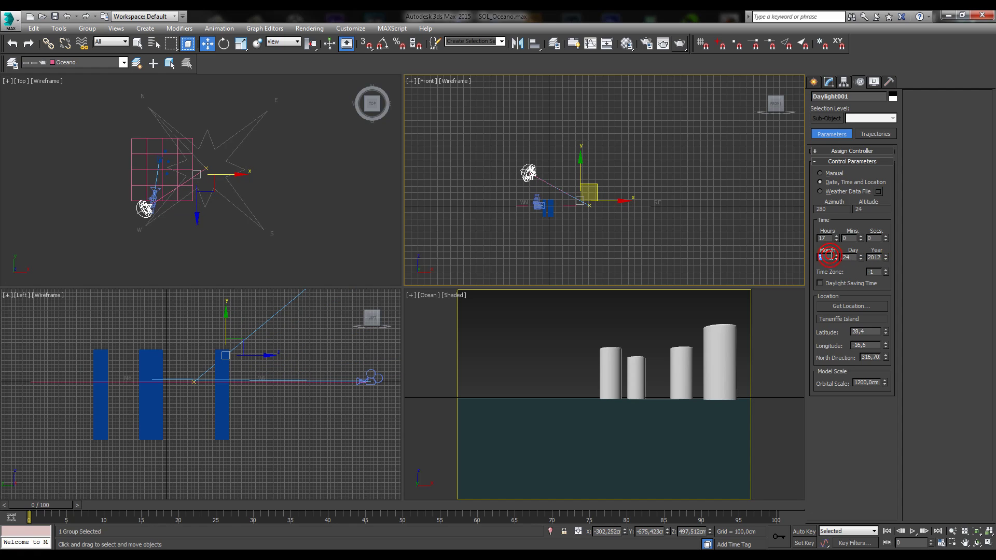
pyautogui.click(845, 283)
pyautogui.doubleClick(873, 271)
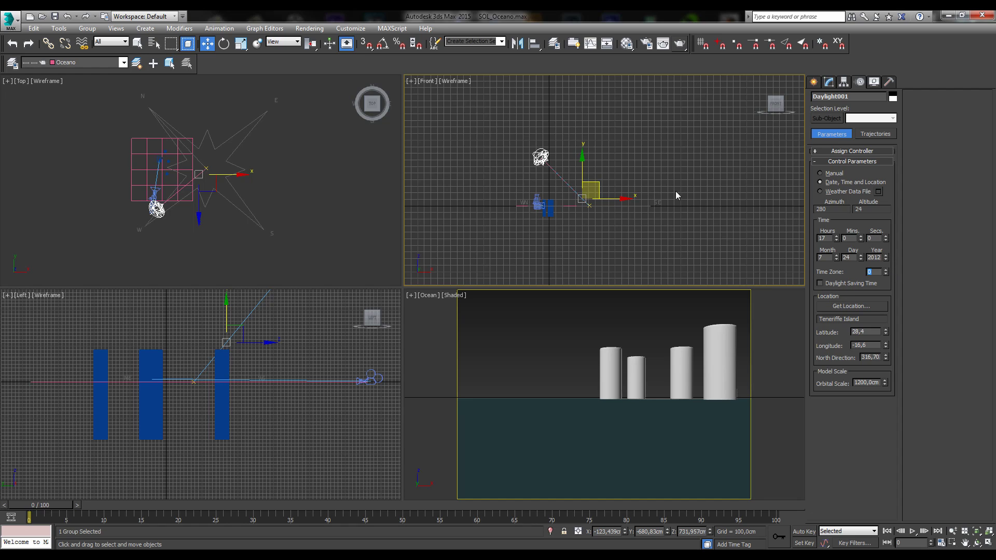
# Reselect the Daylight sun head and set its position source to Weather Data File.
pyautogui.click(680, 177)
pyautogui.click(541, 155)
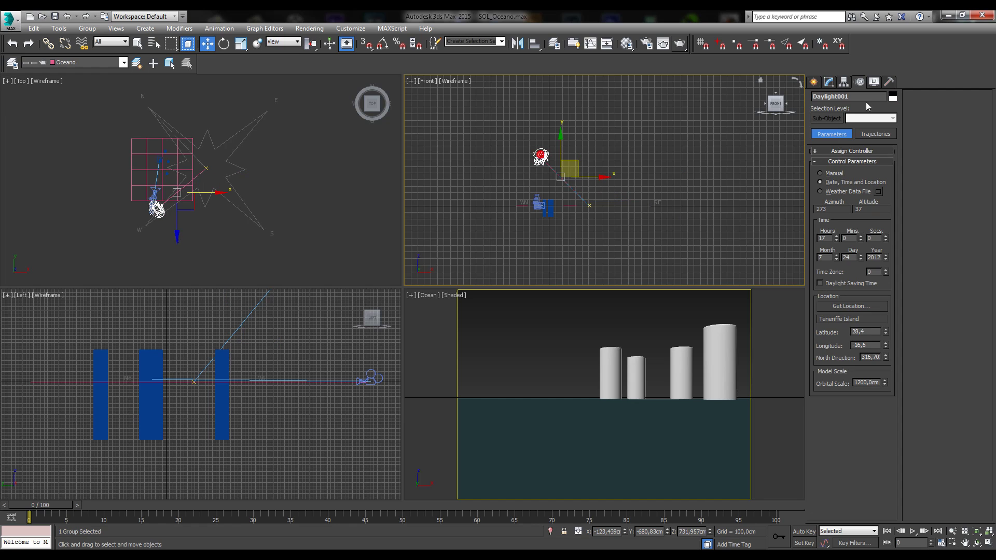
pyautogui.click(830, 82)
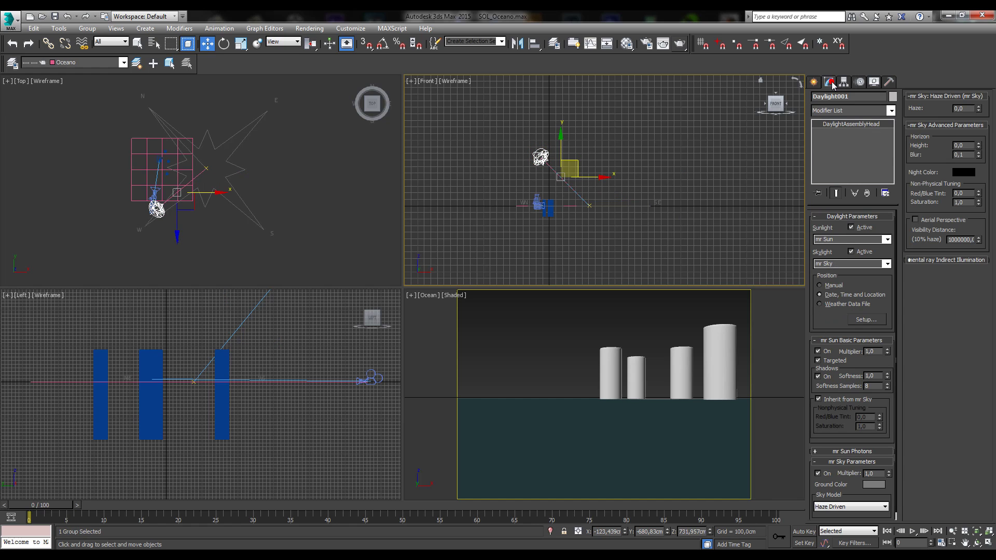
pyautogui.click(836, 305)
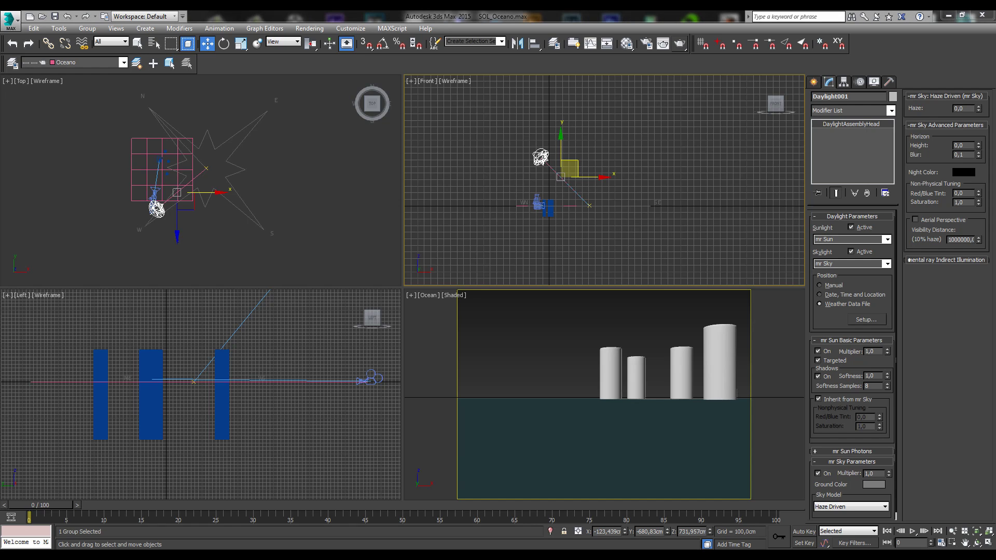
# Switch to the browser and examine the EnergyPlus Weather Data page, including its list of world regions.
pyautogui.hotkey('alt', 'Tab')
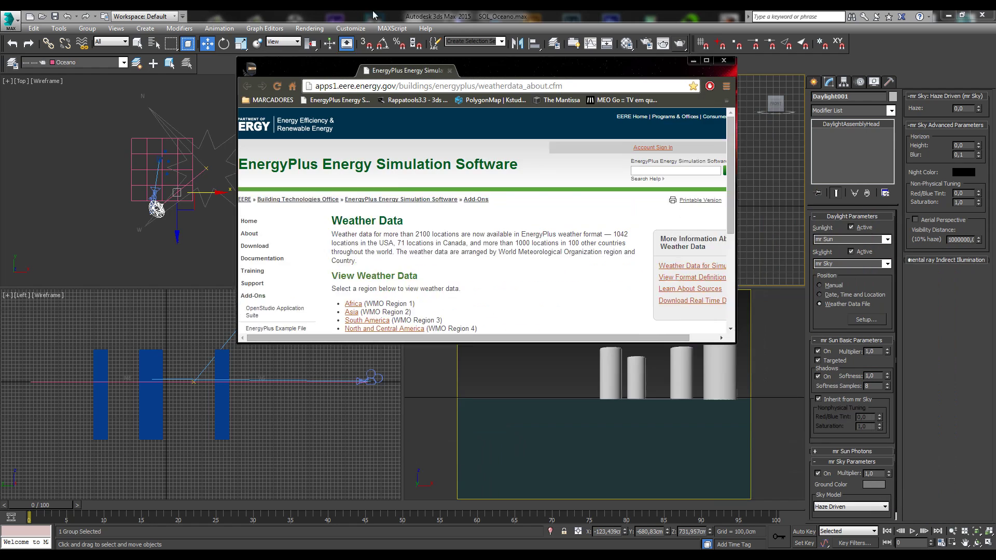
pyautogui.moveTo(398, 60); pyautogui.dragTo(347, 10)
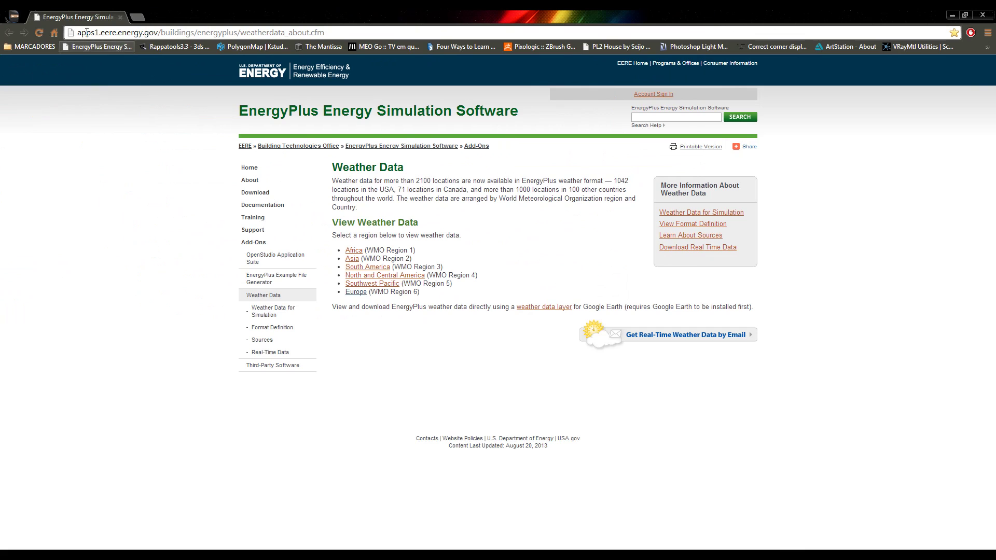
pyautogui.click(343, 32)
pyautogui.moveTo(237, 111); pyautogui.dragTo(499, 120)
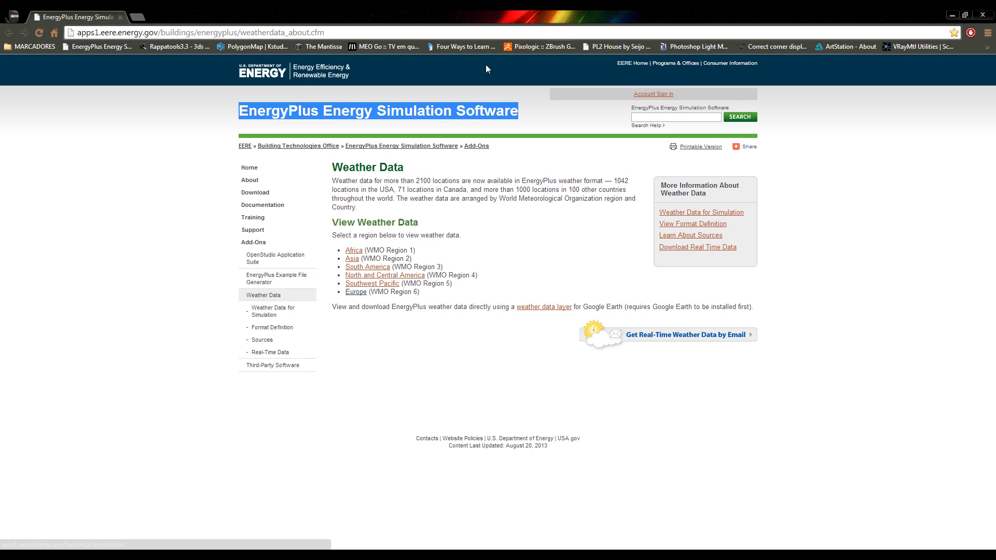
pyautogui.doubleClick(495, 14)
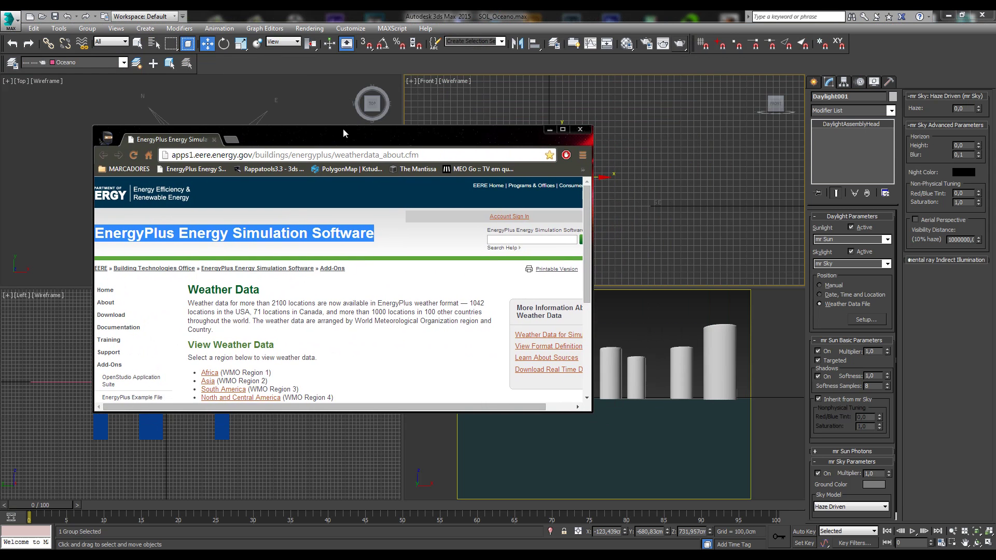
pyautogui.scroll(-3, 456, 334)
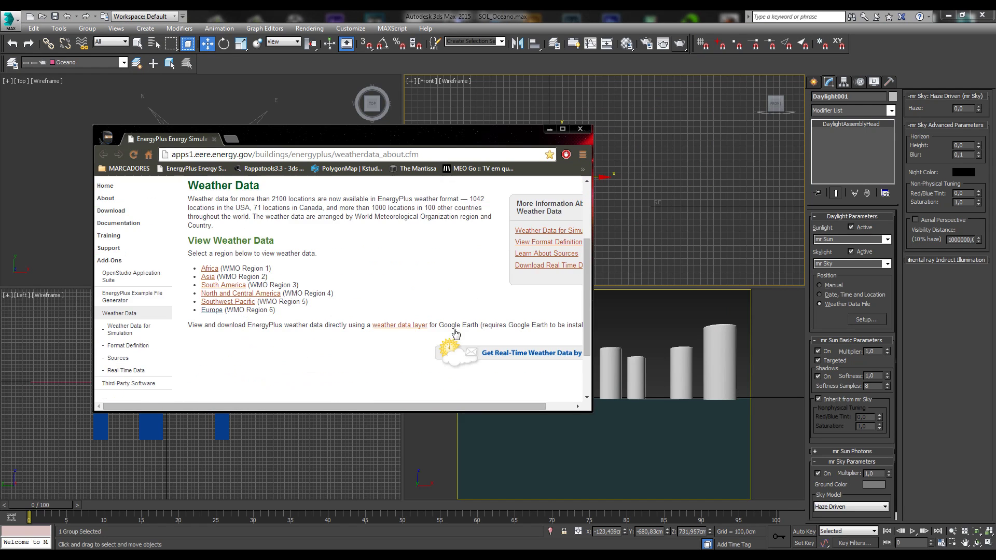
# Switch back to 3ds Max, open the Daylight's weather data configuration, and check which file type its loader accepts.
pyautogui.click(870, 319)
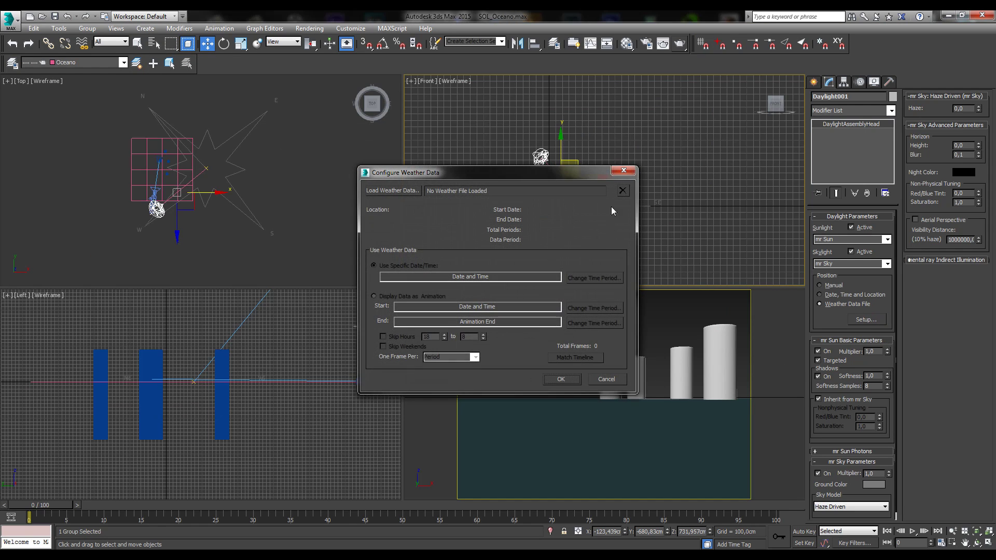
pyautogui.click(624, 174)
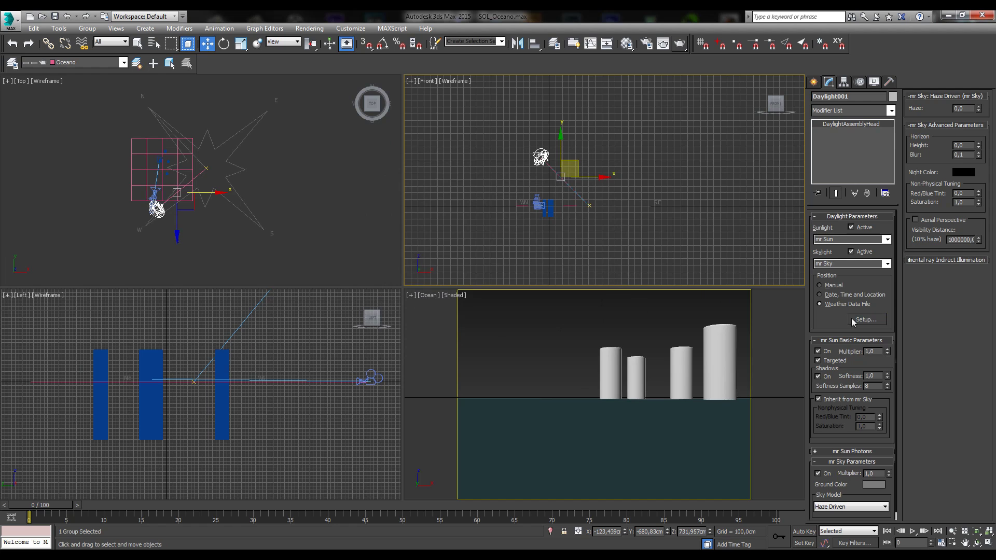
pyautogui.click(865, 320)
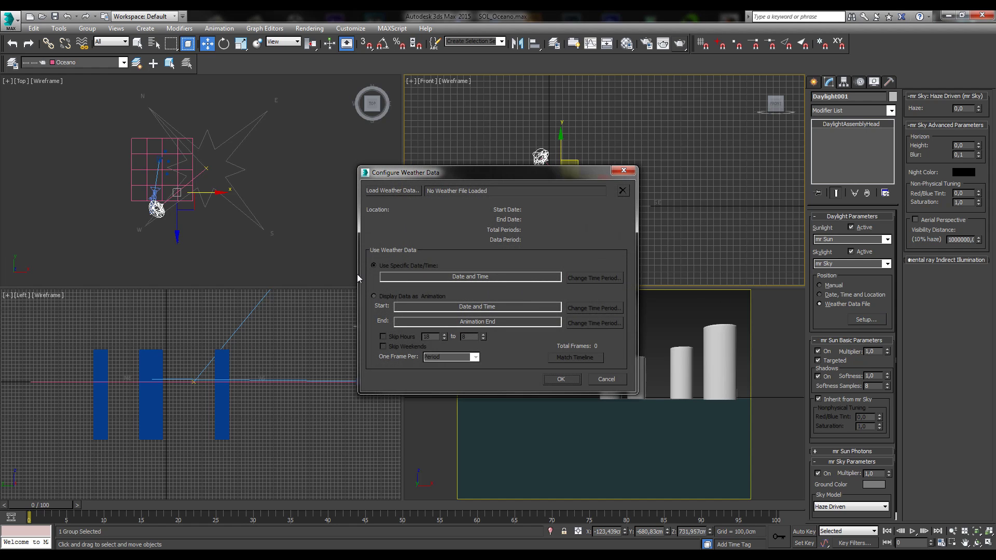
pyautogui.click(392, 190)
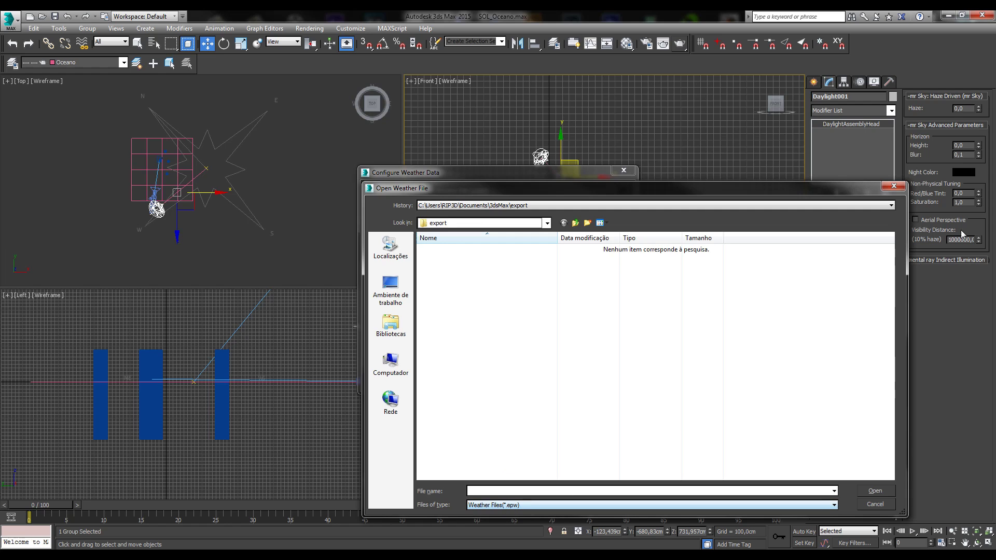
pyautogui.click(893, 185)
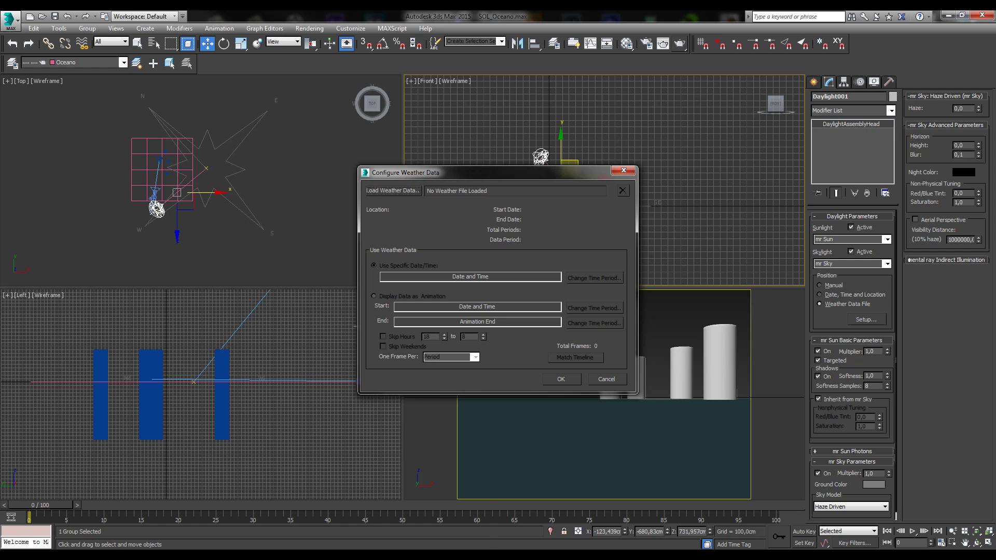
# In the browser, look up the Europe weather data for Portugal, locate the Funchal Madeira-Islands file, and close the browser.
pyautogui.click(398, 513)
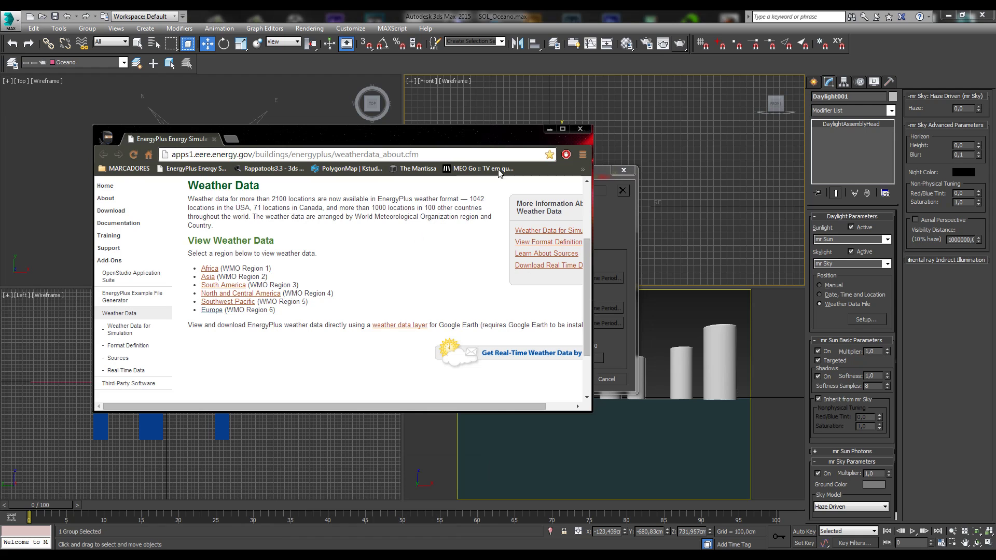
pyautogui.click(564, 130)
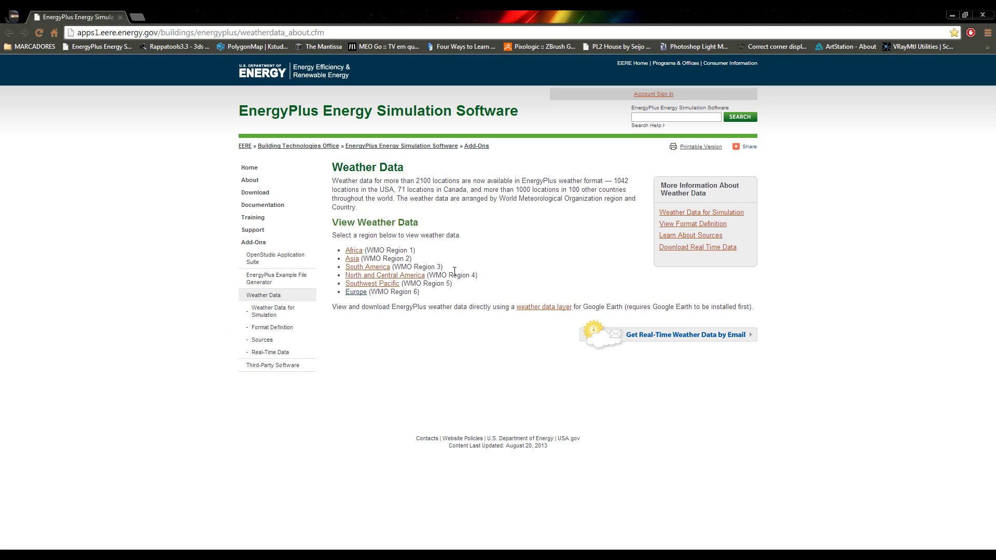
pyautogui.click(360, 293)
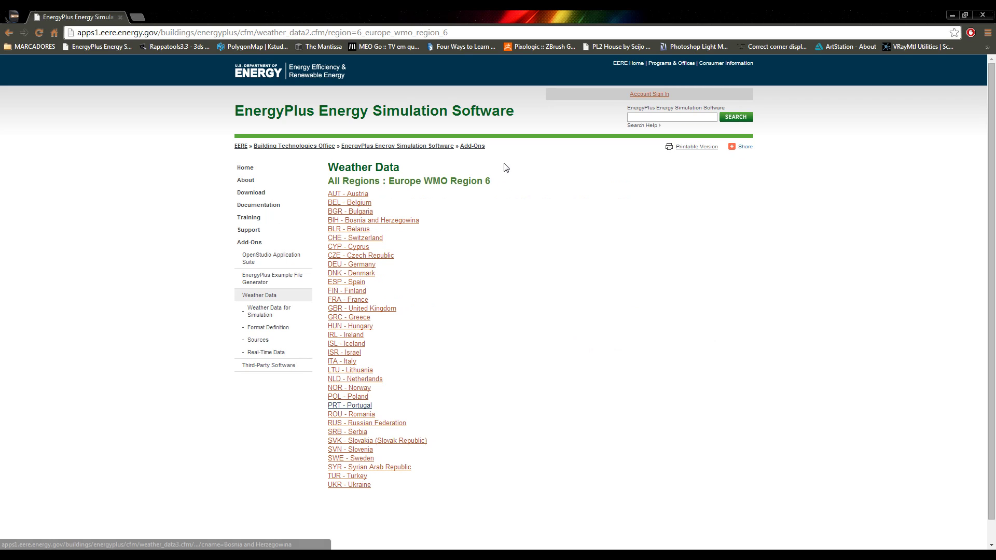
pyautogui.click(351, 407)
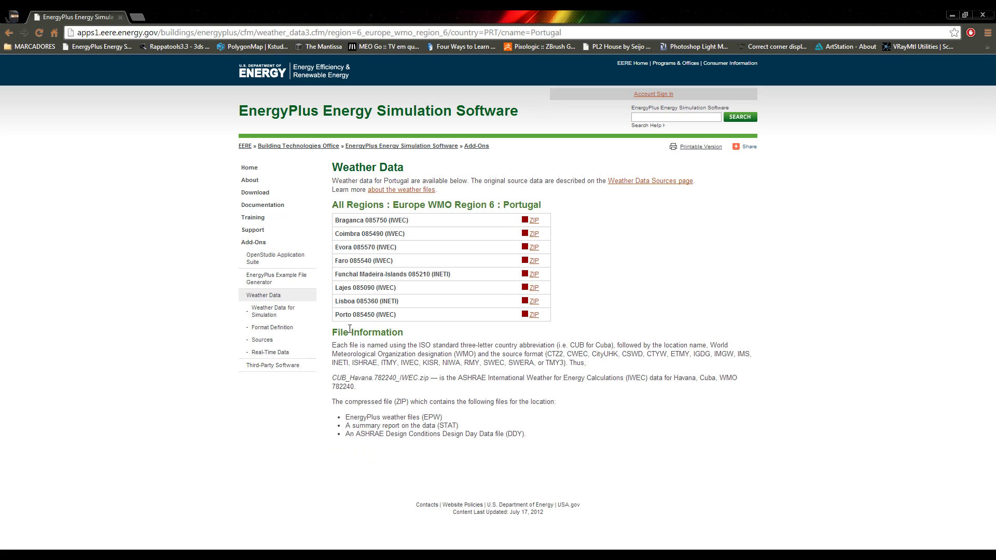
pyautogui.moveTo(335, 274); pyautogui.dragTo(450, 268)
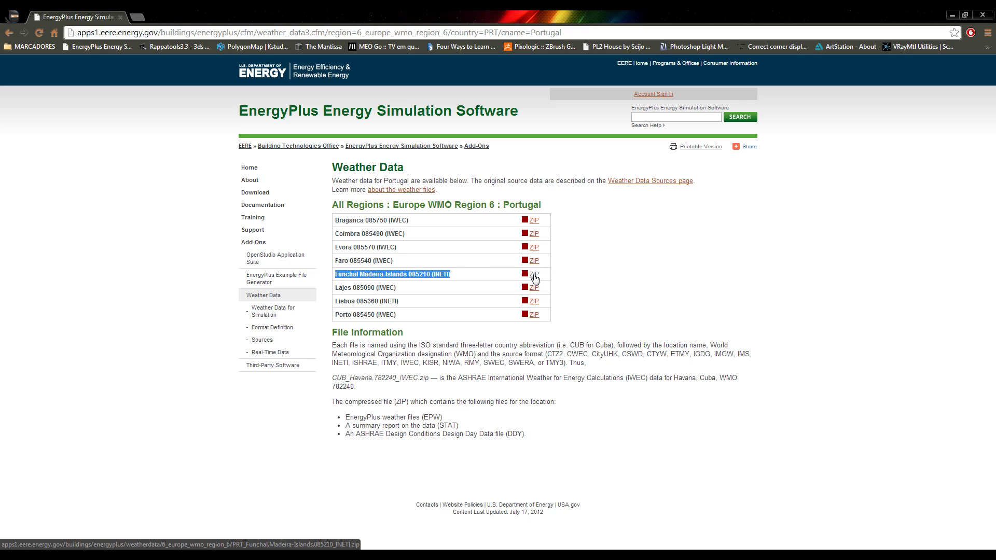
pyautogui.click(983, 16)
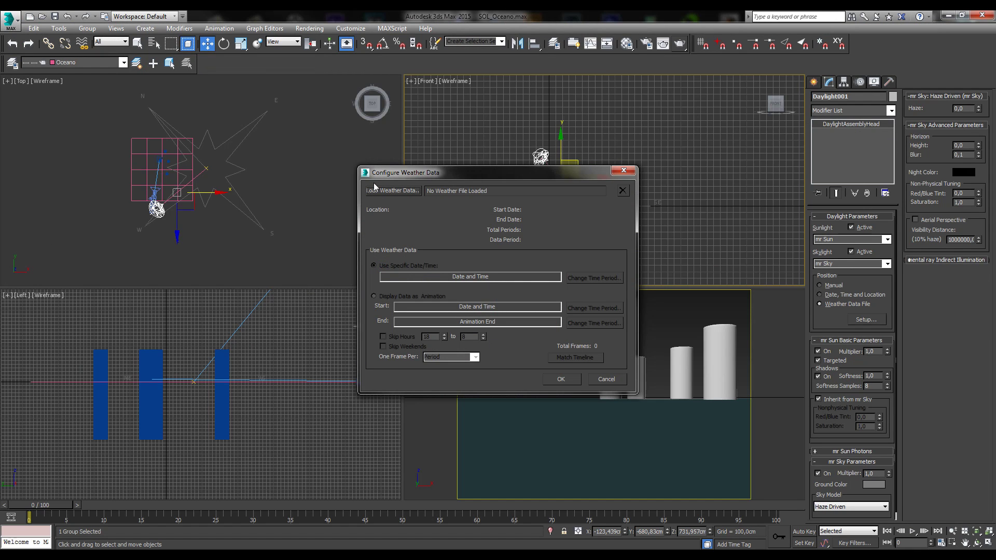
# Load the weather file PRT_Funchal.Madeira-Islands.085210_INETI.epw from the EPW folder under AULAS EPCC - MAX TUT, Iluminação, IES_EPW.
pyautogui.click(381, 194)
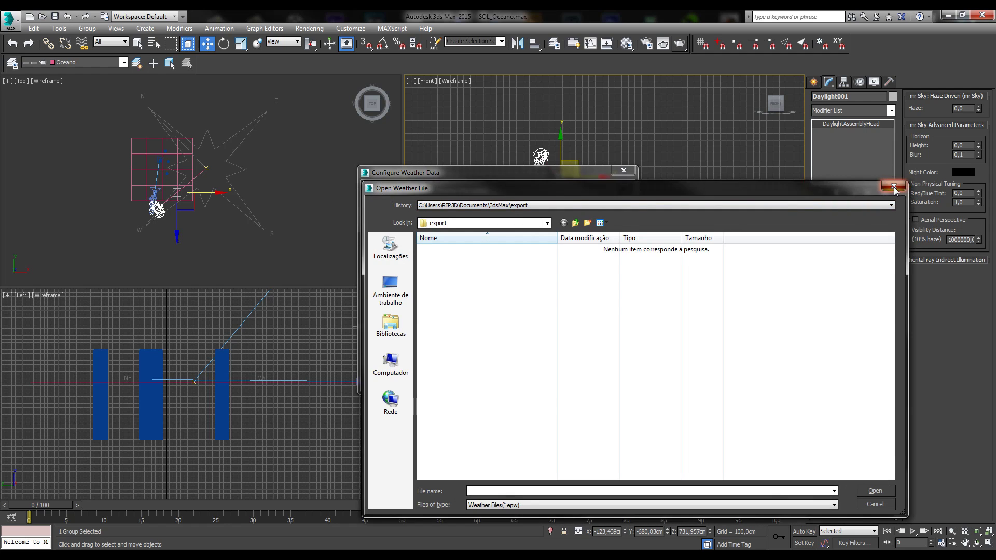
pyautogui.click(893, 185)
pyautogui.click(403, 191)
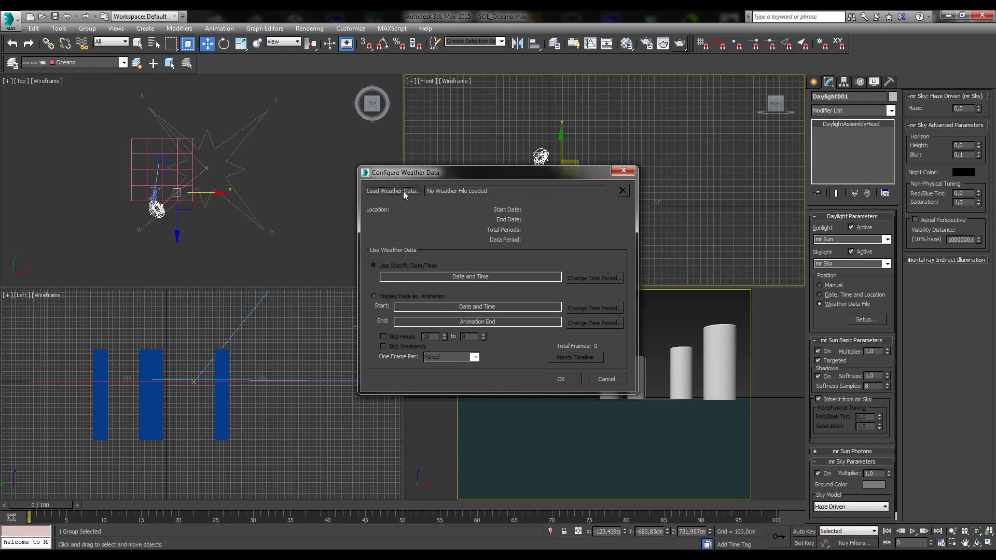
pyautogui.click(496, 206)
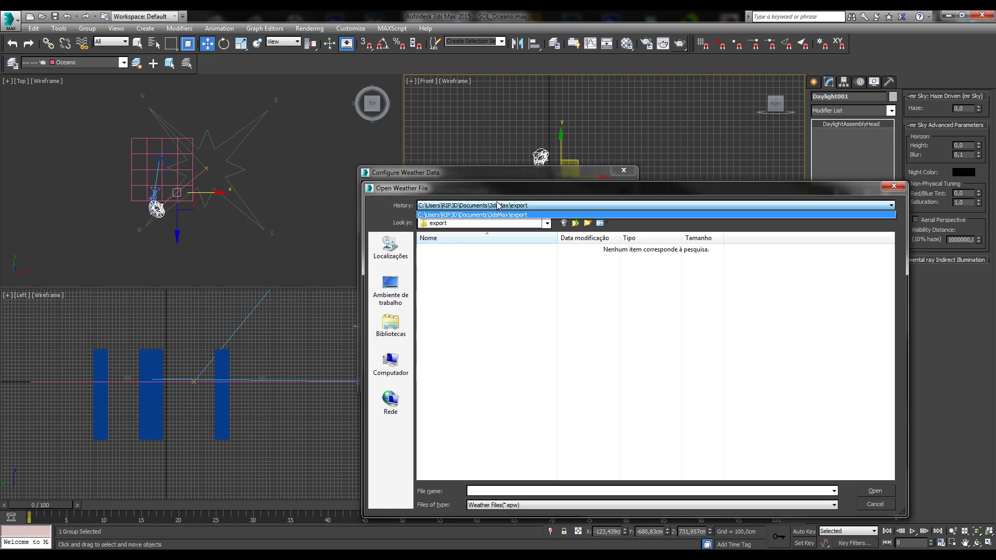
pyautogui.click(474, 223)
pyautogui.click(444, 270)
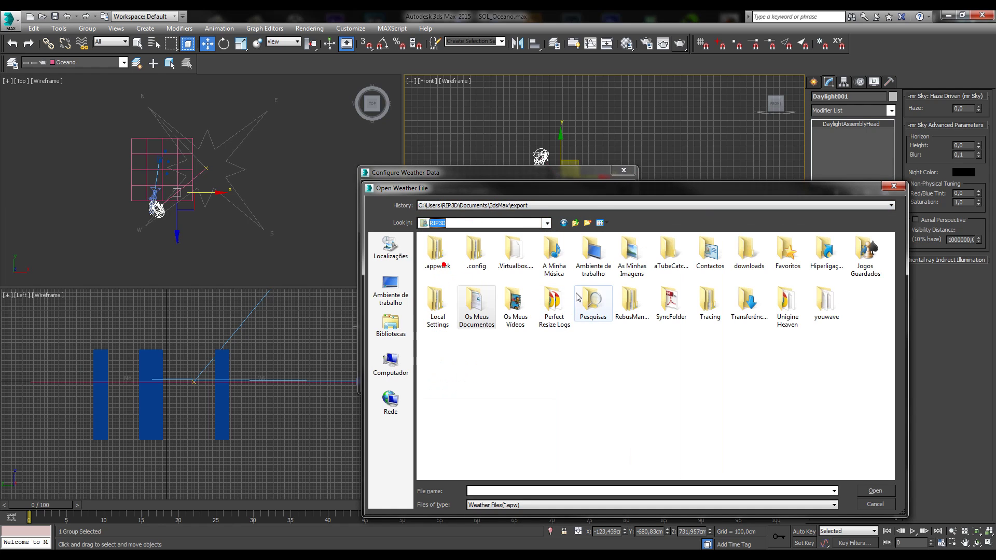
pyautogui.doubleClick(752, 314)
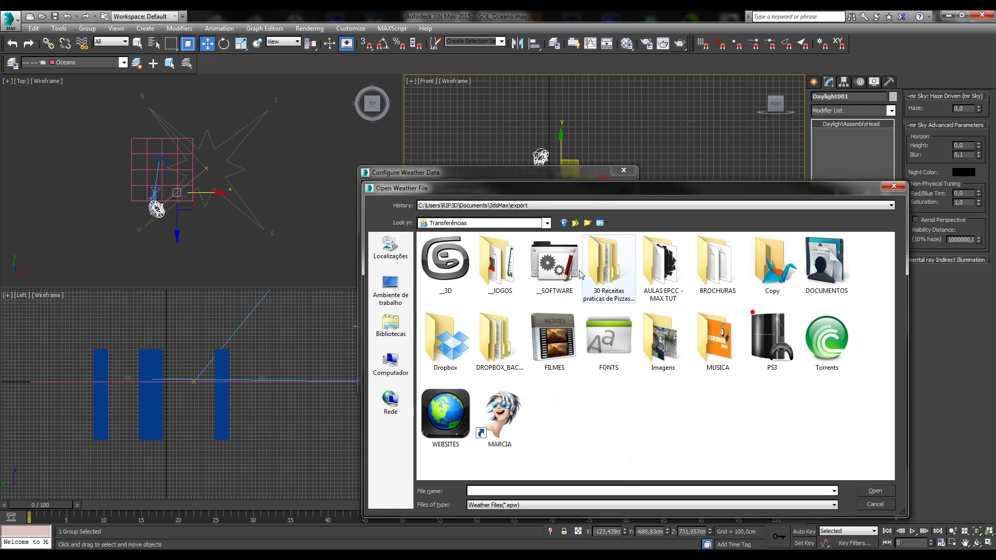
pyautogui.doubleClick(659, 267)
pyautogui.doubleClick(438, 251)
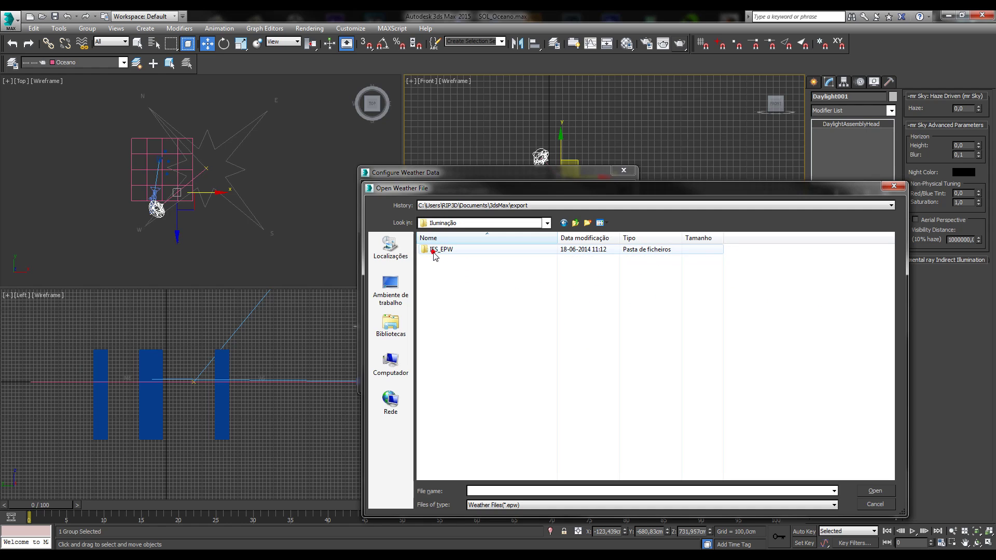
pyautogui.doubleClick(434, 252)
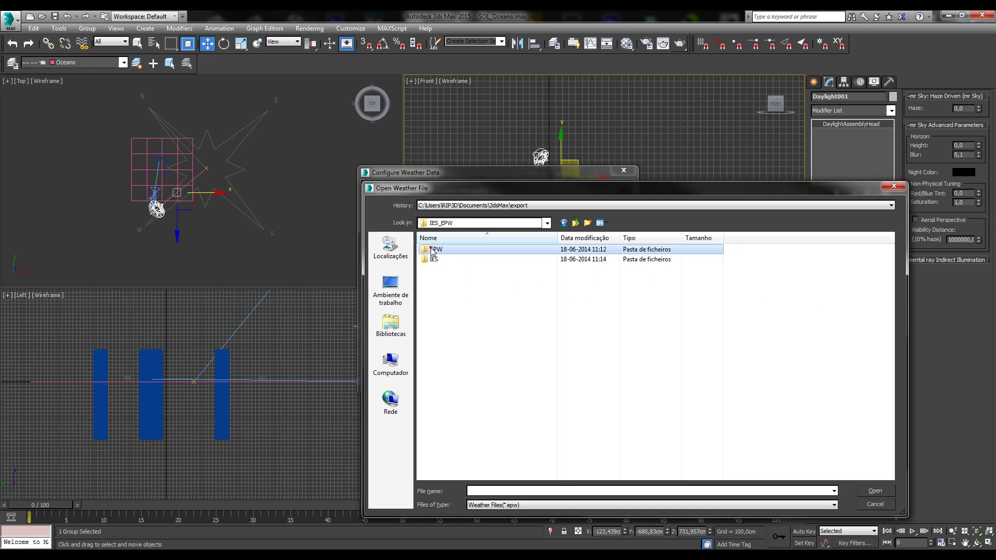
pyautogui.doubleClick(435, 250)
pyautogui.doubleClick(437, 250)
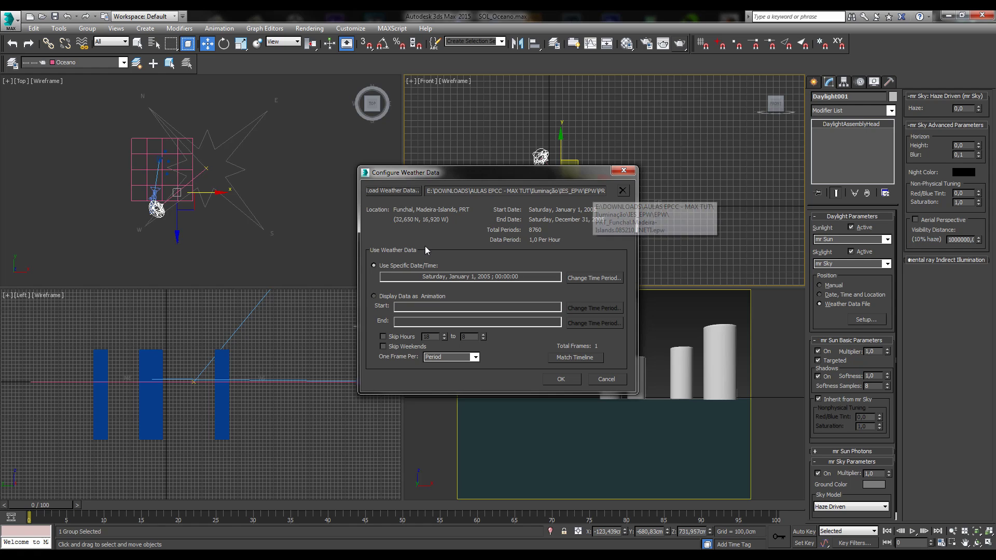
# Set the date of the weather data's specific time period to June 21, 2005.
pyautogui.click(597, 278)
pyautogui.click(603, 187)
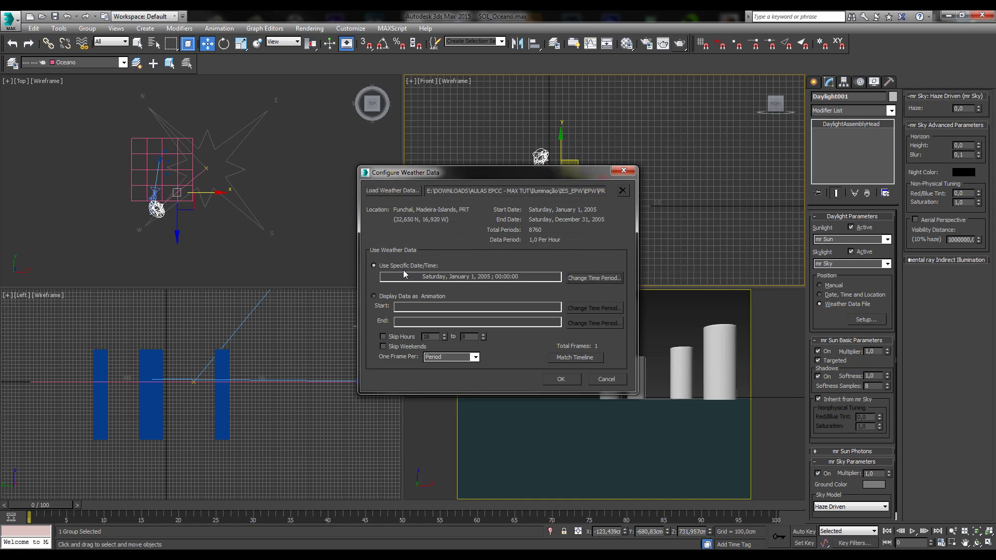
pyautogui.click(590, 279)
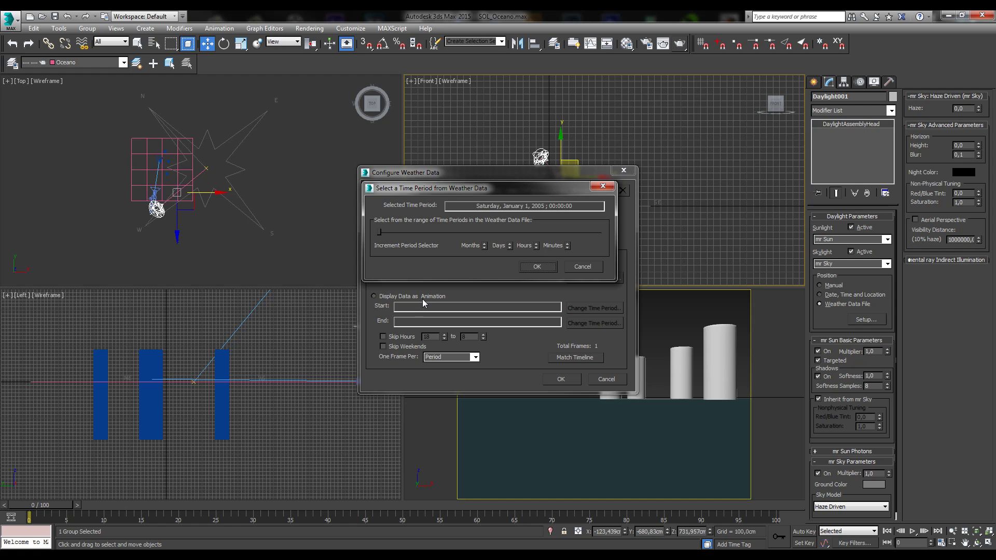
pyautogui.moveTo(381, 234); pyautogui.dragTo(517, 232)
pyautogui.click(484, 248)
pyautogui.click(484, 248)
pyautogui.click(509, 244)
pyautogui.click(510, 244)
pyautogui.click(510, 245)
pyautogui.click(509, 244)
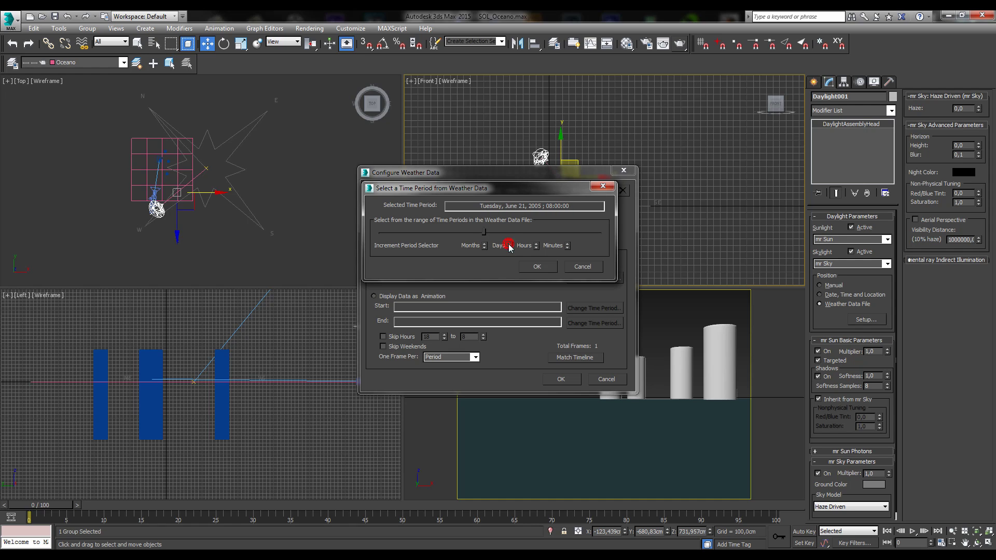
# Set the weather time period's hour to 15:00:00 and apply the weather data configuration to the Daylight.
pyautogui.click(536, 248)
pyautogui.click(536, 248)
pyautogui.click(567, 247)
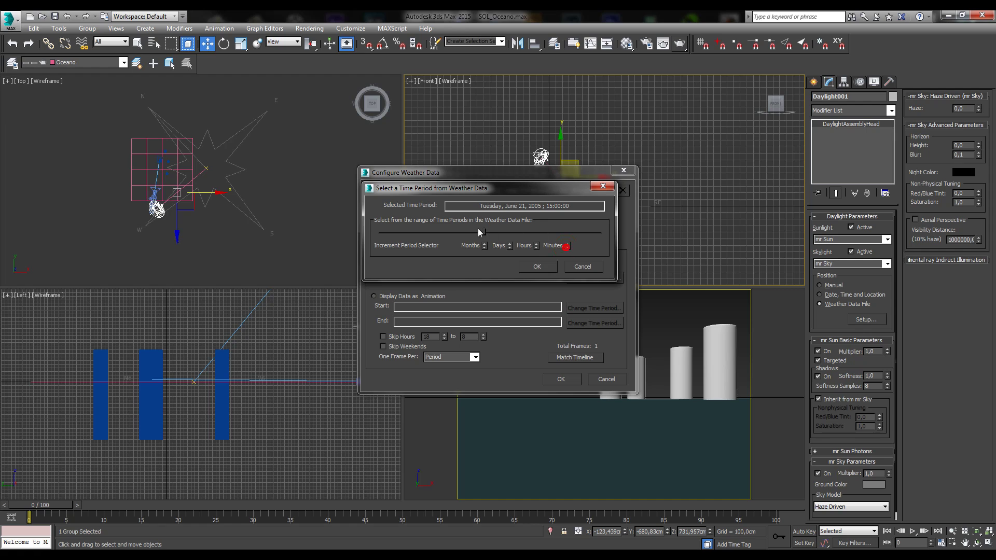
pyautogui.click(538, 267)
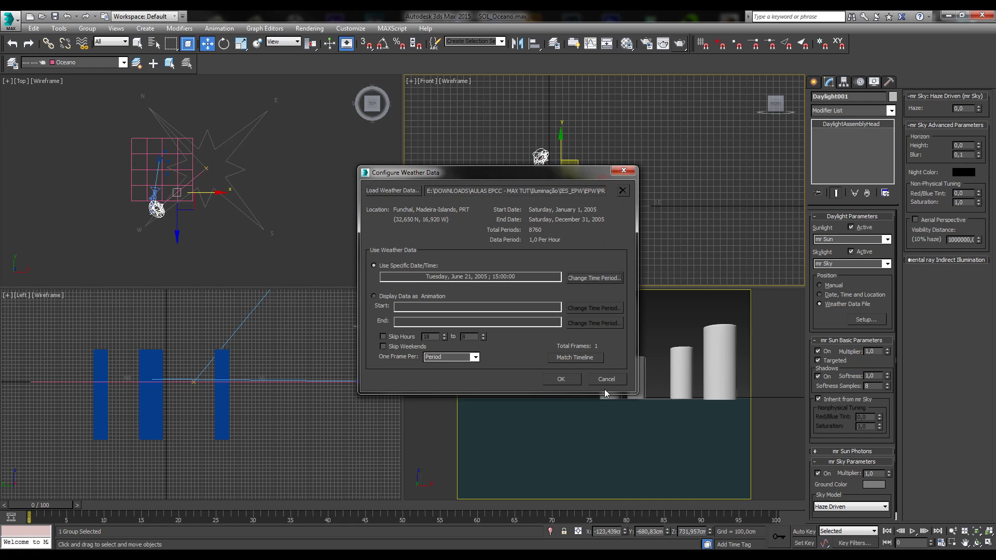
pyautogui.click(569, 381)
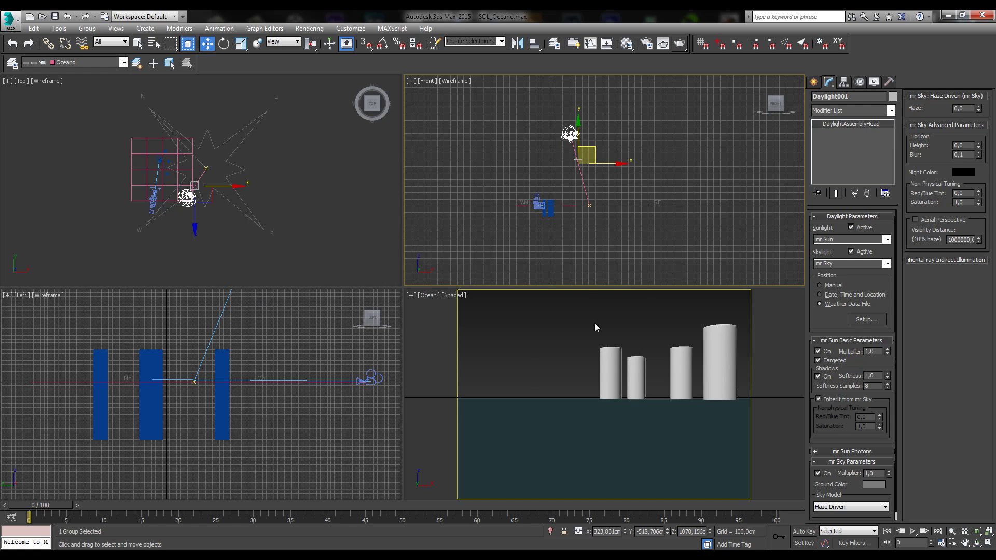
# Rotate the Daylight system's compass rose in the Top view to about -158° around Z.
pyautogui.rightClick(515, 310)
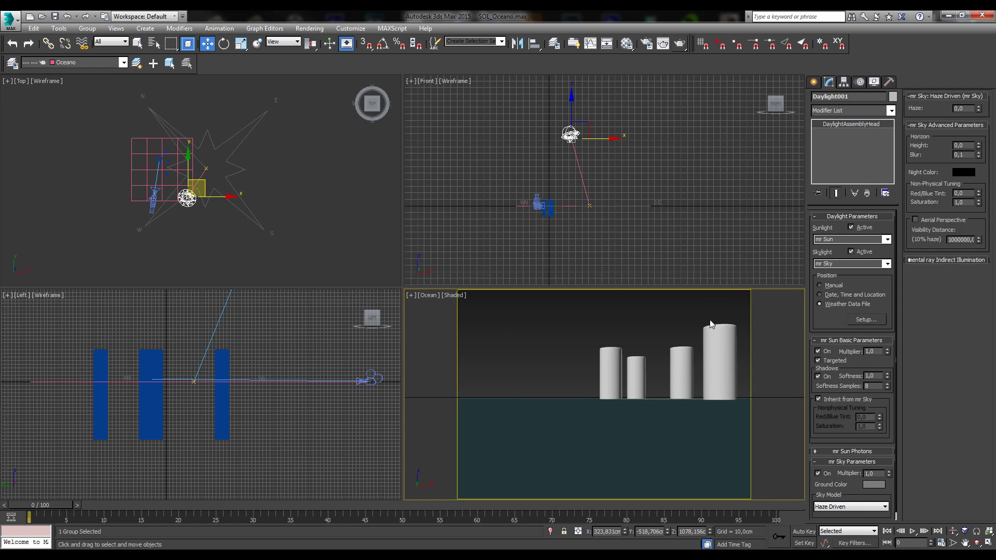
pyautogui.click(242, 167)
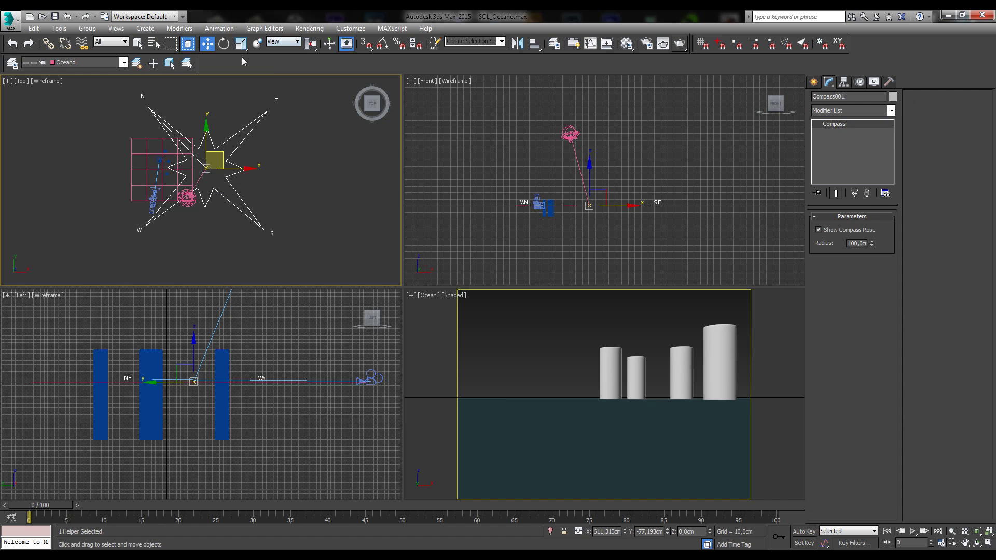
pyautogui.click(224, 45)
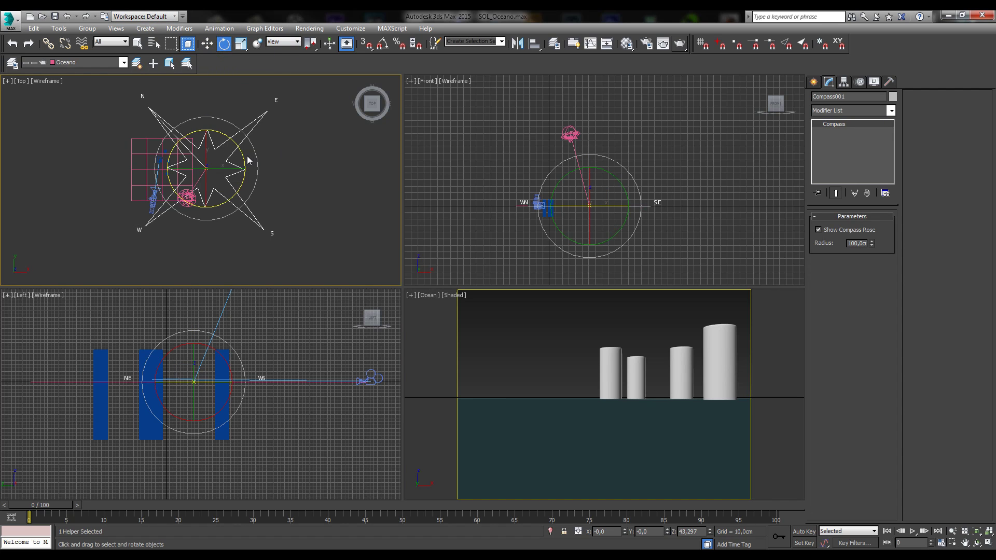
pyautogui.moveTo(245, 160); pyautogui.dragTo(292, 190)
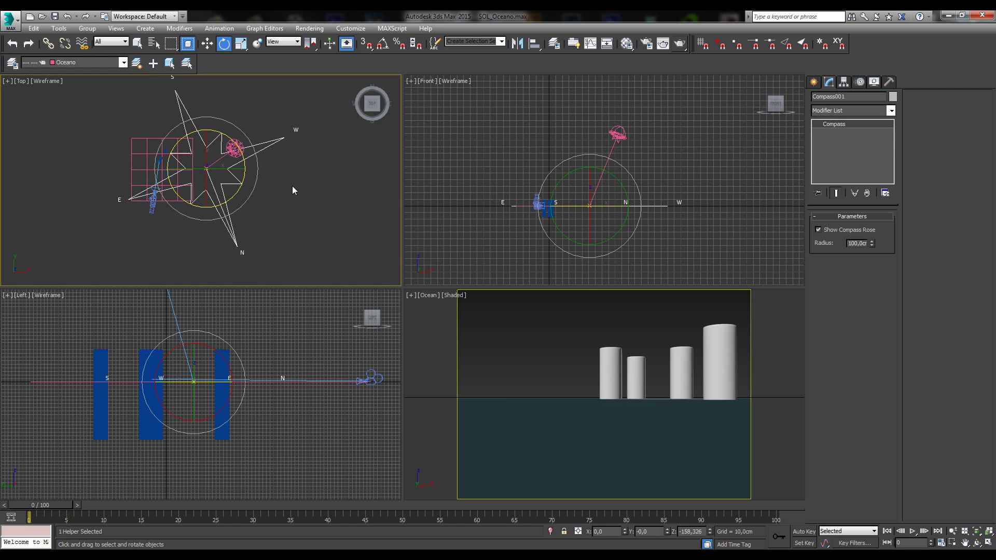
pyautogui.click(292, 190)
# Render the Ocean camera view with the new sun orientation and close the rendered image.
pyautogui.click(616, 332)
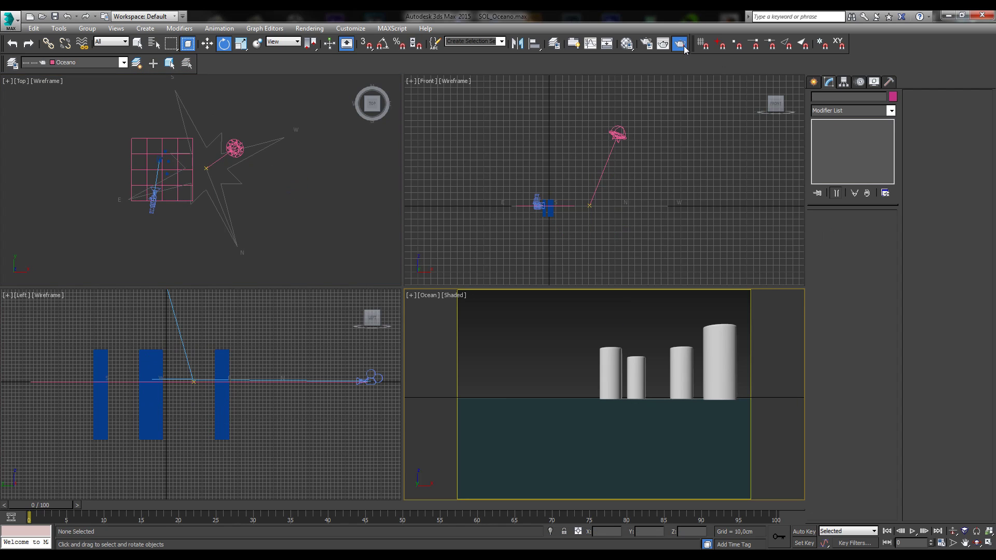
pyautogui.click(684, 46)
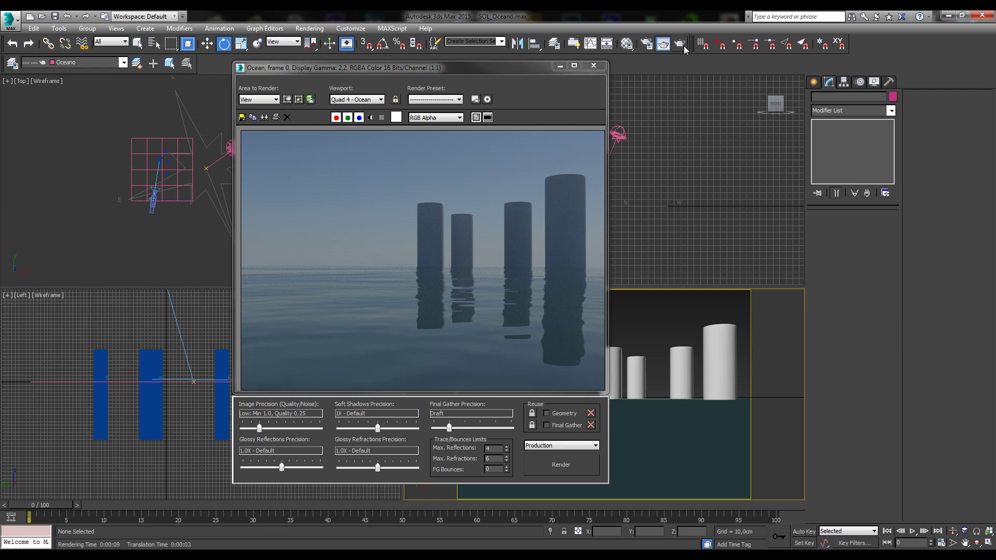
pyautogui.click(594, 65)
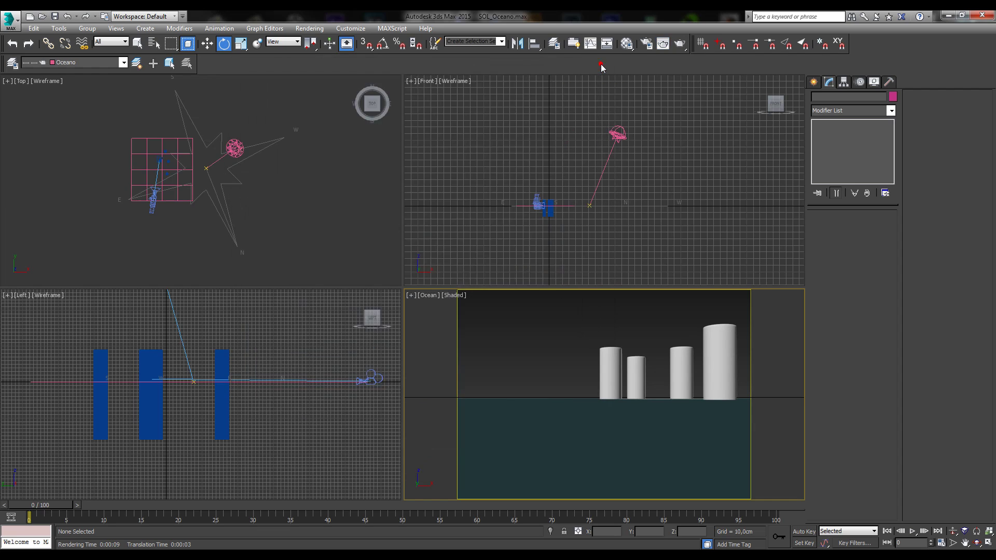
# Select the Daylight light and switch off its mr Sun in the sun's basic parameters.
pyautogui.click(224, 151)
pyautogui.click(226, 151)
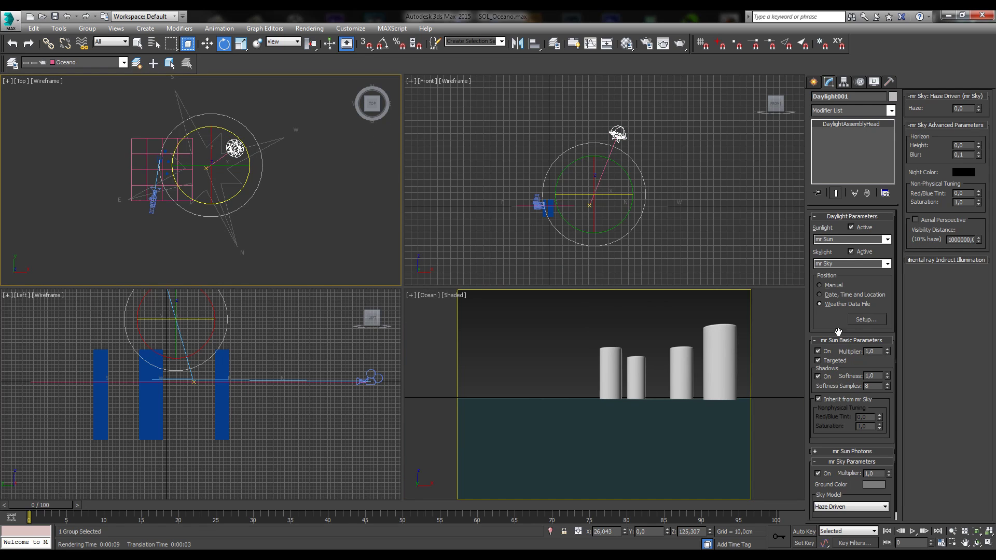
pyautogui.click(829, 288)
pyautogui.click(830, 305)
pyautogui.moveTo(830, 313); pyautogui.dragTo(830, 305)
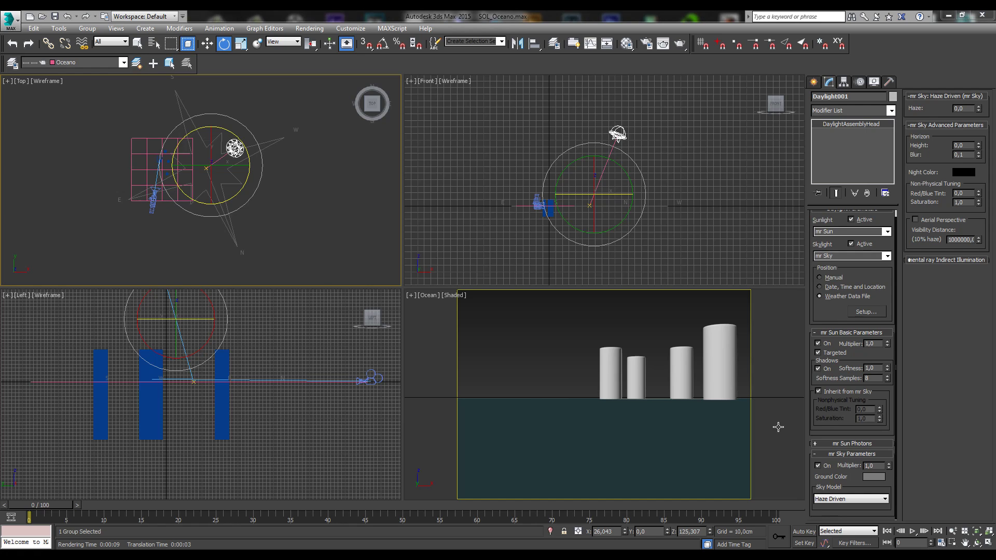
pyautogui.click(825, 345)
pyautogui.click(736, 195)
# Hide the grid in the Front viewport around the Daylight light.
pyautogui.scroll(4, 630, 143)
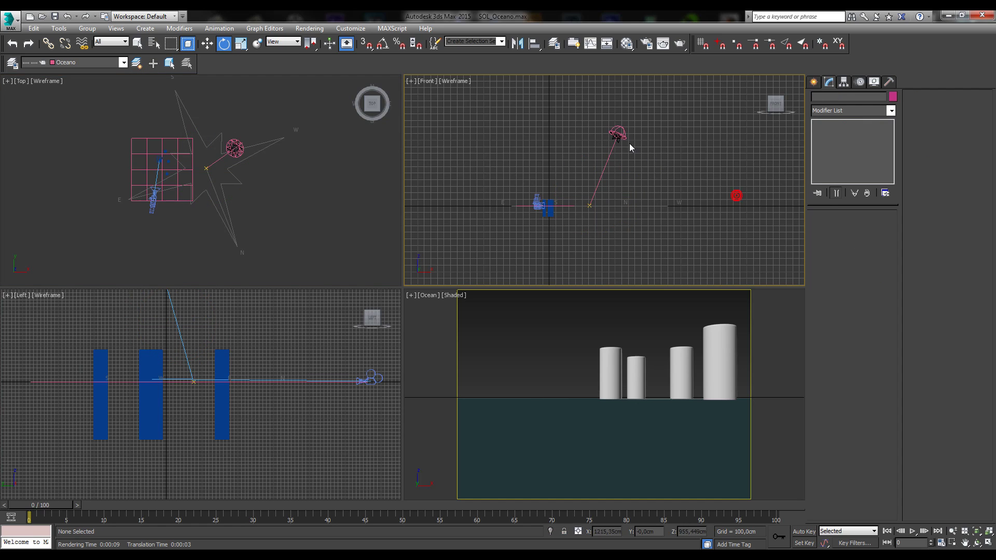
pyautogui.scroll(1, 625, 142)
pyautogui.scroll(-2, 628, 145)
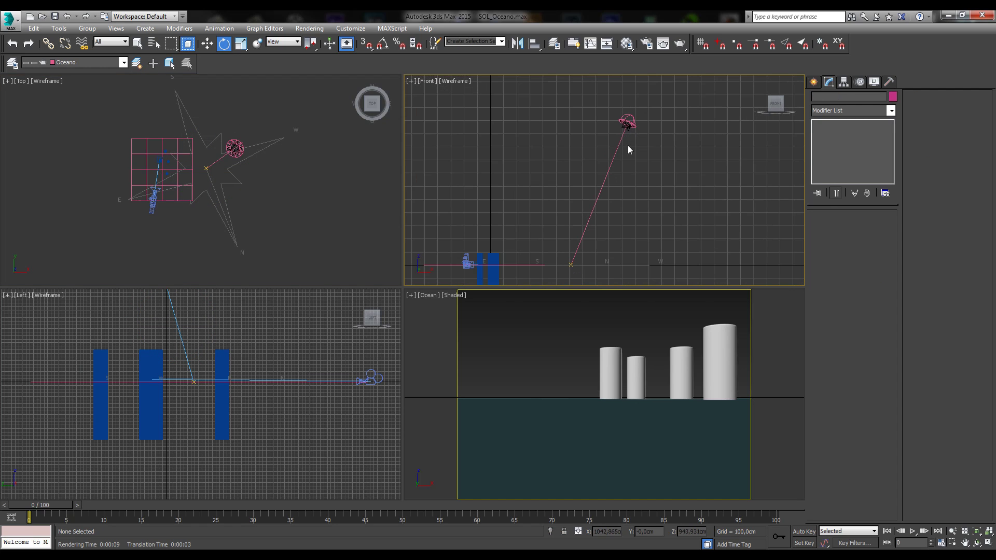
pyautogui.press('g')
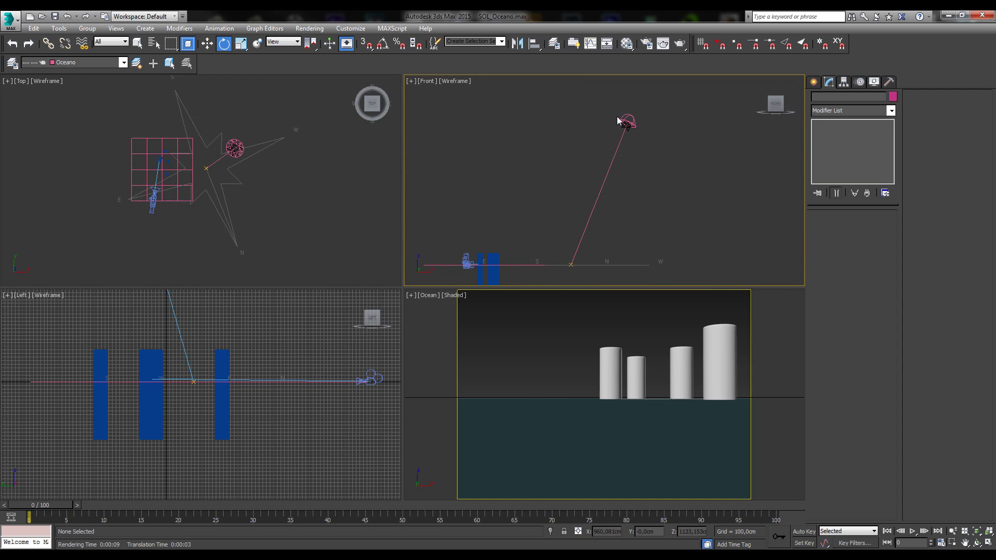
# Reselect the Daylight light with the Move tool active and switch its mr Sun back on.
pyautogui.click(627, 129)
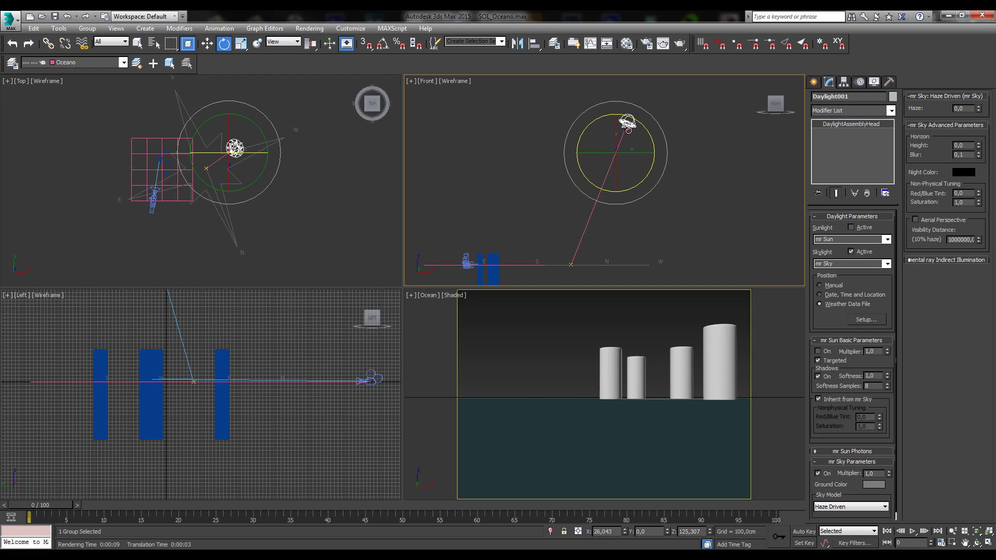
pyautogui.click(700, 203)
pyautogui.click(627, 124)
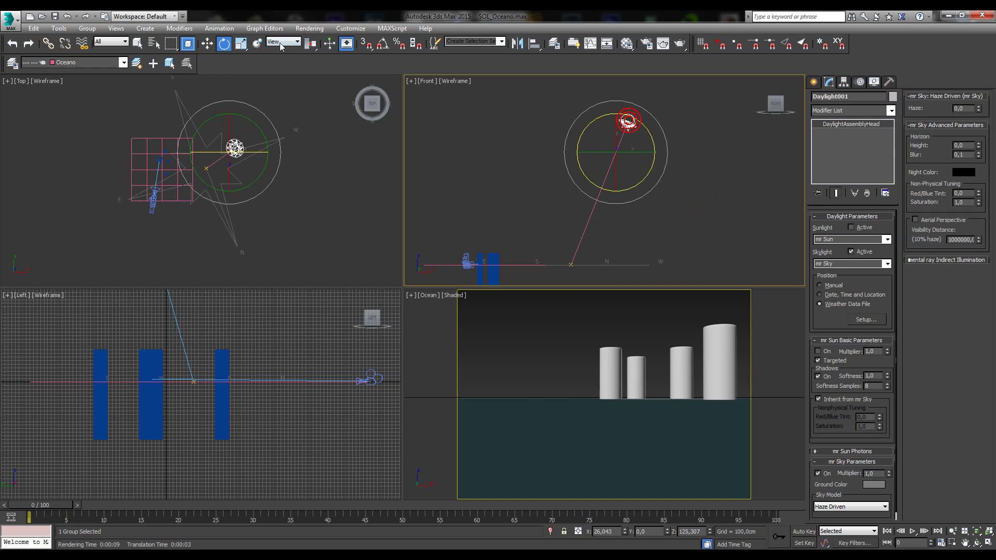
pyautogui.press('w')
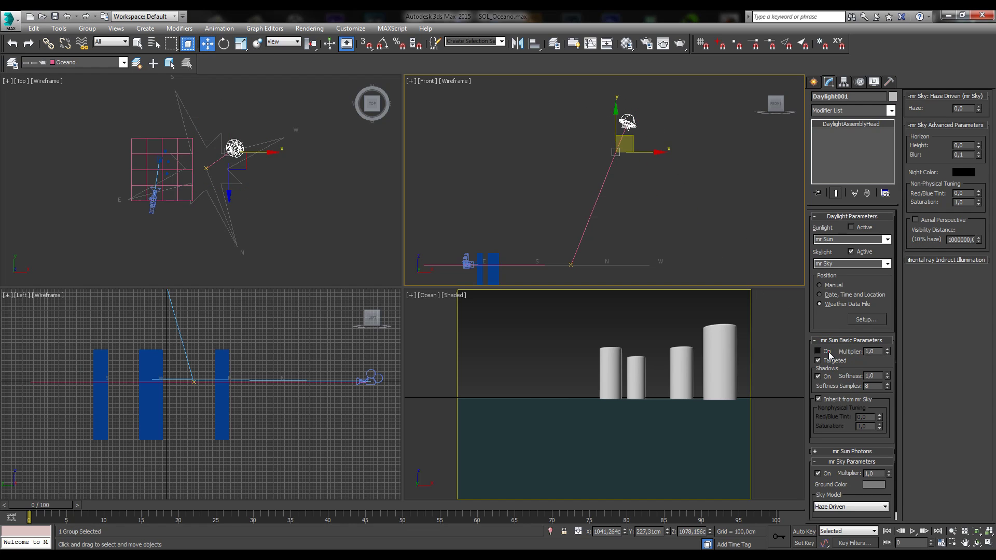
pyautogui.click(829, 353)
# Try a higher mr Sun multiplier and set it back to 1.
pyautogui.click(871, 351)
pyautogui.moveTo(888, 352); pyautogui.dragTo(881, 262)
pyautogui.click(876, 352)
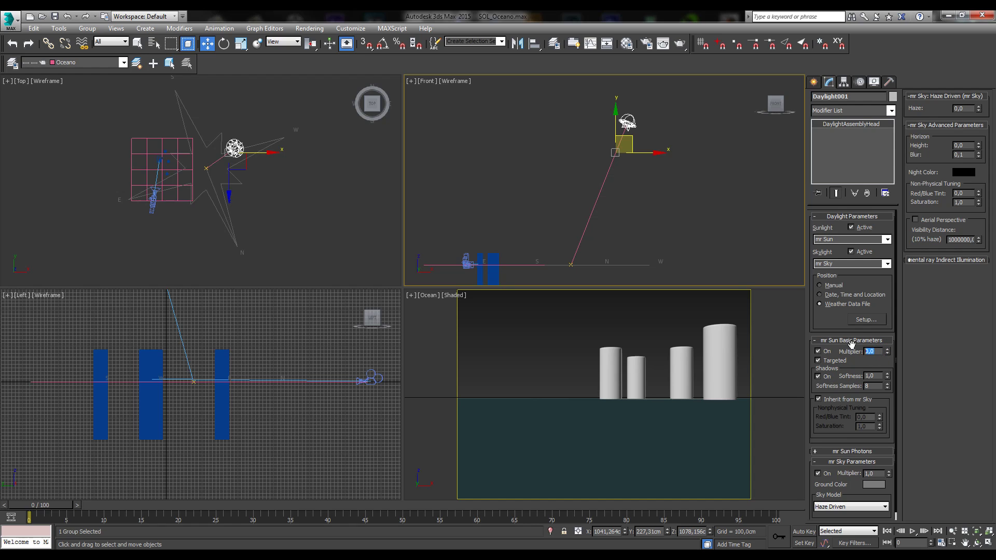
pyautogui.write('1')
pyautogui.press('Return')
# Set the Daylight position mode to Manual and toggle the mr Sun's Targeted option off and back on.
pyautogui.click(836, 362)
pyautogui.click(820, 286)
pyautogui.click(643, 129)
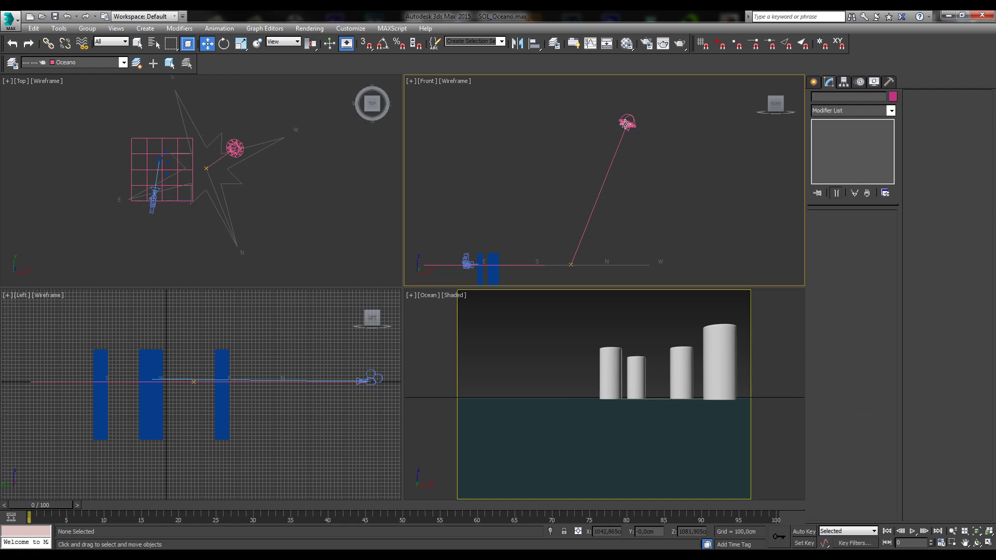
pyautogui.click(234, 184)
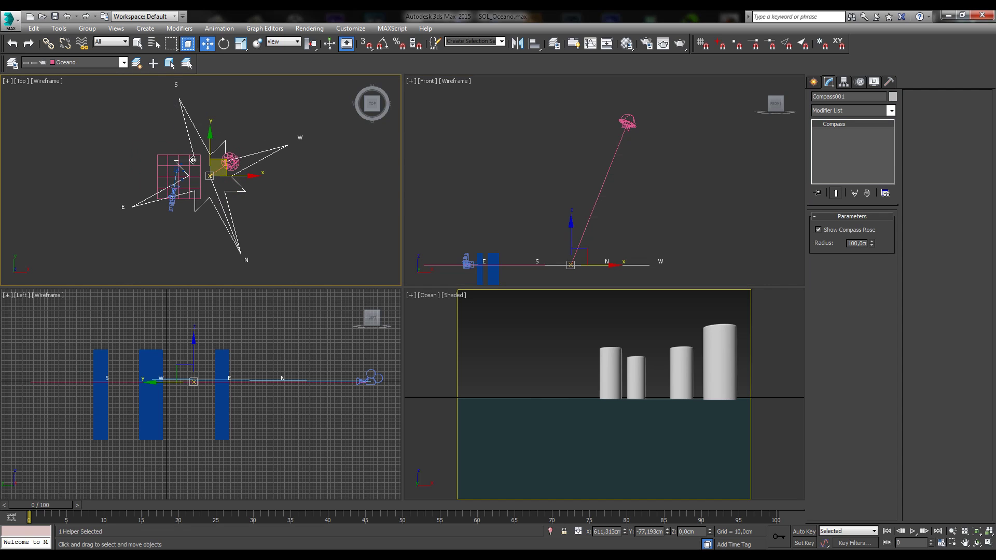
pyautogui.click(628, 122)
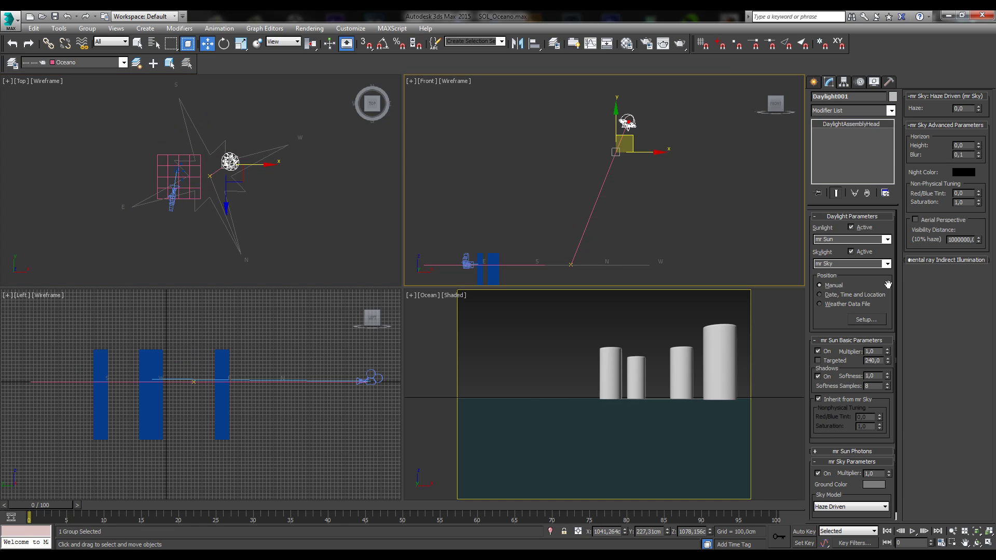
pyautogui.click(835, 361)
# Try different mr Sun shadow Softness and Softness Samples values, and restore them to 1,0 and 8.
pyautogui.scroll(-1, 828, 306)
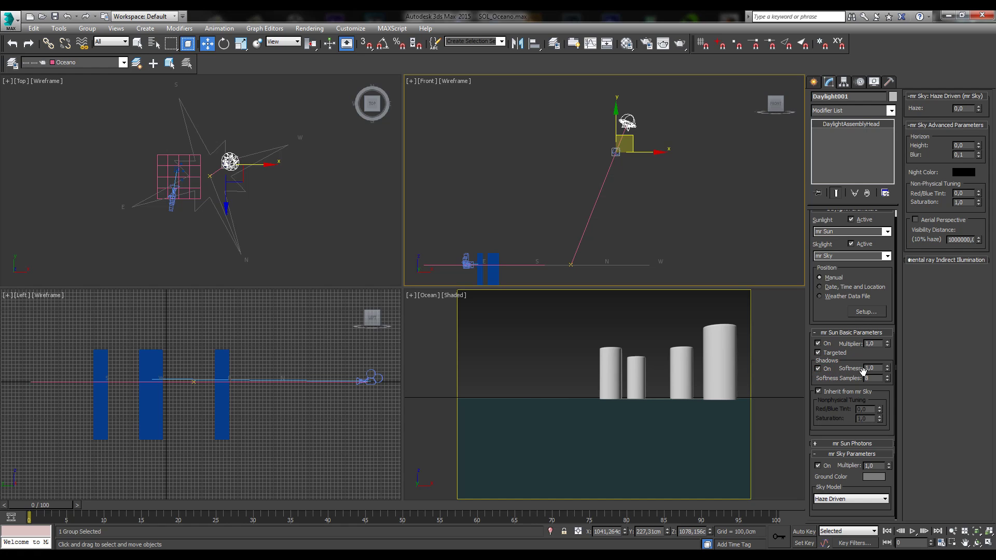
pyautogui.moveTo(877, 369); pyautogui.dragTo(846, 370)
pyautogui.click(847, 370)
pyautogui.moveTo(887, 369); pyautogui.dragTo(887, 377)
pyautogui.click(871, 368)
pyautogui.click(834, 382)
pyautogui.moveTo(888, 379); pyautogui.dragTo(885, 329)
pyautogui.moveTo(886, 377); pyautogui.dragTo(886, 384)
# Switch the Ocean viewport to Realistic shading and illuminate it with the scene lights.
pyautogui.click(457, 295)
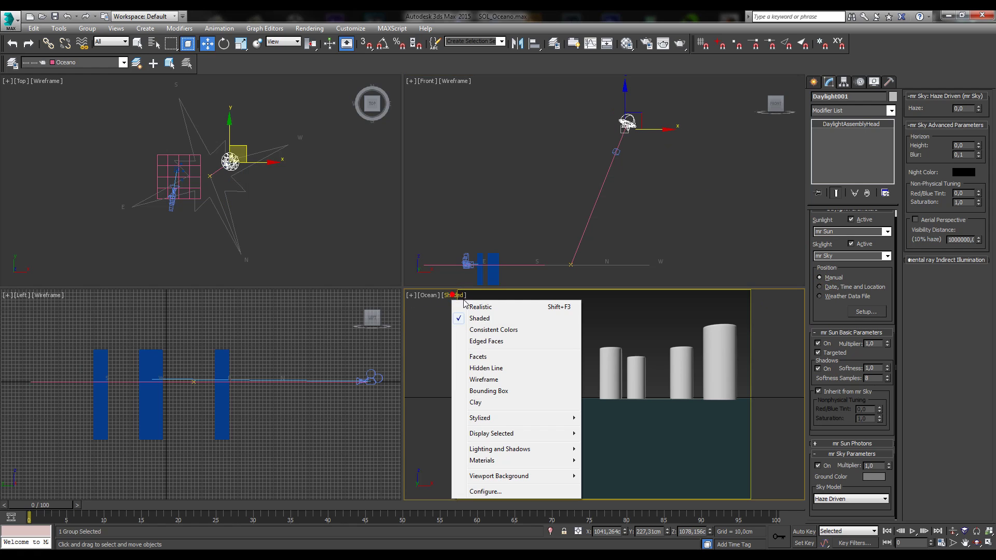
pyautogui.click(480, 307)
pyautogui.click(458, 295)
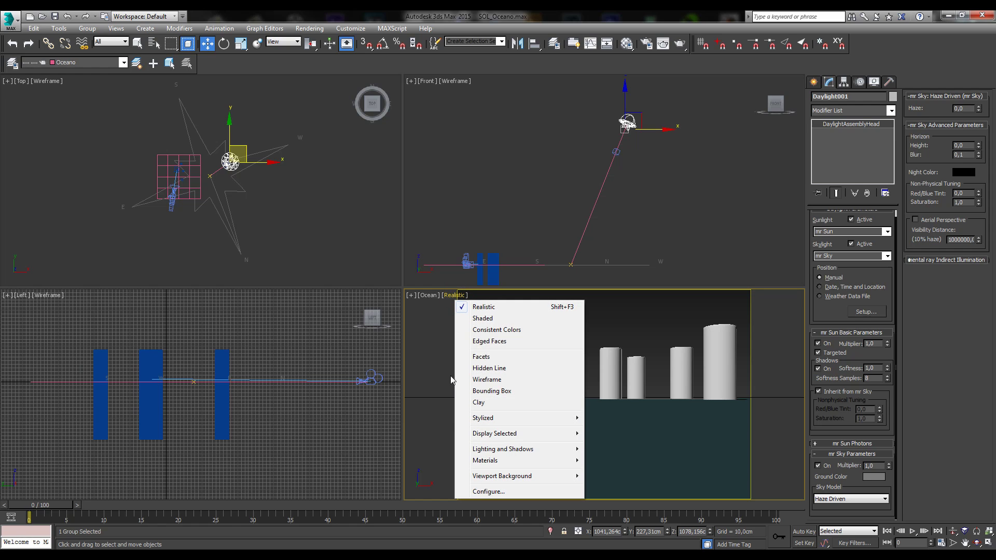
pyautogui.moveTo(518, 449)
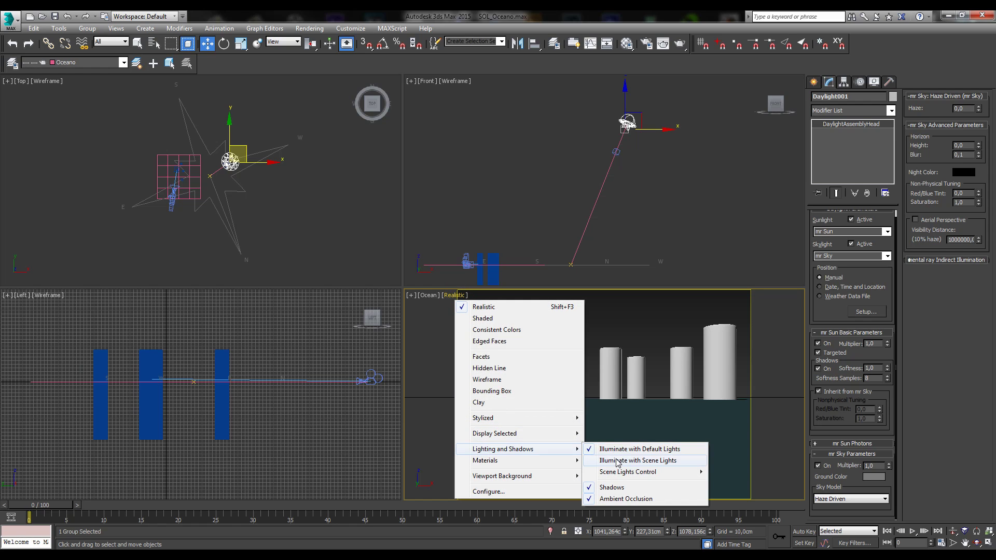
pyautogui.click(616, 458)
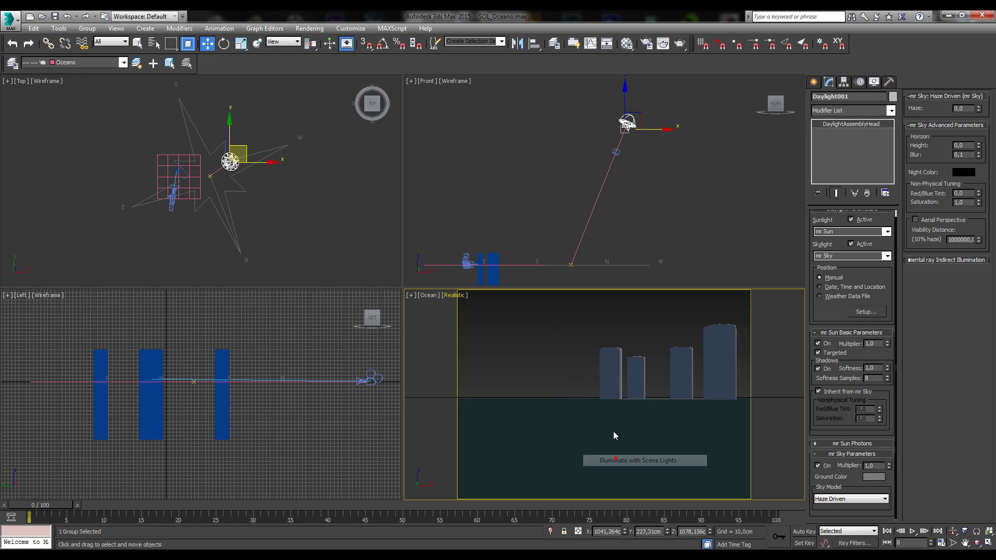
# Display the environment background in the Ocean viewport.
pyautogui.click(451, 293)
pyautogui.click(452, 294)
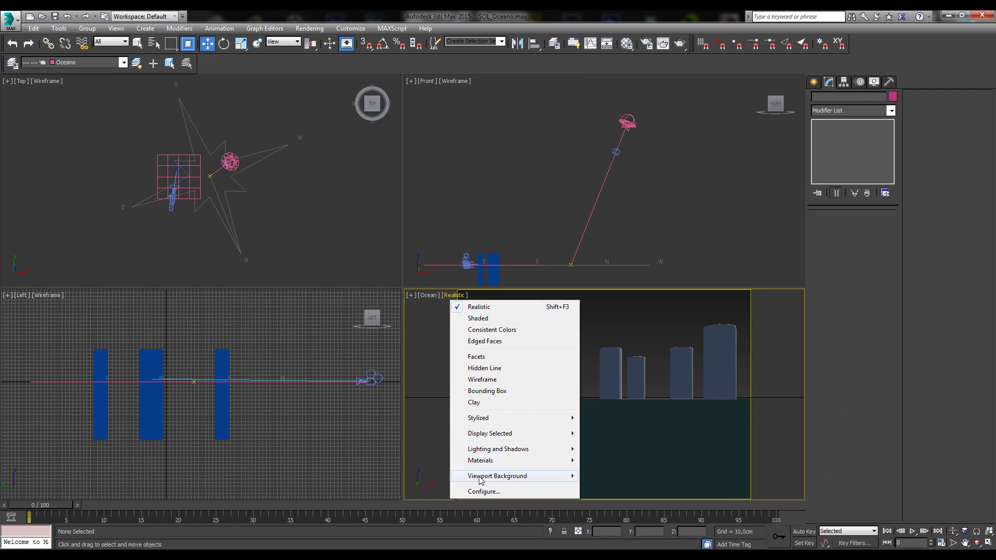
pyautogui.moveTo(482, 478)
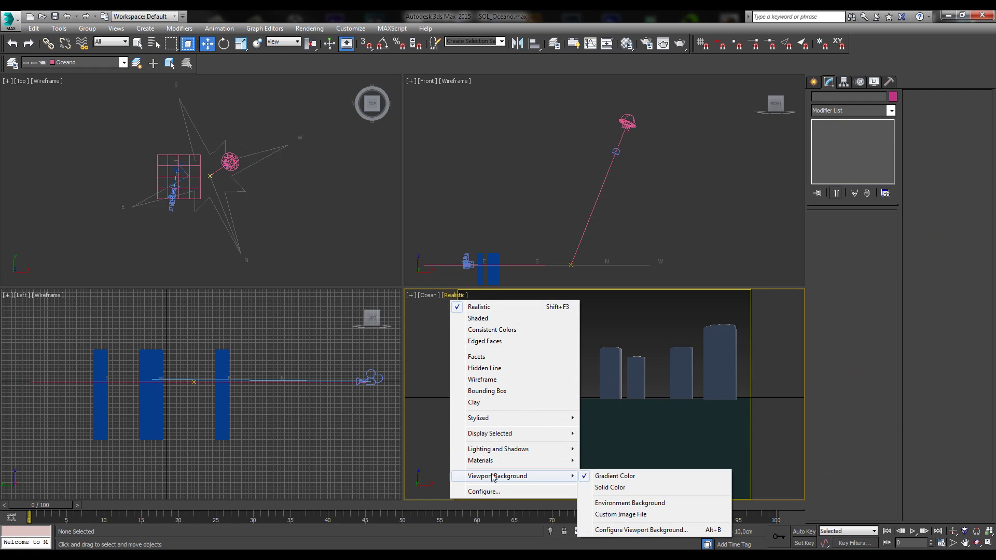
pyautogui.click(621, 503)
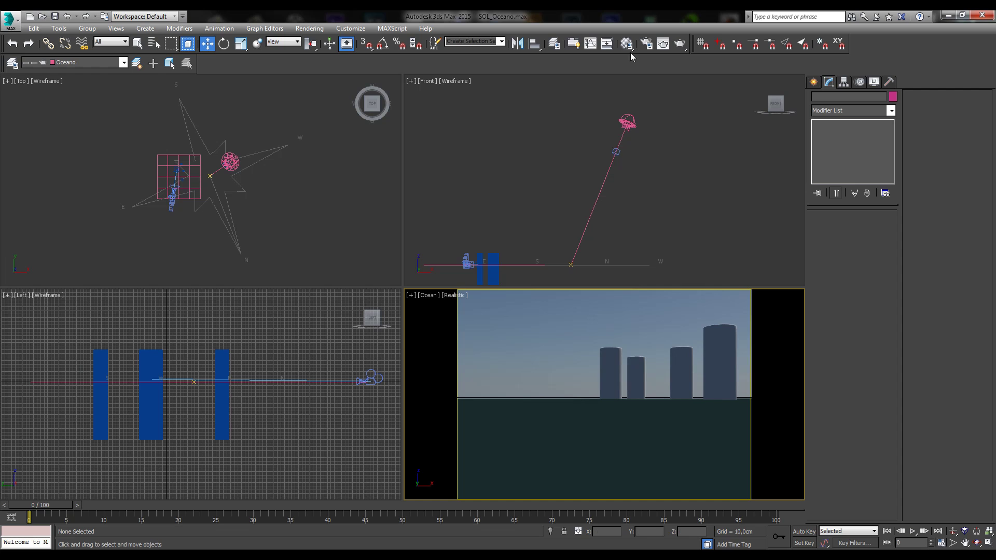
# Move the Daylight sun in the Top view to about X 1107 cm, Y 1016 cm.
pyautogui.click(621, 120)
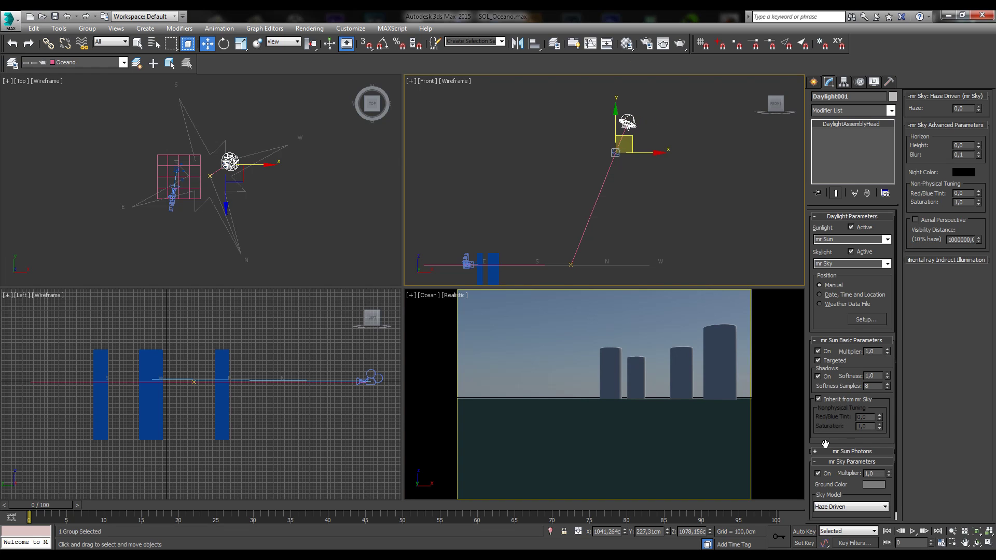
pyautogui.rightClick(254, 135)
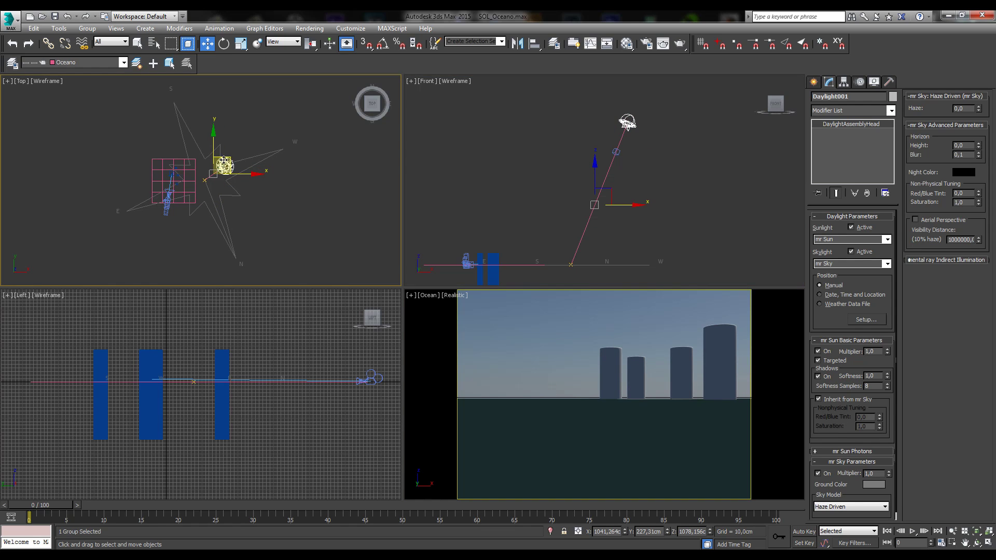
pyautogui.moveTo(228, 161); pyautogui.dragTo(208, 104)
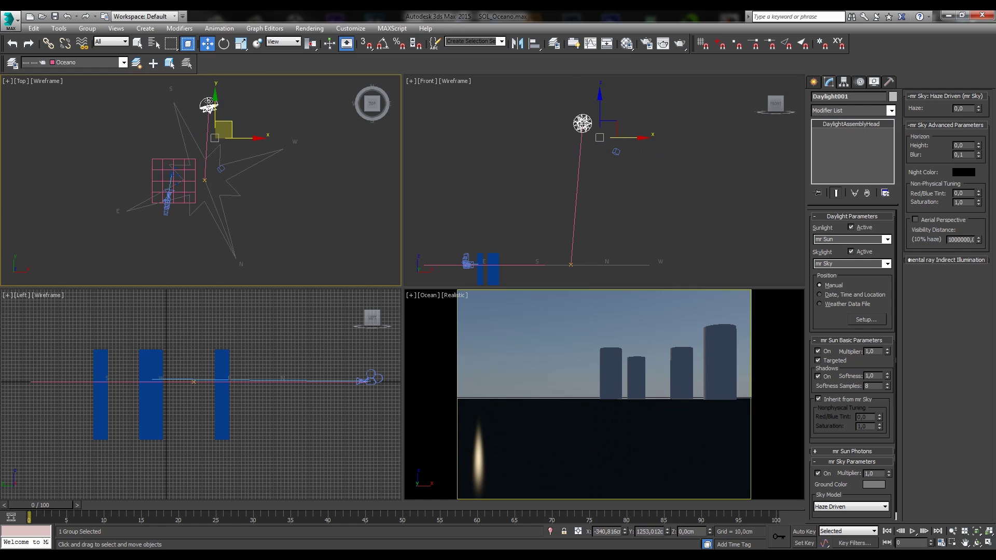
pyautogui.scroll(-1, 825, 326)
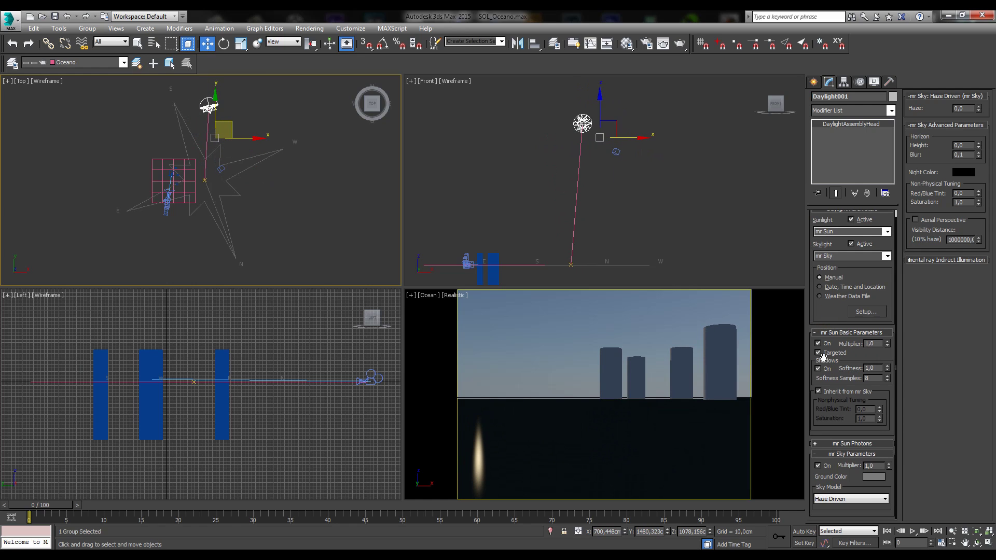
pyautogui.click(221, 120)
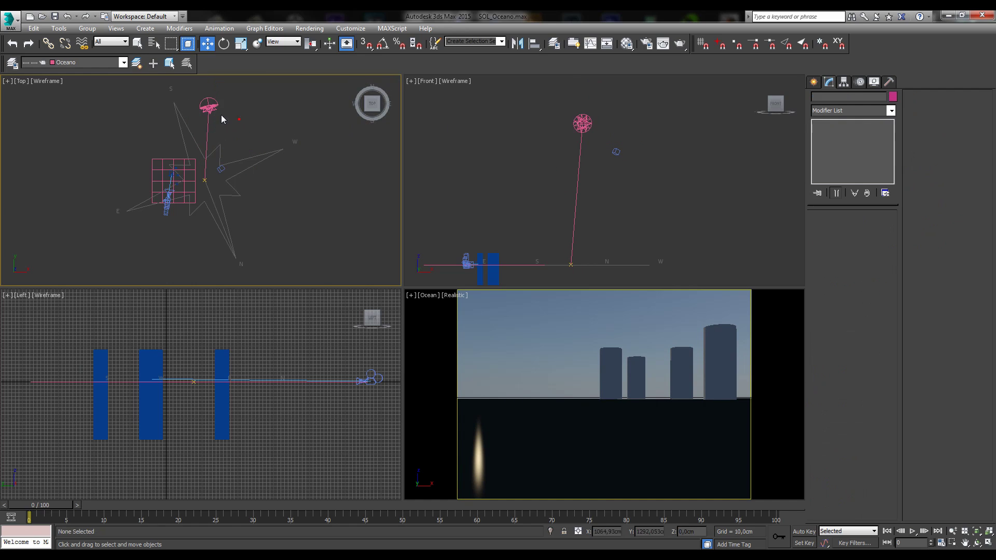
pyautogui.click(209, 107)
pyautogui.moveTo(225, 128); pyautogui.dragTo(306, 151)
# Lower the Daylight sun in the Front view to a height of about 380 cm and deselect it.
pyautogui.rightClick(692, 161)
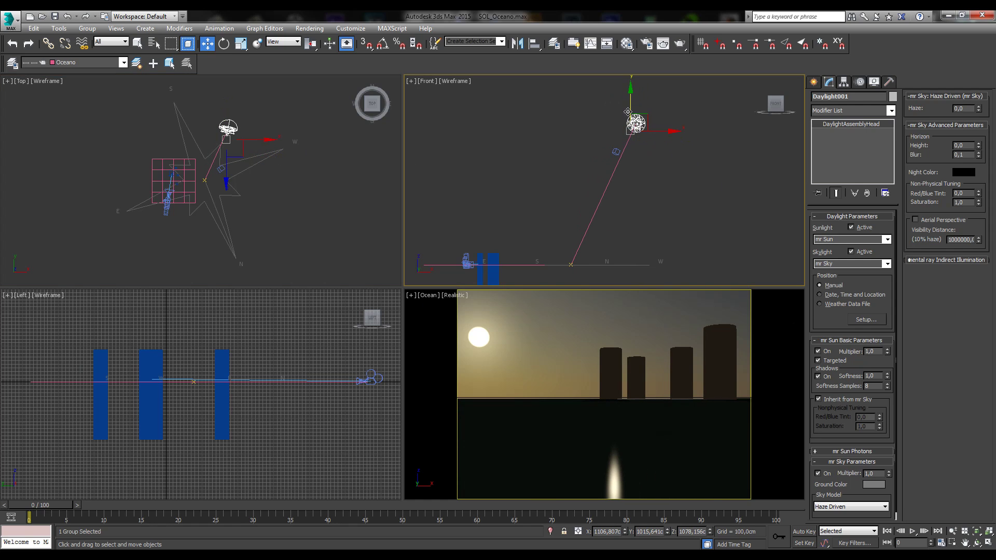
pyautogui.moveTo(623, 114); pyautogui.dragTo(609, 207)
pyautogui.rightClick(605, 332)
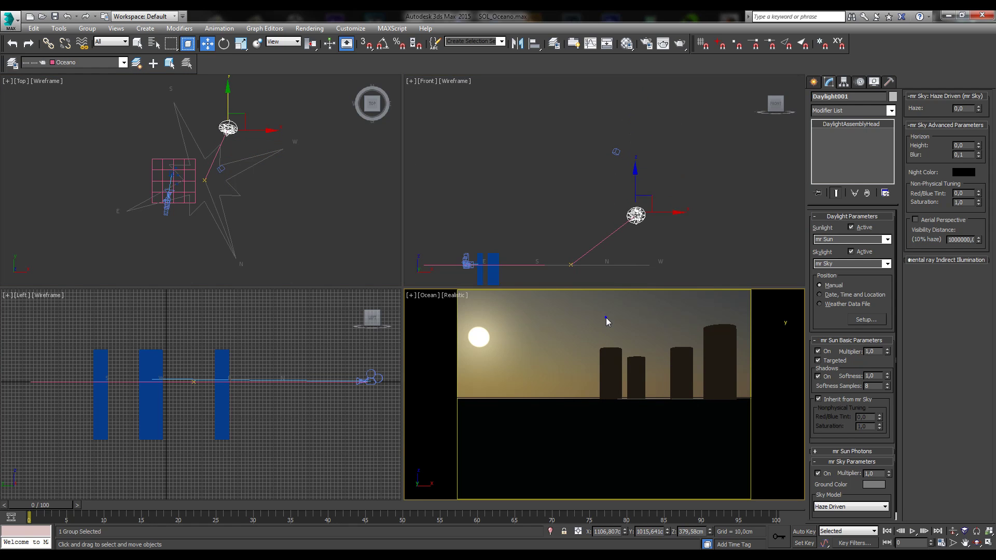
pyautogui.click(224, 173)
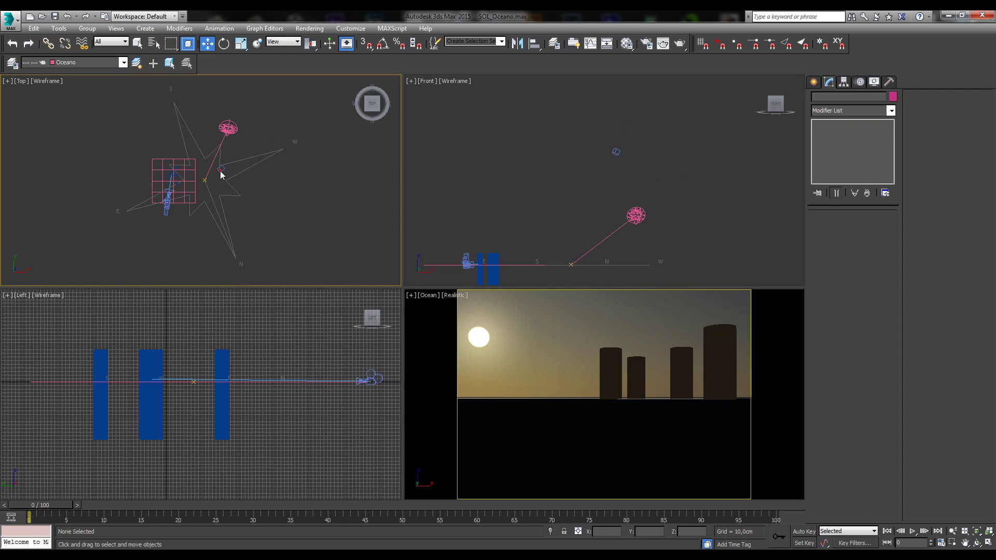
# Turn off the mr Sun Targeted option and move the Daylight sun in the Top view to about X 2019 cm, Y 1256 cm.
pyautogui.click(221, 168)
pyautogui.moveTo(239, 155); pyautogui.dragTo(221, 165)
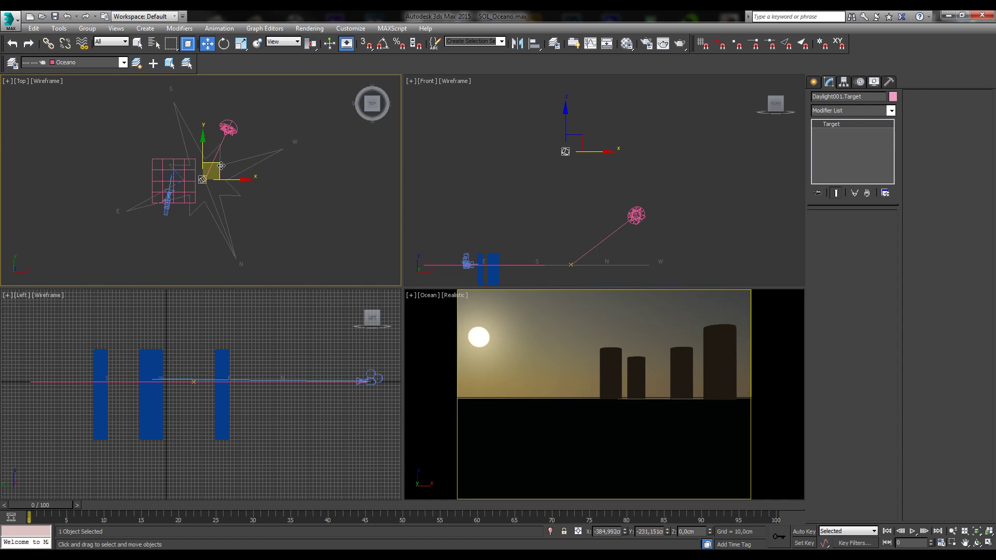
pyautogui.click(814, 83)
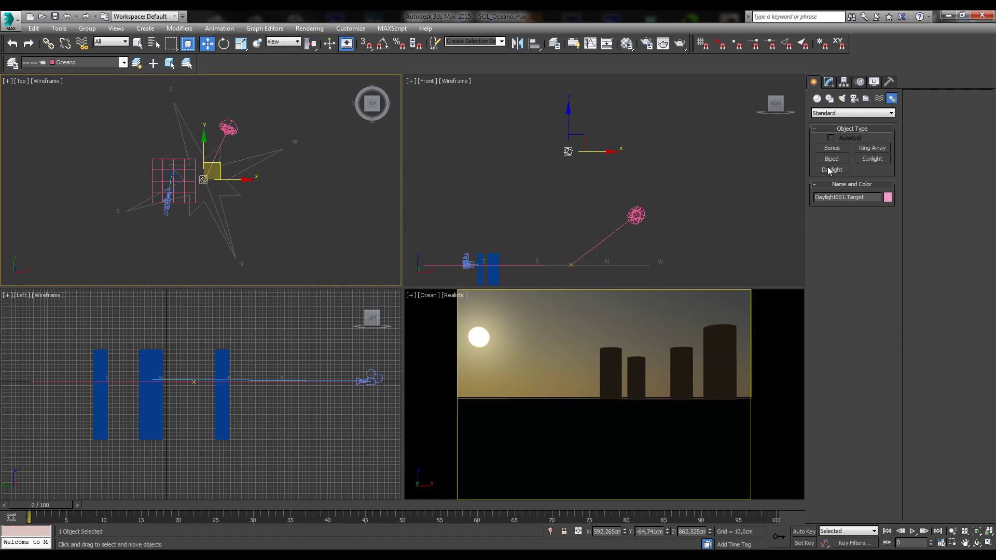
pyautogui.click(834, 83)
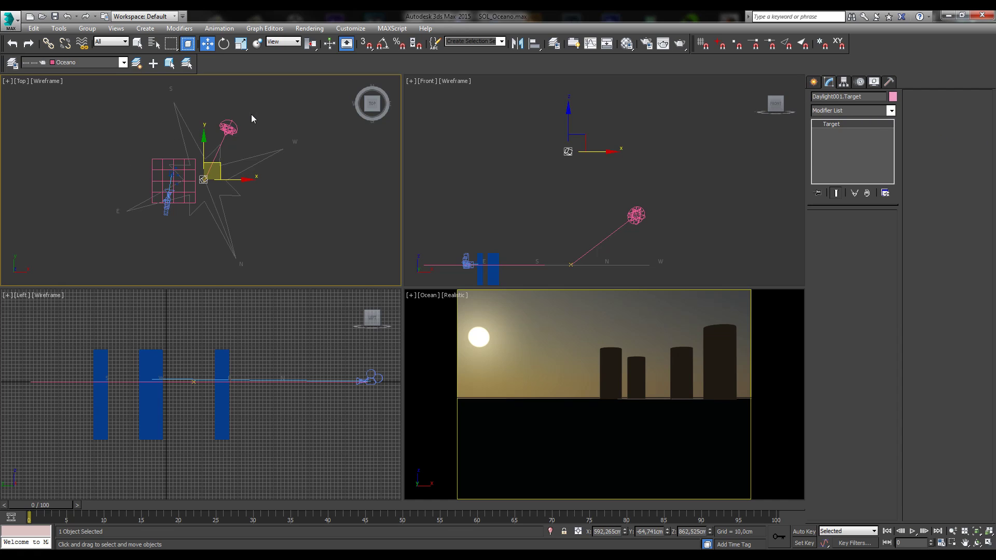
pyautogui.click(227, 127)
pyautogui.scroll(-1, 834, 327)
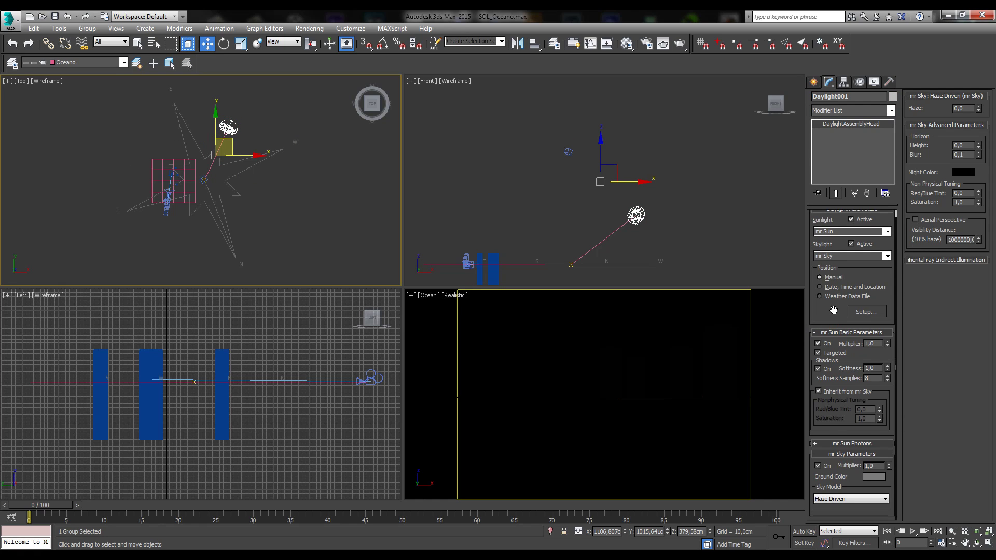
pyautogui.click(829, 355)
pyautogui.moveTo(227, 138); pyautogui.dragTo(270, 127)
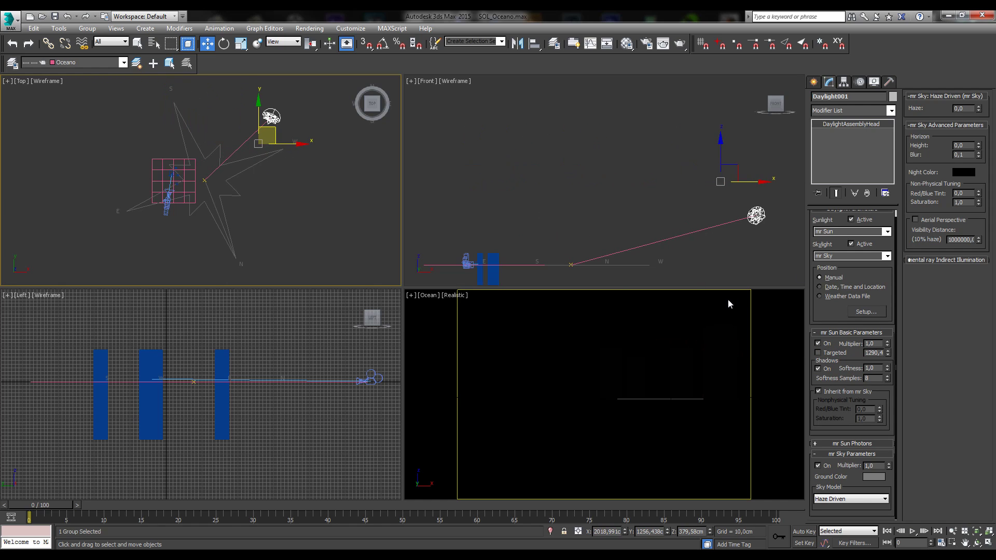
# Delete the existing Daylight system, removing both its compass and its sun.
pyautogui.click(489, 165)
pyautogui.click(222, 164)
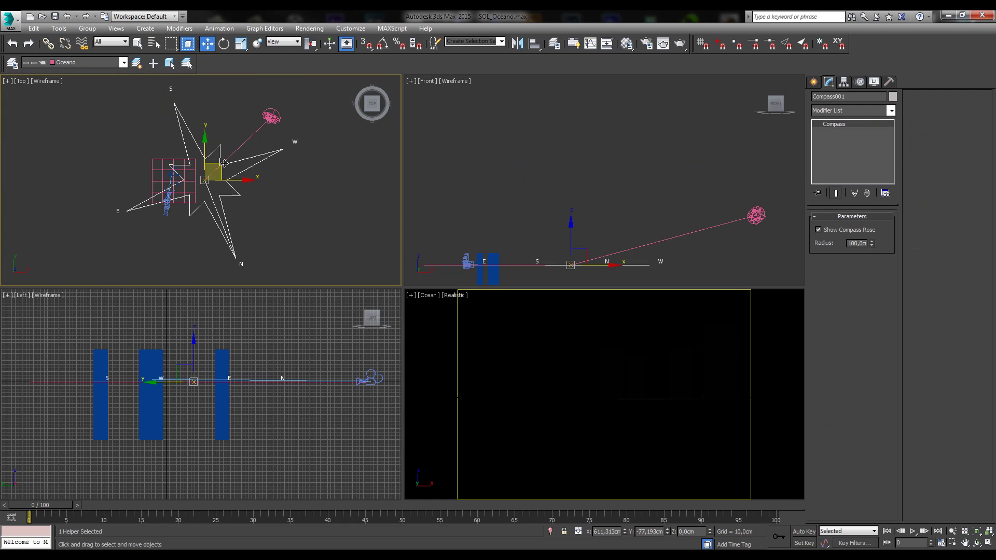
pyautogui.press('Delete')
pyautogui.click(269, 118)
pyautogui.press('Delete')
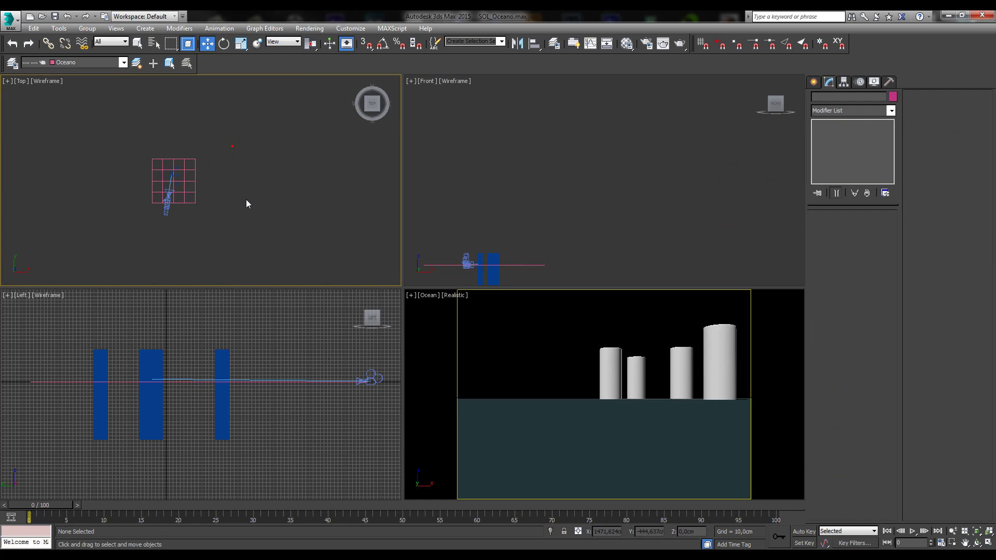
# Create a new Daylight system beside the ocean plane in the Top view, with an orbital scale of about 1165 cm and Manual positioning.
pyautogui.click(813, 82)
pyautogui.click(892, 98)
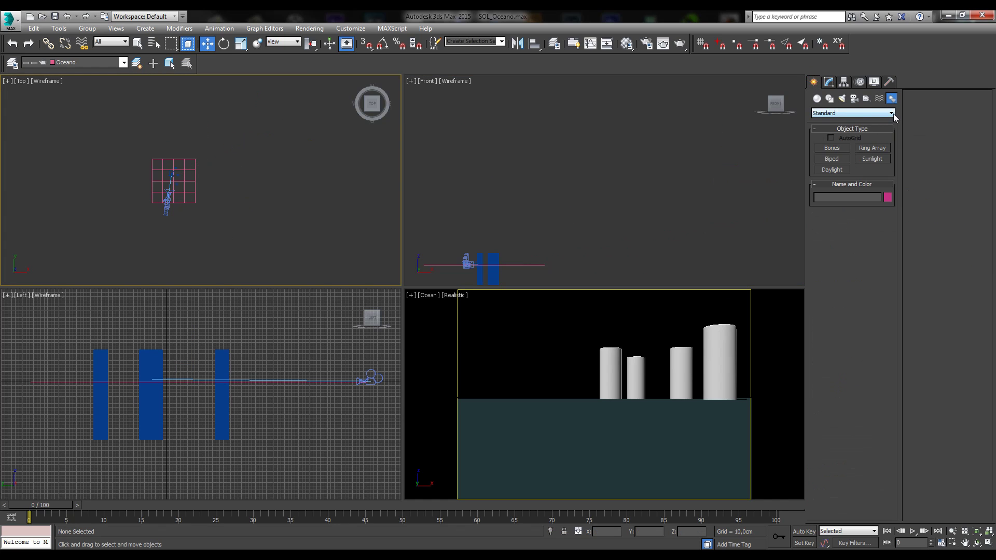
pyautogui.click(832, 170)
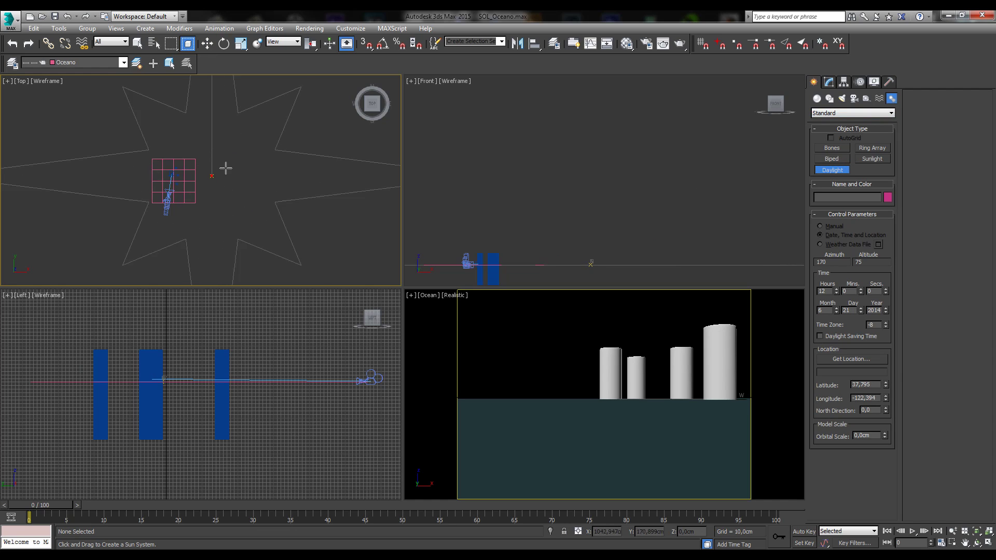
pyautogui.moveTo(212, 176); pyautogui.dragTo(214, 178)
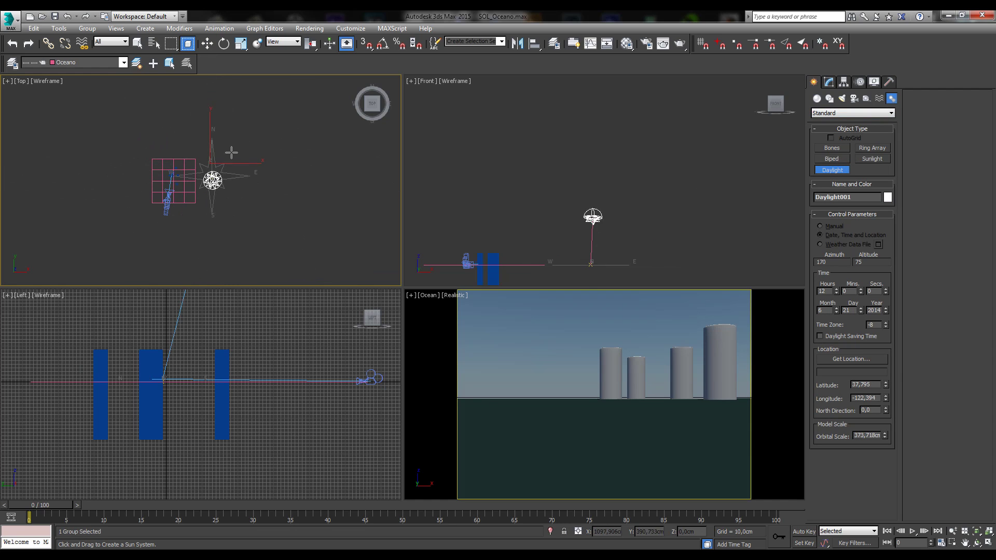
pyautogui.click(242, 116)
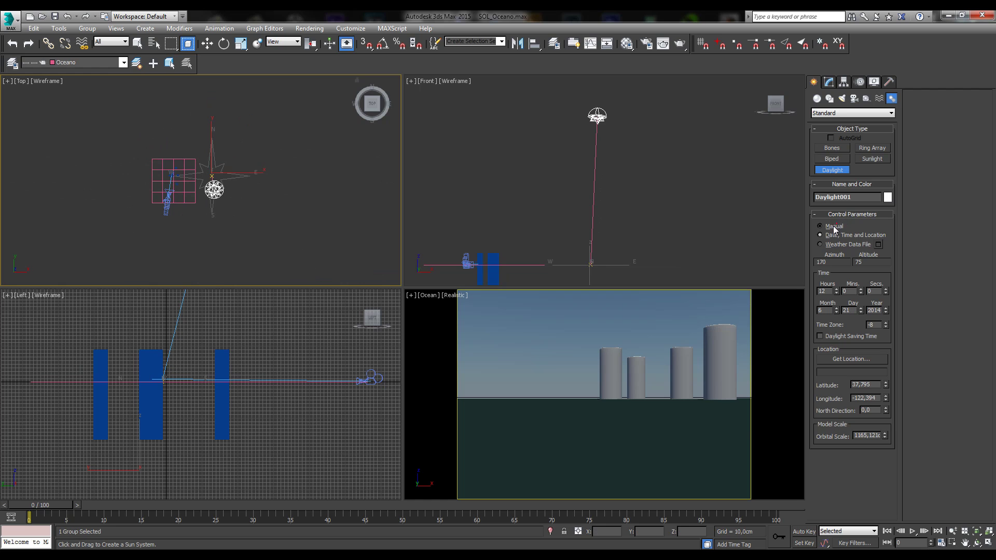
# Move the new Daylight sun to about X 699 cm, Y 942 cm, Z 212 cm using the Front and Top views, and deselect it.
pyautogui.click(207, 44)
pyautogui.click(598, 119)
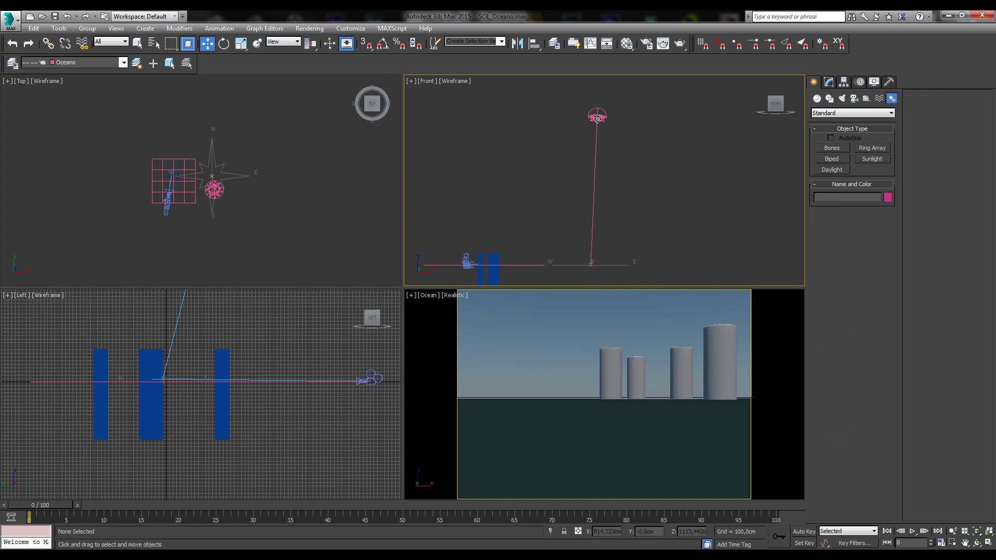
pyautogui.moveTo(598, 119); pyautogui.dragTo(537, 258)
pyautogui.moveTo(261, 235); pyautogui.dragTo(318, 235, button='middle')
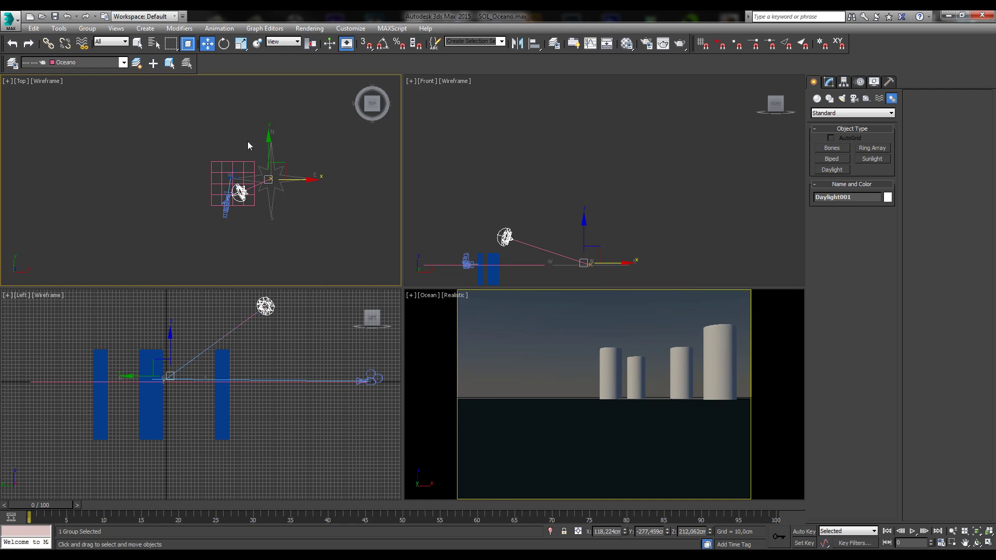
pyautogui.moveTo(270, 152); pyautogui.dragTo(288, 100)
pyautogui.moveTo(280, 155); pyautogui.dragTo(305, 140)
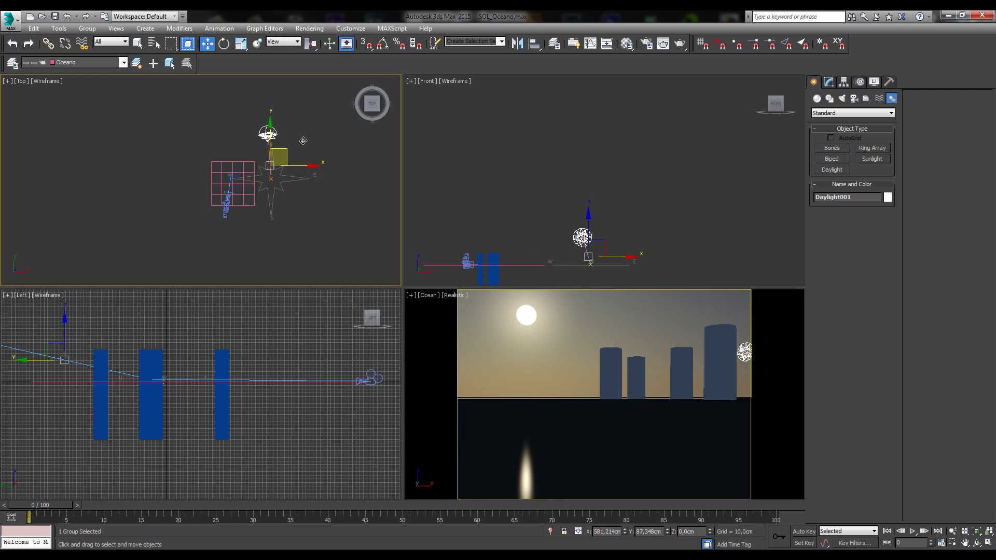
pyautogui.rightClick(623, 328)
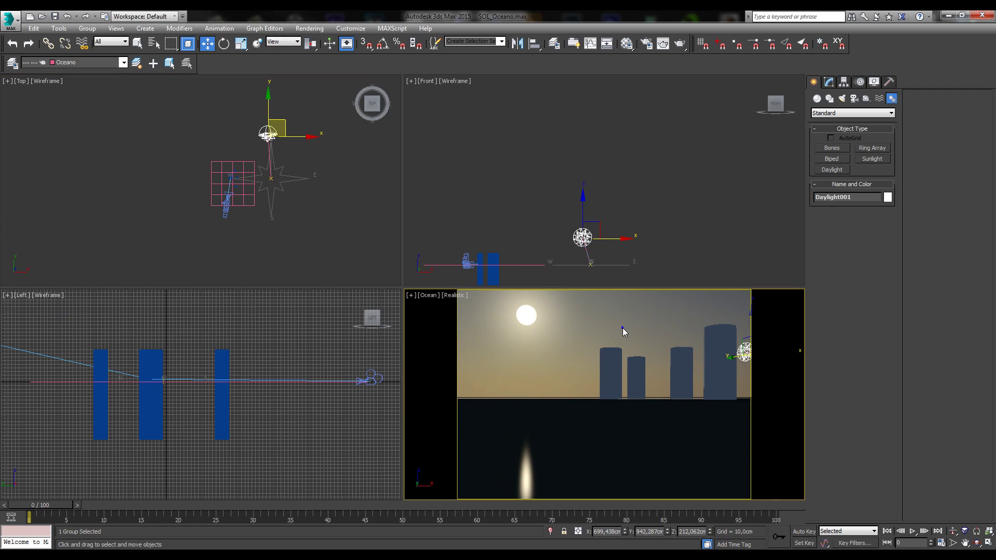
pyautogui.click(626, 213)
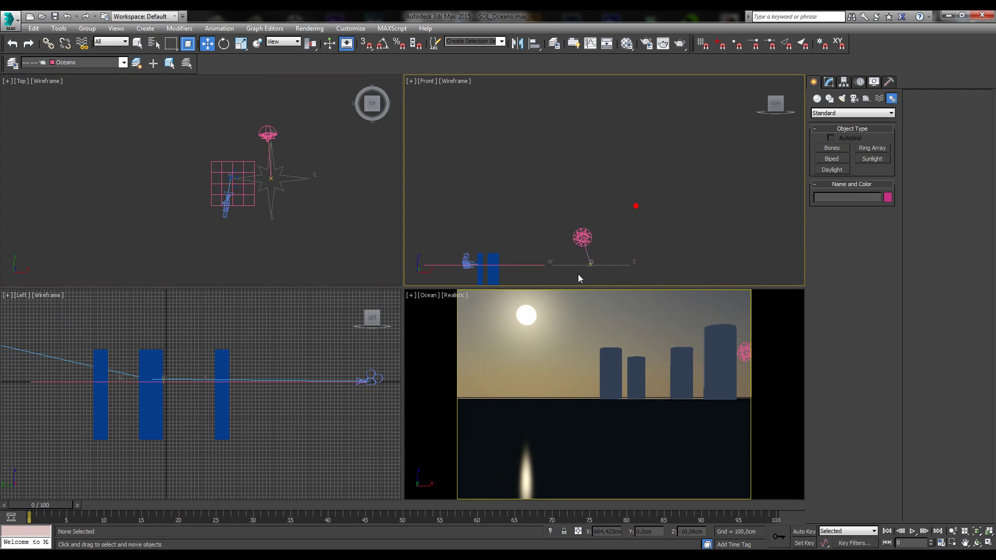
# Move the Daylight compass in the Top view onto the ocean plane at about X -85 cm, Y 12 cm, and maximize the Ocean viewport.
pyautogui.click(289, 175)
pyautogui.moveTo(300, 179); pyautogui.dragTo(260, 182)
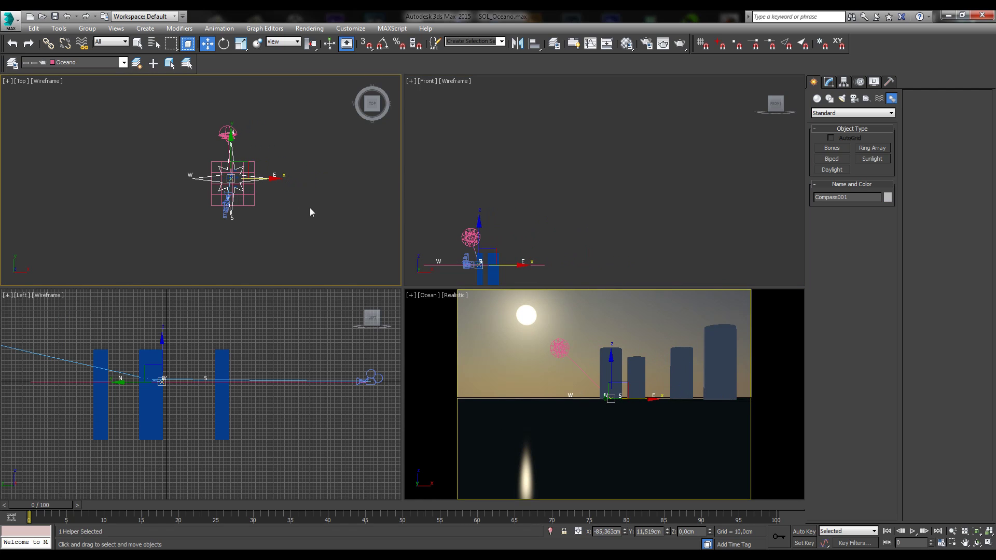
pyautogui.click(615, 322)
pyautogui.click(560, 348)
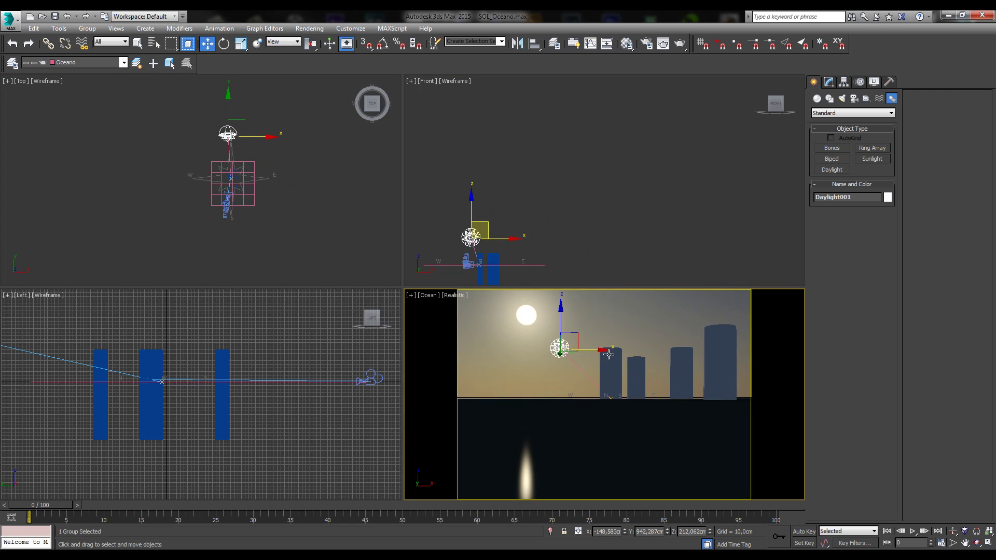
pyautogui.click(989, 543)
pyautogui.click(367, 130)
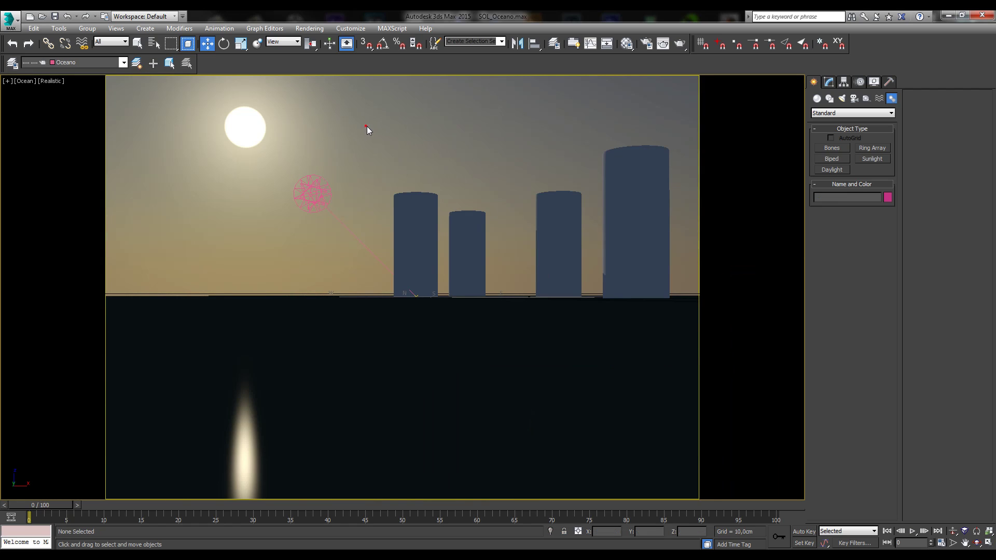
# Apply the white Autodesk Wall Paint material to the ocean plane and close the Material Editor.
pyautogui.click(828, 82)
pyautogui.click(813, 82)
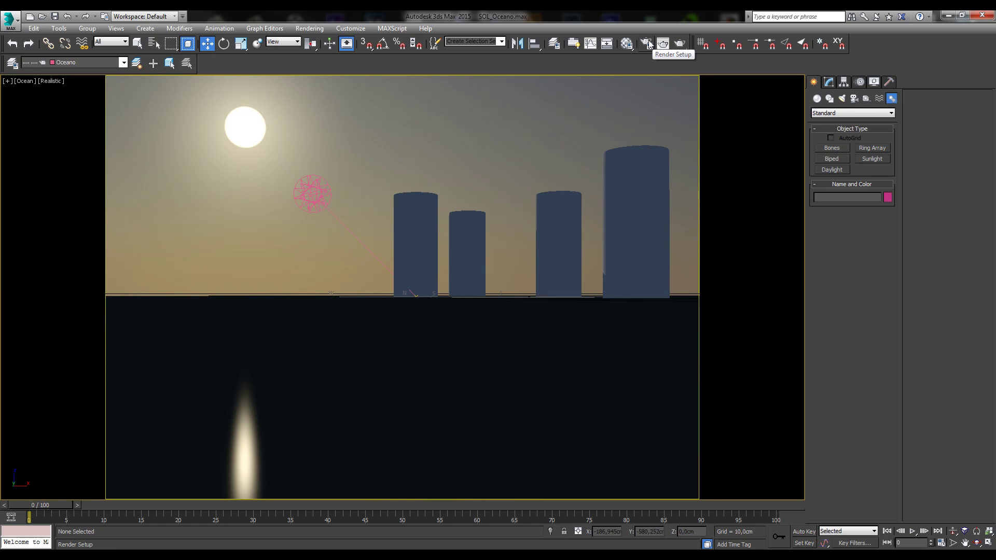
pyautogui.click(627, 44)
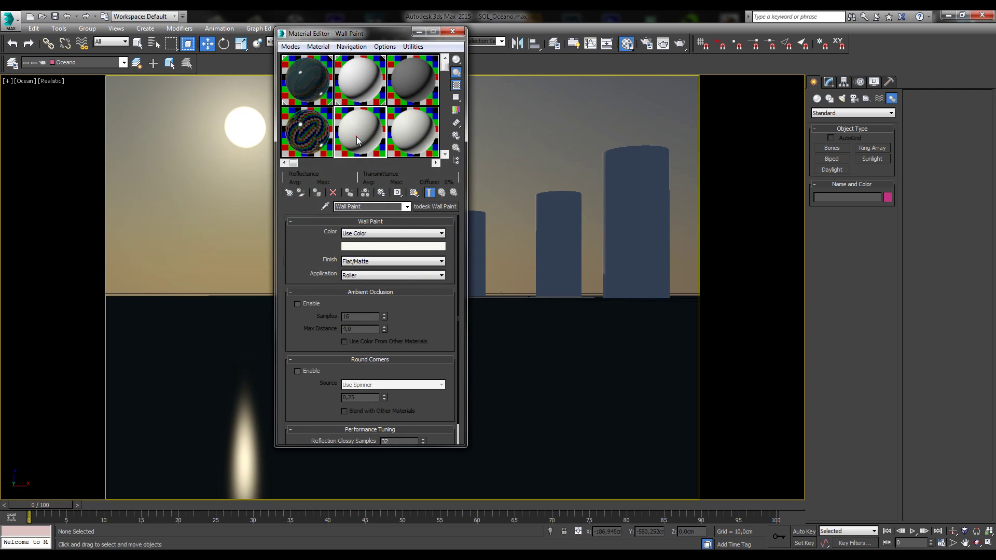
pyautogui.moveTo(357, 140); pyautogui.dragTo(602, 385)
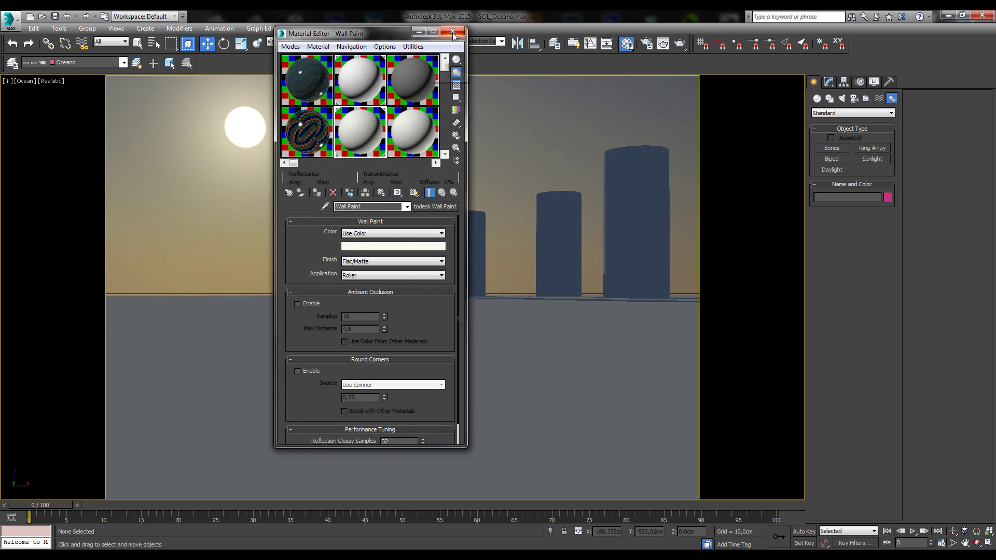
pyautogui.click(453, 33)
pyautogui.click(514, 311)
pyautogui.click(515, 263)
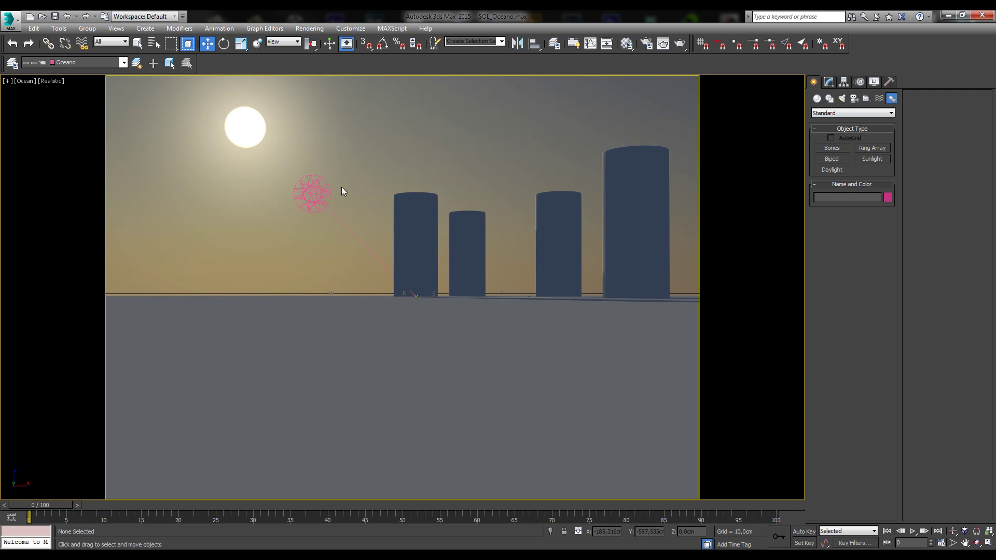
# Examine the Daylight object's mr Sun and mr Sky parameters.
pyautogui.click(317, 186)
pyautogui.click(829, 82)
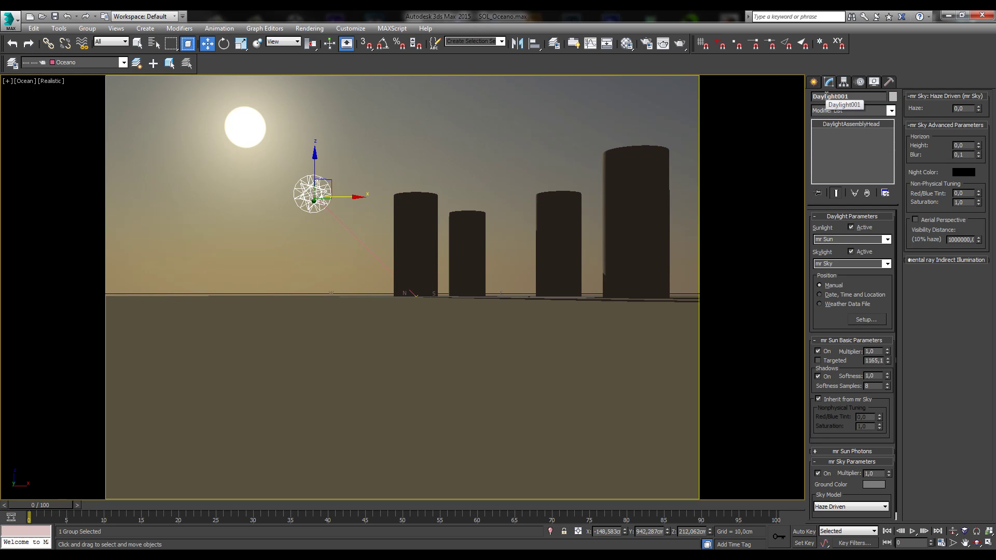
pyautogui.scroll(-1, 826, 329)
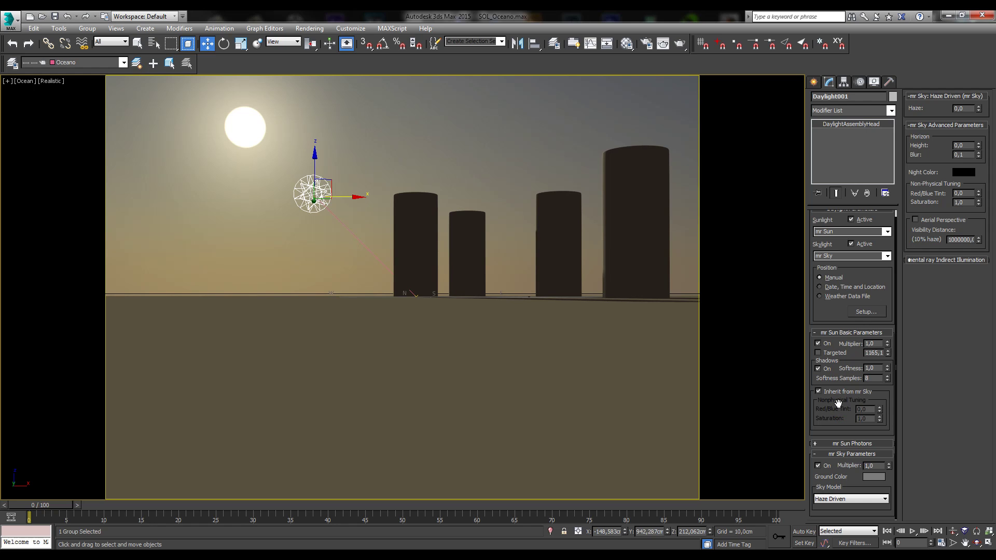
pyautogui.click(363, 145)
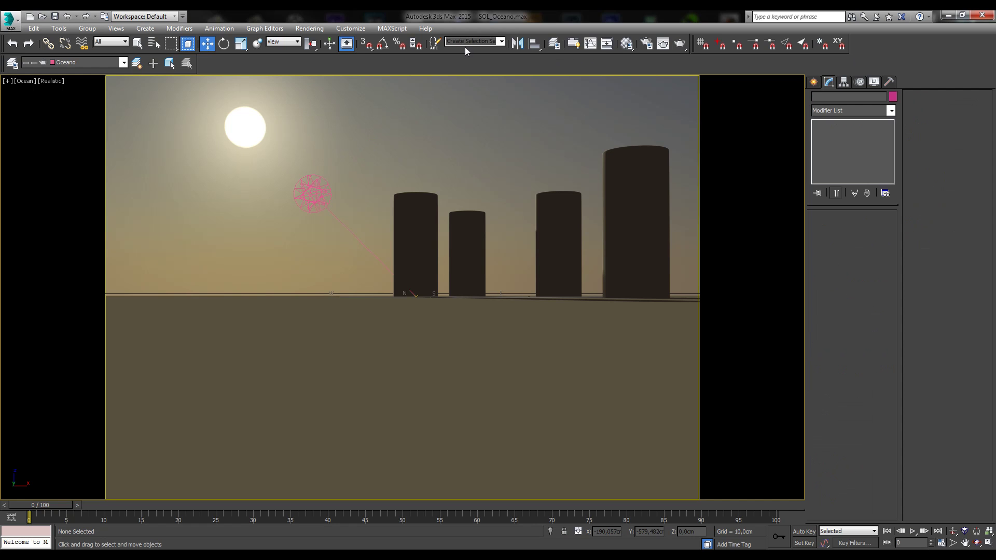
pyautogui.click(311, 192)
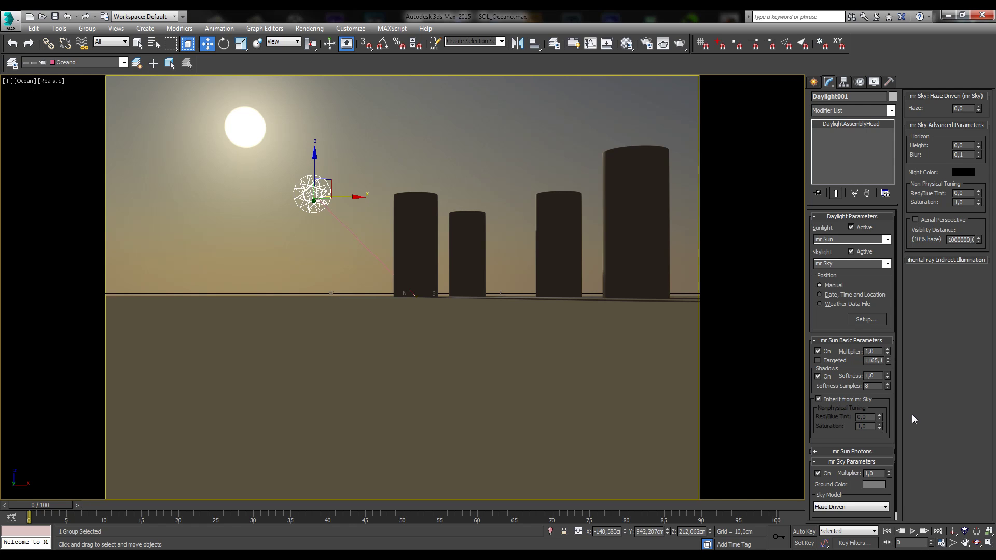
# Render the Ocean view with the low sun, close the rendered image and restore the four-viewport layout.
pyautogui.click(679, 45)
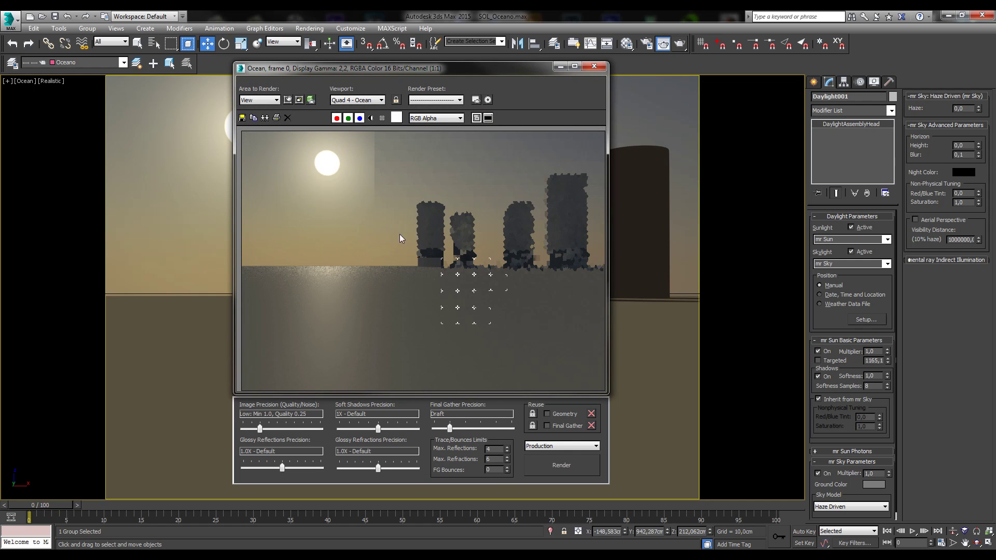
pyautogui.click(595, 66)
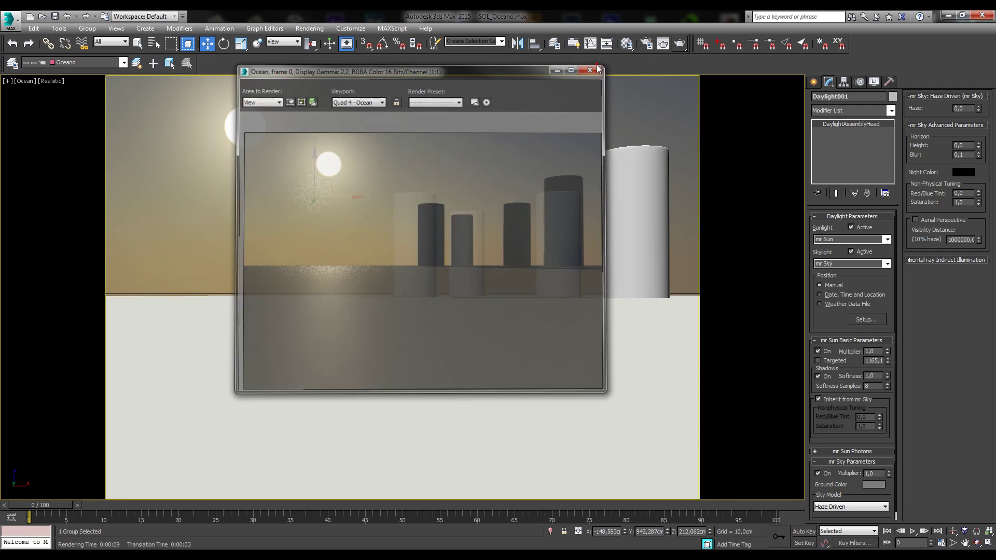
pyautogui.click(987, 541)
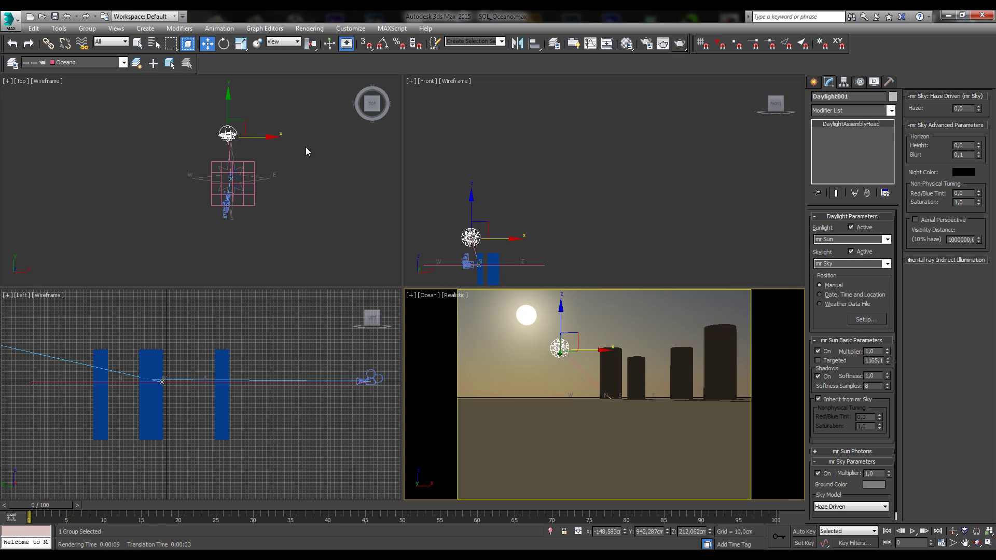
# Move the Daylight sun above the ocean plane in the Top and Front views, to about X -83 cm, Y 53 cm, Z 856 cm.
pyautogui.click(201, 138)
pyautogui.click(253, 182)
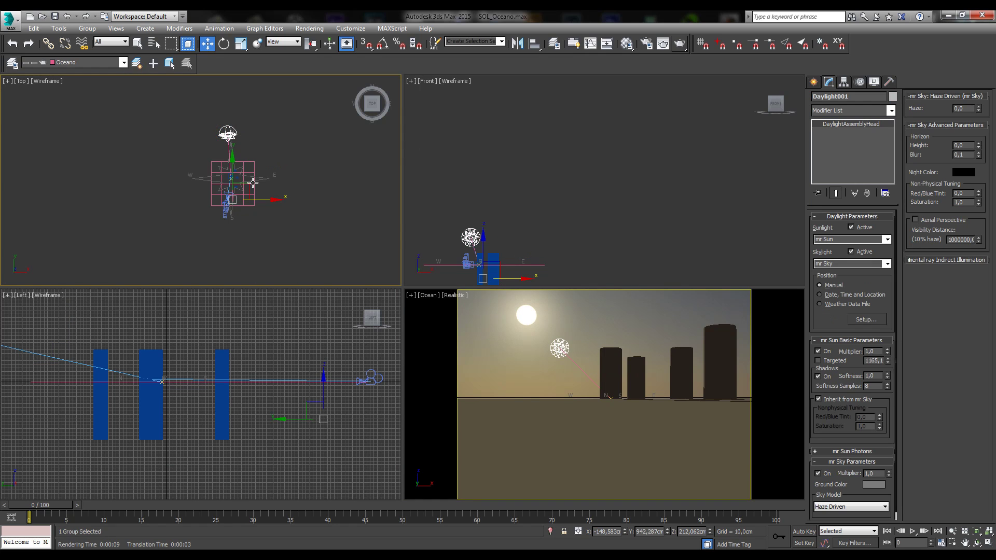
pyautogui.moveTo(252, 183); pyautogui.dragTo(252, 225)
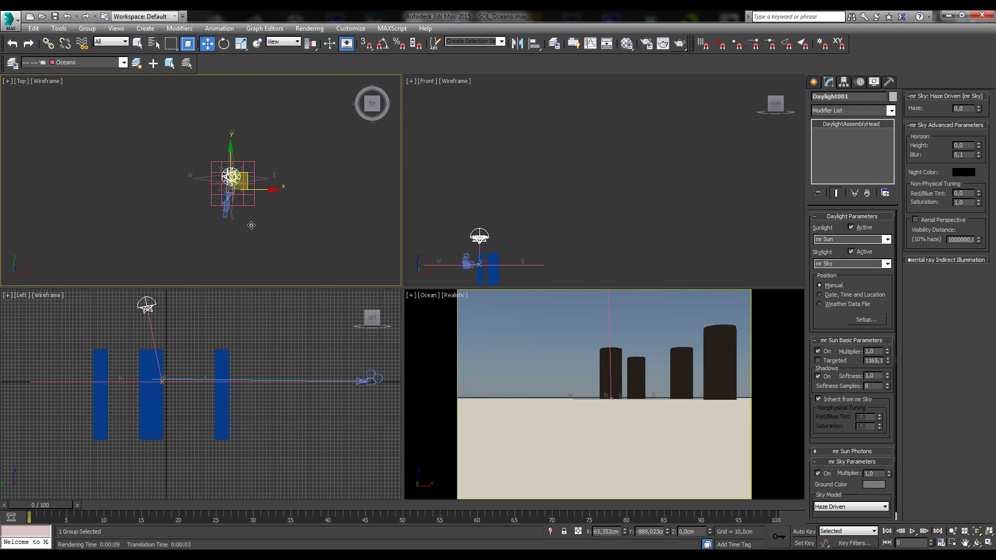
pyautogui.rightClick(540, 243)
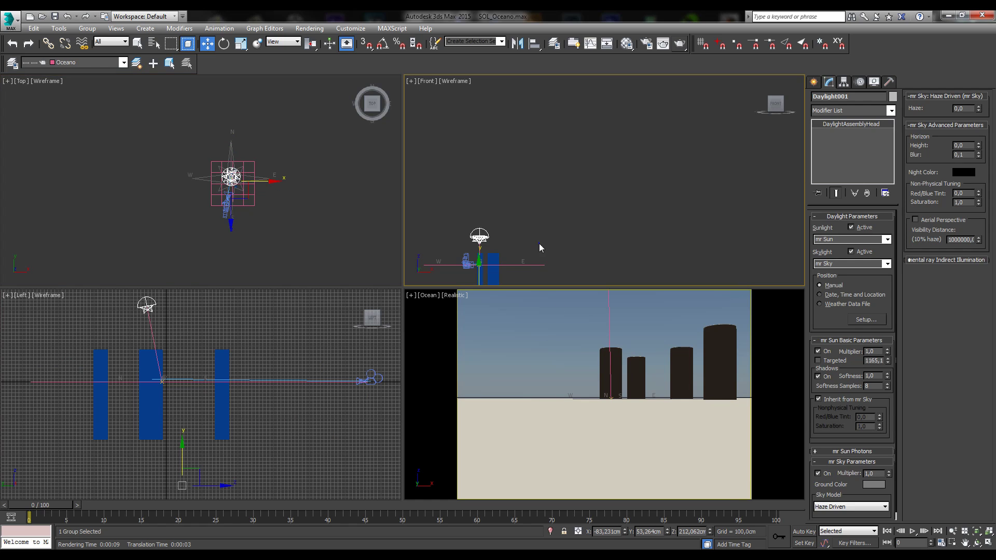
pyautogui.moveTo(480, 238); pyautogui.dragTo(480, 151)
# Activate the Ocean view and render it with the sun high overhead.
pyautogui.rightClick(593, 345)
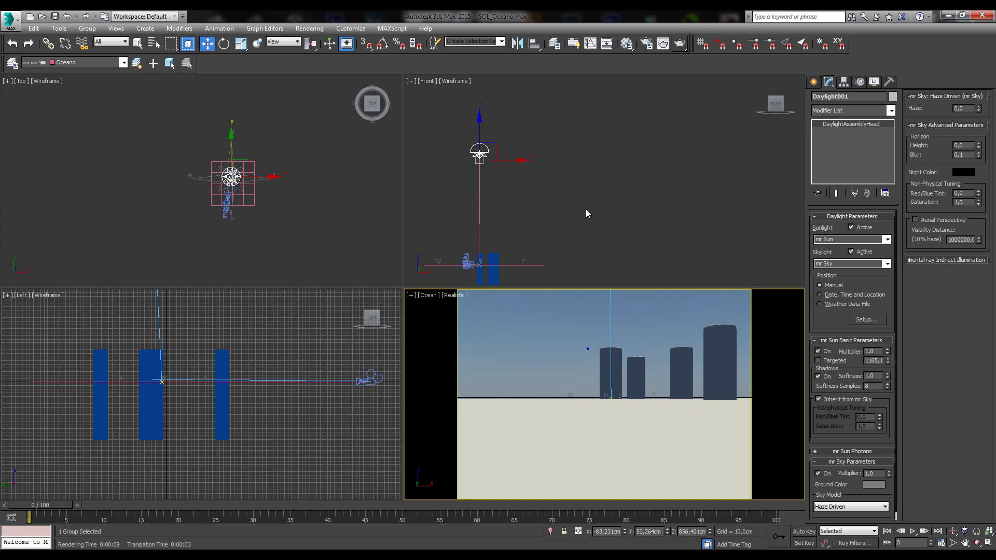
pyautogui.click(683, 44)
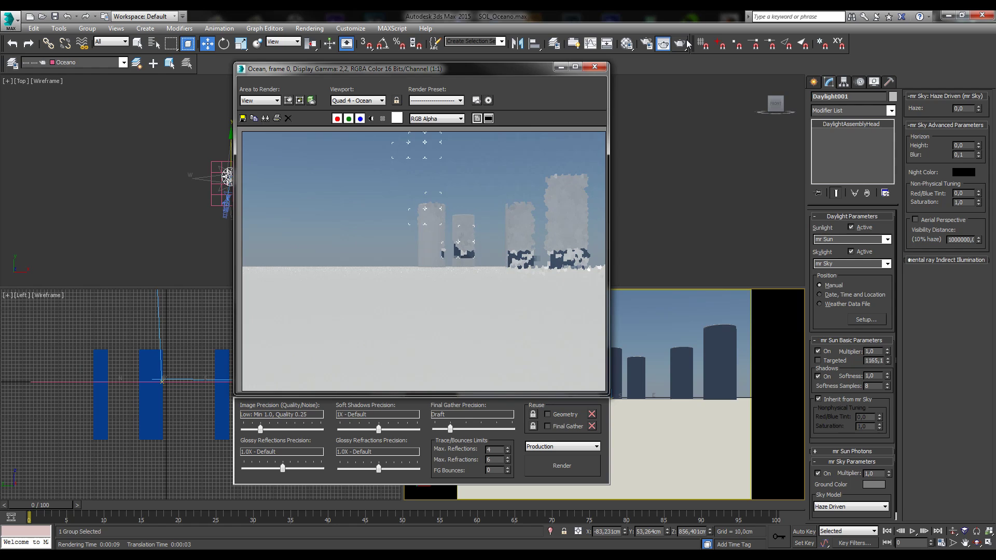
# Turn off Inherit from mr Sky for the sun and raise the Daylight head to about Z 939 cm in the Front view.
pyautogui.click(599, 67)
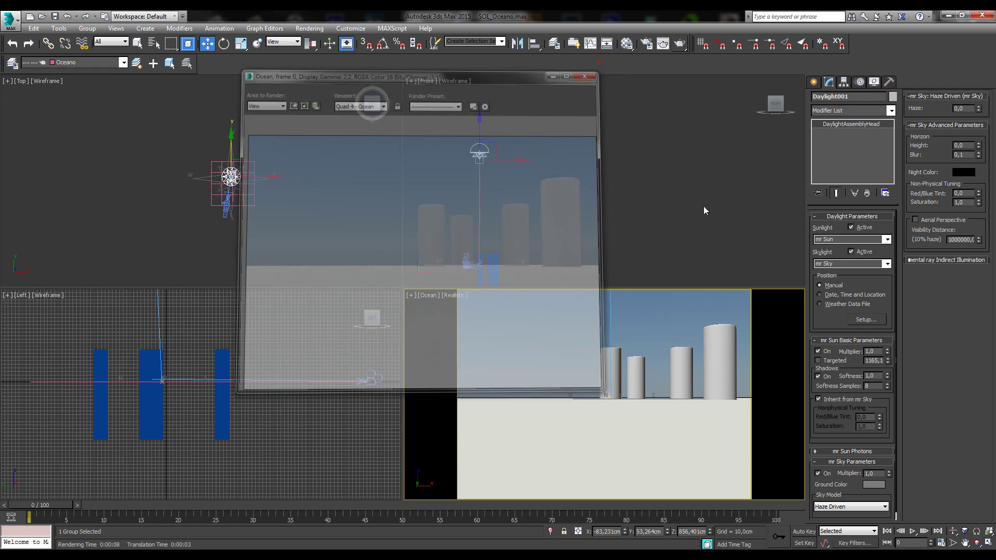
pyautogui.click(830, 400)
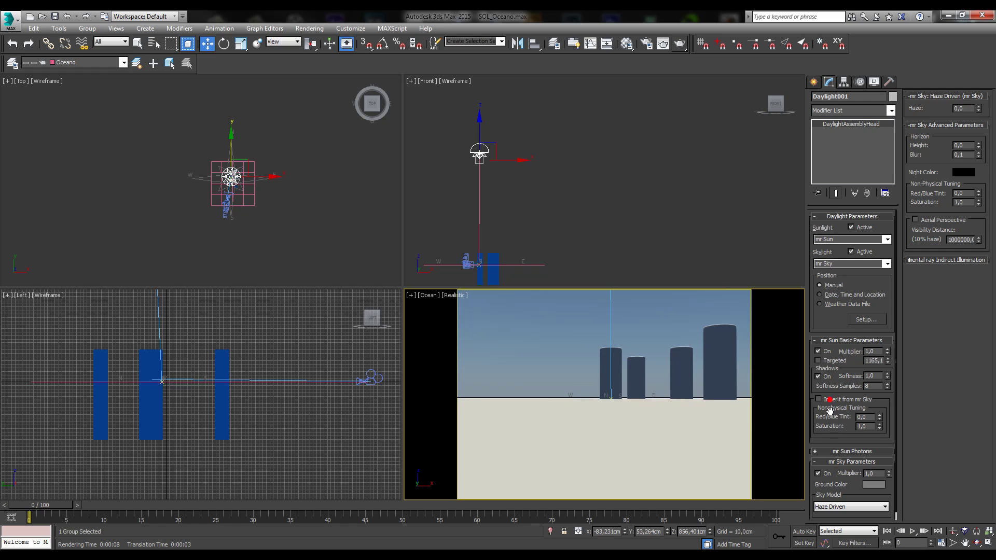
pyautogui.click(838, 401)
pyautogui.click(841, 400)
pyautogui.rightClick(487, 134)
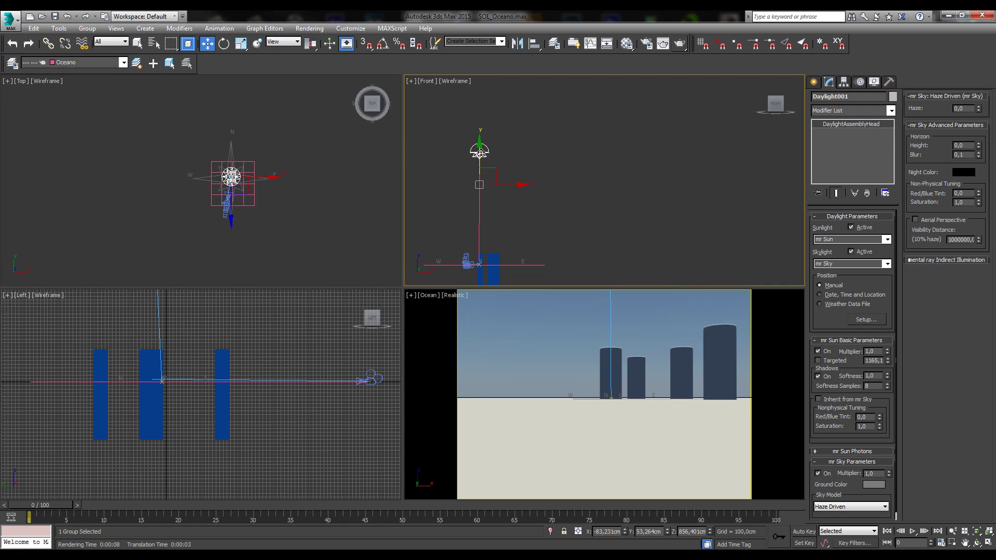
pyautogui.moveTo(480, 152); pyautogui.dragTo(451, 151)
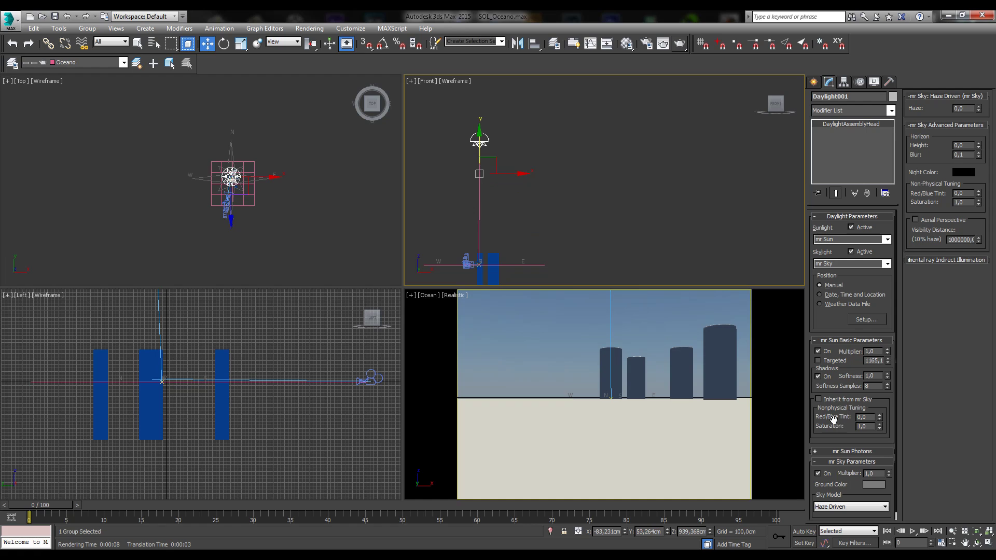
# Set the sun's nonphysical Red/Blue Tint to 1,0 and render the Ocean view.
pyautogui.moveTo(841, 416); pyautogui.dragTo(842, 409)
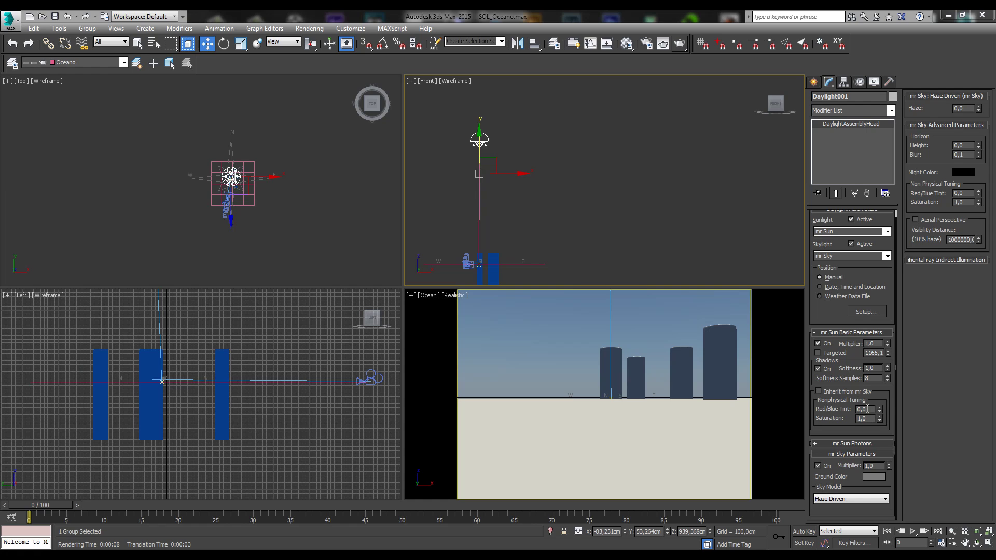
pyautogui.doubleClick(864, 409)
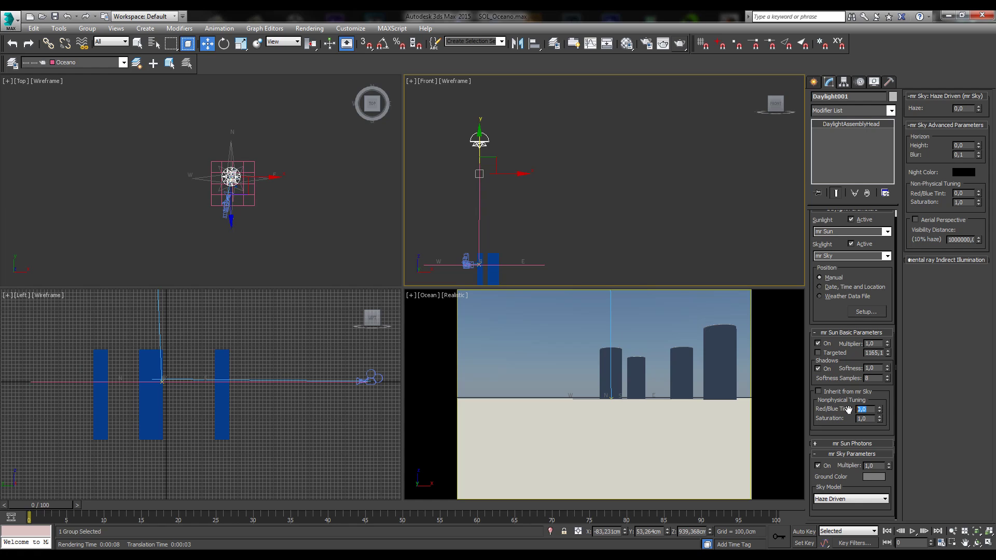
pyautogui.moveTo(881, 411); pyautogui.dragTo(880, 404)
pyautogui.moveTo(878, 410); pyautogui.dragTo(879, 368)
pyautogui.moveTo(879, 410); pyautogui.dragTo(877, 352)
pyautogui.rightClick(478, 332)
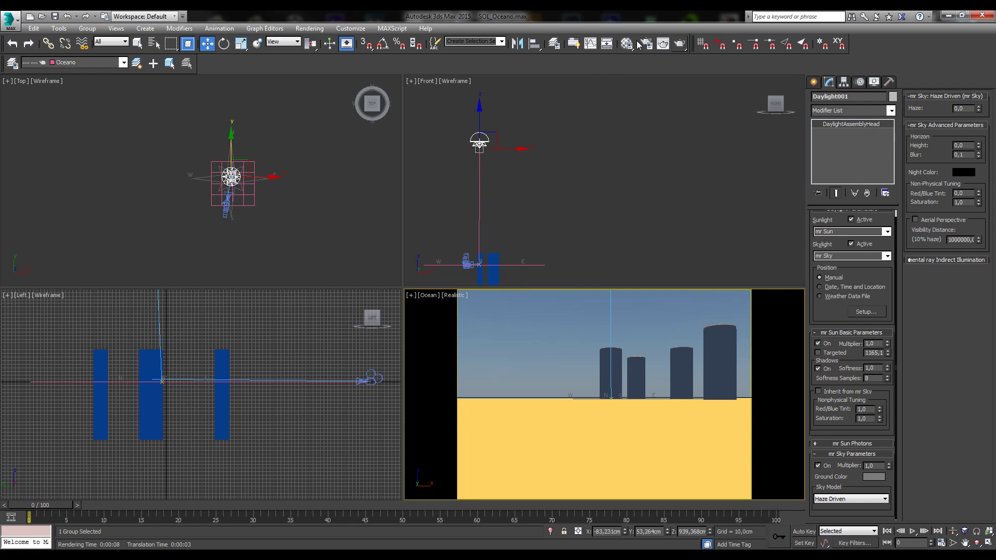
pyautogui.click(684, 46)
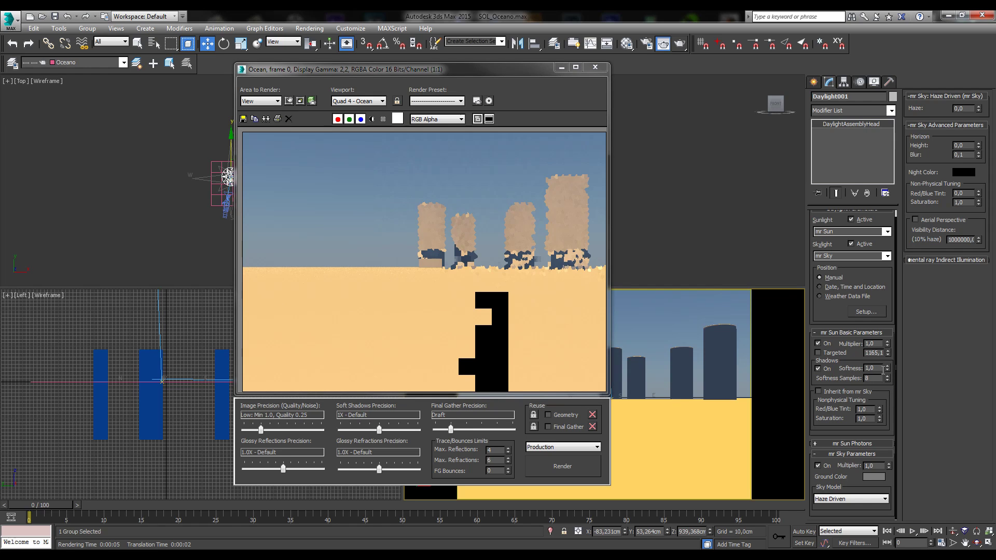
# Set the sun's Red/Blue Tint to -1,0, render the Ocean view again and move the rendered image aside.
pyautogui.moveTo(879, 411); pyautogui.dragTo(879, 418)
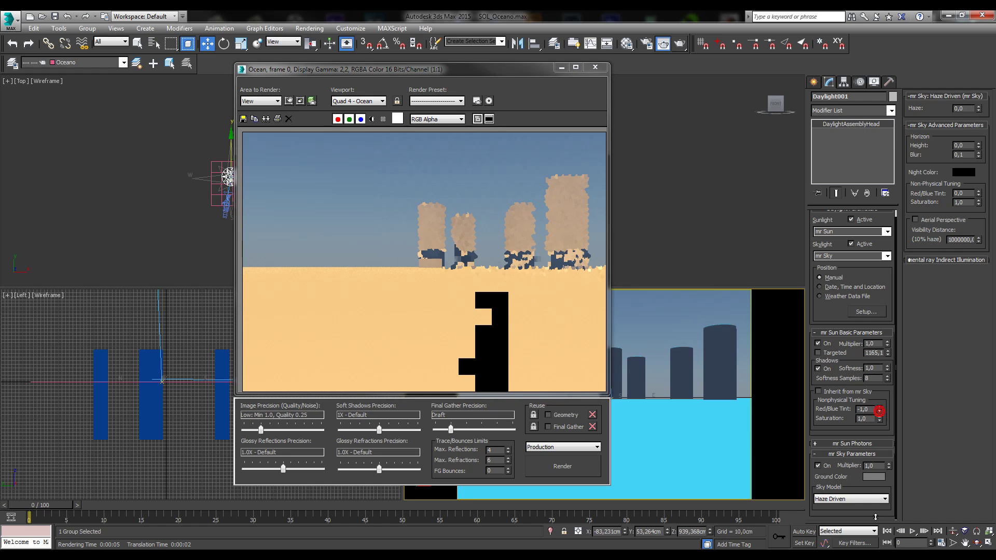
pyautogui.click(553, 464)
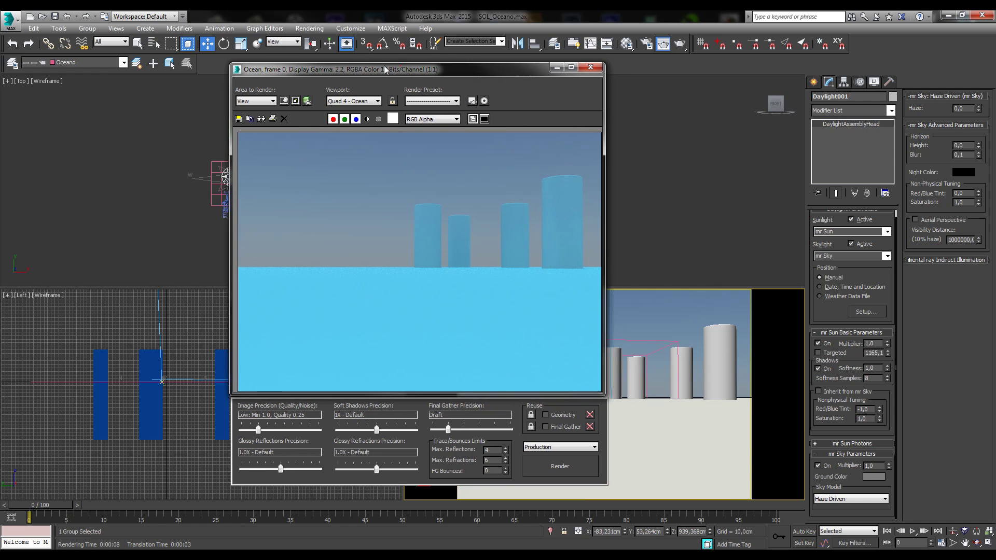
pyautogui.moveTo(487, 69); pyautogui.dragTo(400, 57)
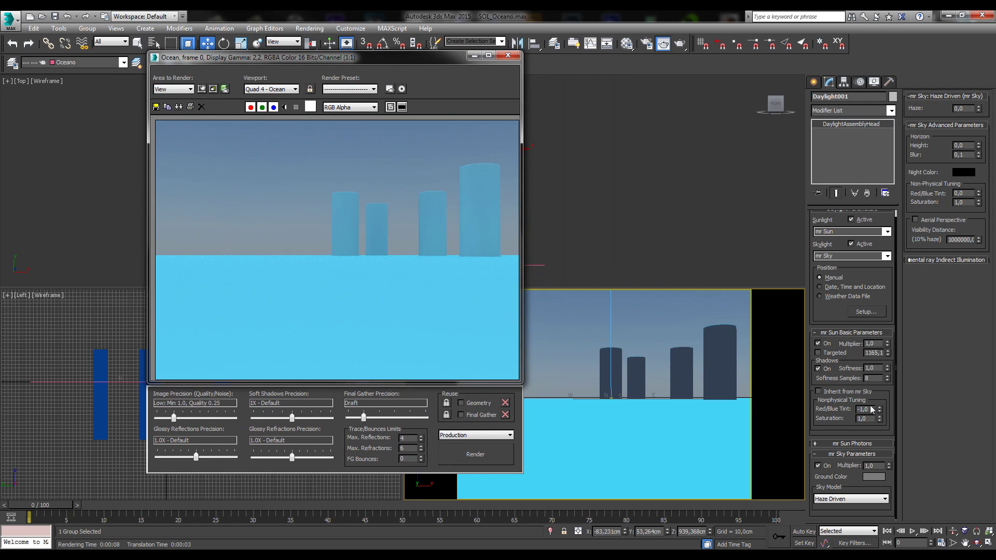
# Reset the sun's Red/Blue Tint to 0, turn Inherit from mr Sky back on and close the rendered image.
pyautogui.doubleClick(865, 409)
pyautogui.write('0')
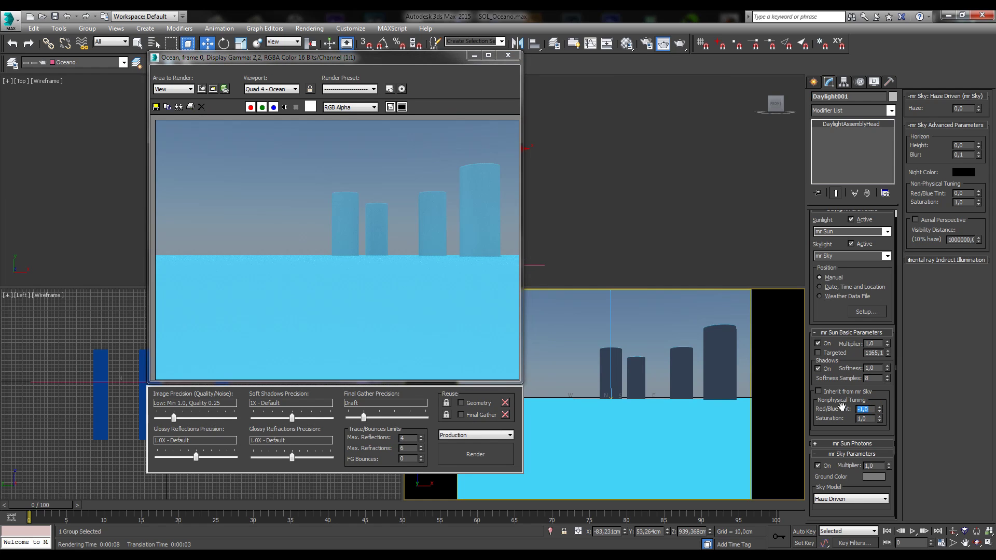
pyautogui.press('Return')
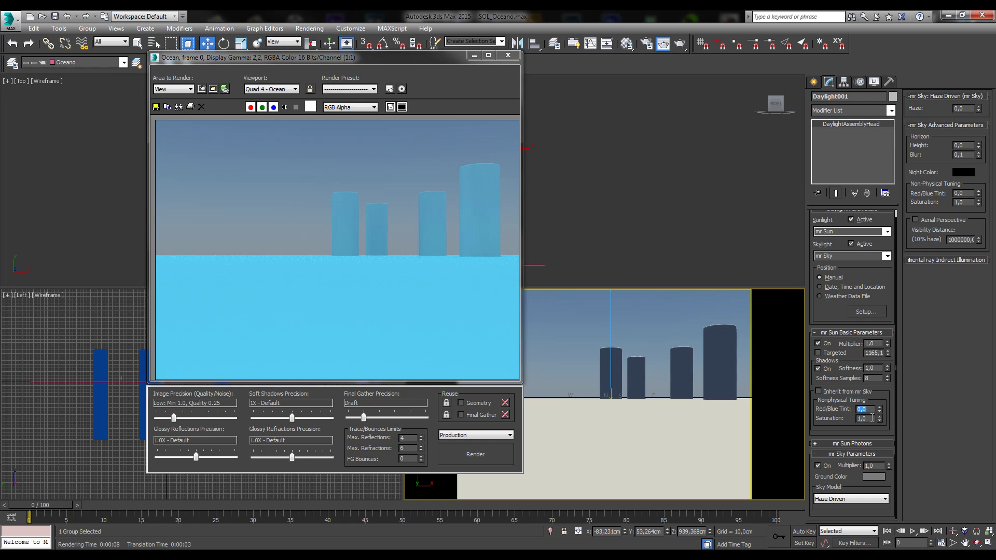
pyautogui.click(830, 393)
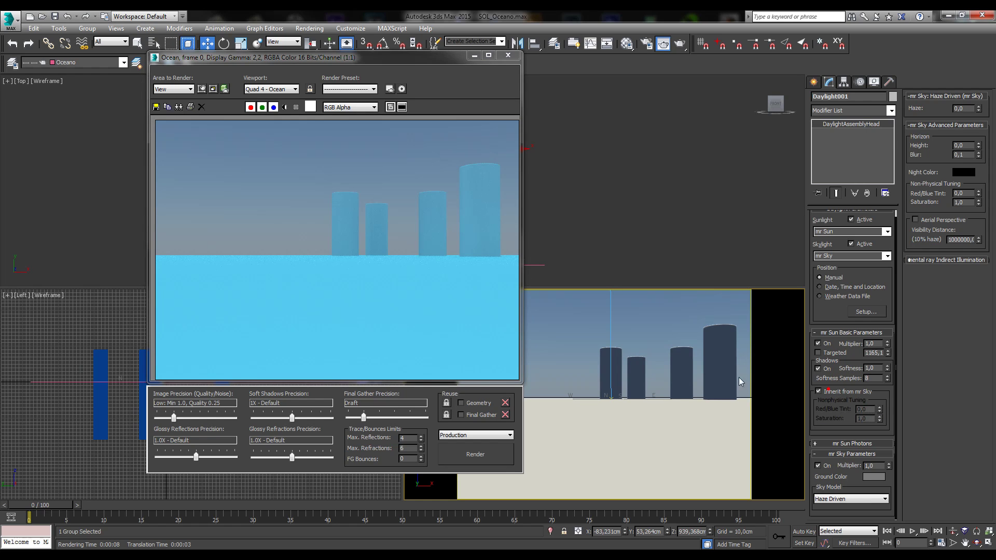
pyautogui.click(508, 56)
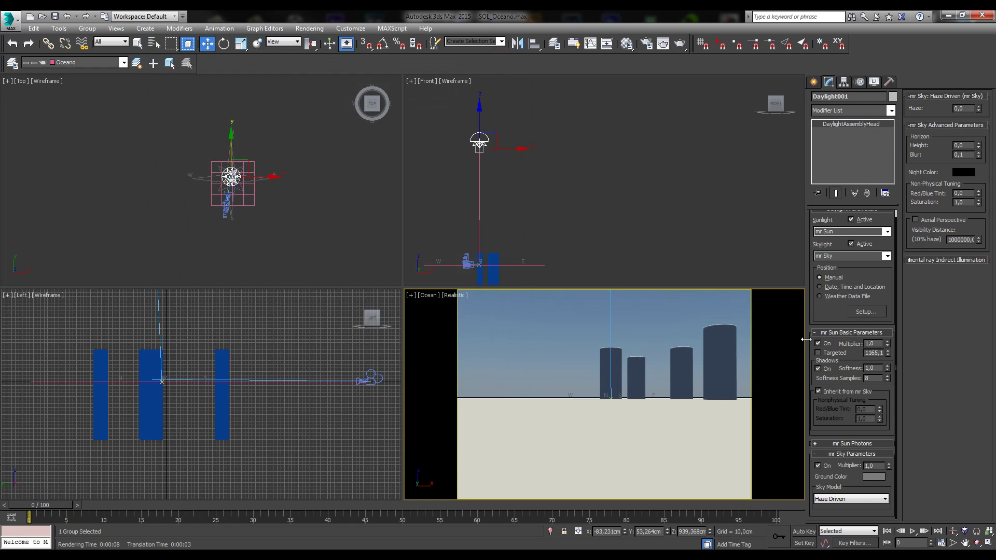
# Expand and examine the Daylight's mr Sun Photons parameters, and deselect the light in the Front view.
pyautogui.click(839, 444)
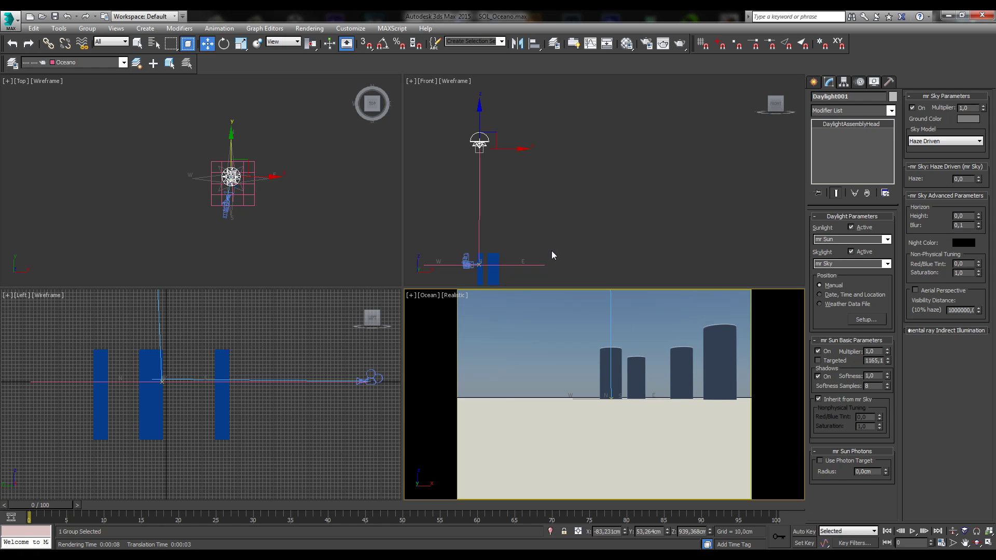
pyautogui.click(471, 137)
pyautogui.click(483, 142)
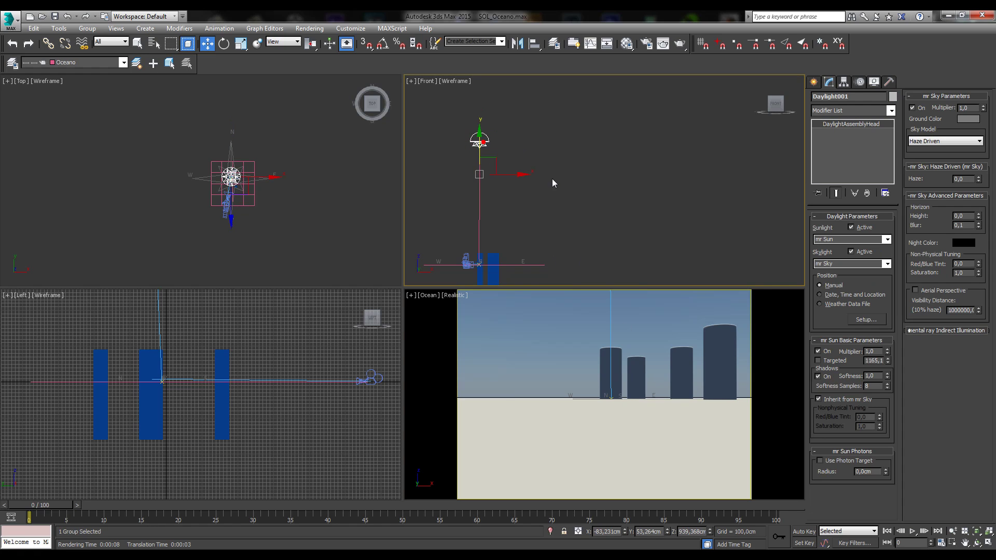
pyautogui.moveTo(552, 178); pyautogui.dragTo(617, 151, button='middle')
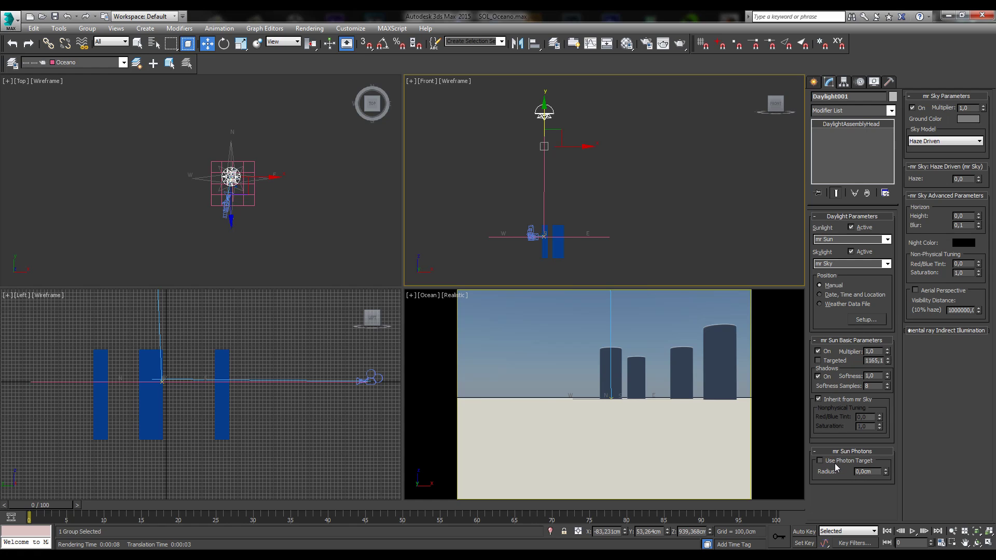
pyautogui.click(554, 100)
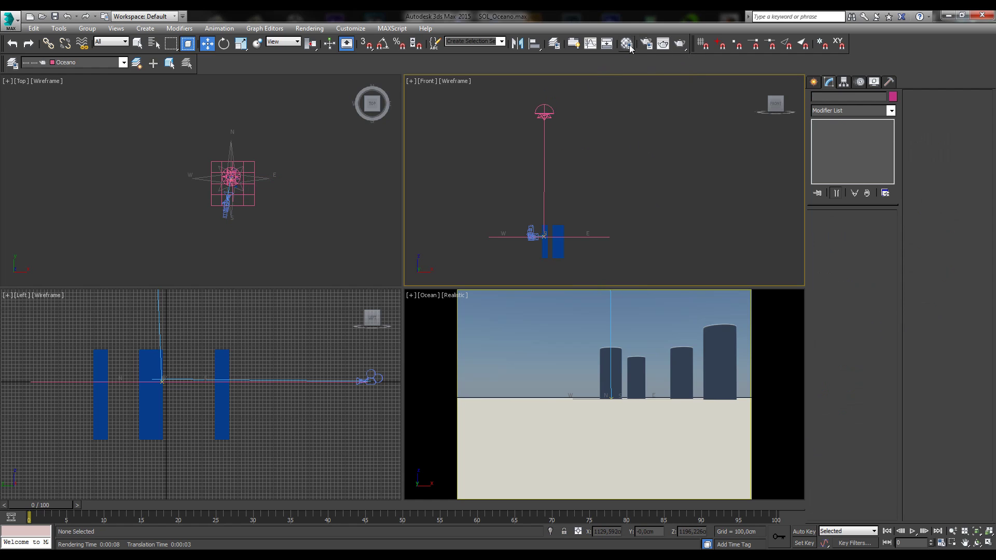
# Examine the Photon Mapping (GI) settings in Render Setup's global illumination options, toggling Enable on and off, and close the dialog.
pyautogui.click(646, 44)
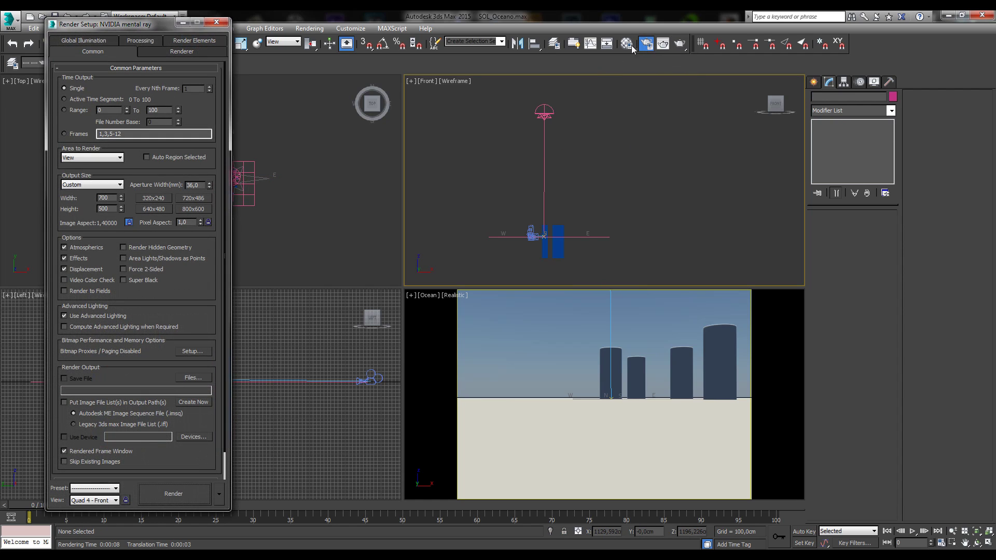
pyautogui.click(86, 39)
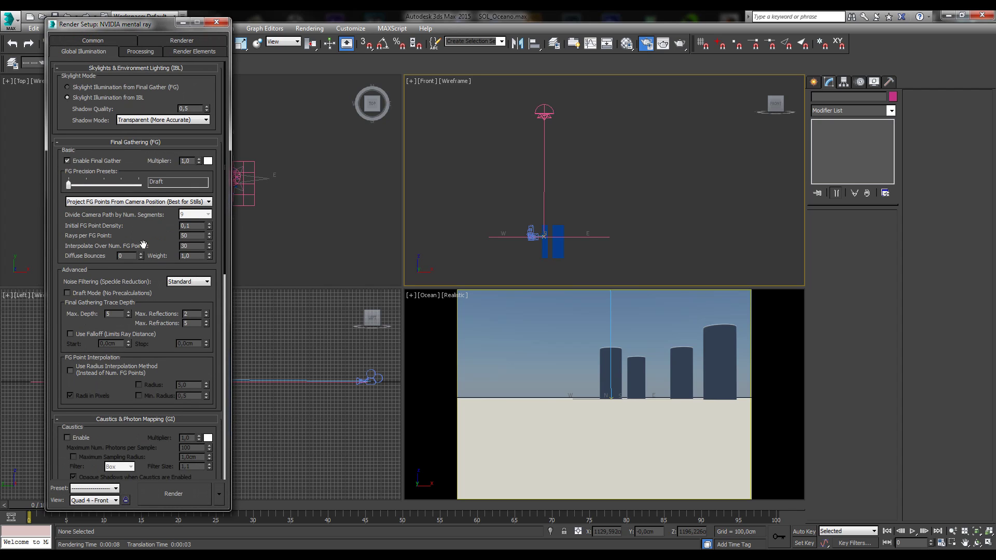
pyautogui.moveTo(142, 244); pyautogui.dragTo(148, 108)
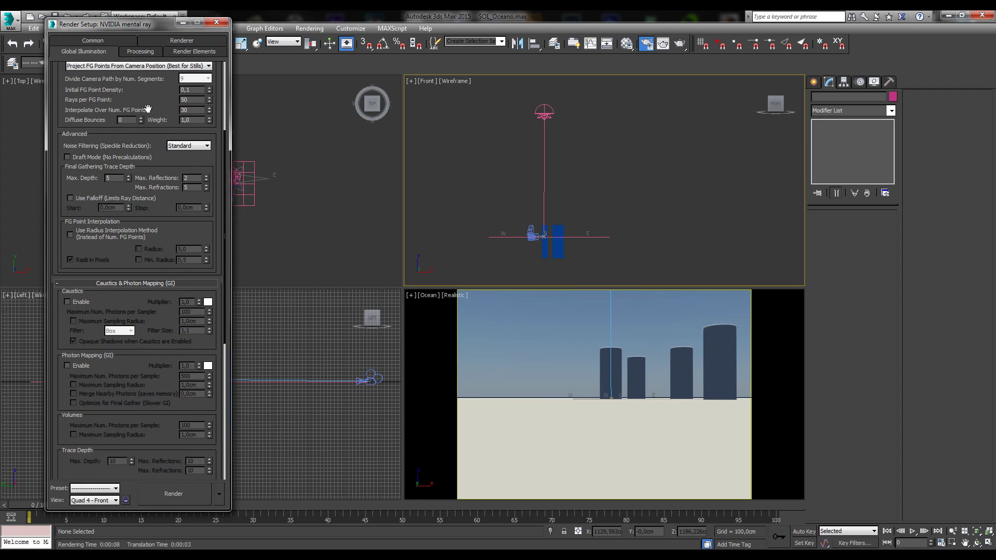
pyautogui.moveTo(127, 296); pyautogui.dragTo(134, 249)
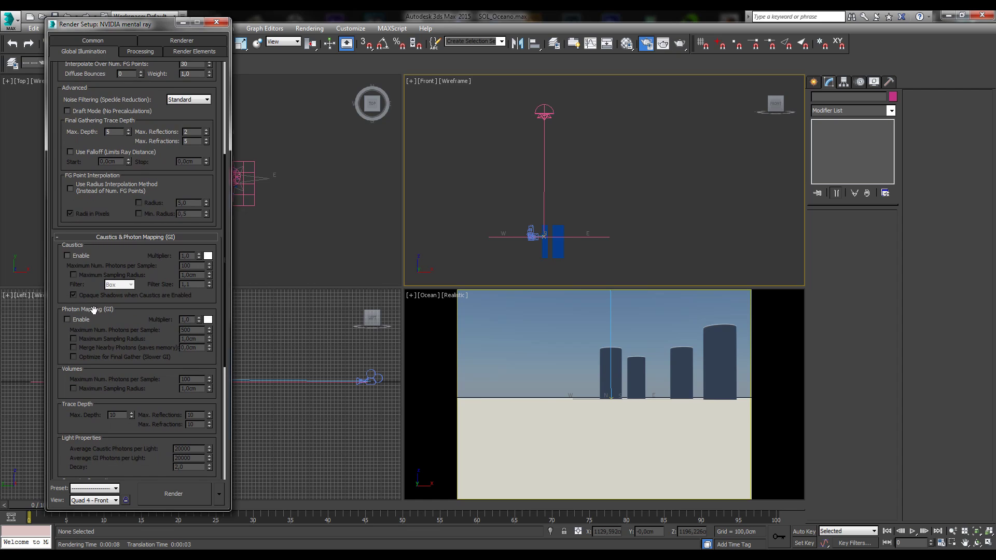
pyautogui.click(86, 322)
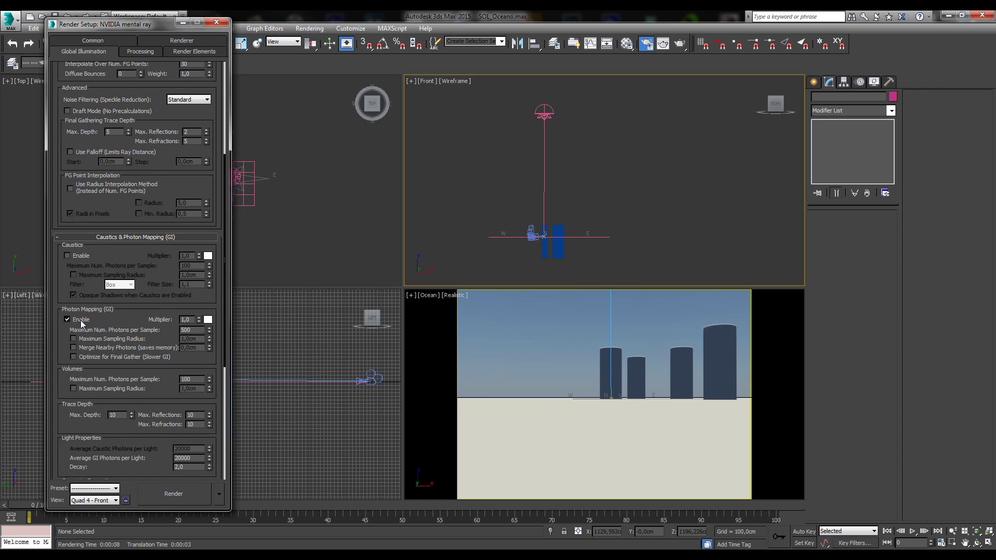
pyautogui.click(80, 320)
pyautogui.click(80, 320)
pyautogui.click(81, 320)
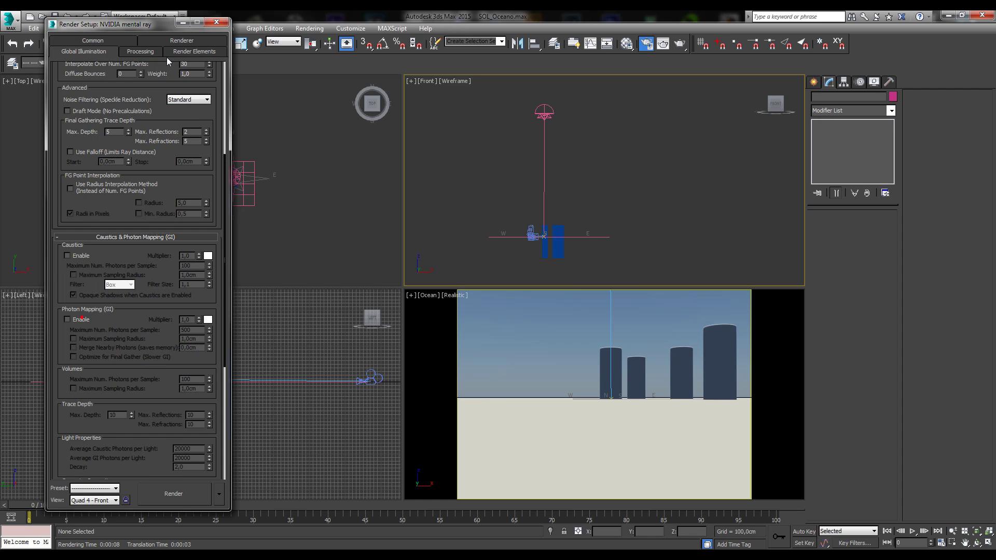
pyautogui.click(218, 22)
pyautogui.click(543, 114)
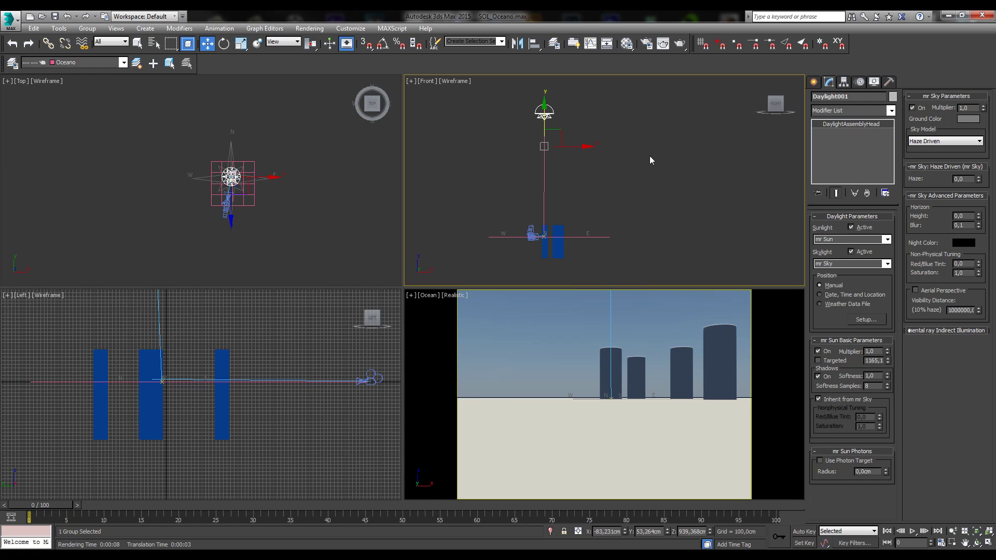
pyautogui.click(604, 177)
pyautogui.scroll(-2, 605, 176)
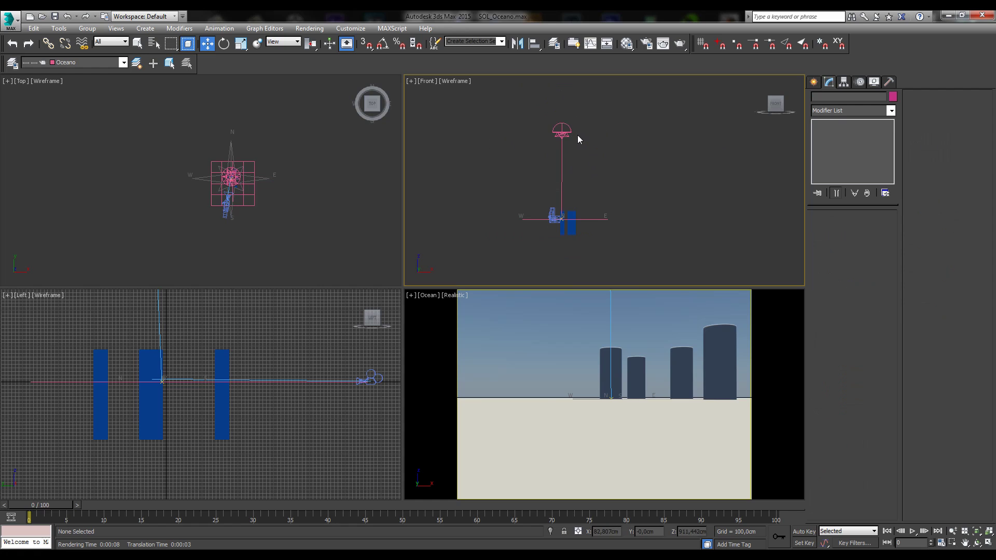
pyautogui.scroll(2, 513, 137)
pyautogui.moveTo(610, 168); pyautogui.dragTo(560, 141, button='middle')
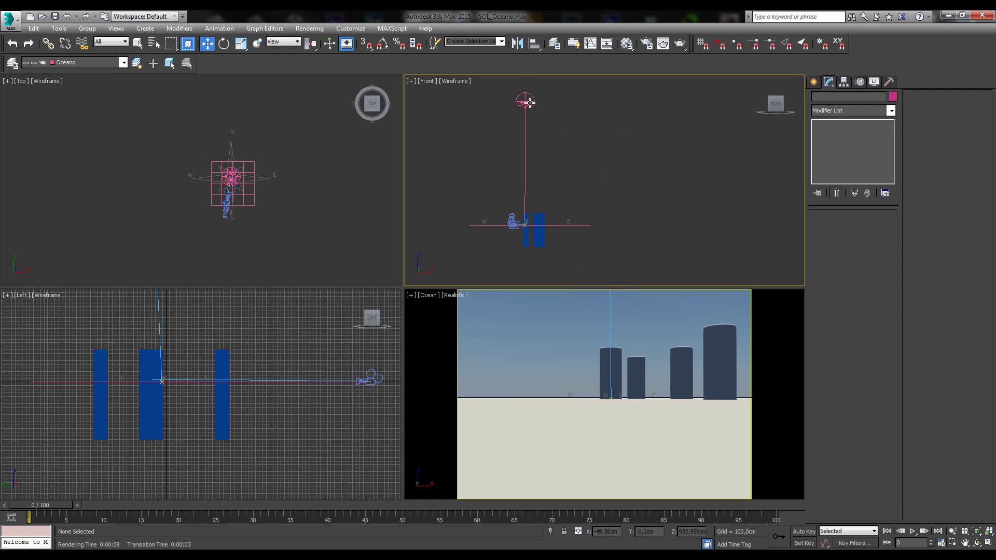
pyautogui.click(527, 101)
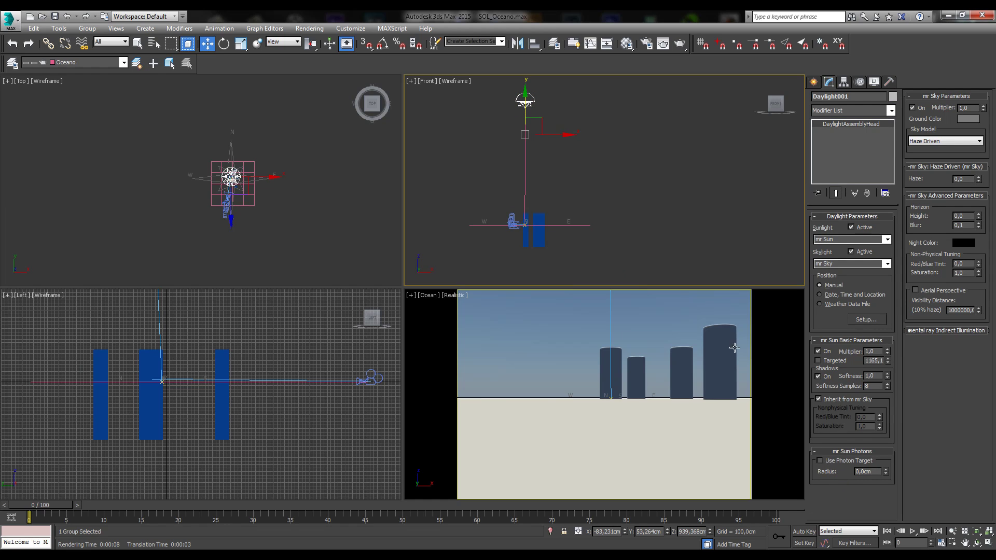
pyautogui.click(556, 122)
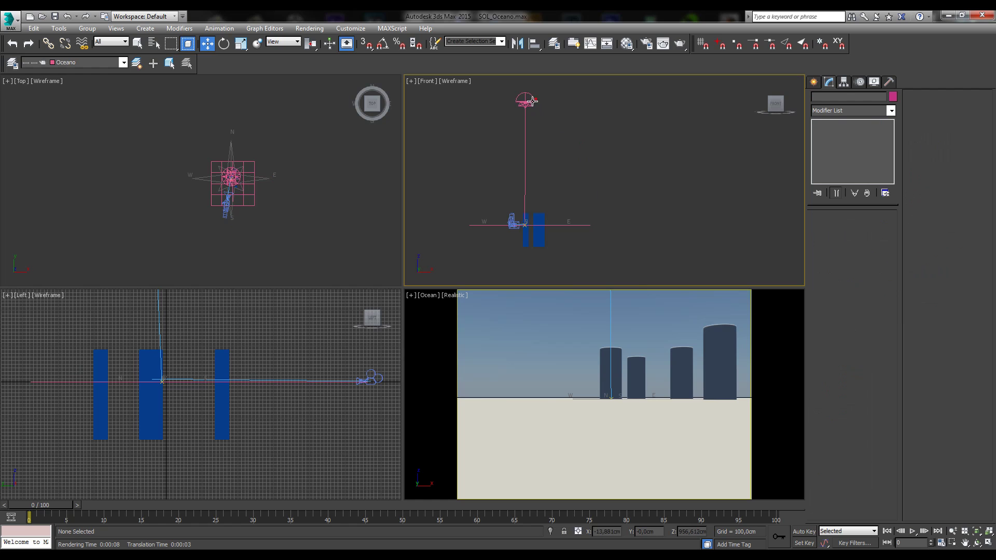
# With the Daylight selected, review the Caustics enable option in Render Setup, close the dialog and deselect the light.
pyautogui.click(527, 101)
pyautogui.click(646, 43)
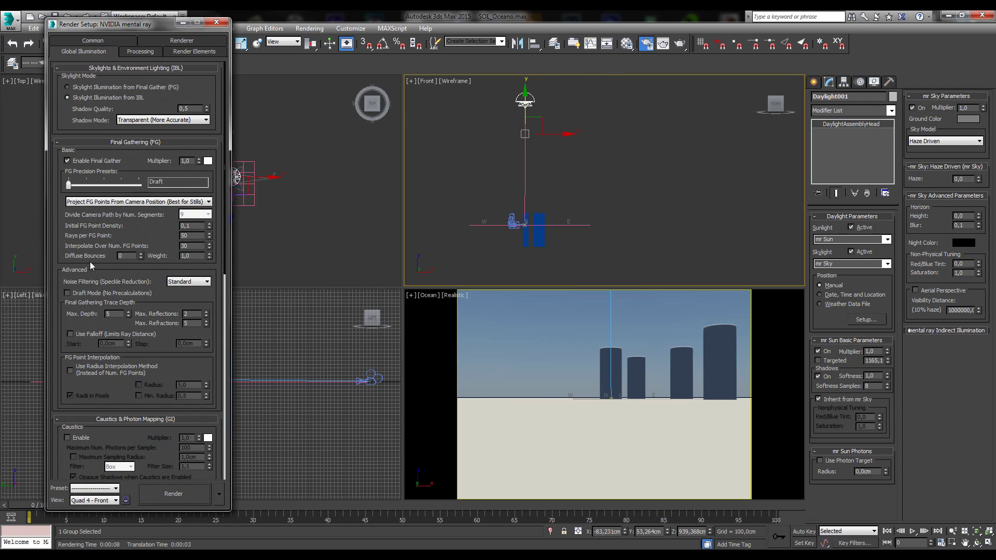
pyautogui.moveTo(156, 244); pyautogui.dragTo(164, 210)
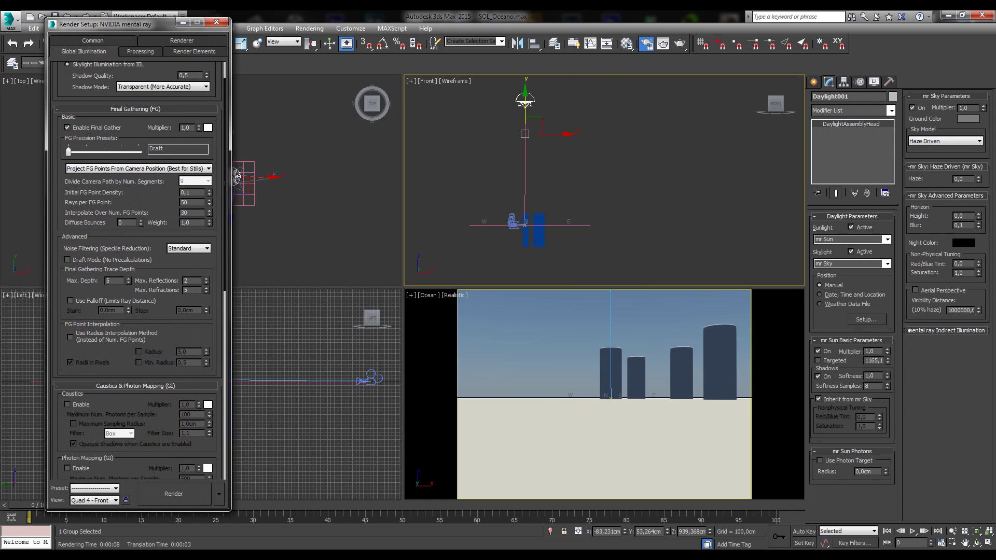
pyautogui.click(78, 409)
pyautogui.click(78, 409)
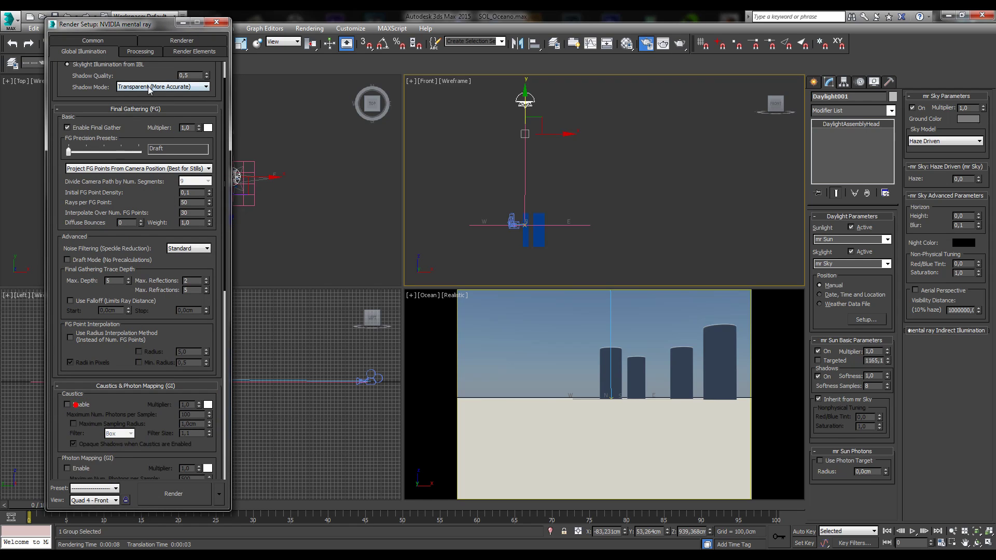
pyautogui.click(214, 24)
pyautogui.click(672, 124)
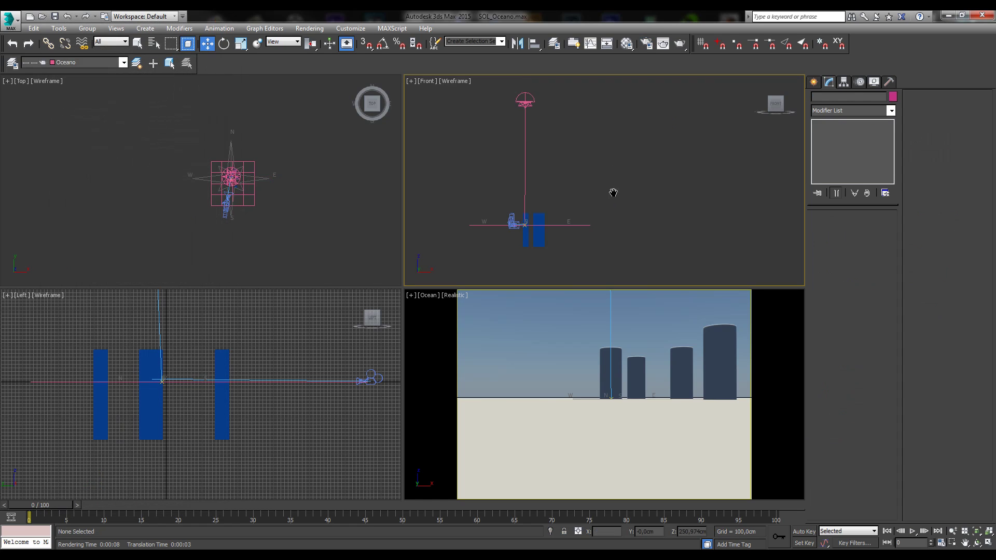
pyautogui.moveTo(613, 193); pyautogui.dragTo(604, 171, button='middle')
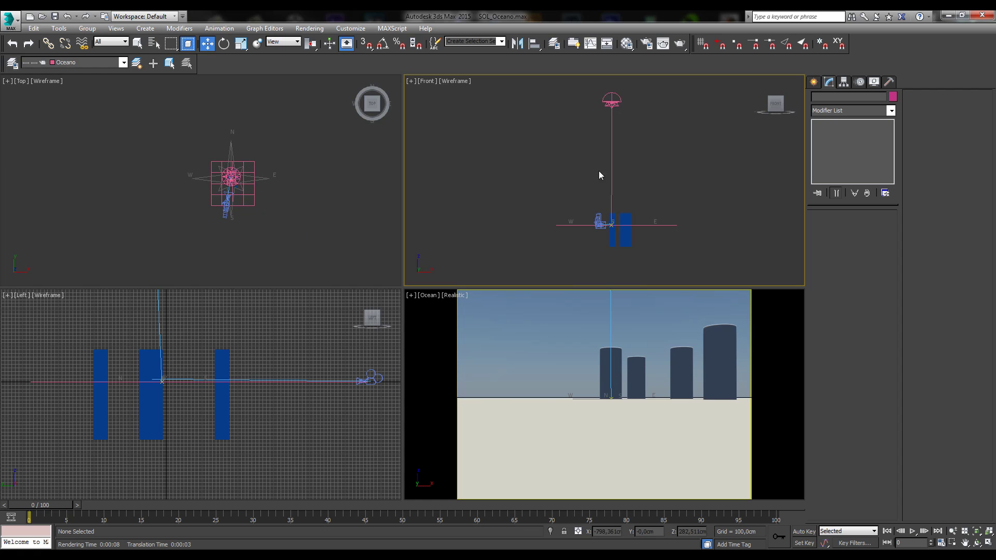
# Select the Daylight in the Front view, enable Use Photon Target and set its Radius to about 221 cm.
pyautogui.moveTo(551, 157); pyautogui.dragTo(541, 167, button='middle')
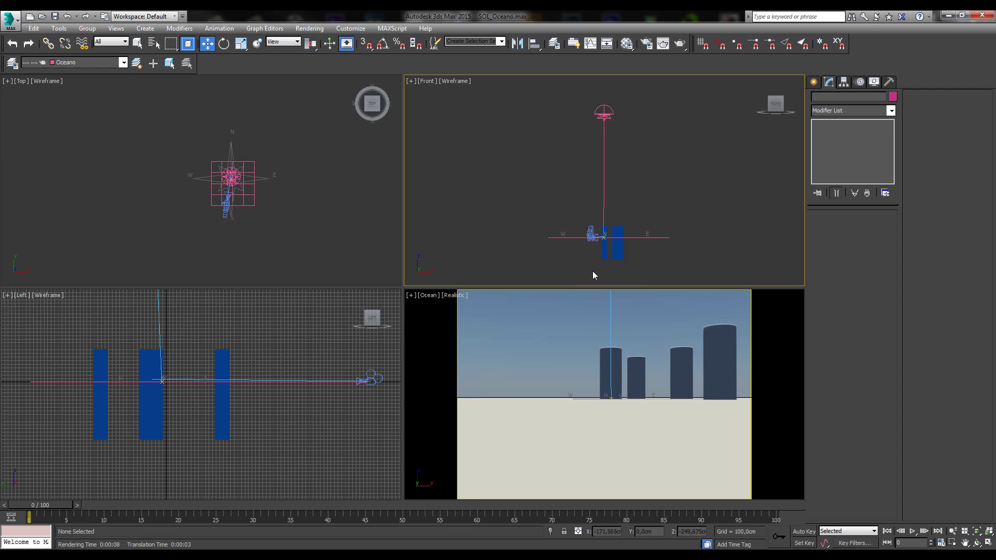
pyautogui.scroll(8, 603, 250)
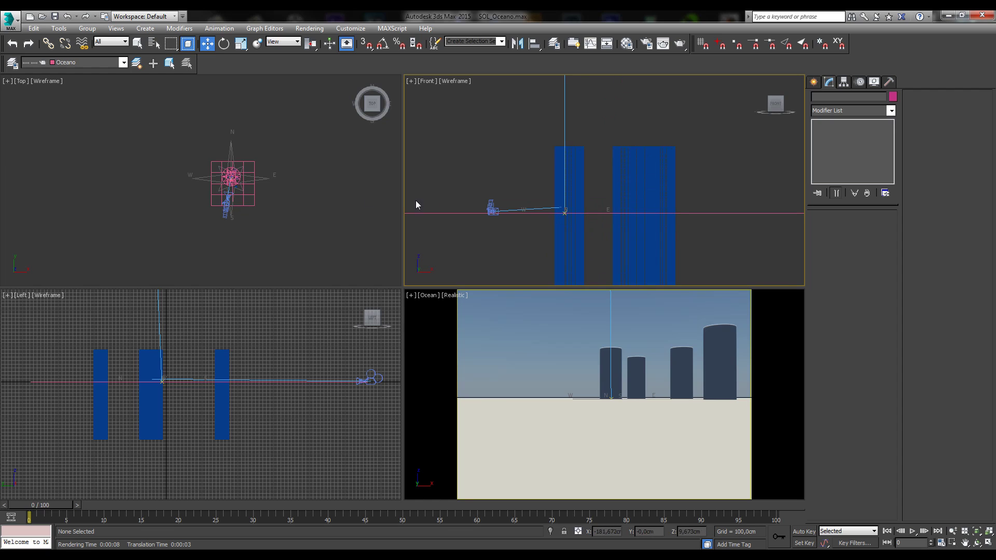
pyautogui.scroll(-6, 576, 280)
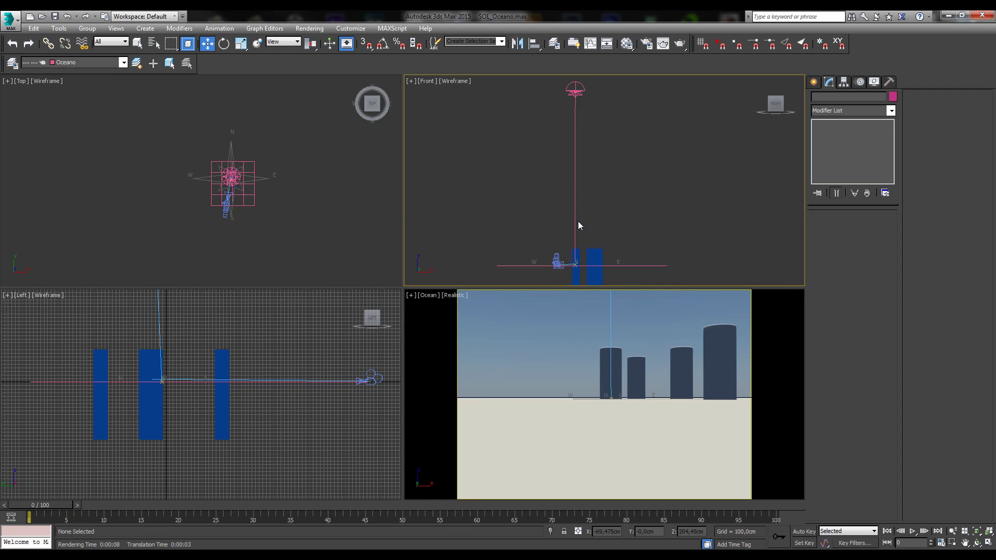
pyautogui.scroll(-2, 579, 226)
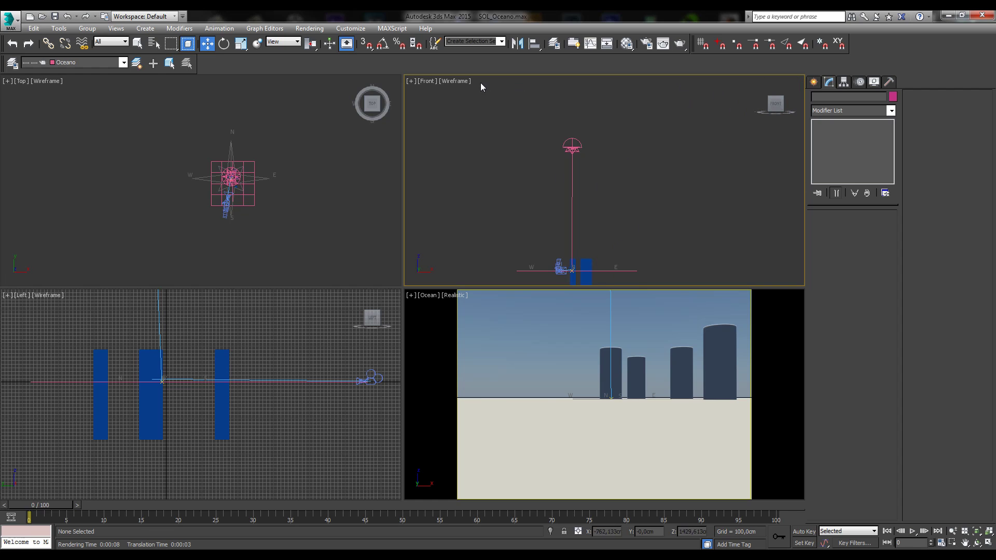
pyautogui.click(572, 146)
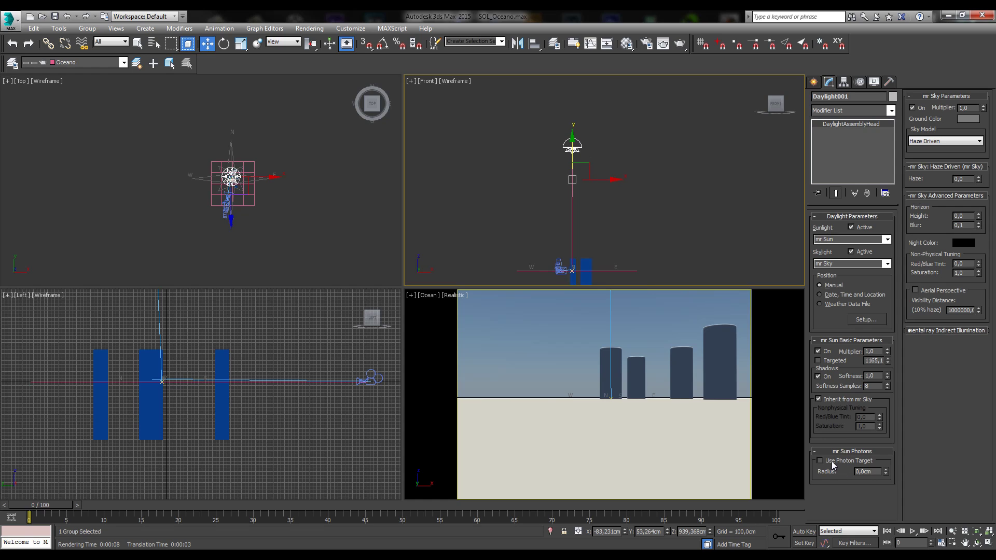
pyautogui.moveTo(573, 199); pyautogui.dragTo(576, 186)
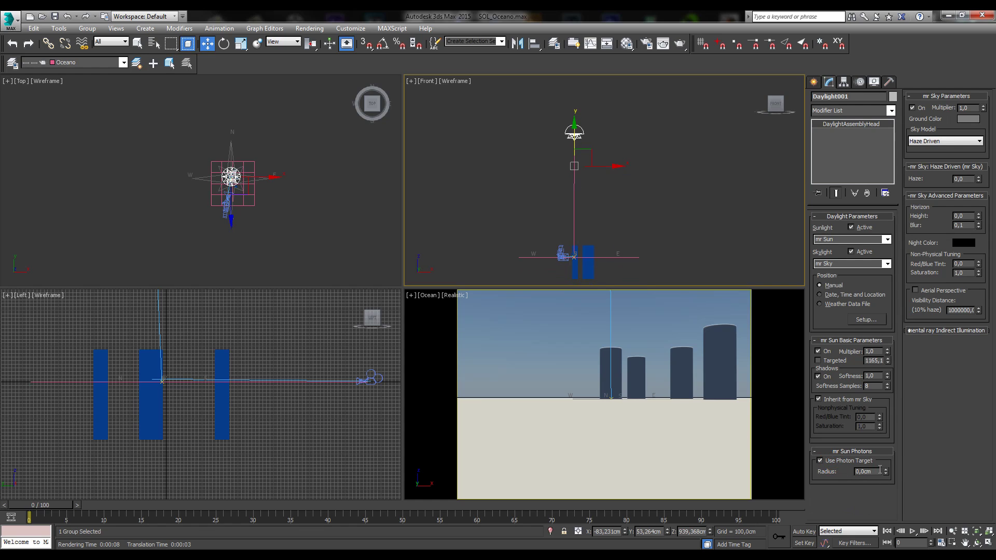
pyautogui.moveTo(888, 473); pyautogui.dragTo(917, 383)
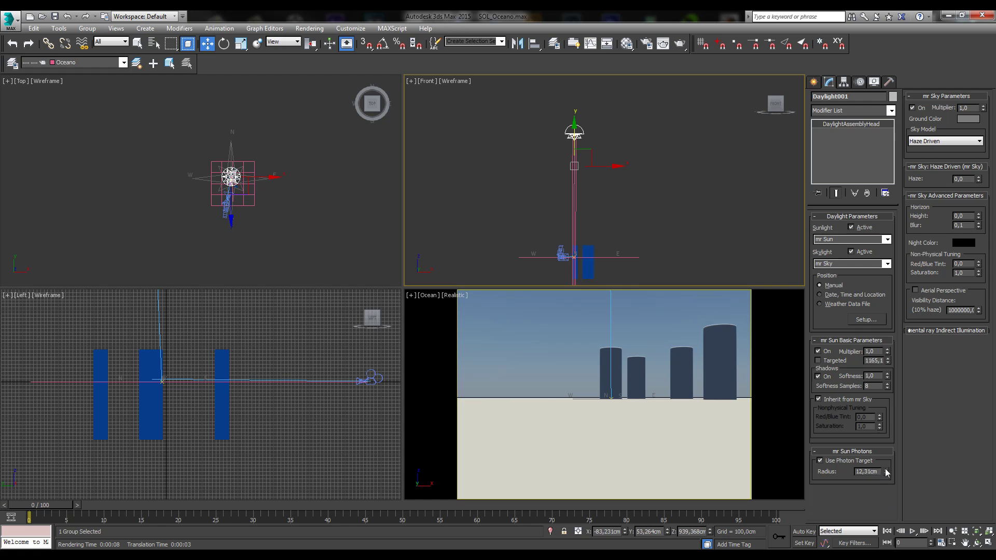
pyautogui.moveTo(887, 472); pyautogui.dragTo(777, 149)
# Examine the extent of the sun's photon target around the scene in the Front and Top views, and deselect the Daylight.
pyautogui.moveTo(655, 260); pyautogui.dragTo(664, 203, button='middle')
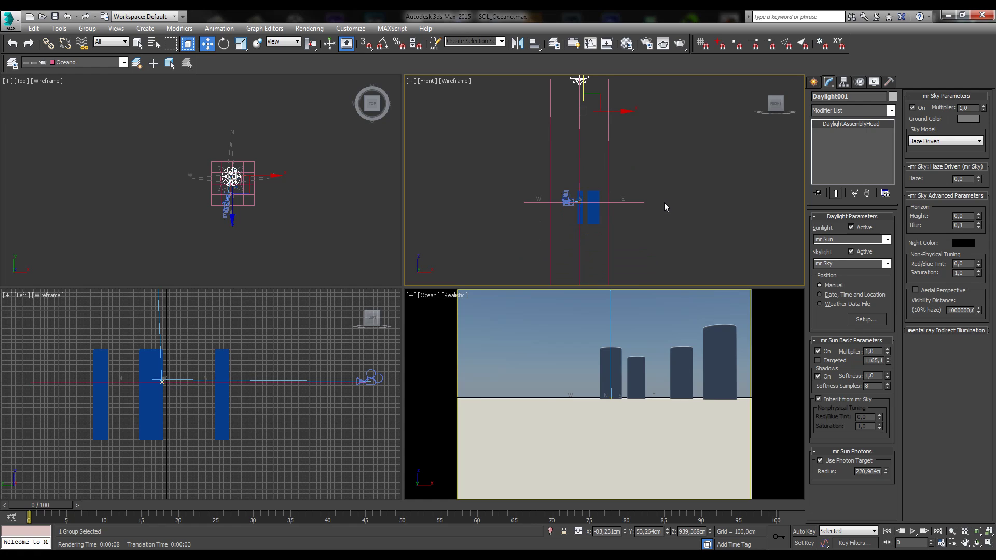
pyautogui.moveTo(659, 195); pyautogui.dragTo(649, 151, button='middle')
pyautogui.scroll(2, 594, 156)
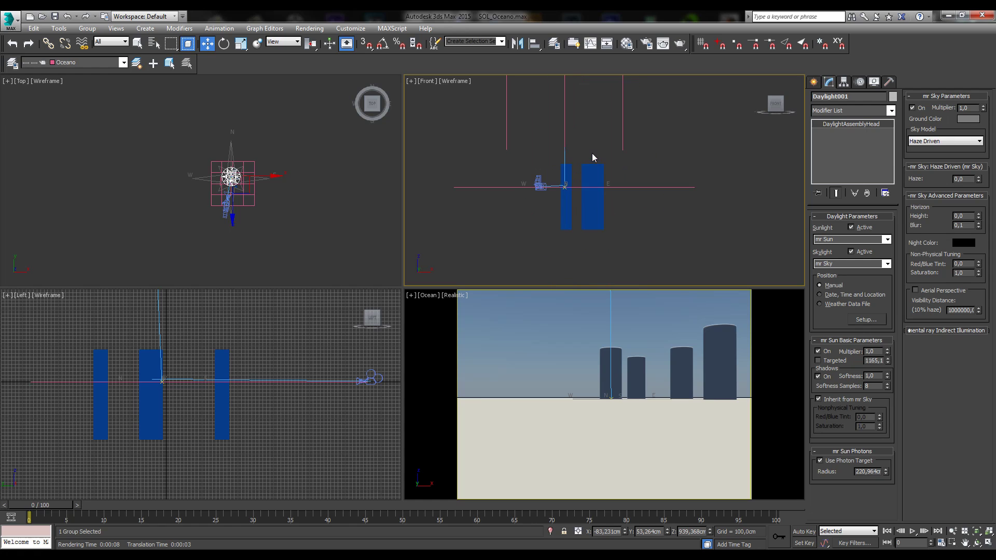
pyautogui.scroll(-2, 582, 166)
pyautogui.scroll(4, 234, 177)
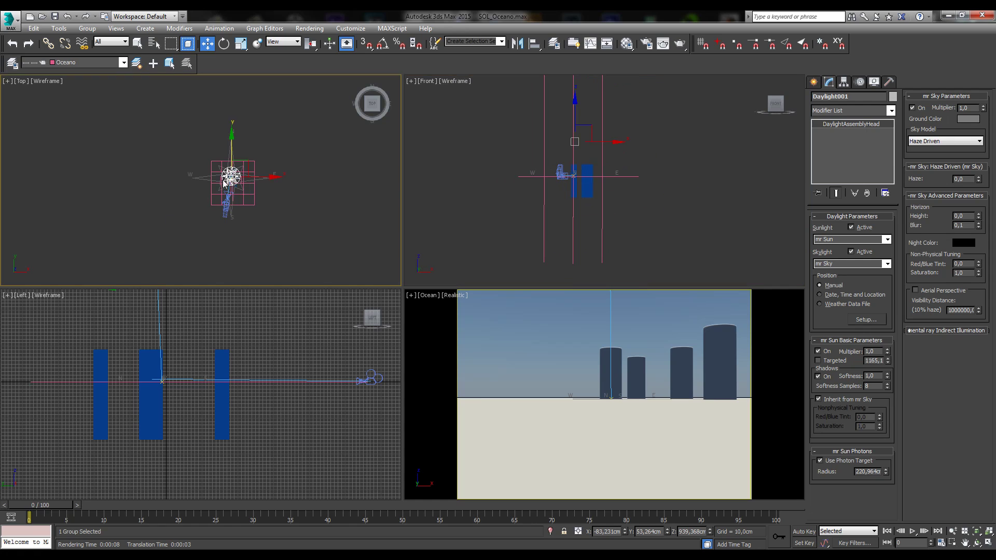
pyautogui.scroll(3, 238, 171)
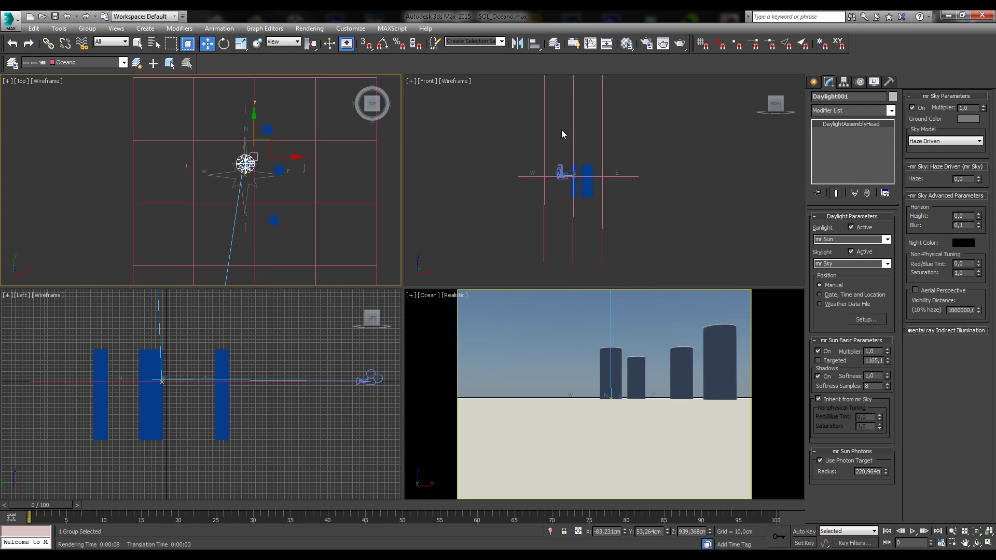
pyautogui.moveTo(563, 134); pyautogui.dragTo(556, 213, button='middle')
pyautogui.moveTo(608, 238); pyautogui.dragTo(606, 178, button='middle')
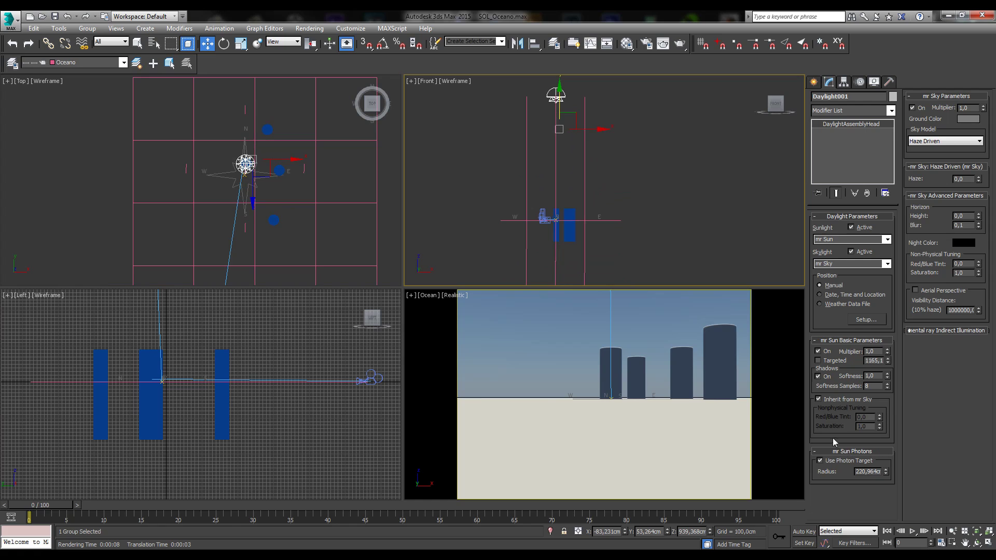
pyautogui.click(620, 172)
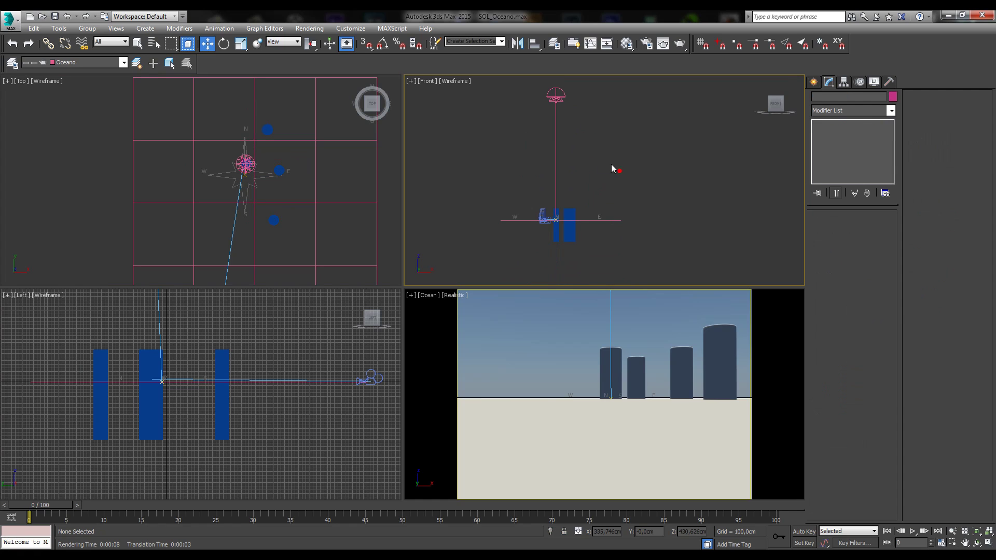
# Turn off Use Photon Target for the Daylight's sun, deselect the light and make the Ocean camera view active.
pyautogui.click(555, 98)
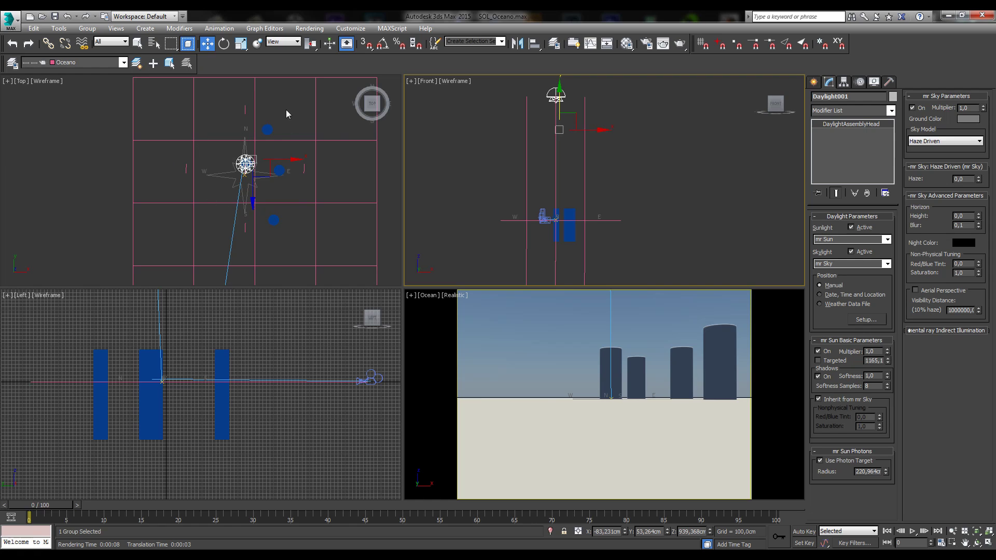
pyautogui.scroll(-3, 331, 203)
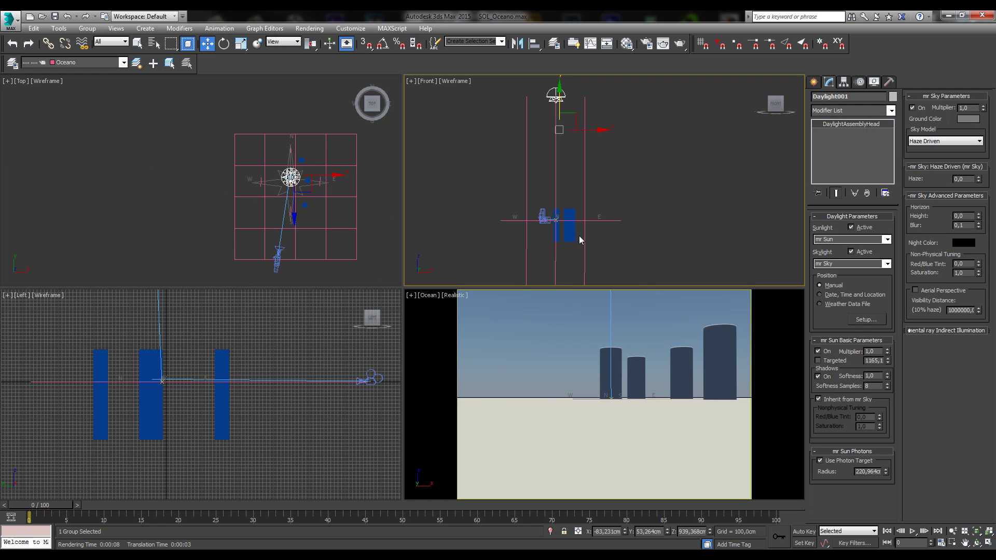
pyautogui.moveTo(580, 236); pyautogui.dragTo(580, 227, button='middle')
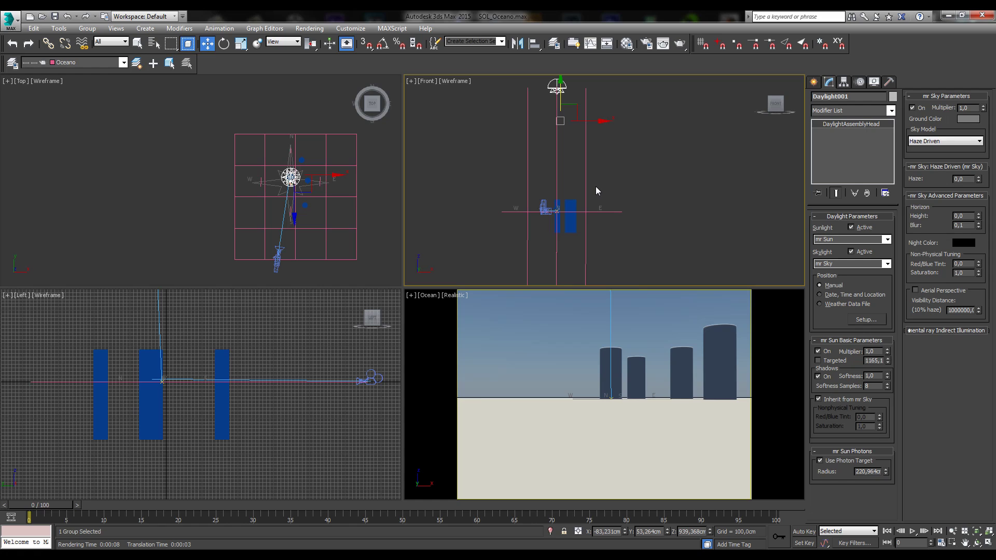
pyautogui.click(840, 463)
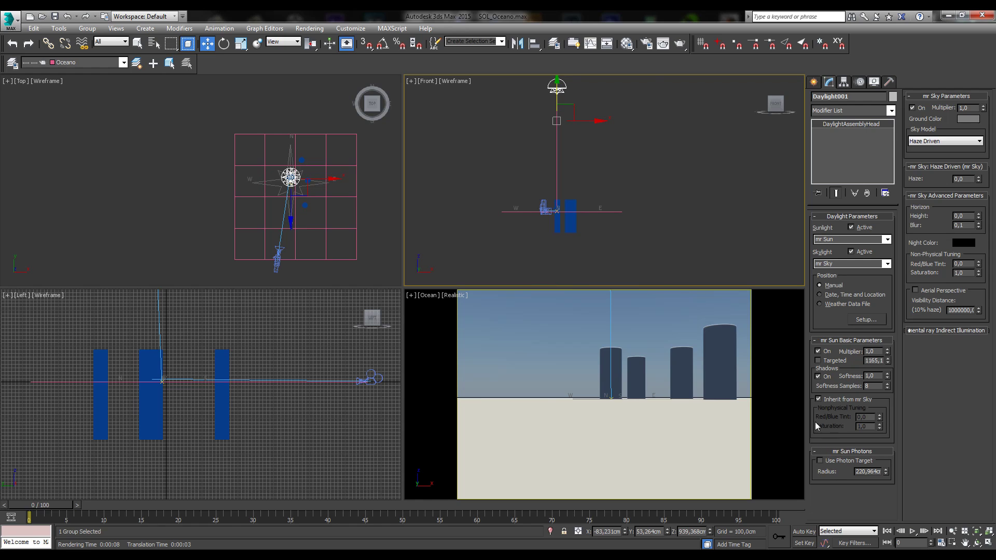
pyautogui.rightClick(658, 327)
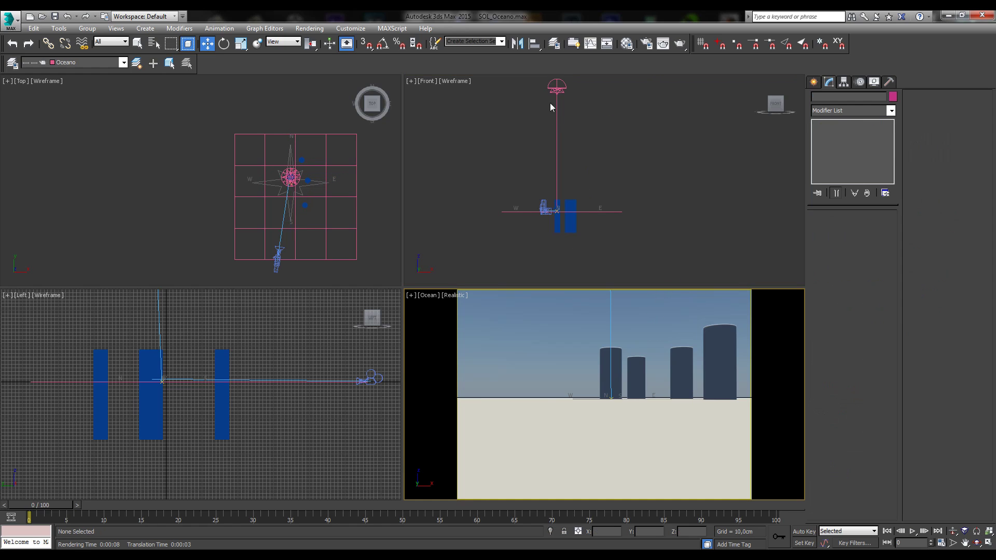
# Switch the Daylight's mr Sky off and back on, and deselect the light in the Front view.
pyautogui.click(554, 85)
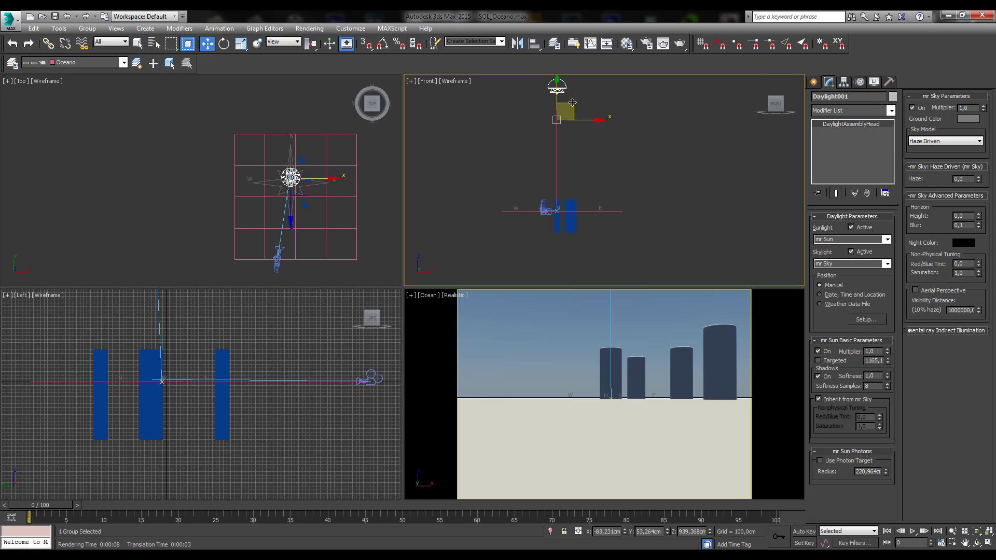
pyautogui.click(572, 98)
pyautogui.click(553, 87)
pyautogui.click(912, 108)
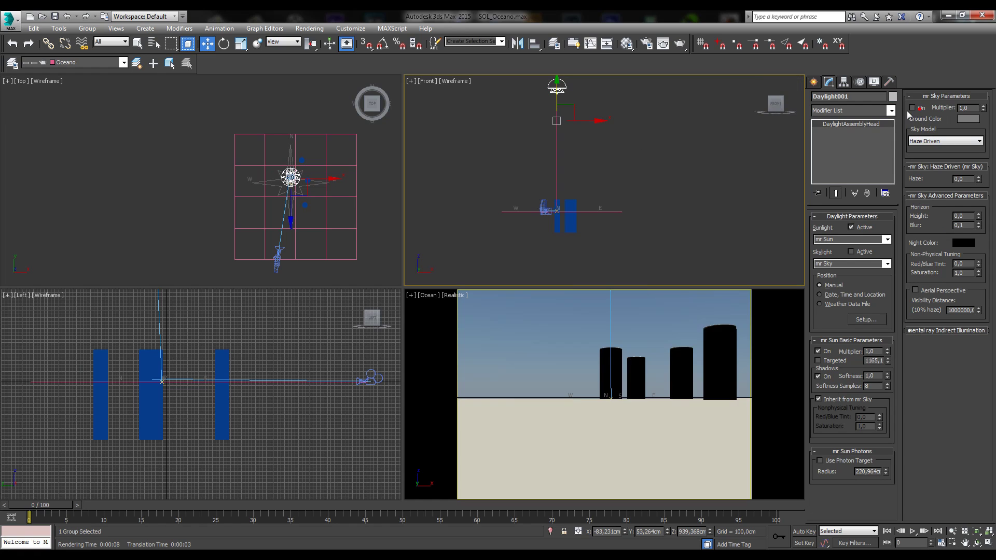
pyautogui.click(912, 108)
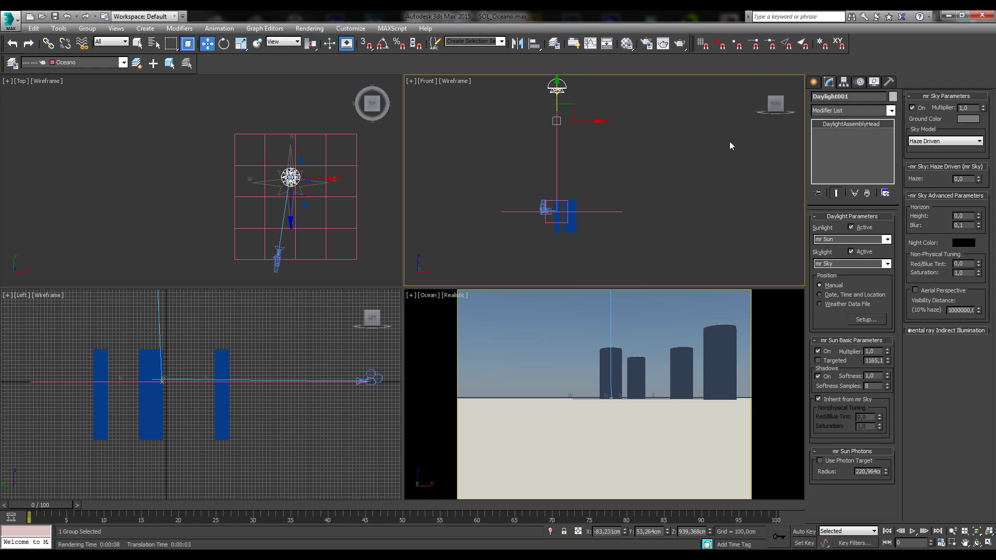
pyautogui.click(572, 95)
pyautogui.click(556, 88)
pyautogui.click(576, 110)
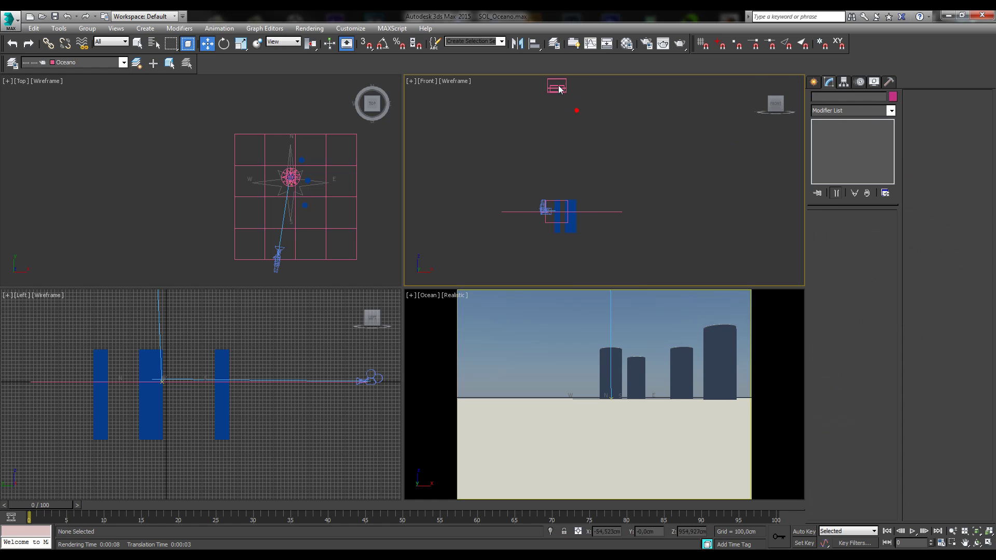
pyautogui.moveTo(568, 90); pyautogui.dragTo(568, 111, button='middle')
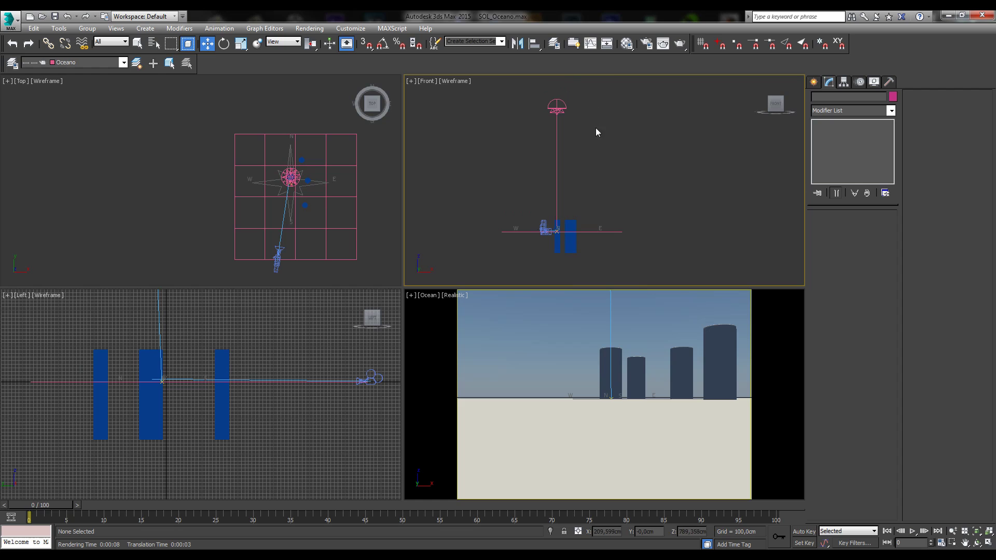
# Turn off the Daylight's mr Sky, render the Ocean camera view and close the rendered image.
pyautogui.click(566, 111)
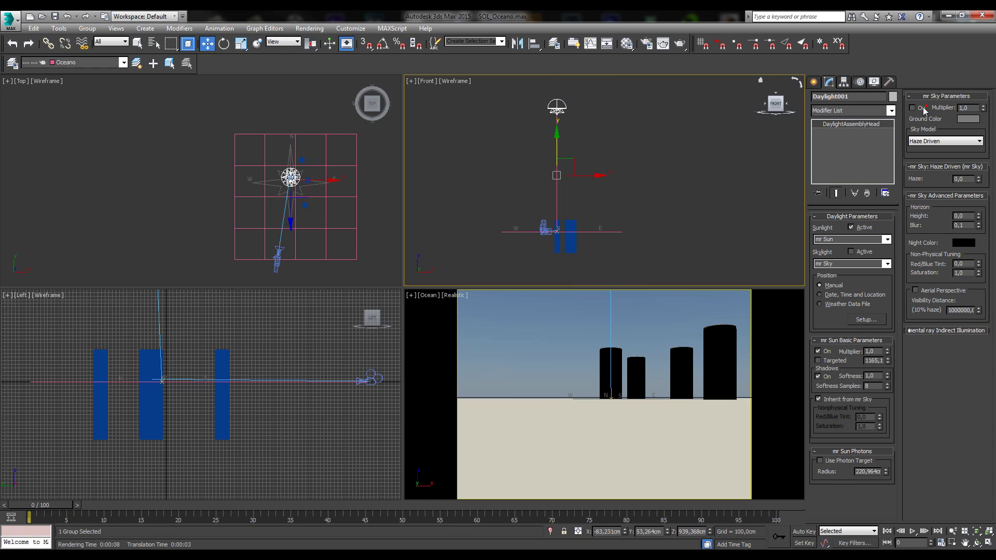
pyautogui.click(580, 138)
pyautogui.scroll(4, 537, 124)
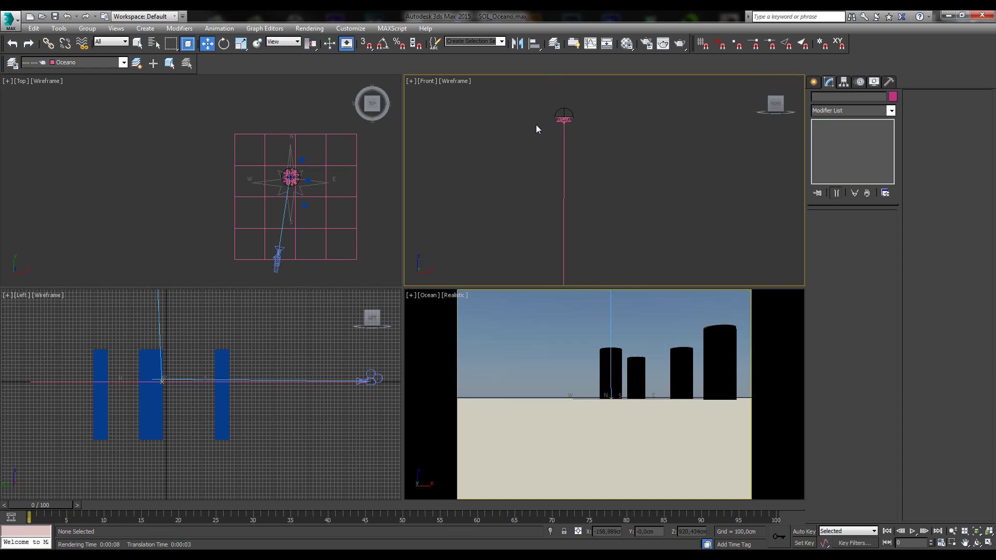
pyautogui.click(686, 297)
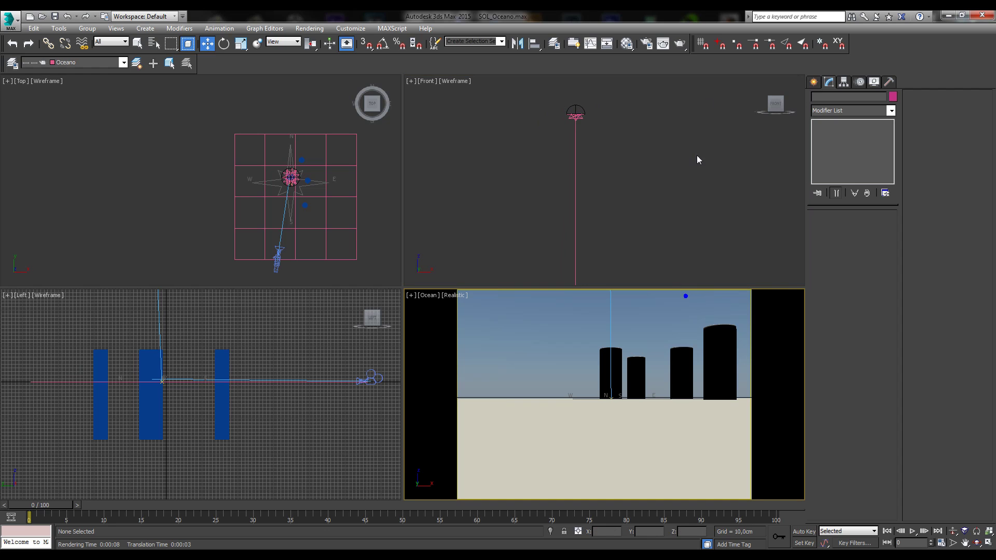
pyautogui.click(682, 48)
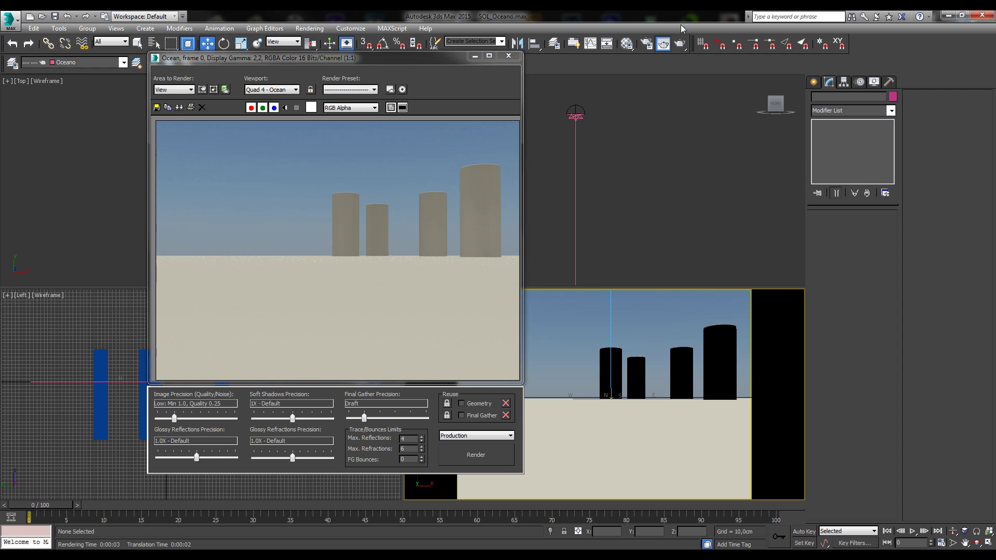
pyautogui.click(509, 59)
# Turn the Daylight's mr Sky back on, deselect the light and render the Ocean camera view.
pyautogui.click(575, 111)
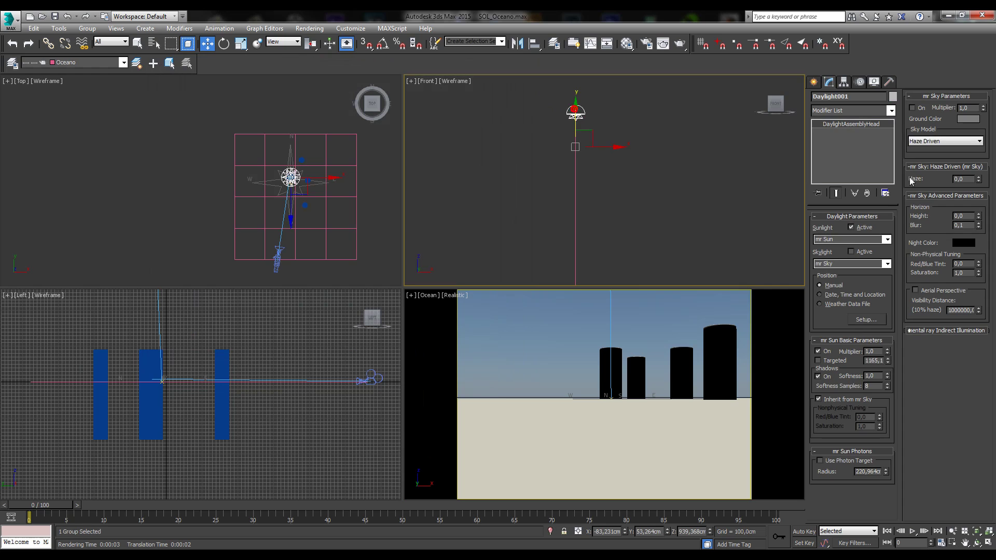
pyautogui.click(913, 108)
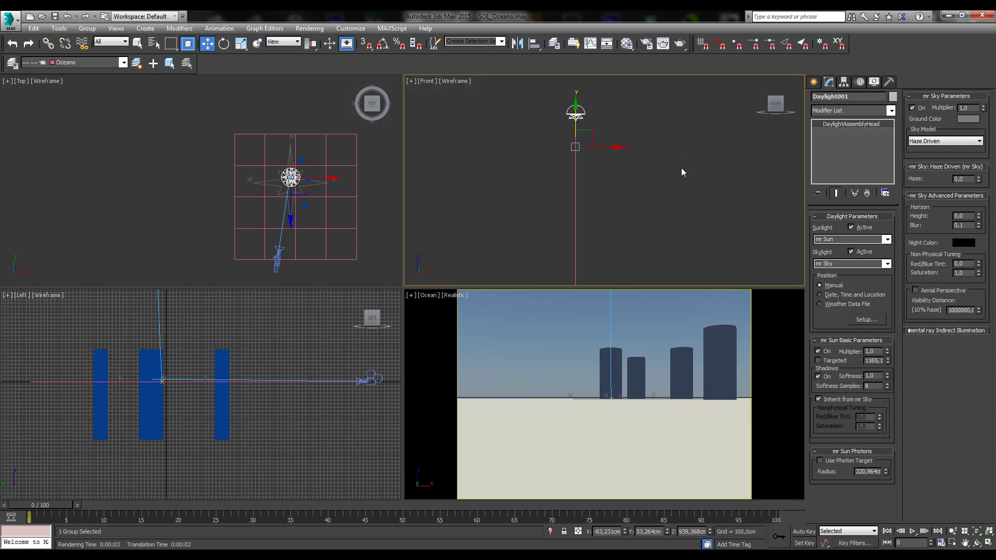
pyautogui.click(681, 167)
pyautogui.click(587, 365)
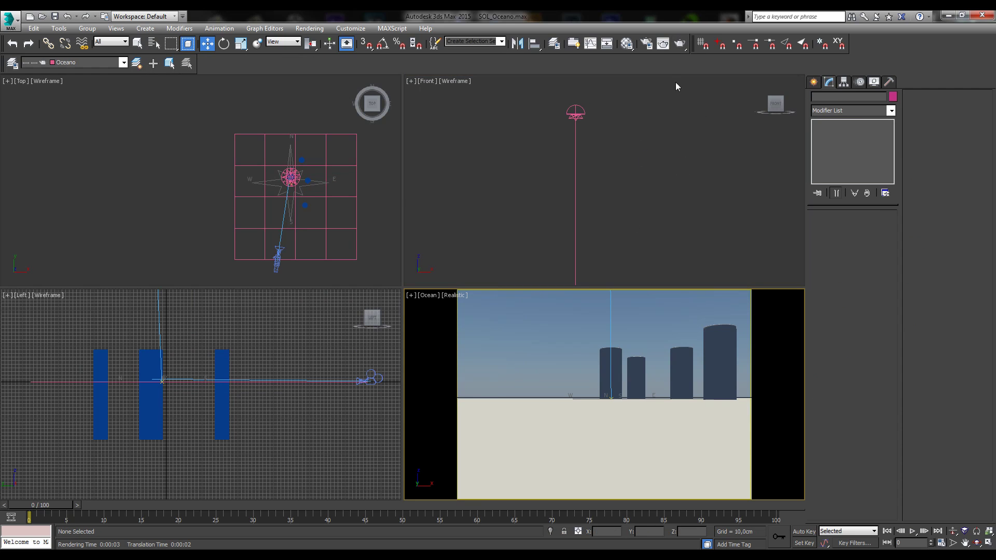
pyautogui.click(663, 43)
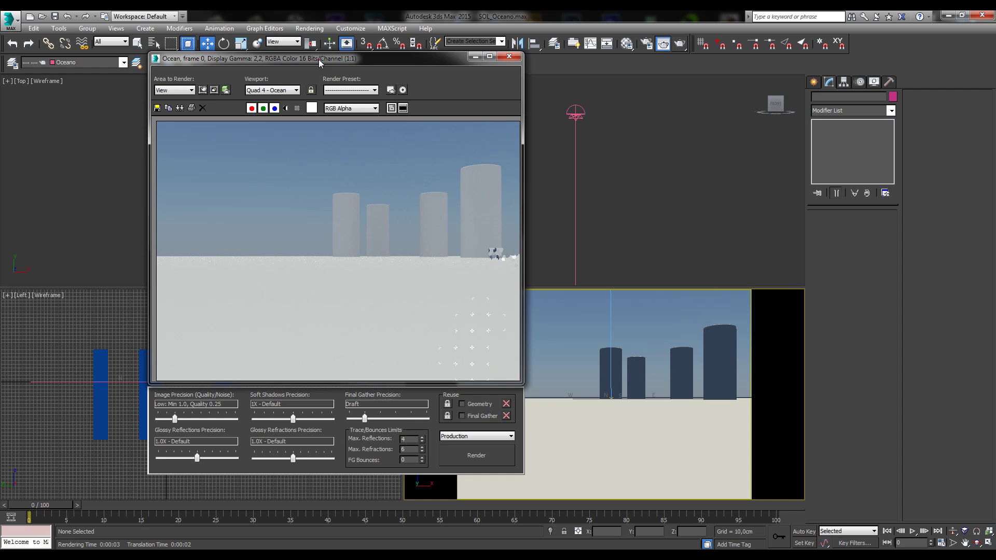
# Open the RAM Player for comparing renders, place it beside the rendered frame window and render the Ocean view again.
pyautogui.moveTo(318, 59); pyautogui.dragTo(237, 69)
pyautogui.click(309, 28)
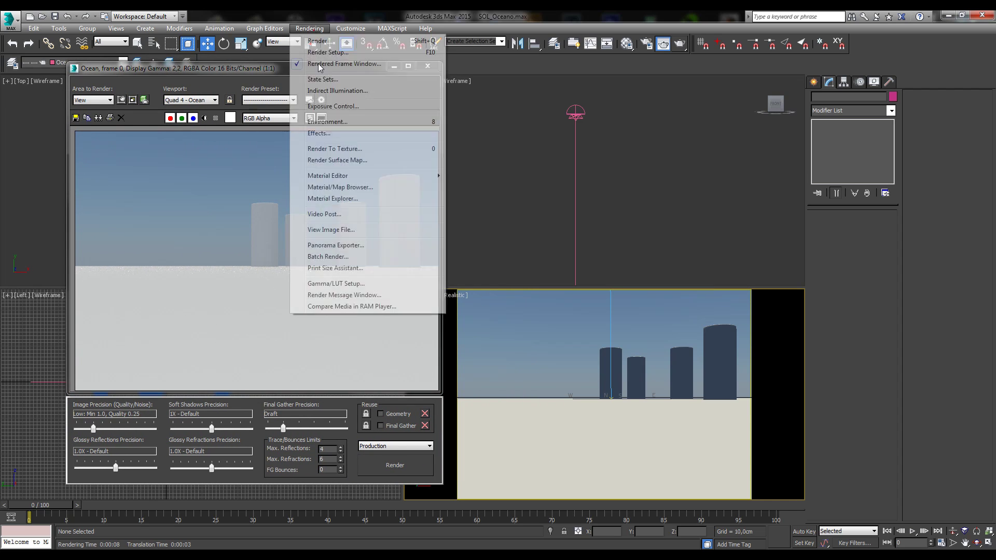
pyautogui.click(317, 40)
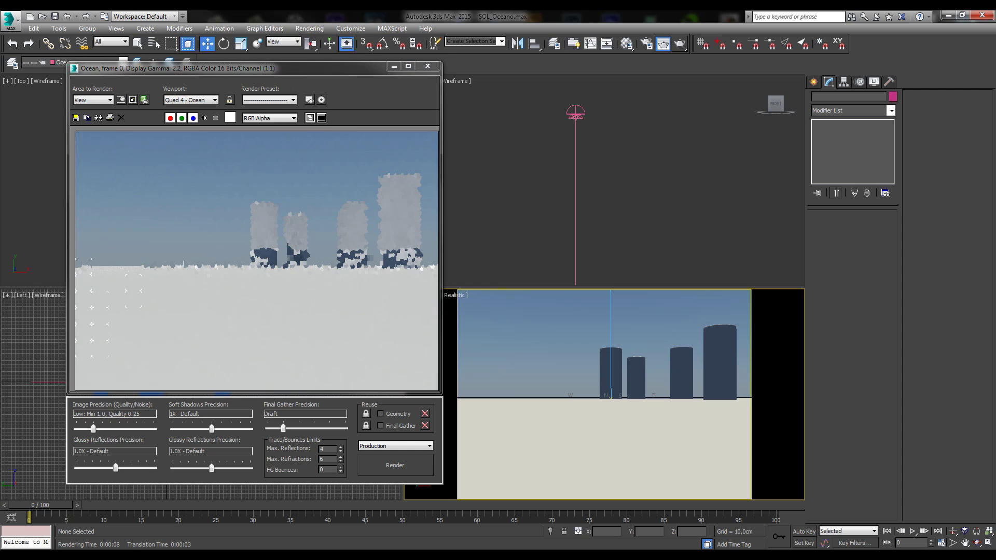
pyautogui.click(309, 28)
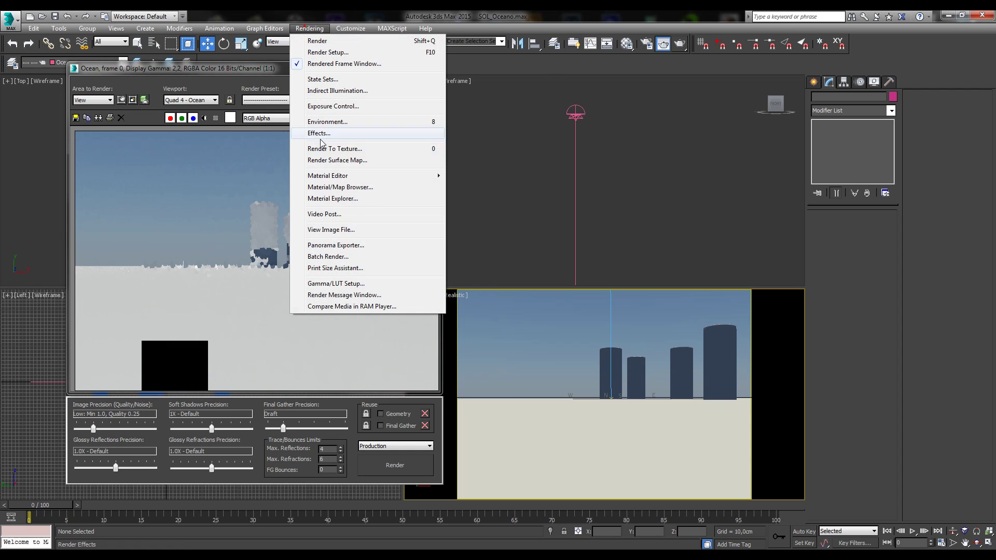
pyautogui.click(338, 306)
pyautogui.moveTo(408, 123); pyautogui.dragTo(814, 66)
pyautogui.click(375, 468)
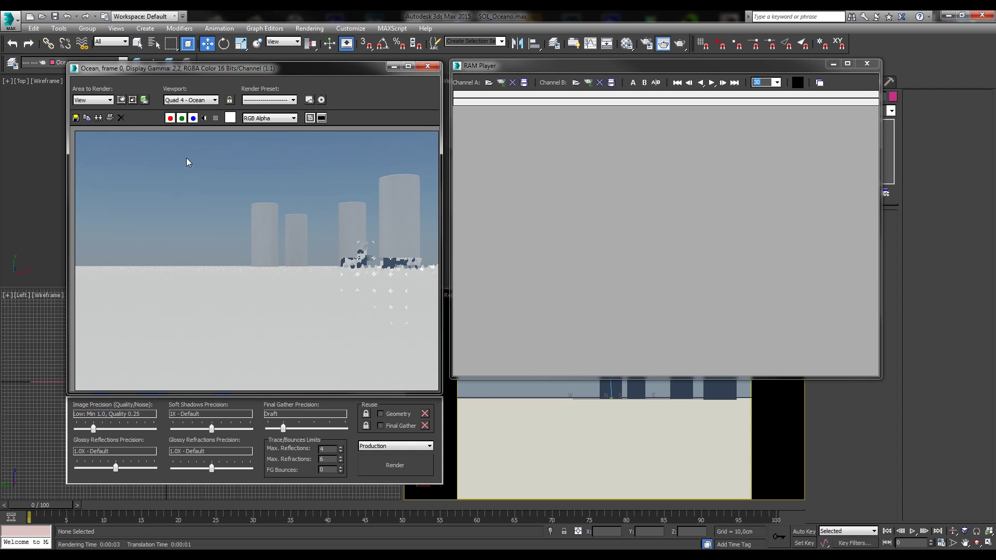
# Load the last rendered Ocean image into channel A of the RAM Player.
pyautogui.click(501, 83)
pyautogui.click(692, 270)
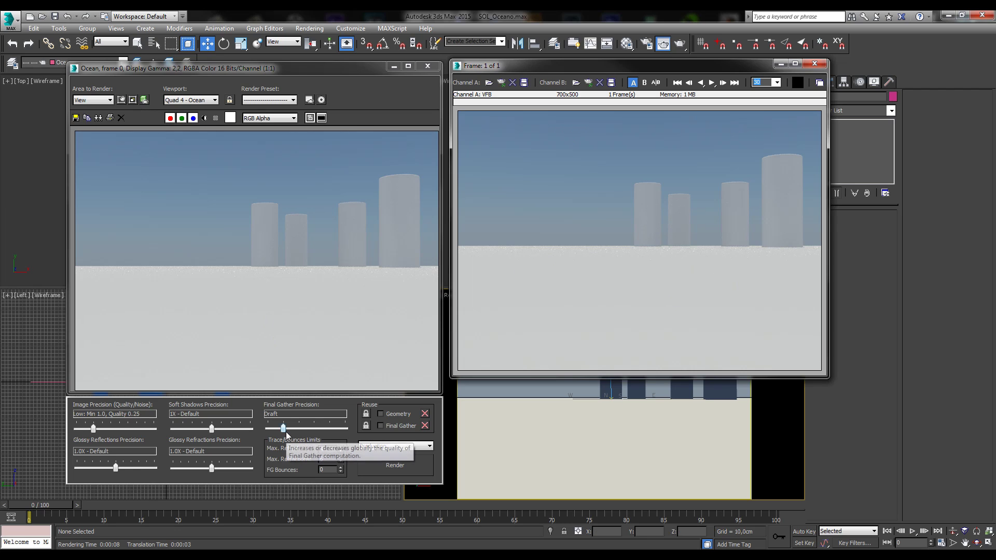
pyautogui.moveTo(283, 429)
pyautogui.mouseDown()
pyautogui.moveTo(270, 429)
pyautogui.moveTo(284, 429)
pyautogui.mouseUp()
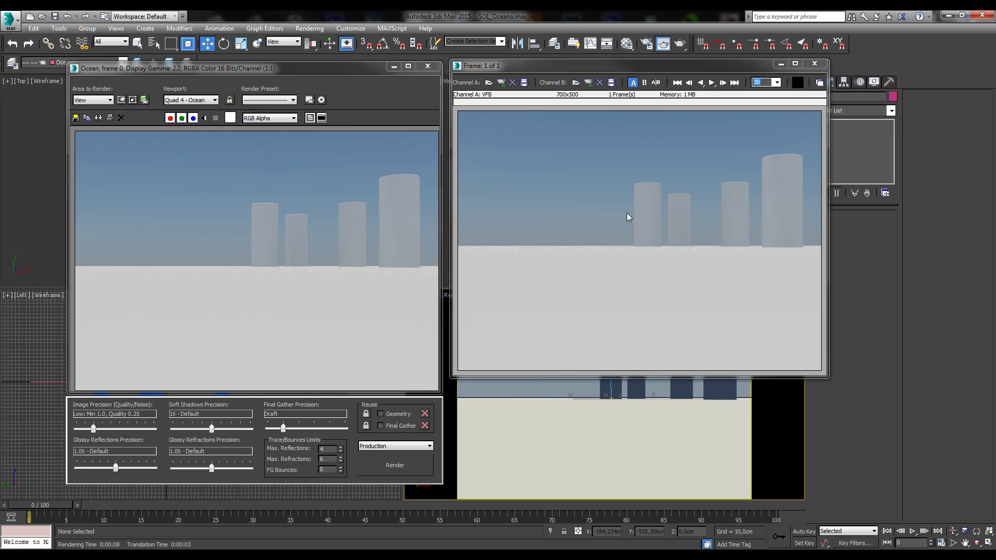
# Select the Daylight in the Front view, turn off its mr Sky and place the RAM Player beside the rendered frame window.
pyautogui.moveTo(541, 65); pyautogui.dragTo(462, 162)
pyautogui.click(575, 112)
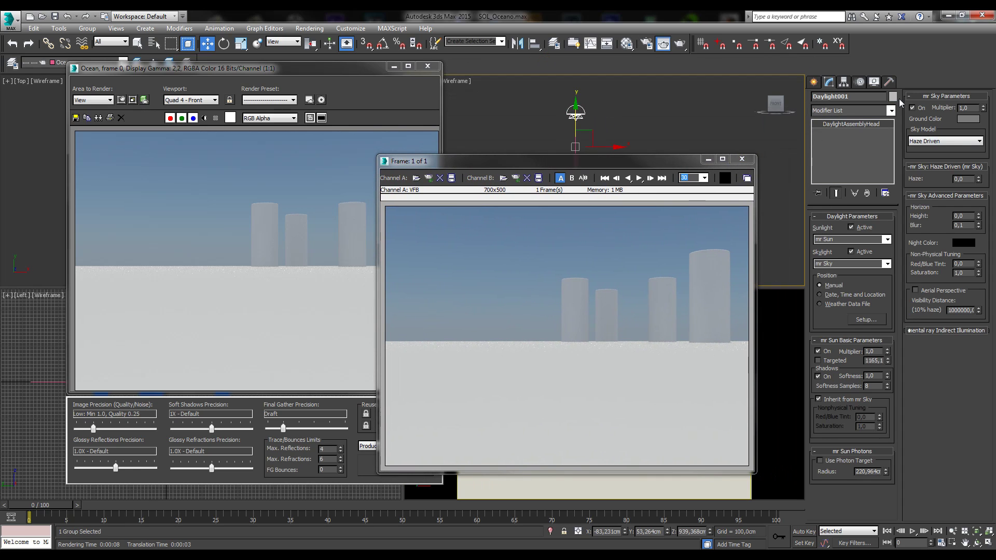
pyautogui.click(913, 107)
pyautogui.moveTo(600, 161); pyautogui.dragTo(717, 52)
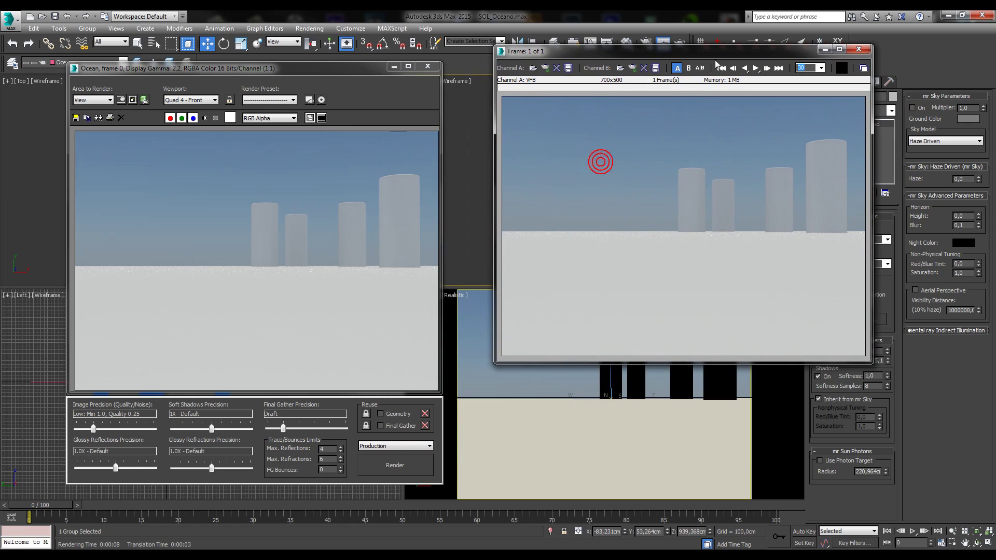
pyautogui.moveTo(599, 55); pyautogui.dragTo(556, 69)
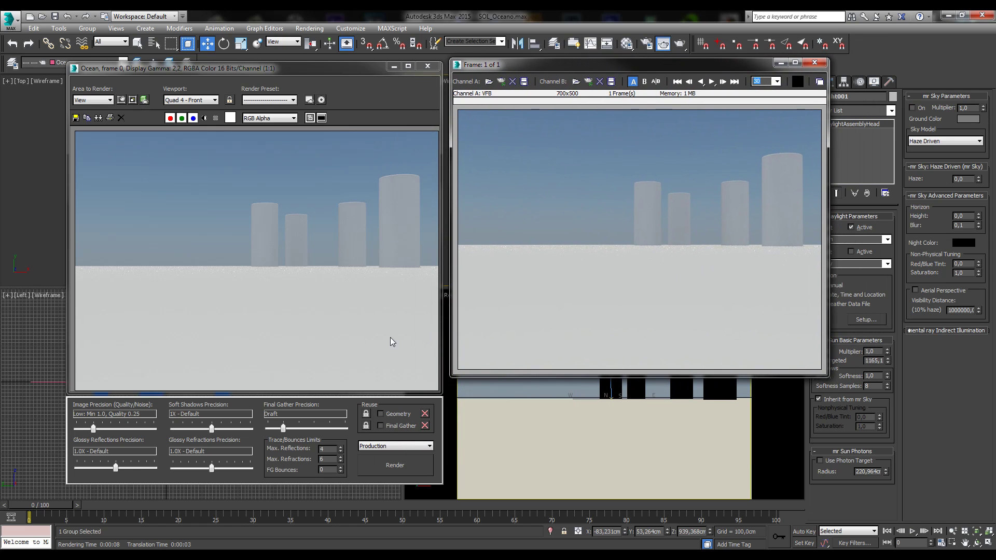
# Make the Ocean camera view active and render it with mr Sky off for comparison with the stored image.
pyautogui.click(378, 462)
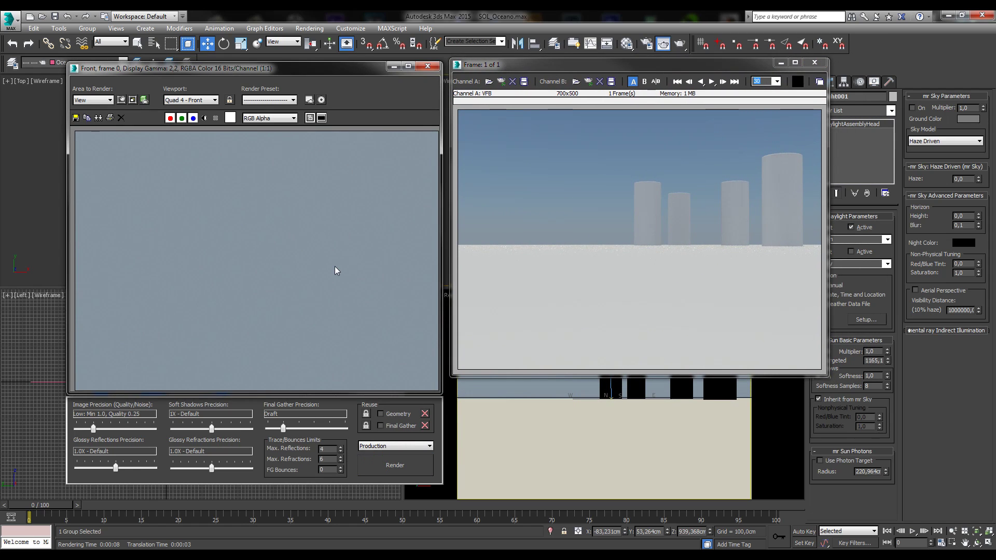
pyautogui.click(689, 380)
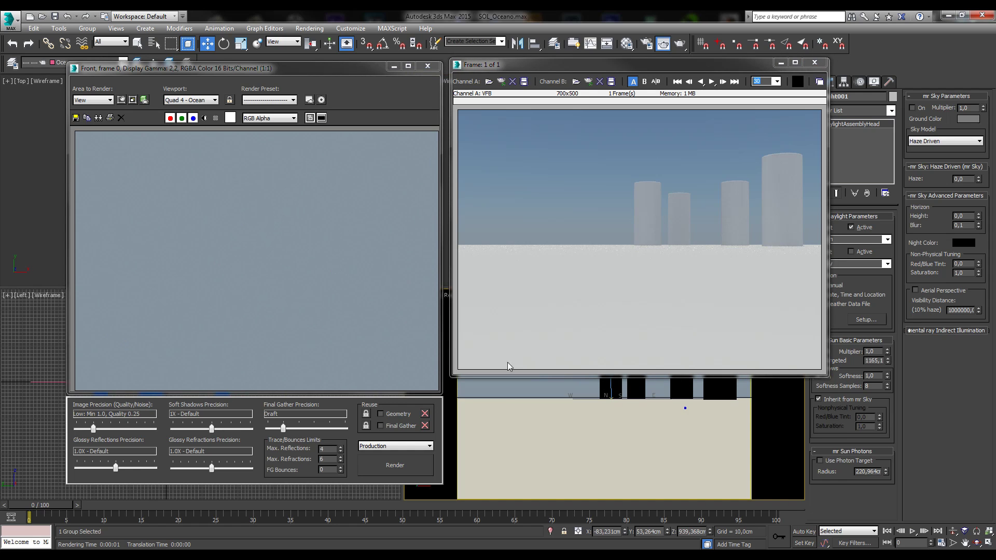
pyautogui.click(396, 466)
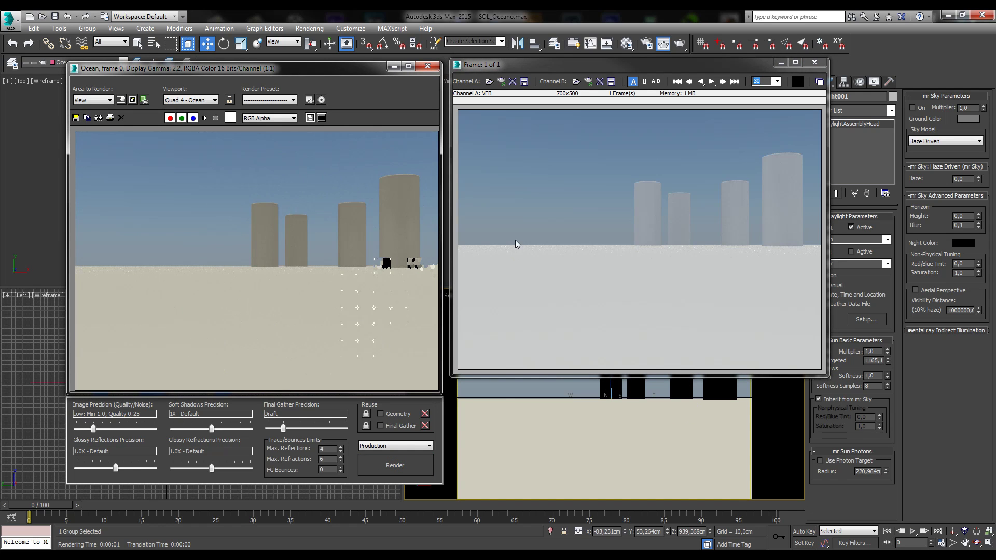
# Compare the new render with the stored image, and close the RAM Player.
pyautogui.moveTo(506, 67); pyautogui.dragTo(506, 82)
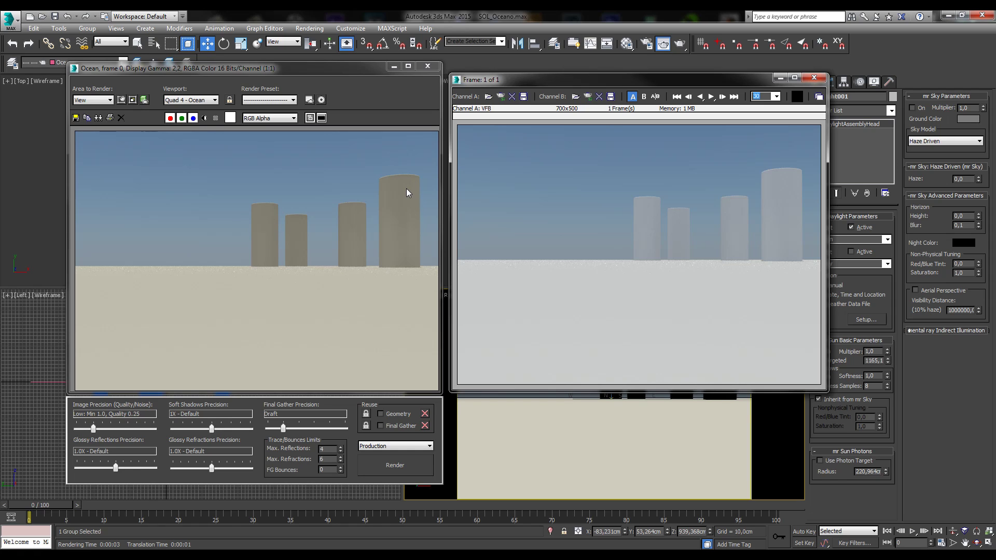
pyautogui.click(814, 77)
pyautogui.click(608, 259)
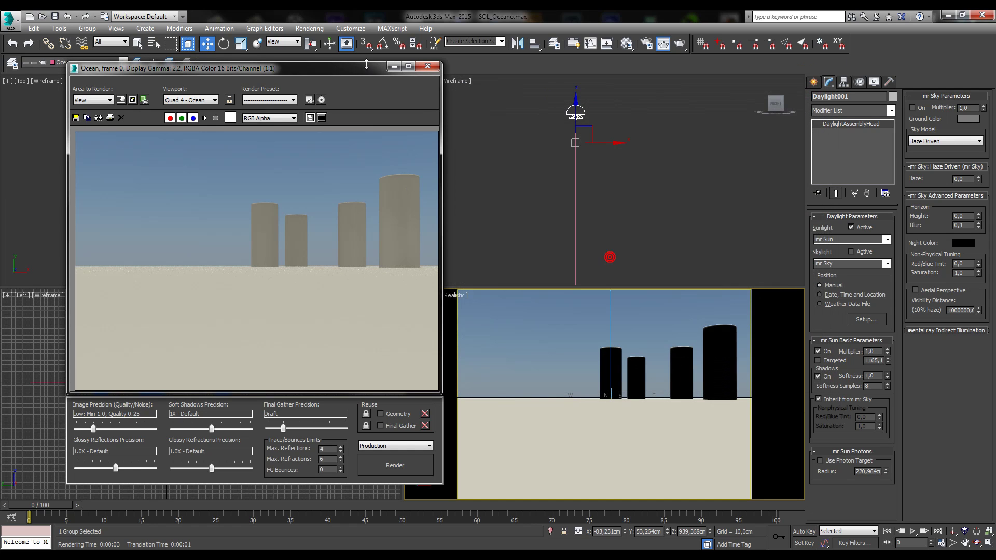
# Turn on mr Sky for the Daylight system, set its multiplier to 2,94, and close the rendered frame.
pyautogui.click(915, 108)
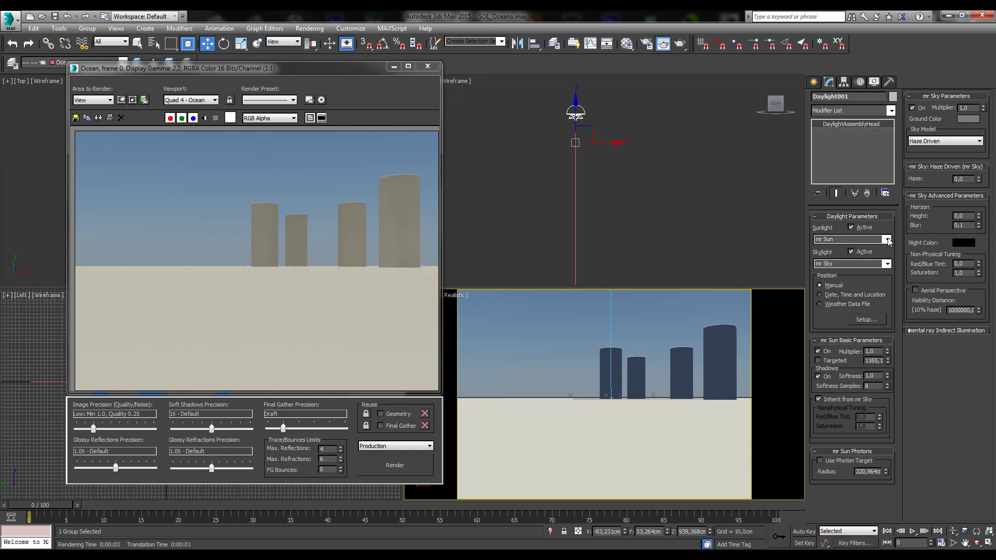
pyautogui.doubleClick(968, 108)
pyautogui.write('2,44')
pyautogui.press('Return')
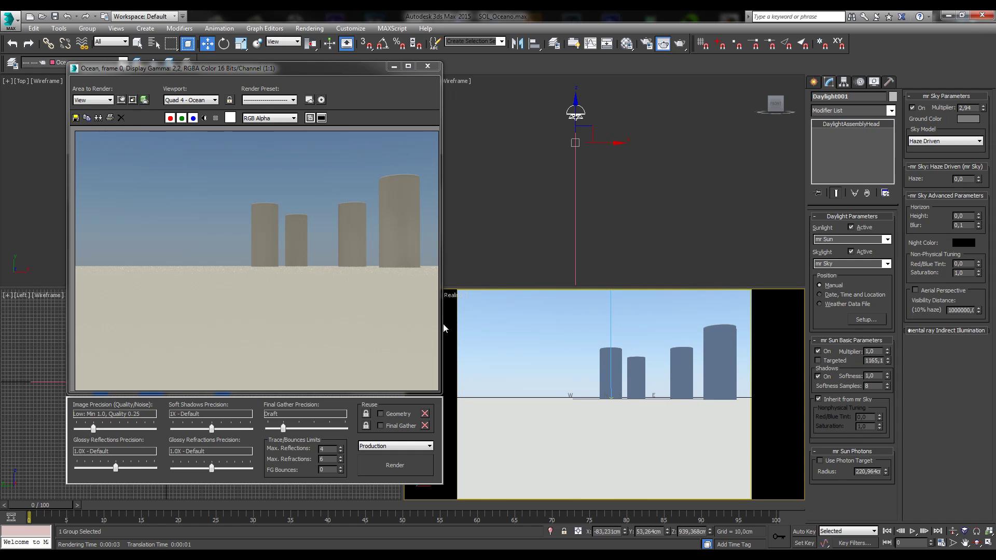
pyautogui.click(427, 66)
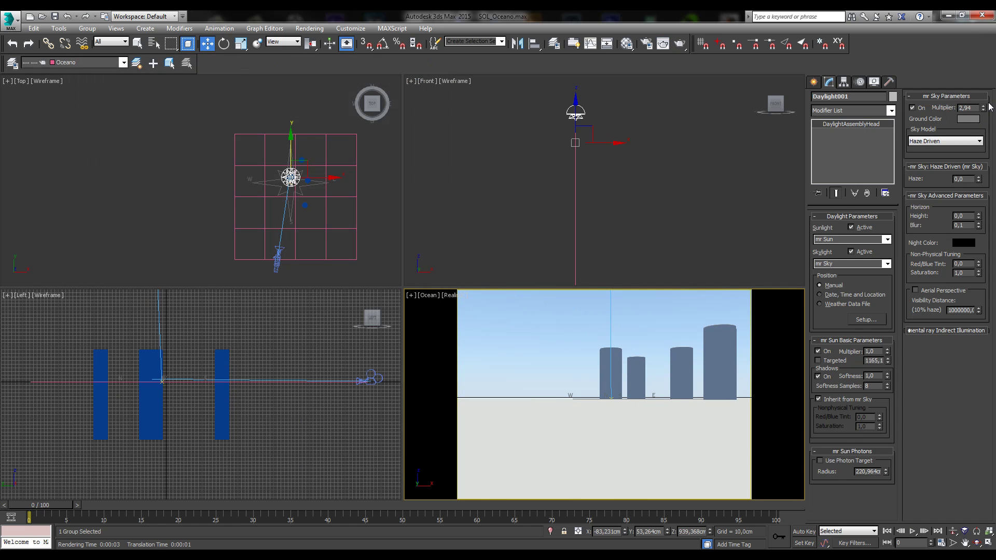
# Lower the mr Sky multiplier to 0,0, restore it to 1,0, and deselect the Daylight system.
pyautogui.moveTo(982, 107)
pyautogui.mouseDown()
pyautogui.moveTo(988, 244)
pyautogui.moveTo(983, 109)
pyautogui.mouseUp()
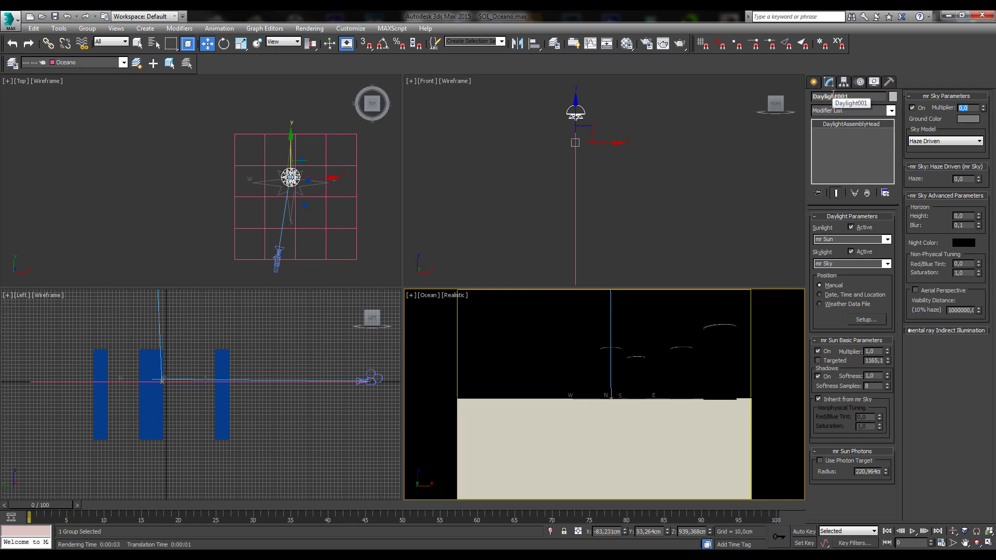
pyautogui.write('1')
pyautogui.press('Return')
pyautogui.click(585, 332)
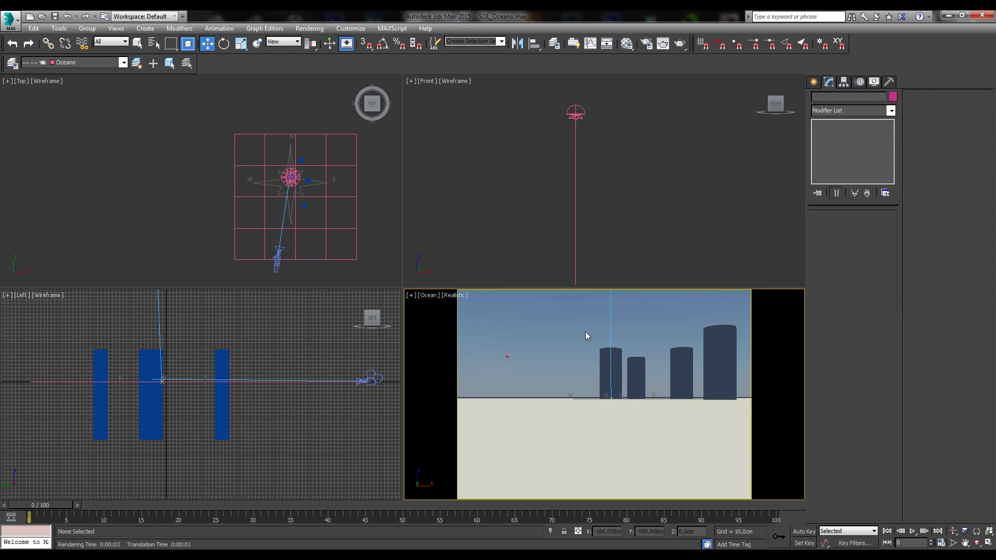
# Maximize the Ocean camera viewport and hide the Oceano layer.
pyautogui.click(988, 543)
pyautogui.click(241, 402)
pyautogui.click(227, 209)
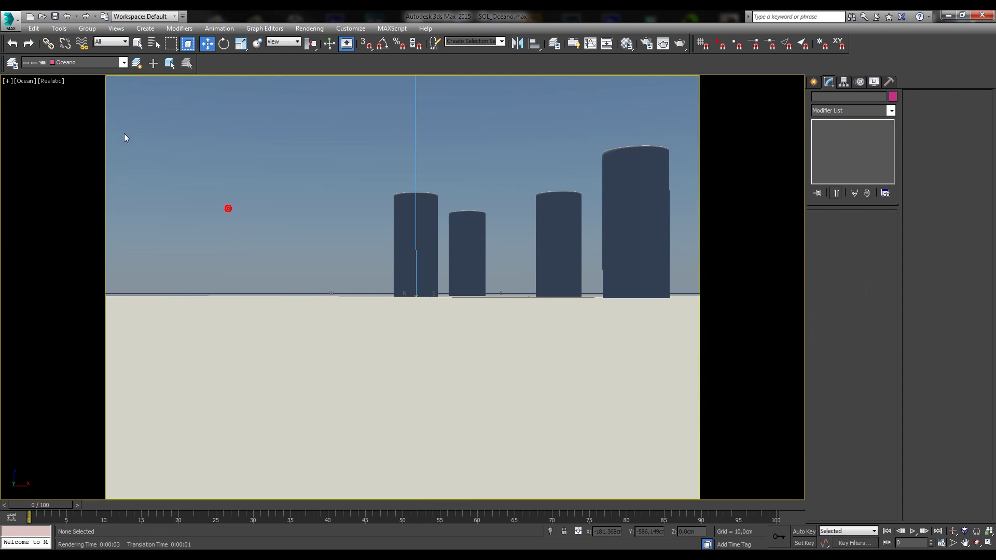
pyautogui.click(12, 63)
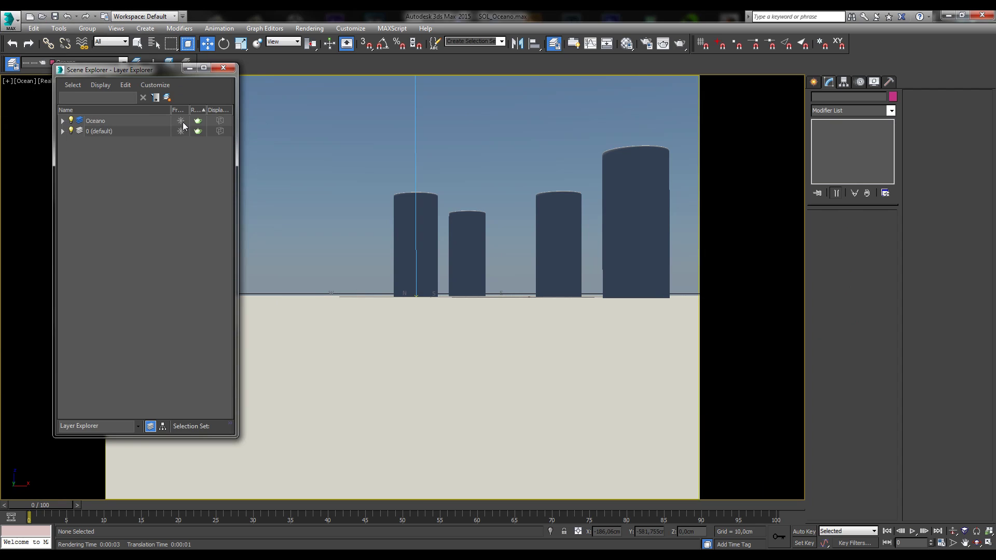
pyautogui.click(71, 121)
pyautogui.click(223, 68)
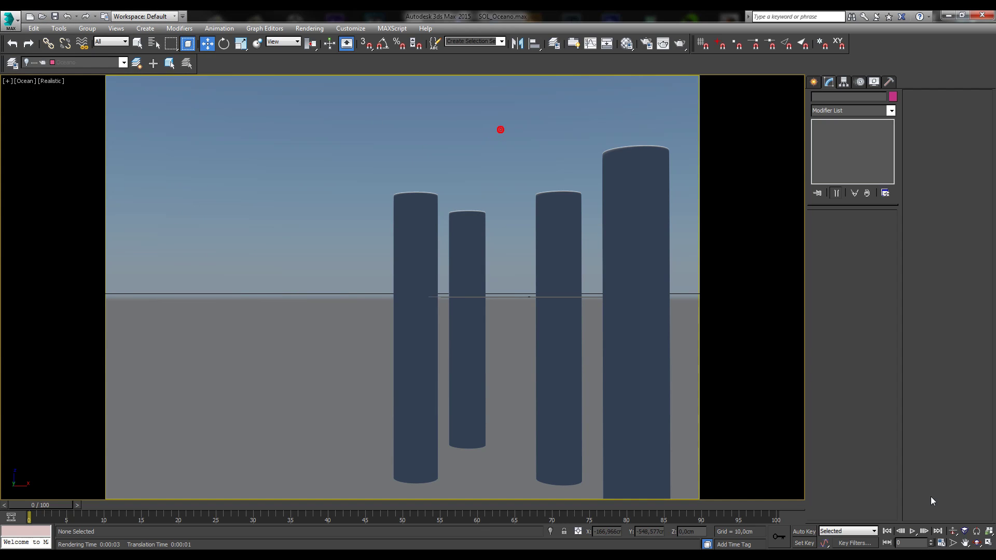
# Restore the four-viewport layout and make the Oceano layer visible again.
pyautogui.click(989, 543)
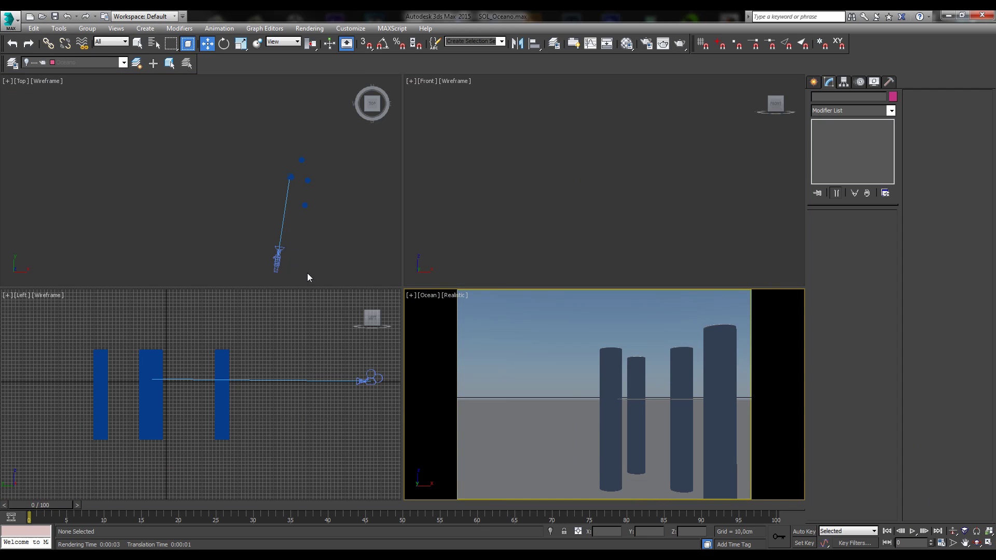
pyautogui.scroll(-5, 331, 239)
pyautogui.scroll(-3, 485, 201)
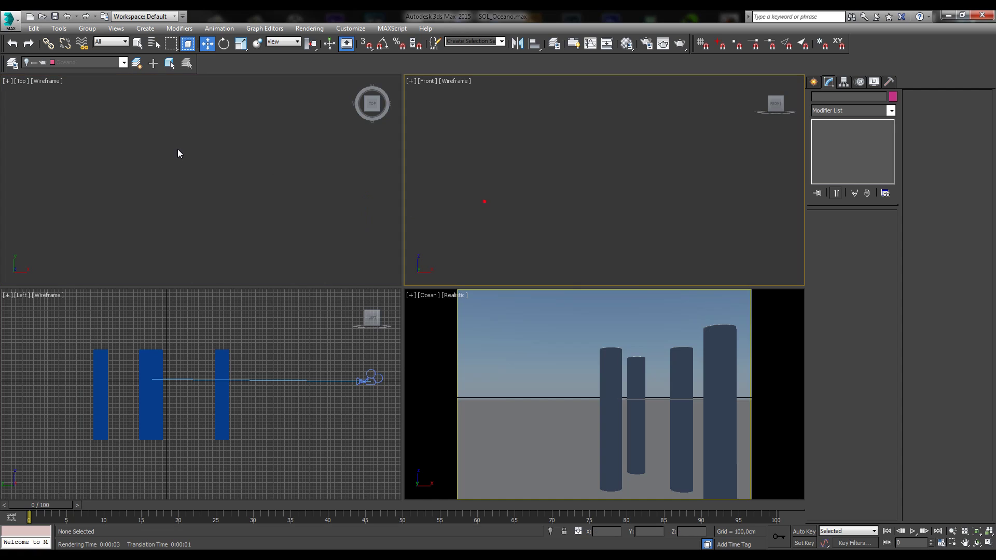
pyautogui.click(12, 63)
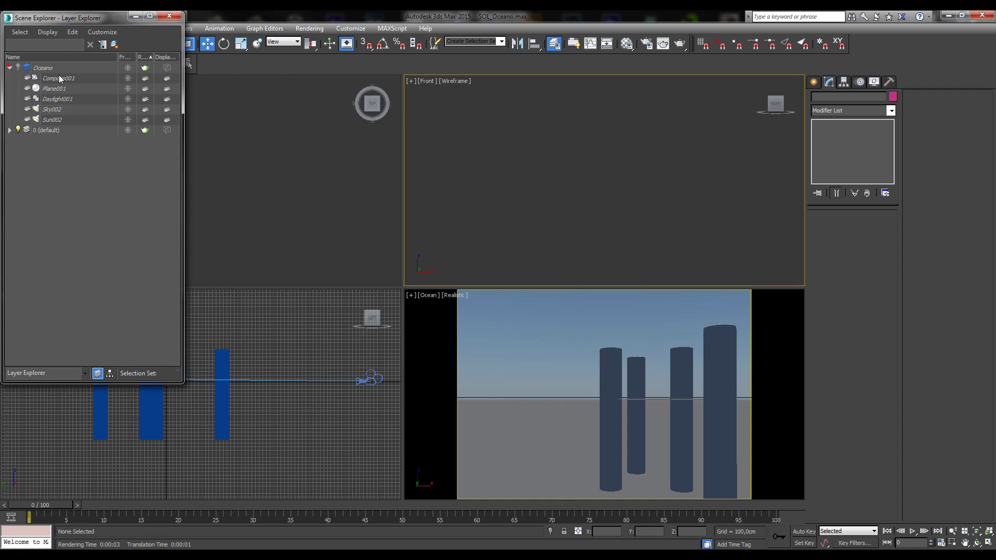
pyautogui.click(19, 68)
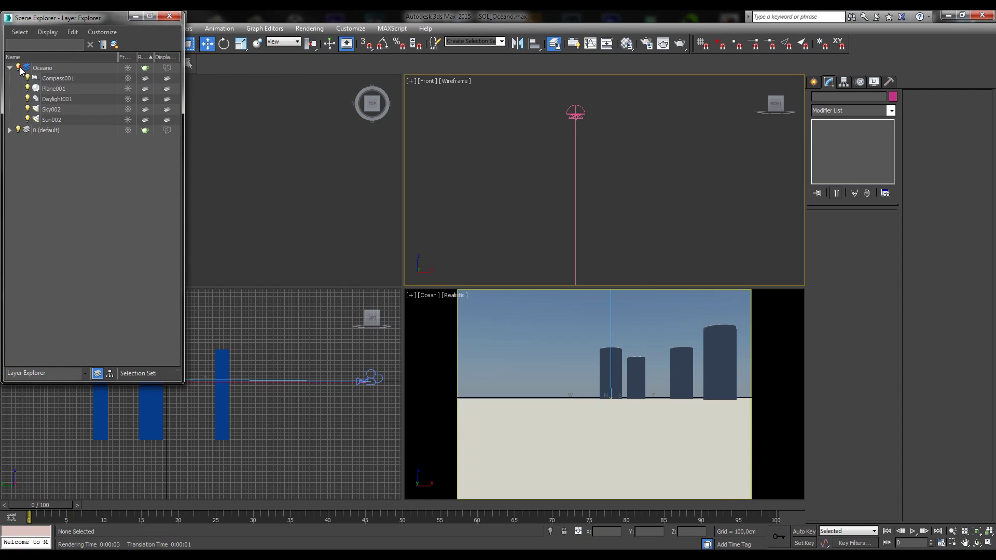
# Hide only the ground plane Plane001, select the Daylight system, and close the layer explorer.
pyautogui.click(563, 443)
pyautogui.rightClick(563, 443)
pyautogui.click(578, 410)
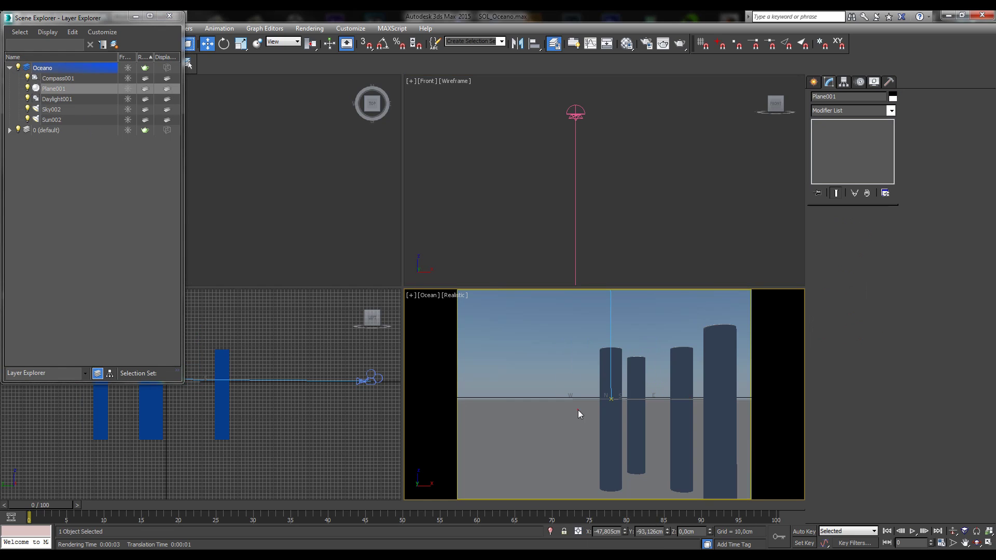
pyautogui.click(584, 114)
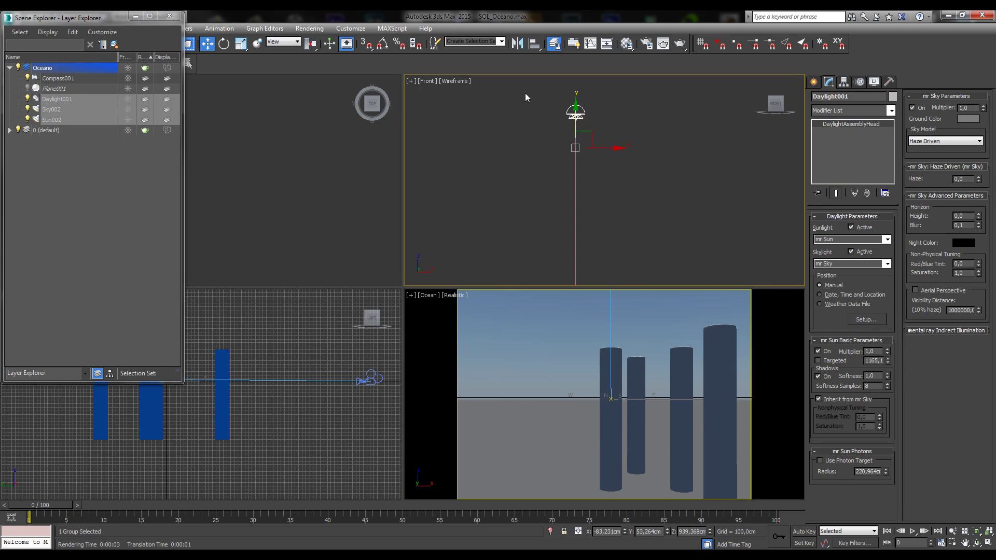
pyautogui.click(169, 18)
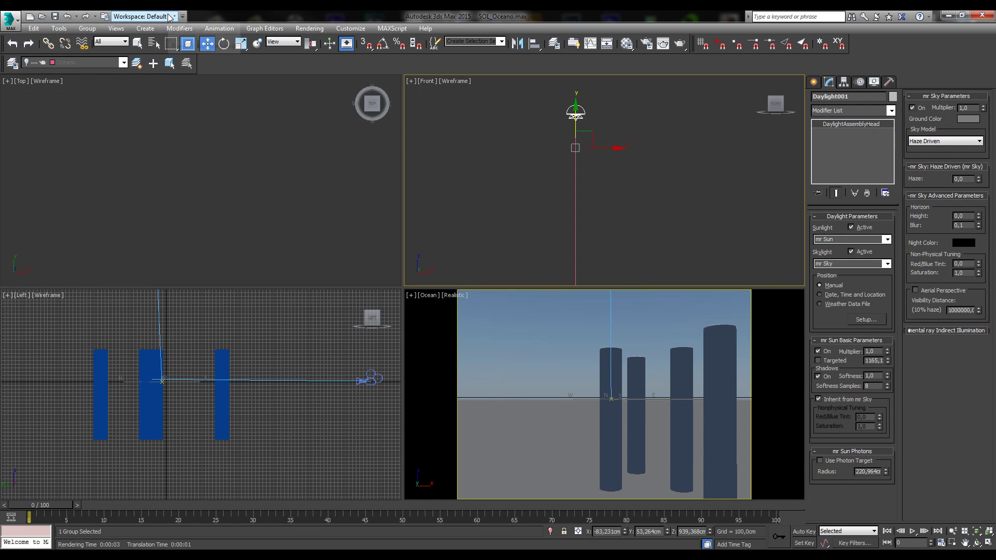
pyautogui.click(547, 432)
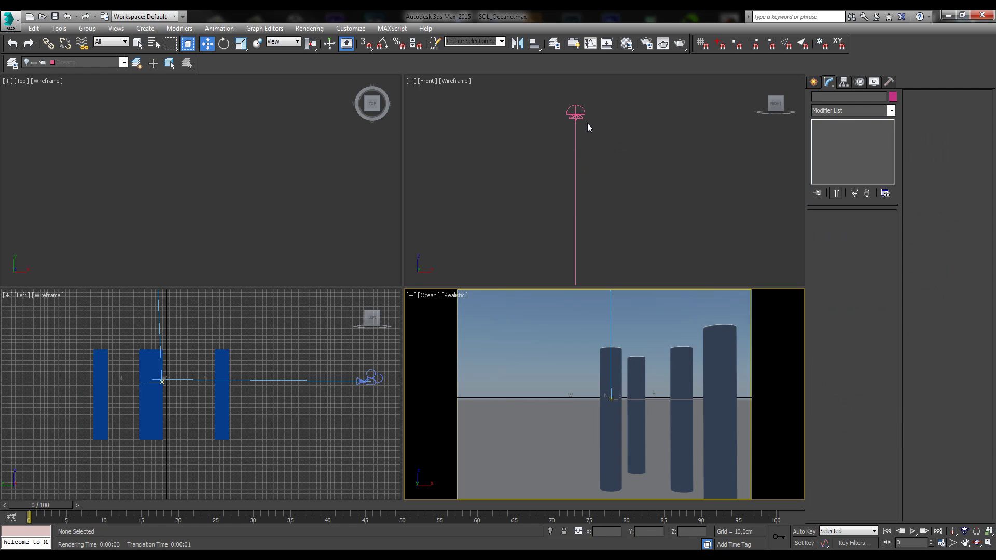
pyautogui.click(580, 118)
pyautogui.click(568, 445)
pyautogui.click(988, 543)
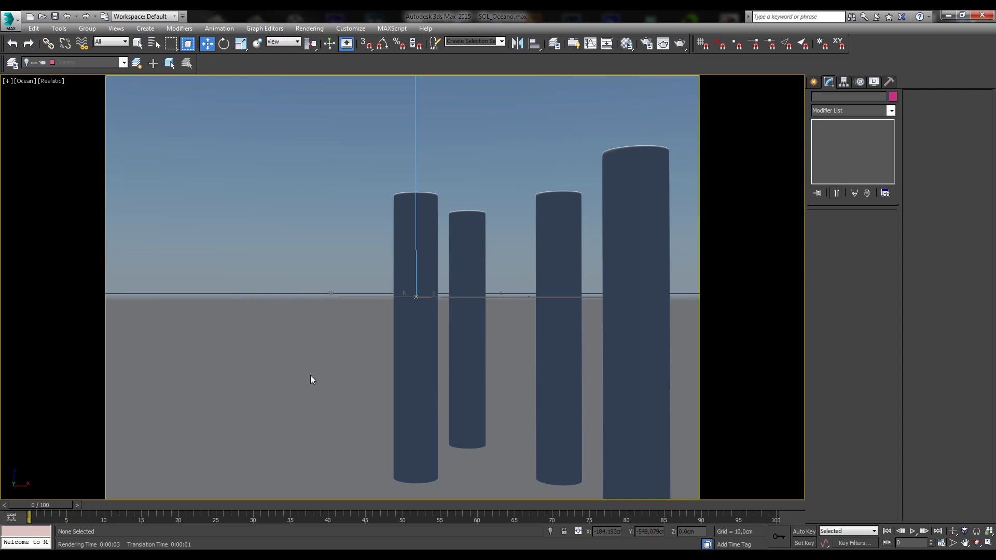
pyautogui.click(986, 543)
# Try cyan and yellow as the Daylight system's mr Sky ground color, discarding the changes.
pyautogui.click(577, 112)
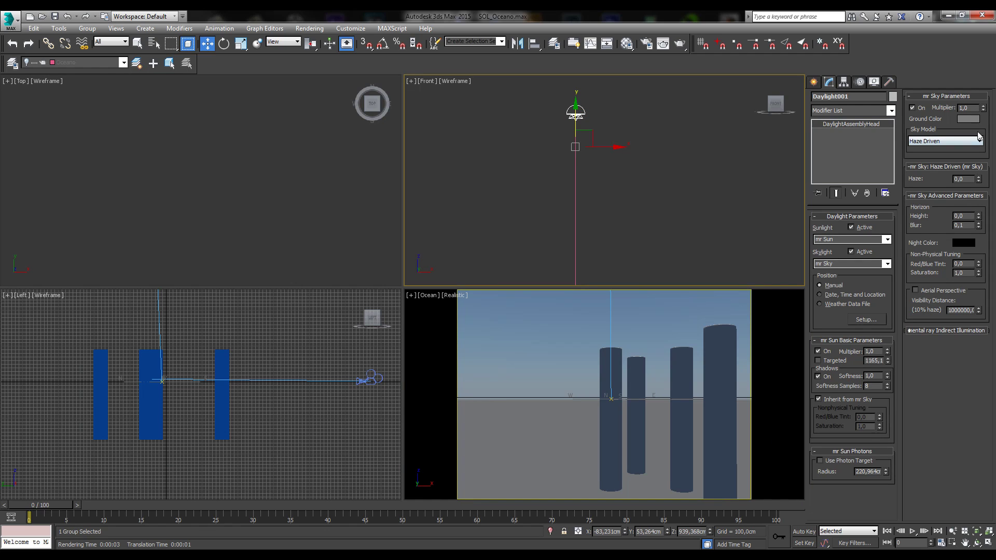
pyautogui.click(969, 119)
pyautogui.click(251, 101)
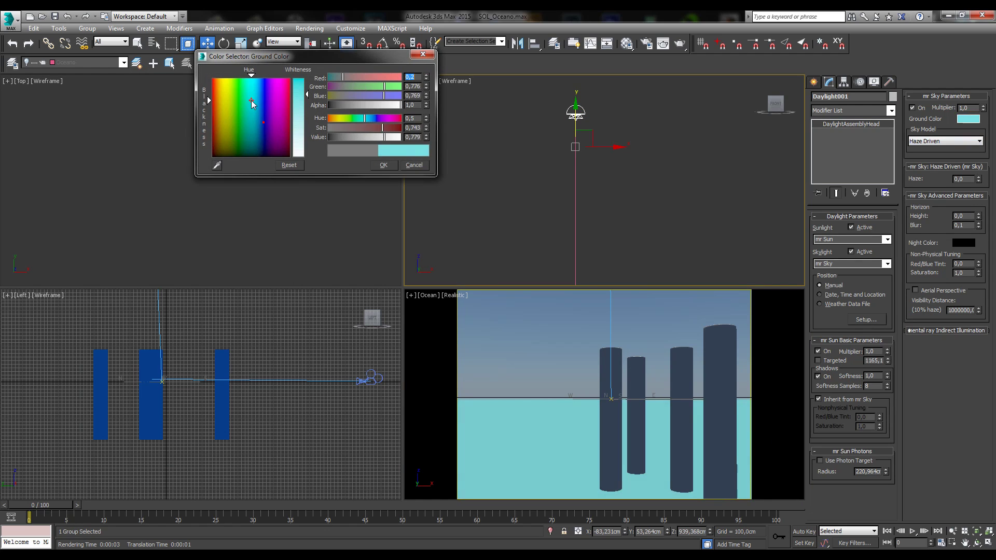
pyautogui.moveTo(270, 98); pyautogui.dragTo(226, 99)
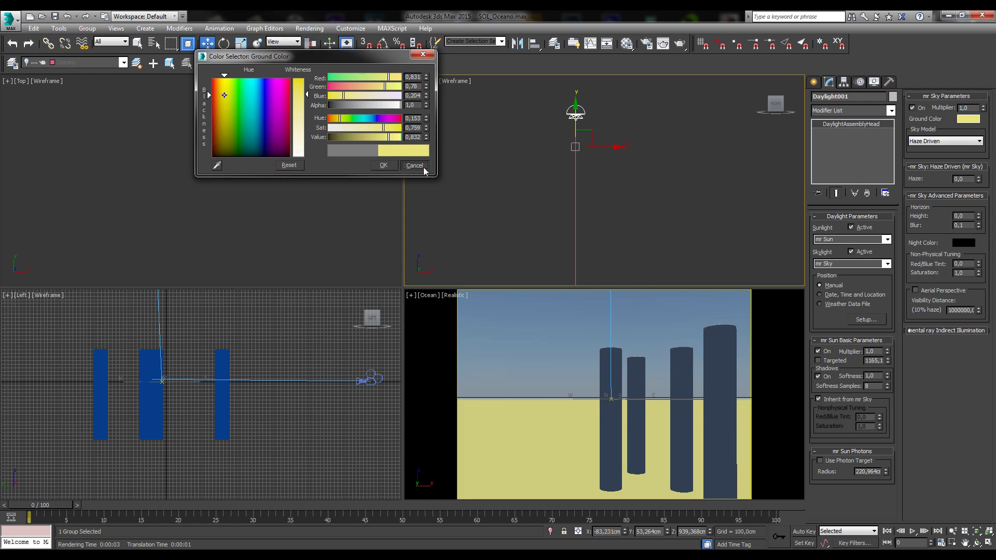
pyautogui.click(414, 164)
# Render the Ocean camera view without the ground plane and close the rendered frame.
pyautogui.rightClick(639, 294)
pyautogui.click(679, 45)
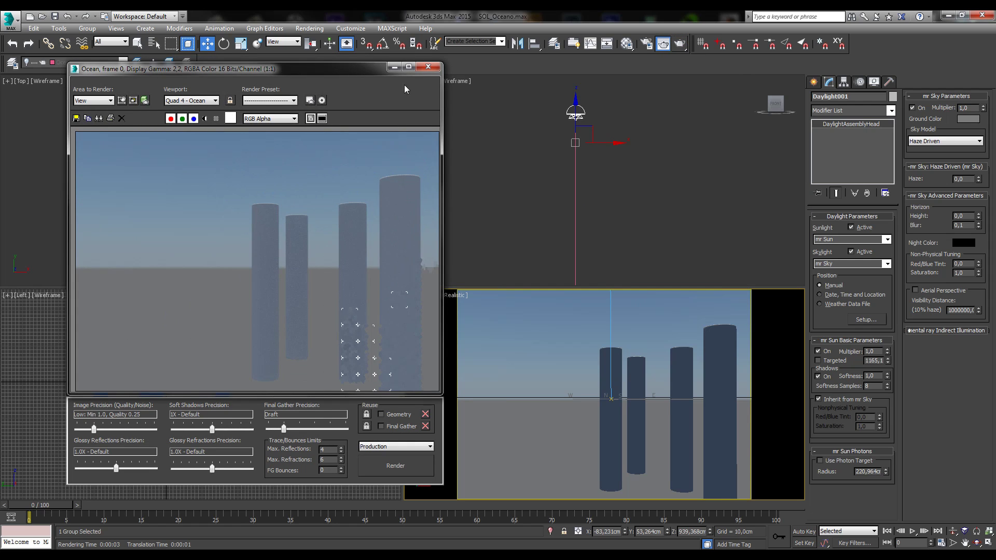
pyautogui.click(428, 66)
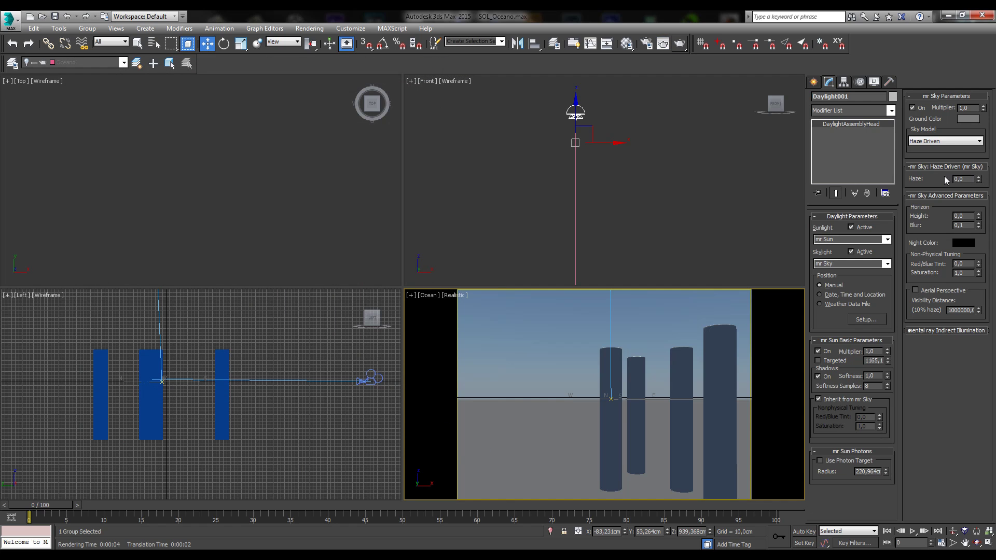
# Set the mr Sky ground color to a dark blue with red 0,018, green 0,028 and blue 0,043.
pyautogui.click(966, 118)
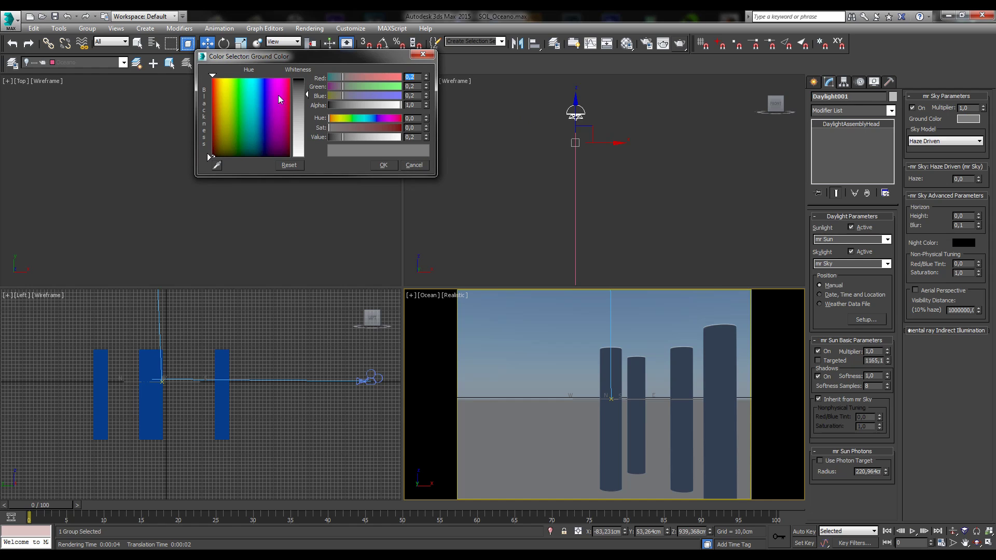
pyautogui.click(423, 54)
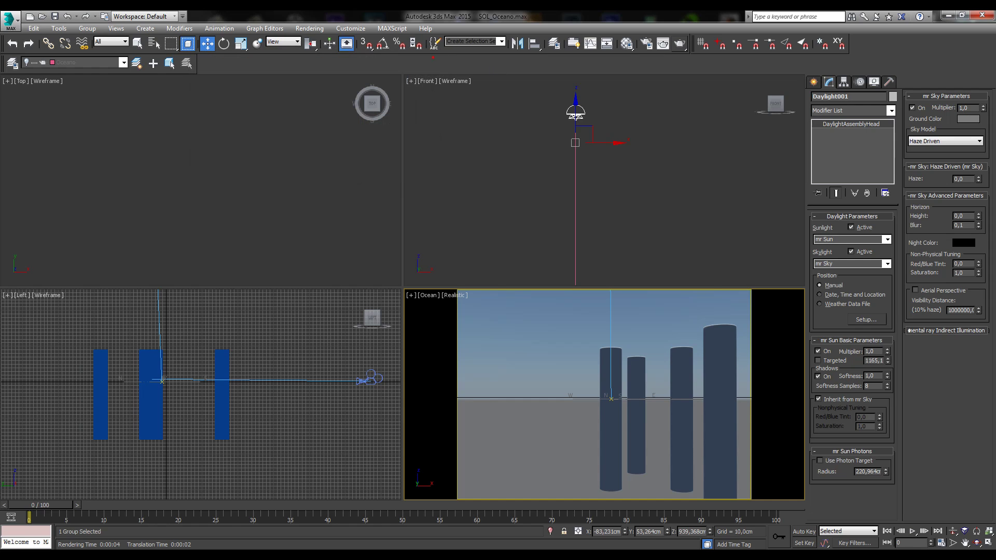
pyautogui.click(960, 121)
pyautogui.moveTo(258, 139)
pyautogui.mouseDown()
pyautogui.moveTo(244, 152)
pyautogui.moveTo(259, 150)
pyautogui.mouseUp()
pyautogui.moveTo(340, 137); pyautogui.dragTo(335, 136)
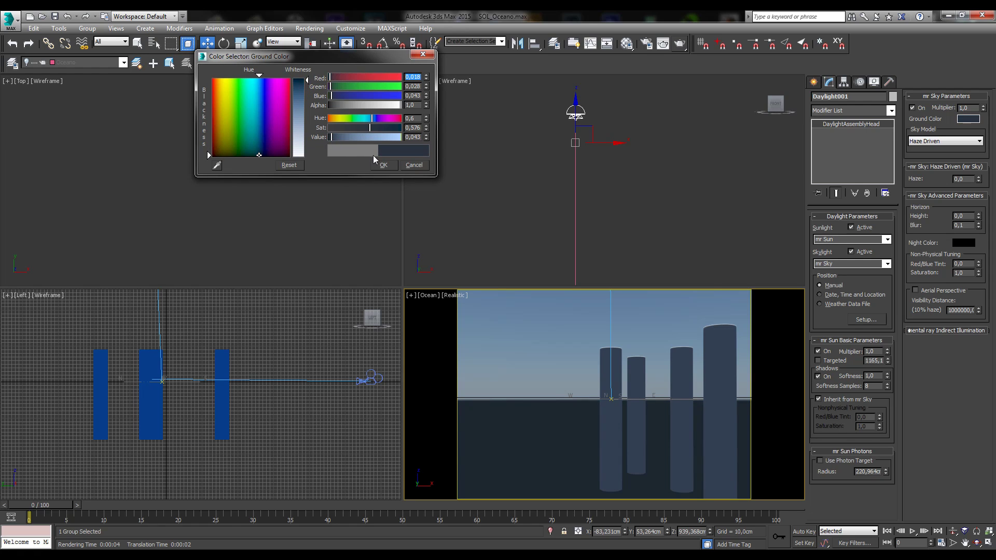
pyautogui.click(383, 165)
# Render the Ocean camera view with the dark blue ground color and close the rendered frame.
pyautogui.rightClick(549, 386)
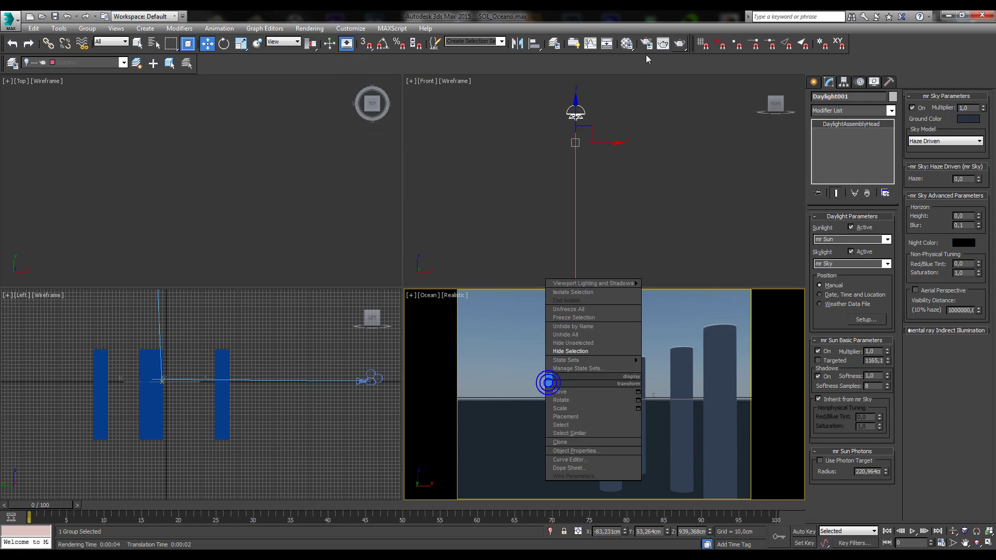
pyautogui.click(680, 43)
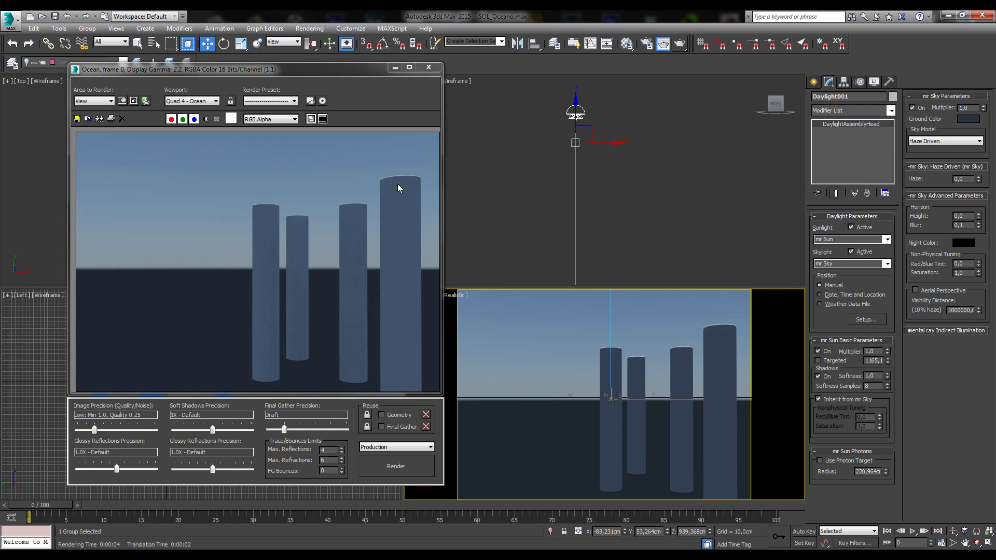
pyautogui.click(434, 66)
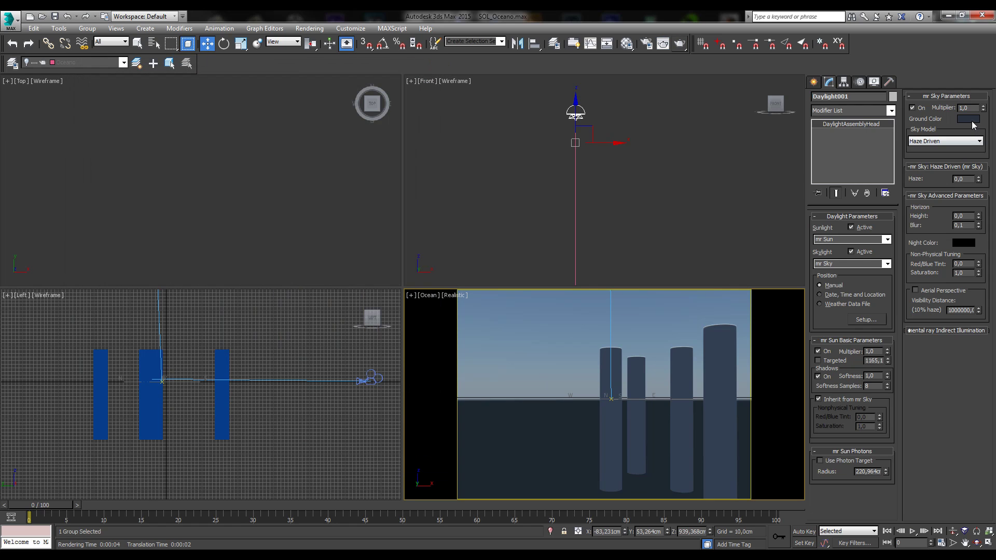
# Set the mr Sky ground color to a neutral gray with value 0,259 and deselect the Daylight system.
pyautogui.click(968, 119)
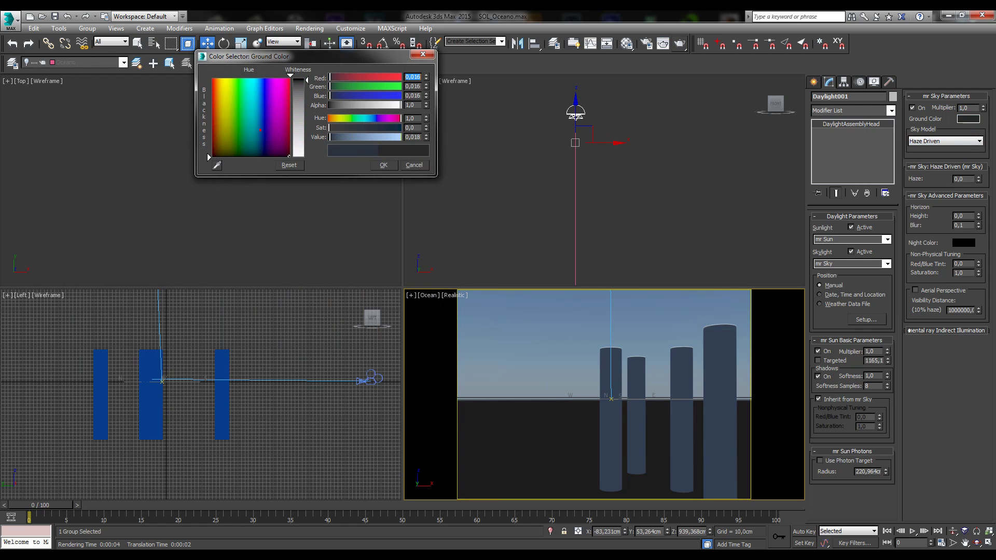
pyautogui.moveTo(358, 138); pyautogui.dragTo(347, 138)
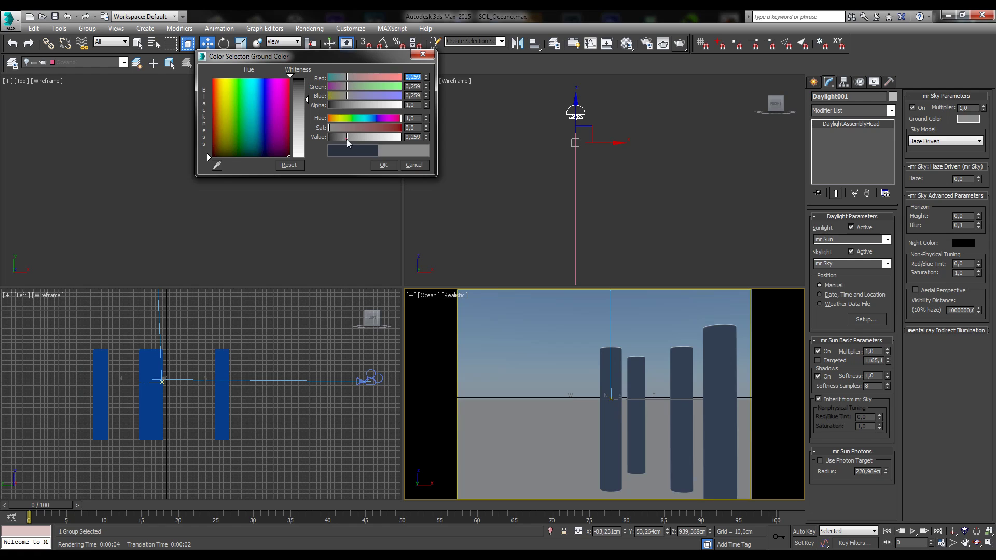
pyautogui.click(384, 165)
pyautogui.click(584, 317)
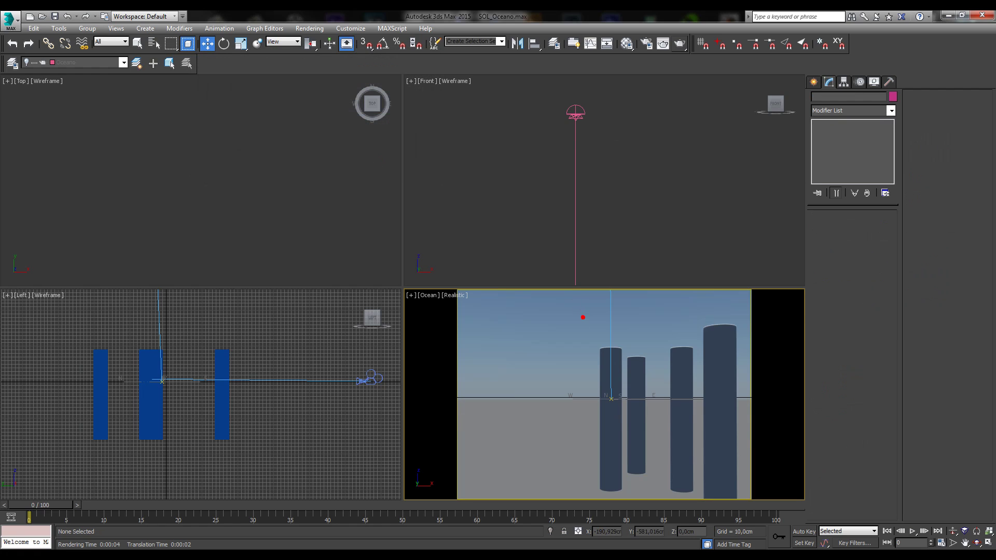
# Select the Daylight system in the Front view and examine the available mr Sky sky model options, clearing the selection at the end.
pyautogui.click(575, 112)
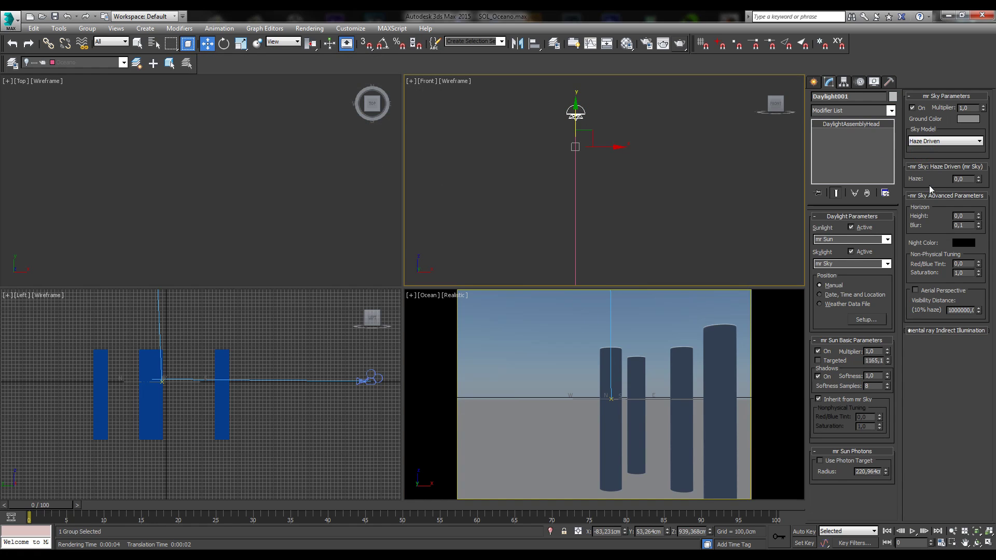
pyautogui.click(943, 142)
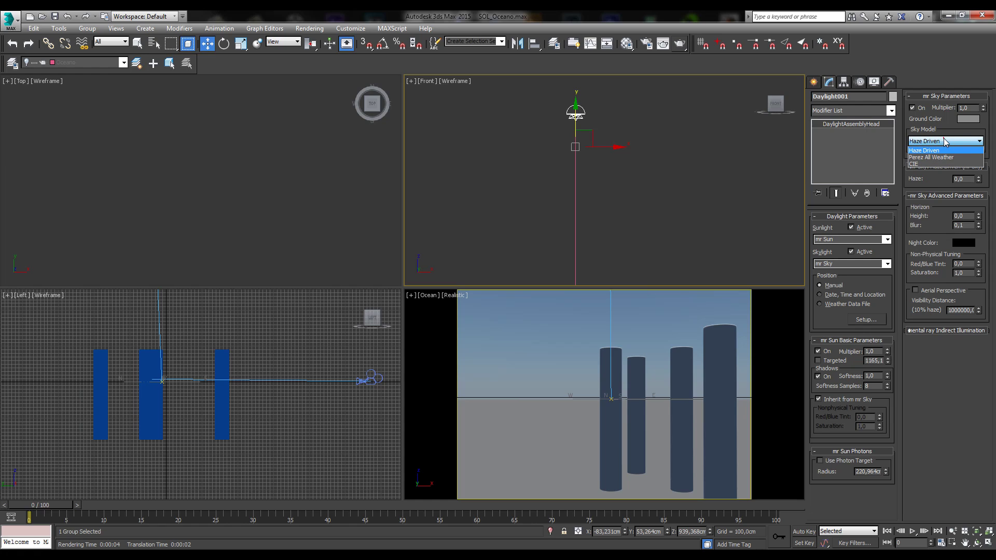
pyautogui.click(944, 142)
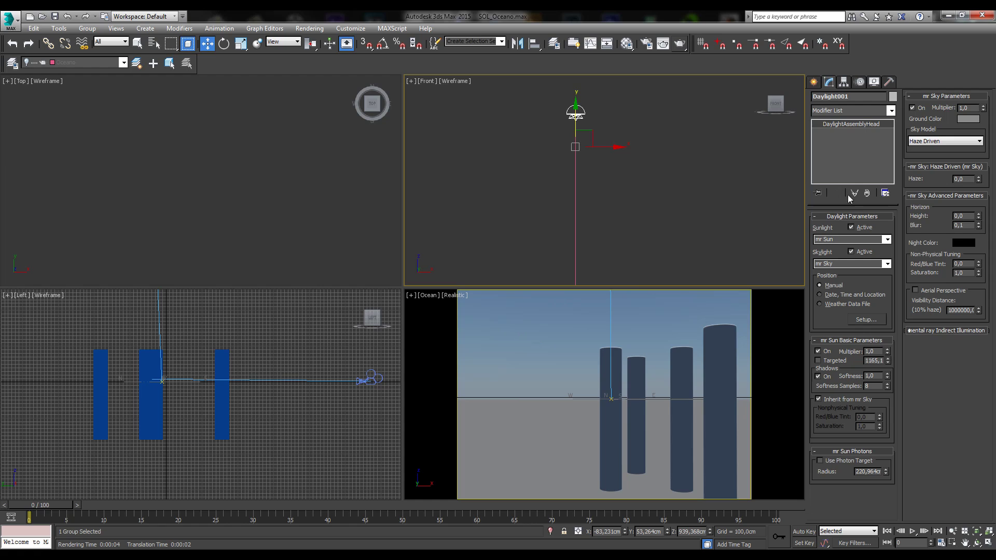
pyautogui.click(943, 142)
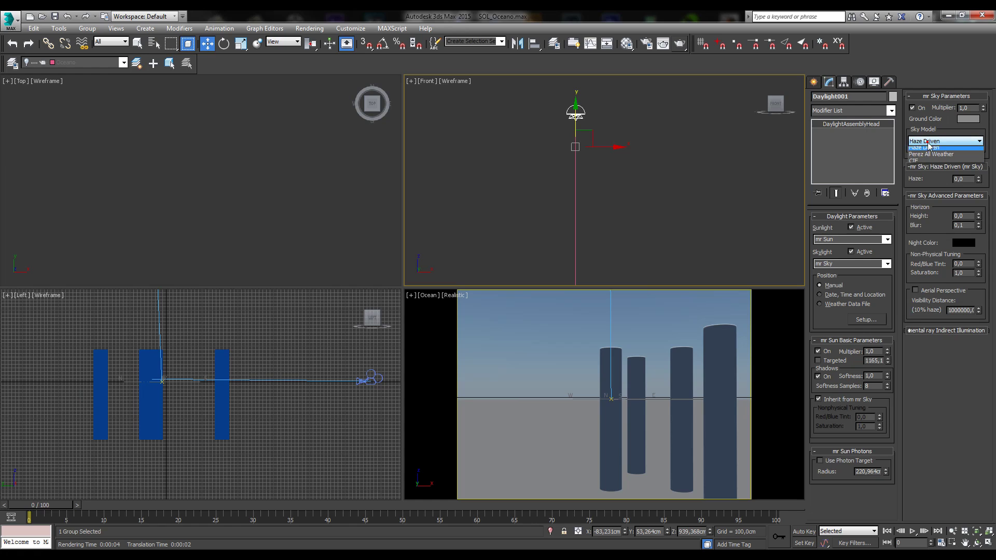
pyautogui.click(937, 152)
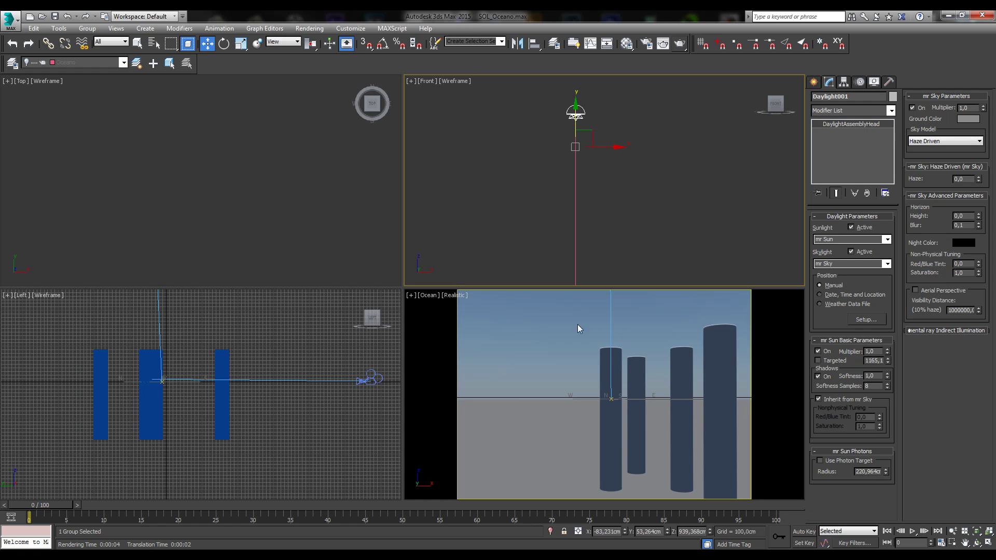
pyautogui.middleClick(530, 318)
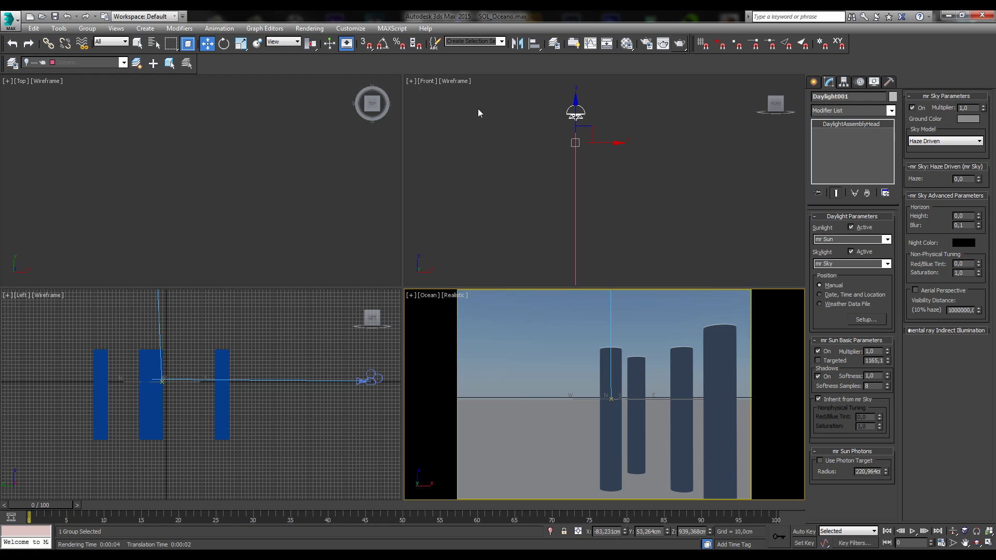
pyautogui.middleClick(589, 117)
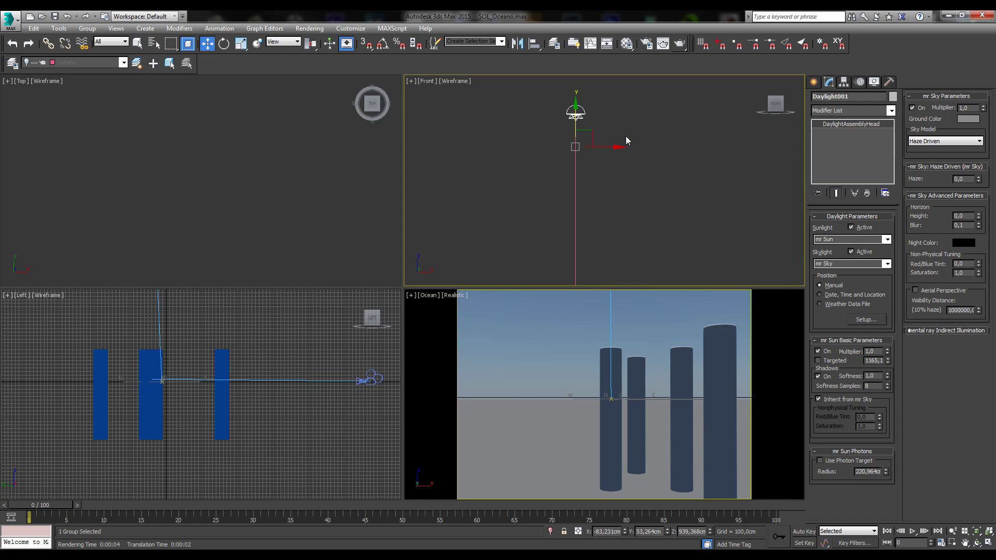
pyautogui.click(922, 141)
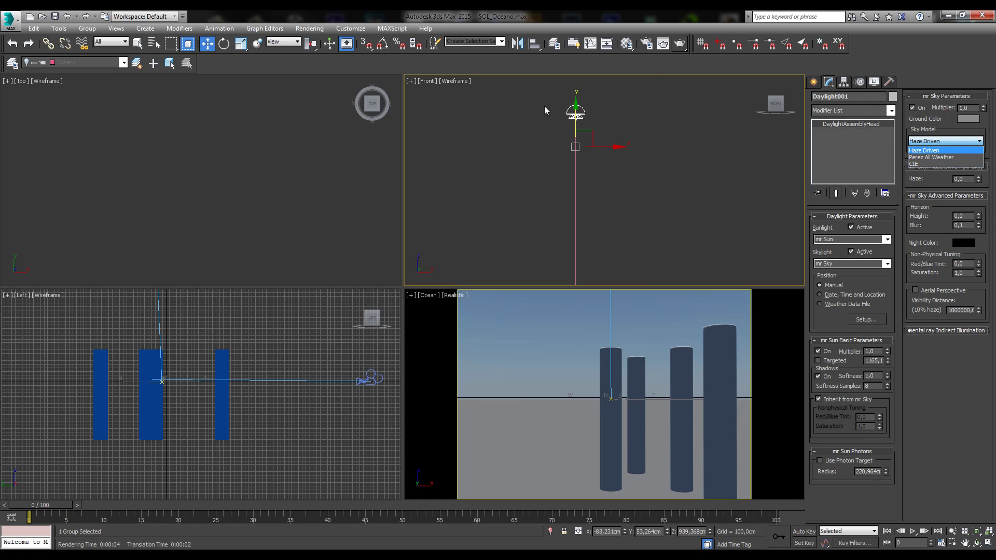
pyautogui.click(949, 141)
pyautogui.click(930, 152)
pyautogui.click(520, 324)
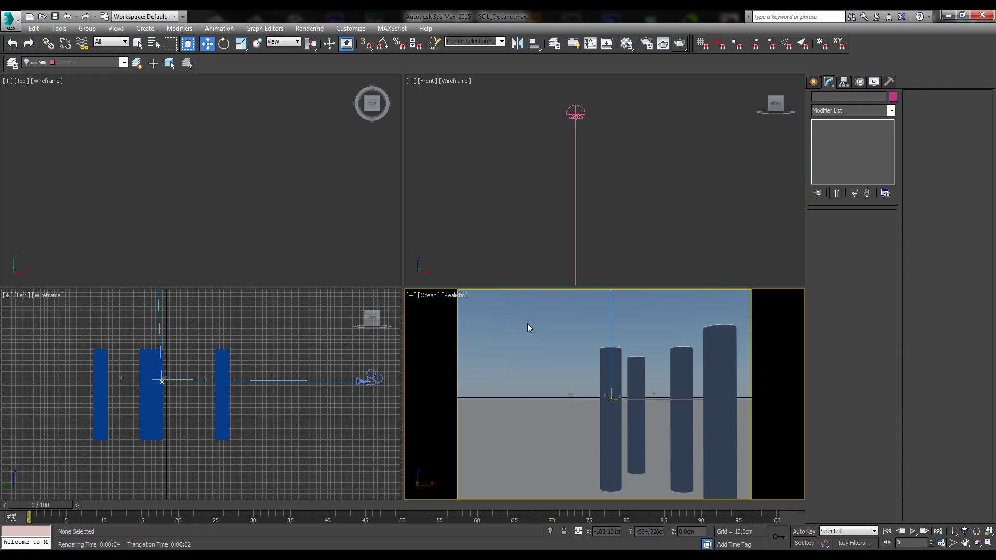
# Select the Daylight system in the Front view and choose Haze Driven as its sky model.
pyautogui.click(577, 112)
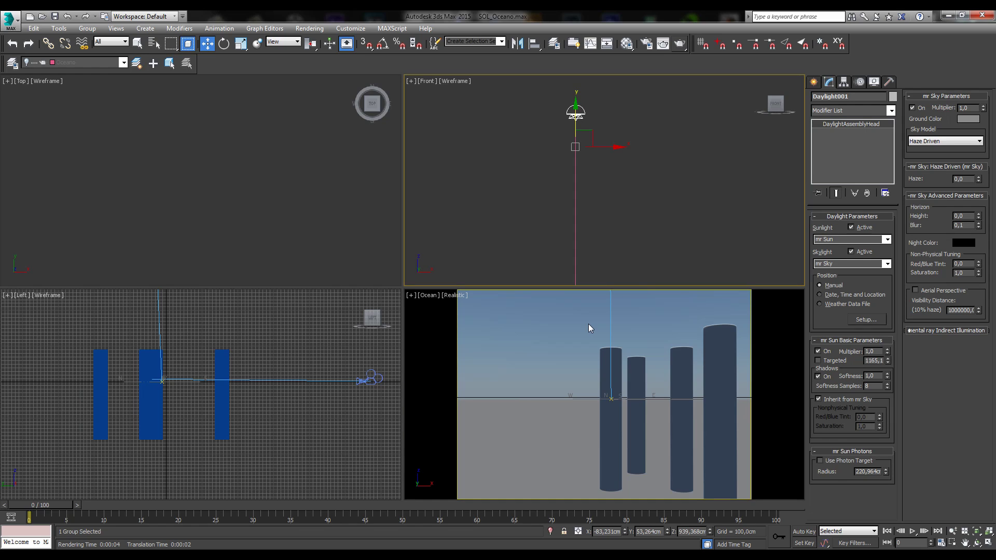
pyautogui.click(943, 141)
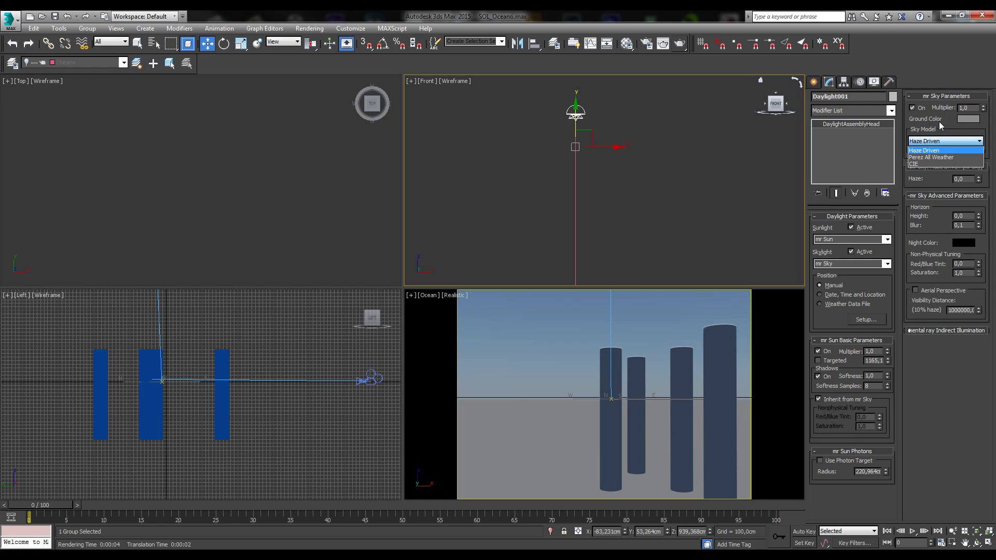
pyautogui.click(923, 150)
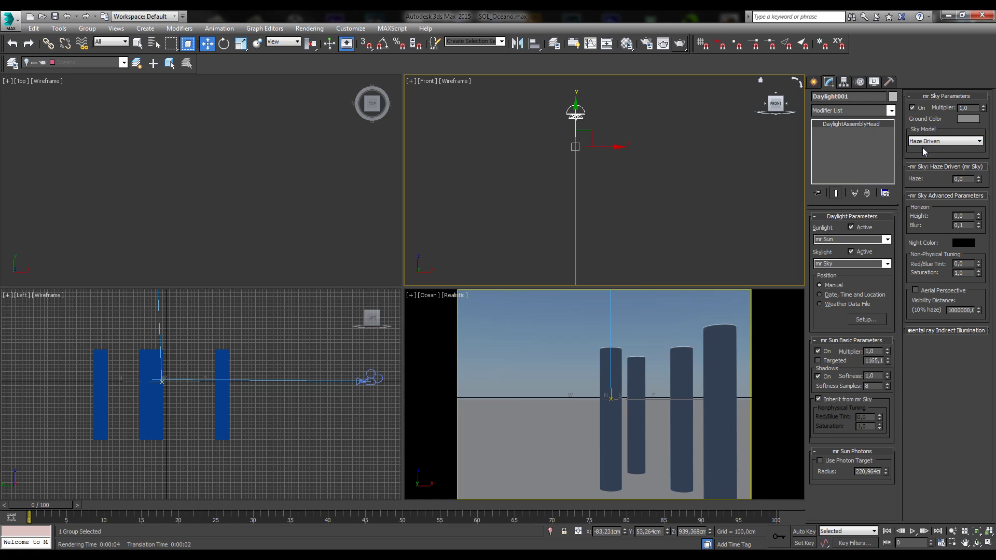
# Activate the Ocean camera view and raise the mr Sky haze to 9,3.
pyautogui.doubleClick(960, 179)
pyautogui.rightClick(522, 348)
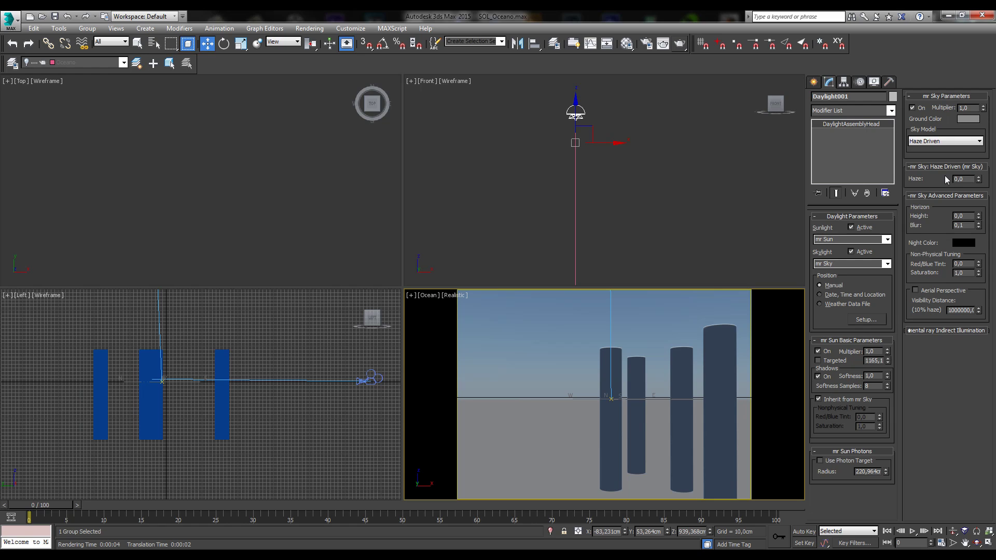
pyautogui.moveTo(978, 179); pyautogui.dragTo(979, 167)
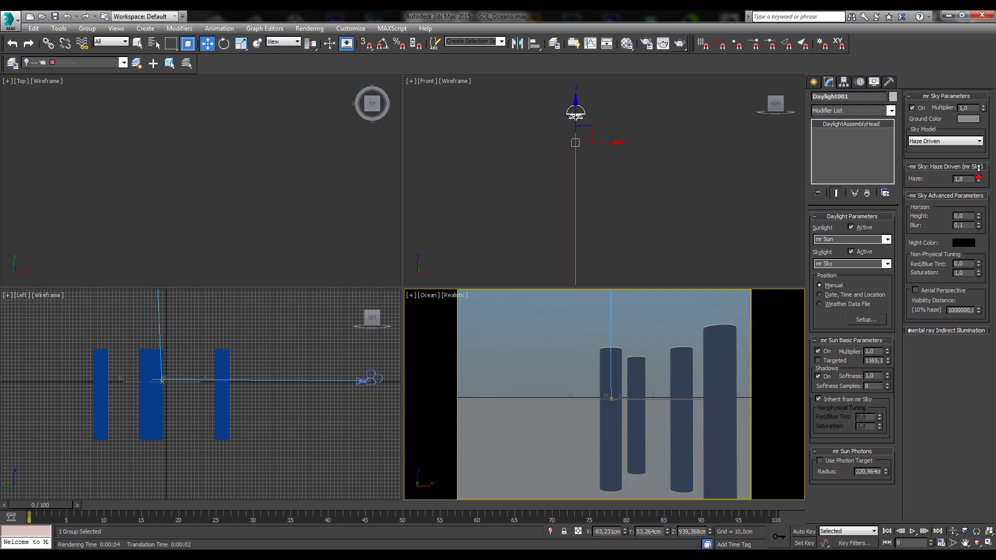
pyautogui.rightClick(979, 167)
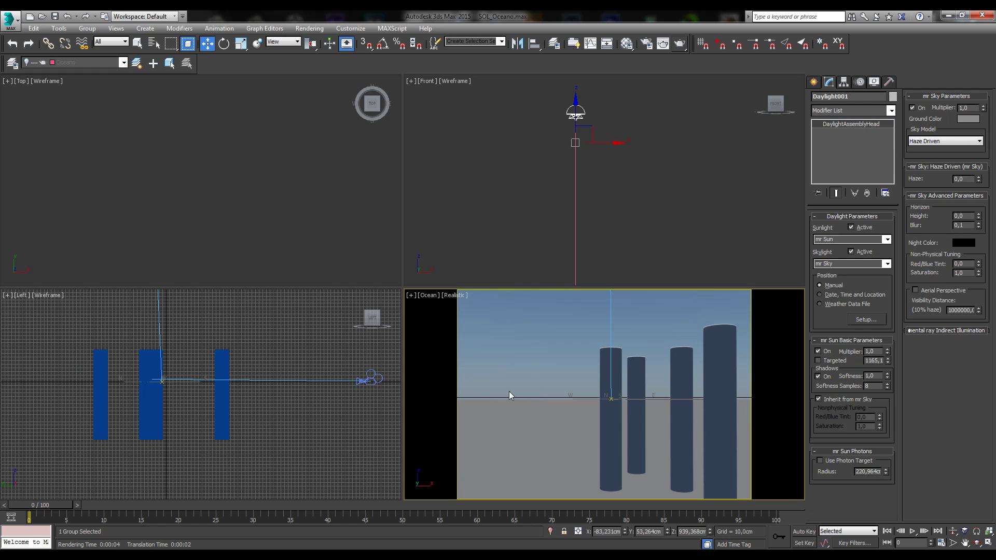
pyautogui.moveTo(976, 178); pyautogui.dragTo(975, 127)
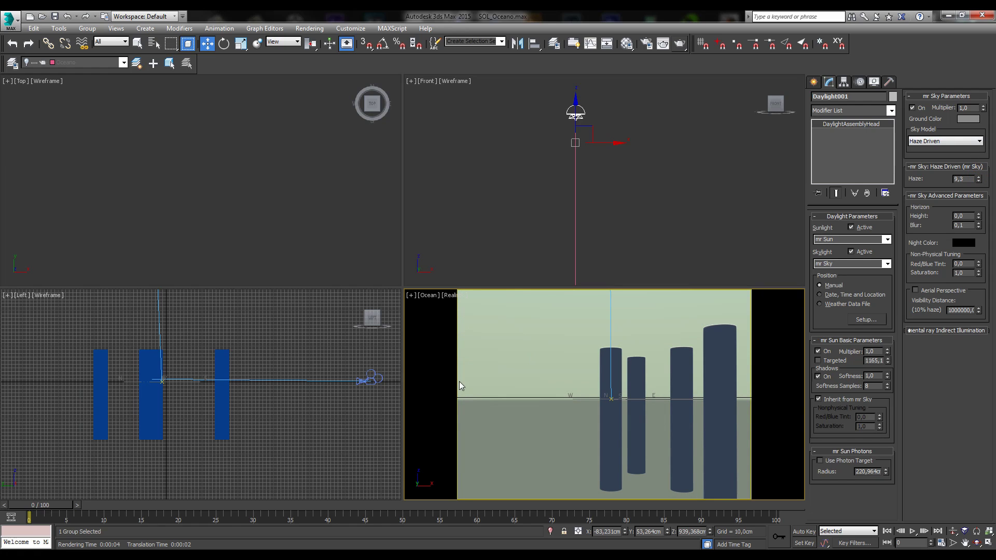
# Render the Ocean camera view with the strong haze and close the rendered frame.
pyautogui.rightClick(500, 359)
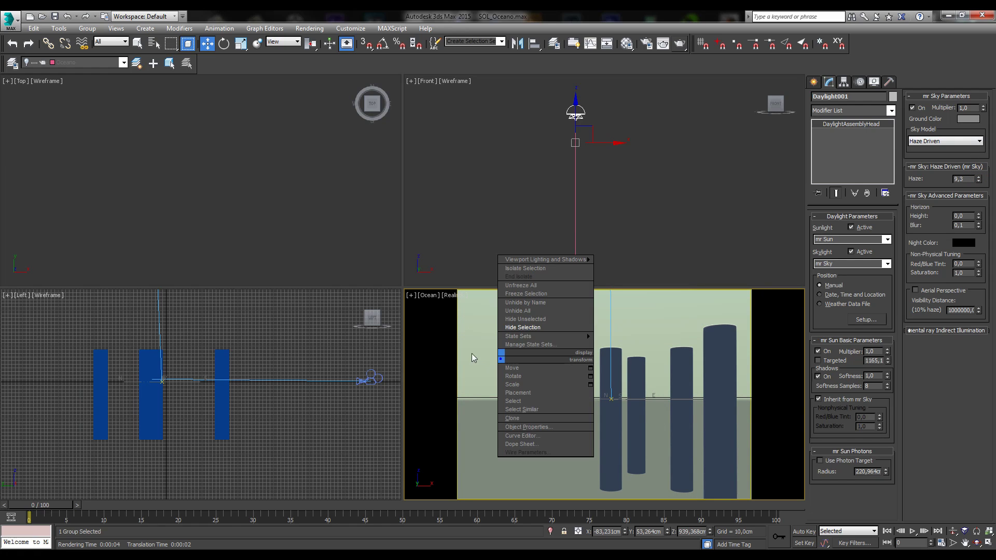
pyautogui.click(677, 46)
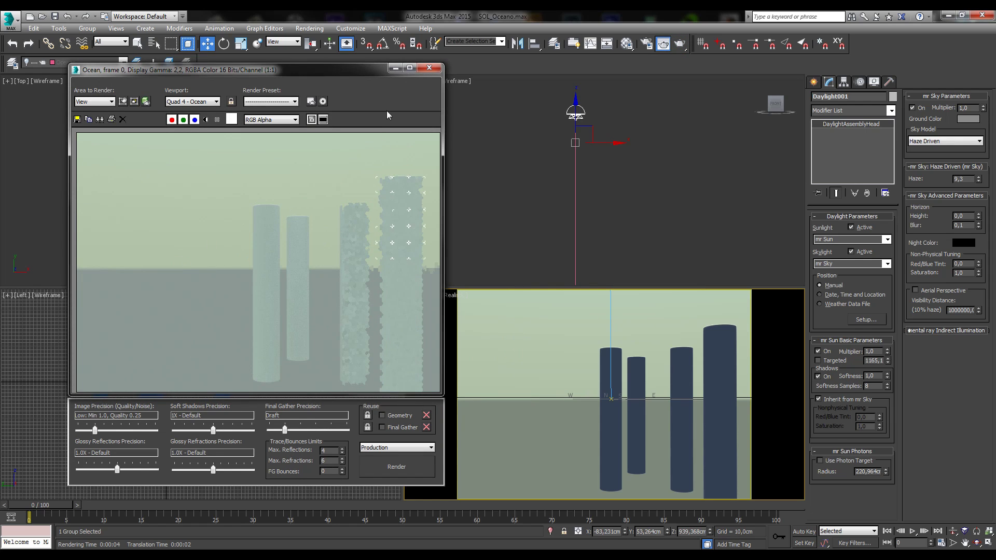
pyautogui.click(429, 69)
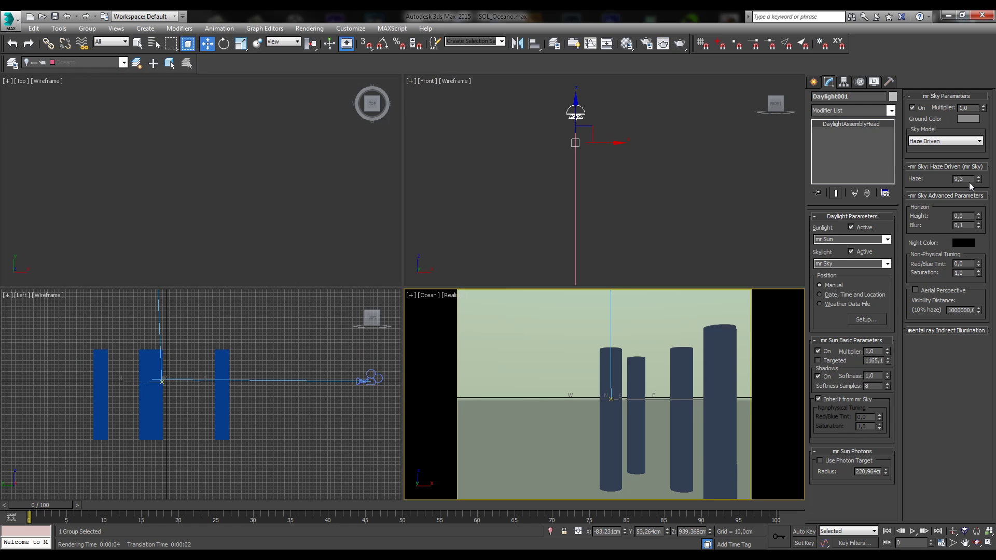
# Set the mr Sky haze to 0.
pyautogui.doubleClick(961, 180)
pyautogui.write('0')
pyautogui.press('Return')
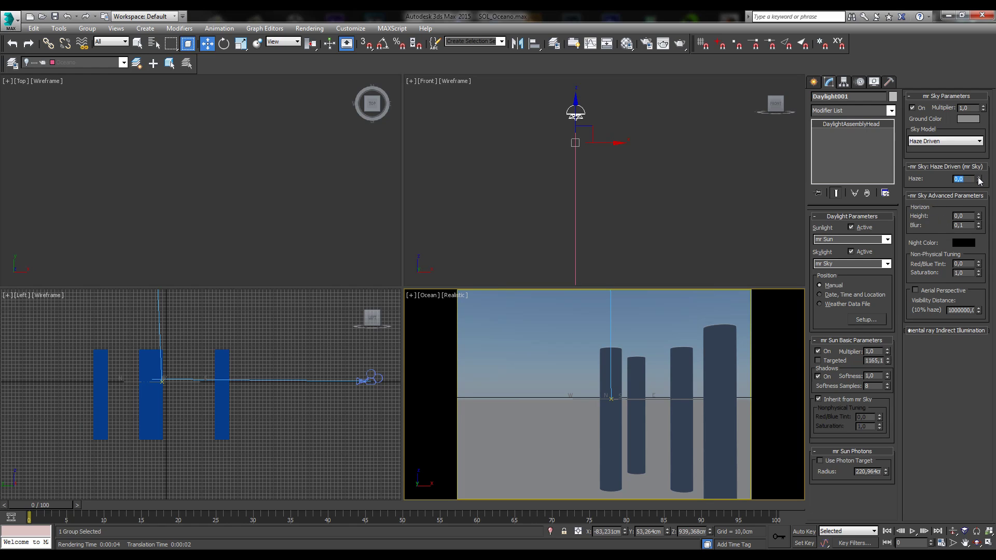
pyautogui.moveTo(979, 179); pyautogui.dragTo(979, 210)
# Select the Ocean camera, turn off its Show Horizon option and deselect the camera.
pyautogui.doubleClick(966, 215)
pyautogui.click(429, 295)
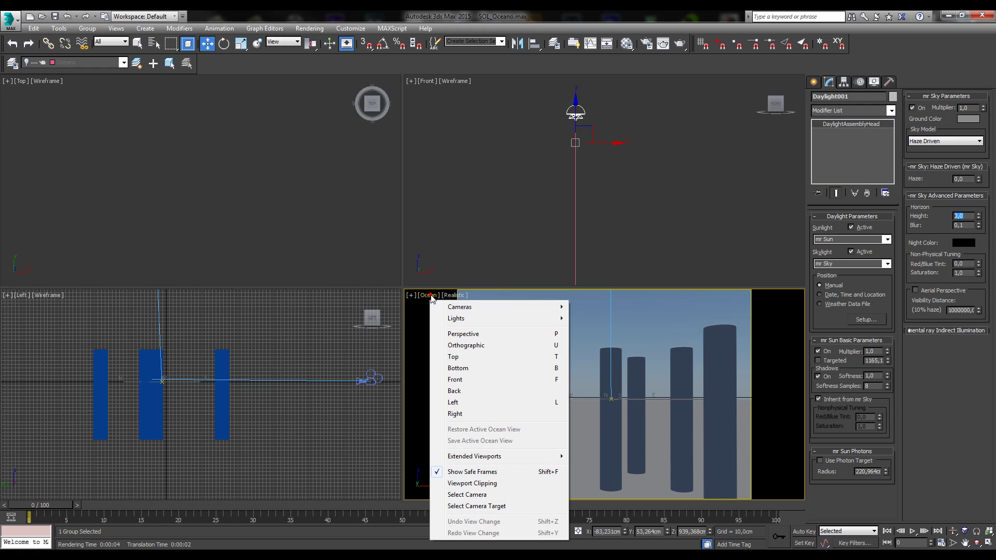
pyautogui.click(467, 495)
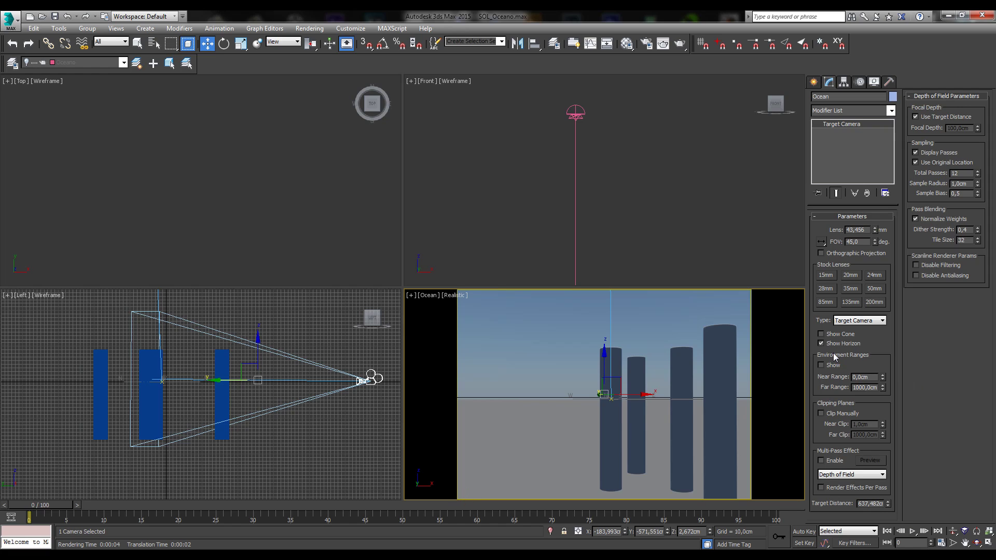
pyautogui.click(579, 342)
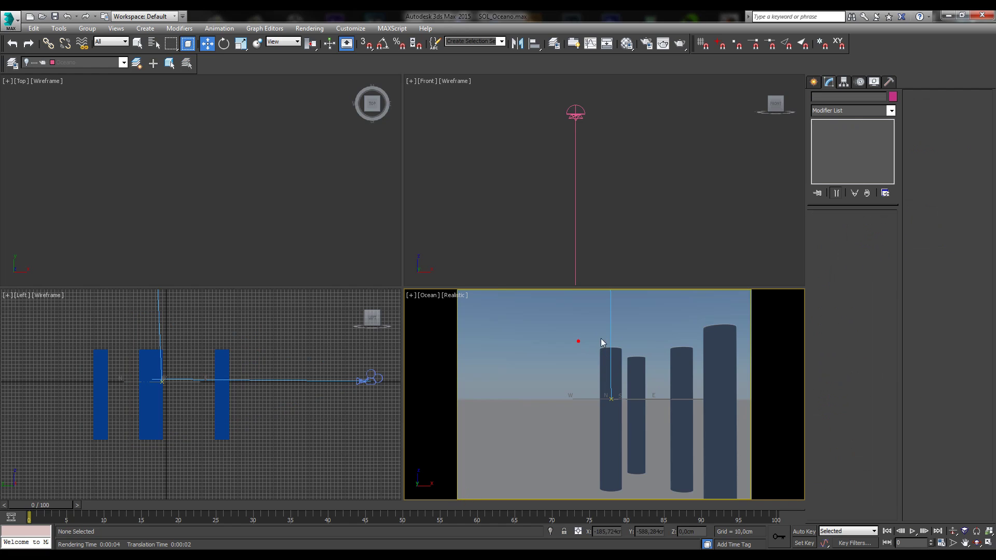
# Reselect the Daylight system and, with the Ocean view active, raise the mr Sky horizon height to 0,7.
pyautogui.click(579, 118)
pyautogui.click(529, 308)
pyautogui.click(584, 108)
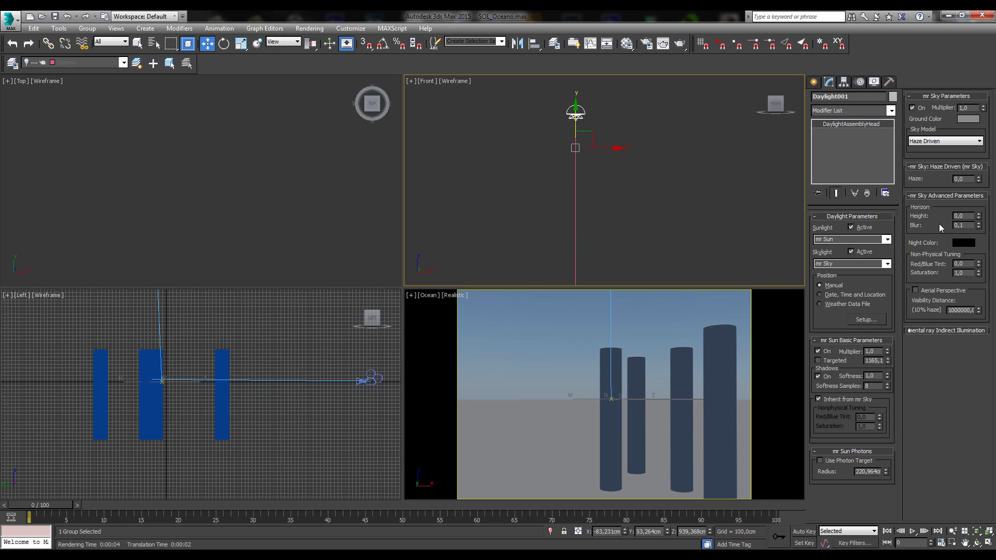
pyautogui.rightClick(546, 320)
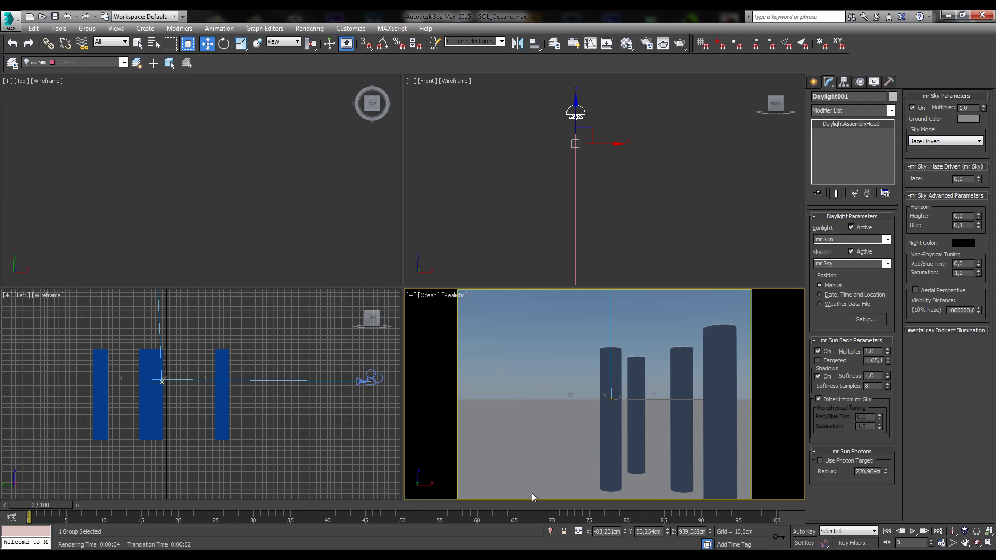
pyautogui.click(975, 216)
pyautogui.moveTo(981, 219); pyautogui.dragTo(979, 208)
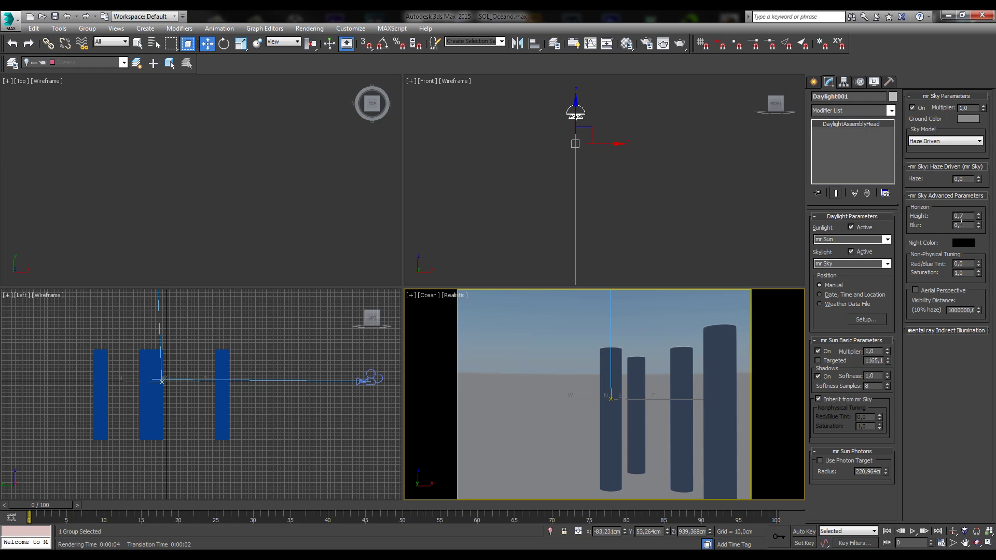
# Raise the mr Sky horizon blur to 2,2 and set the horizon height to 1.
pyautogui.moveTo(979, 226); pyautogui.dragTo(978, 212)
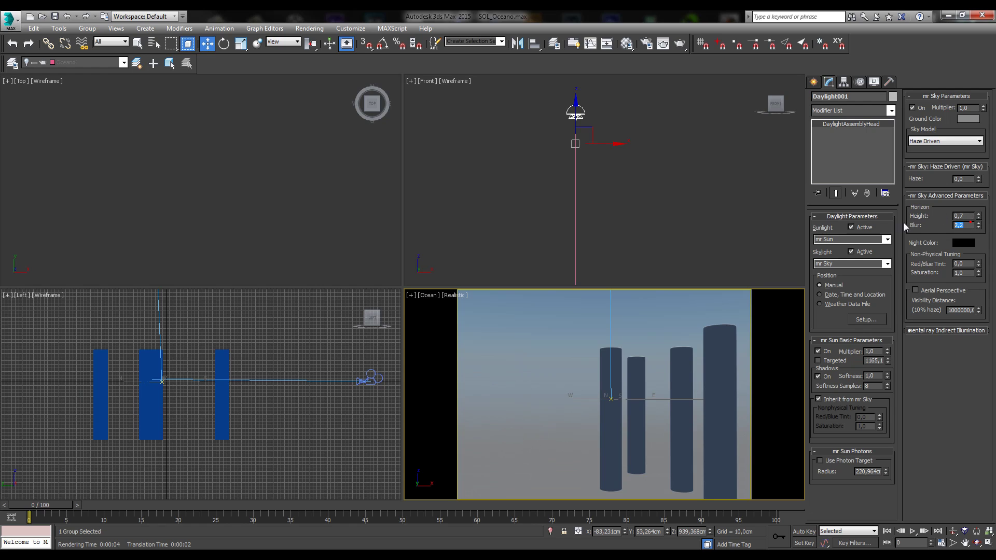
pyautogui.hotkey('shift', 'Tab')
pyautogui.write('1')
pyautogui.press('Return')
# Set the mr Sky horizon blur to 1.
pyautogui.doubleClick(968, 224)
pyautogui.doubleClick(969, 225)
pyautogui.write('1')
pyautogui.press('Return')
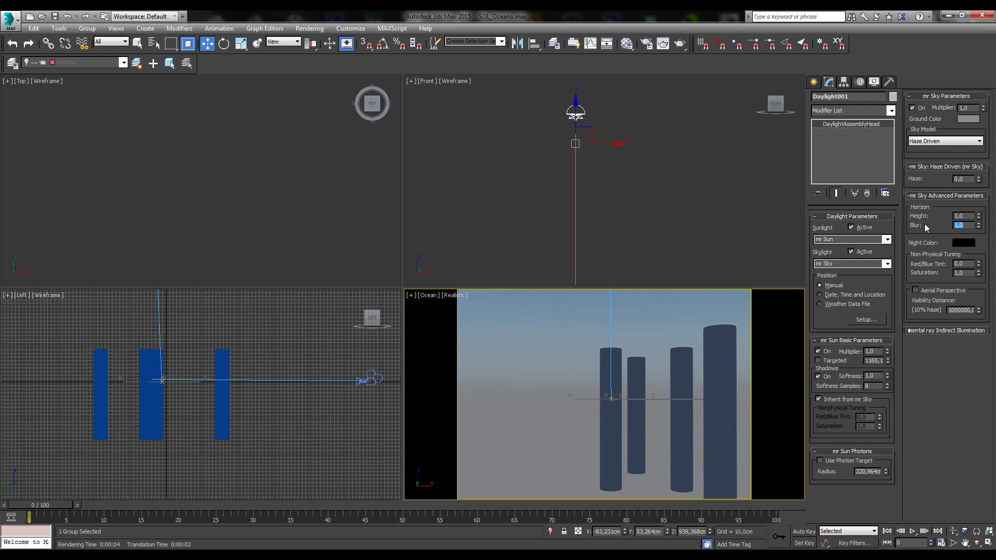
# Reduce the mr Sky horizon blur to 0 and raise it again to 0,6.
pyautogui.write('0')
pyautogui.press('Return')
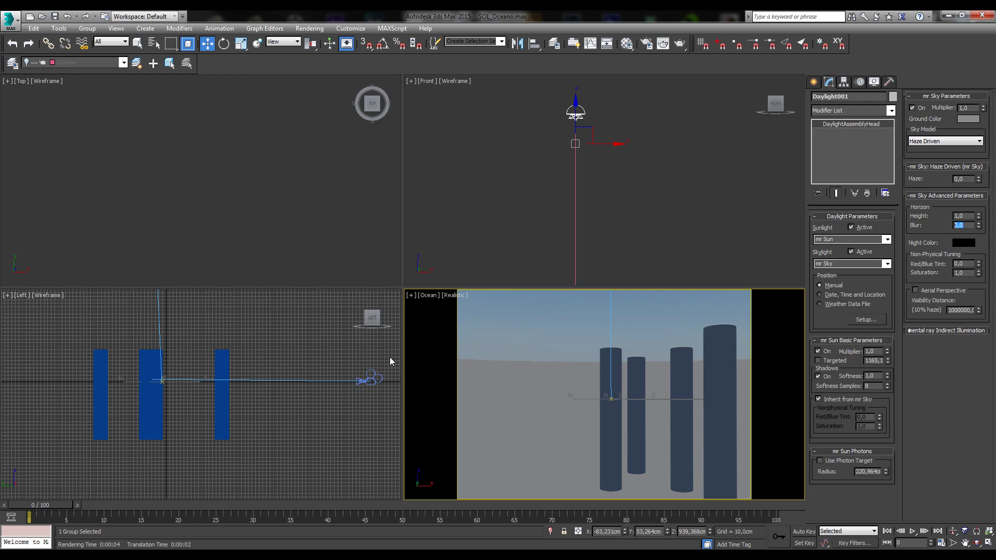
pyautogui.moveTo(980, 224); pyautogui.dragTo(980, 220)
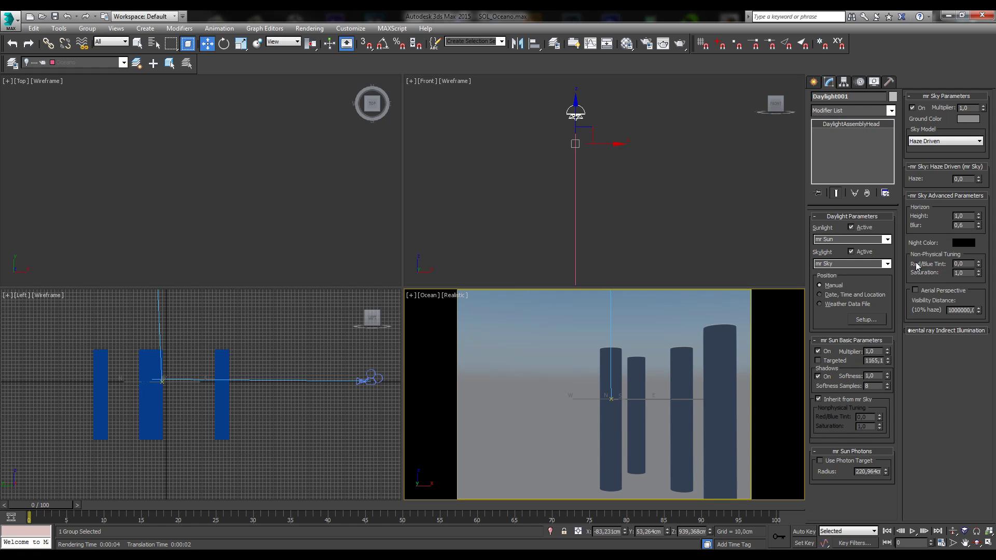
# Set the mr Sky night color to a dark blue with red 0, green 0 and blue 0,137.
pyautogui.click(964, 243)
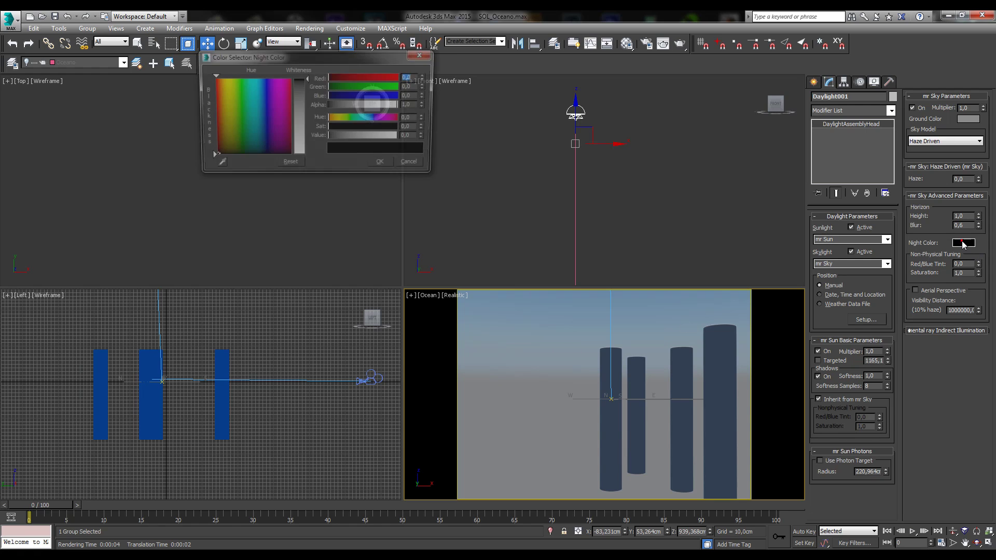
pyautogui.moveTo(338, 95); pyautogui.dragTo(355, 95)
pyautogui.click(344, 137)
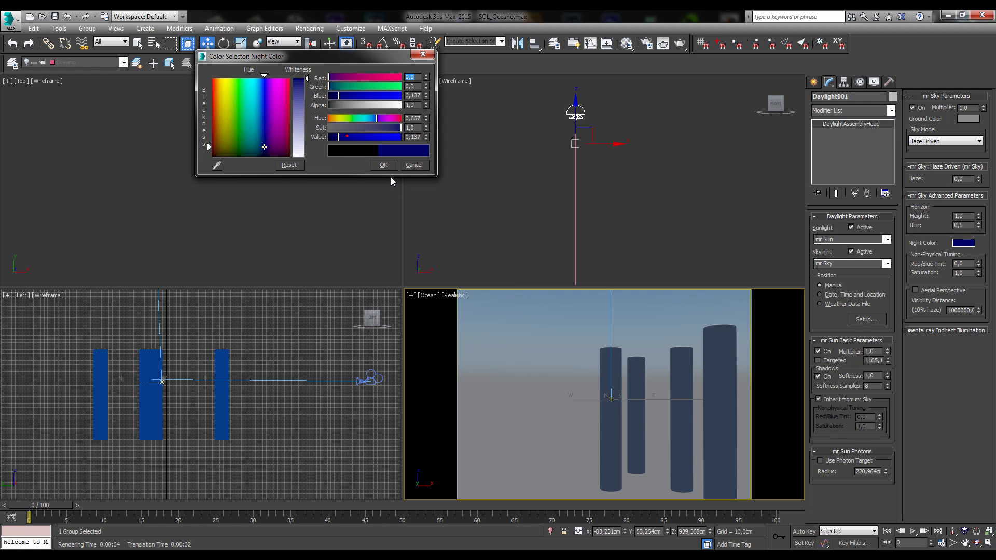
pyautogui.press('Return')
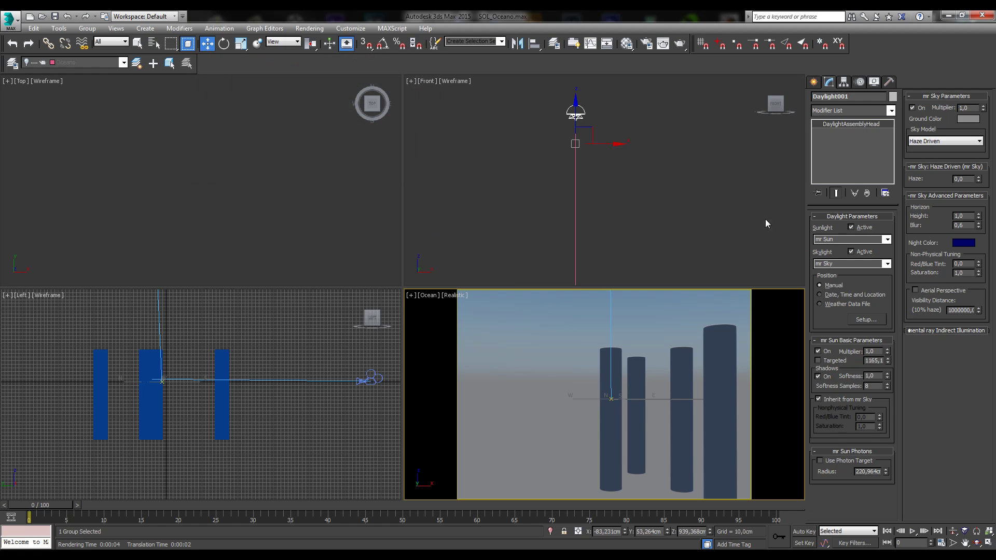
# Set the mr Sky night color back to black with red, green and blue at 0.
pyautogui.click(963, 243)
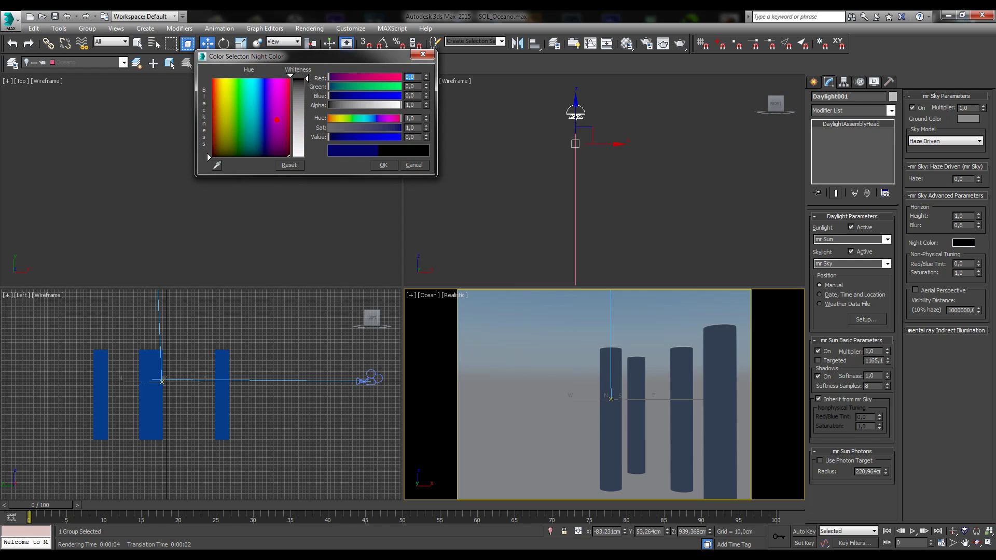
pyautogui.moveTo(279, 123); pyautogui.dragTo(290, 156)
pyautogui.click(307, 79)
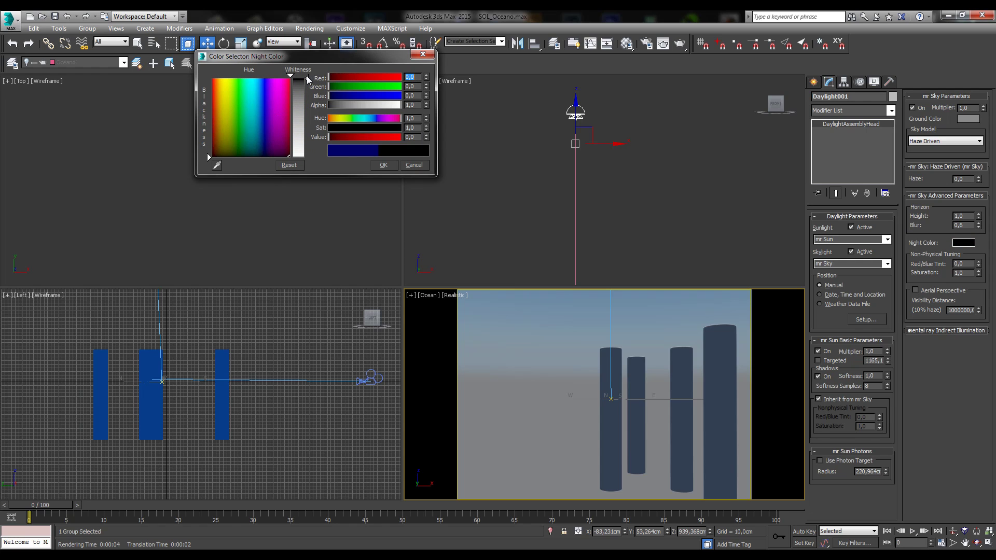
pyautogui.click(384, 165)
pyautogui.click(965, 243)
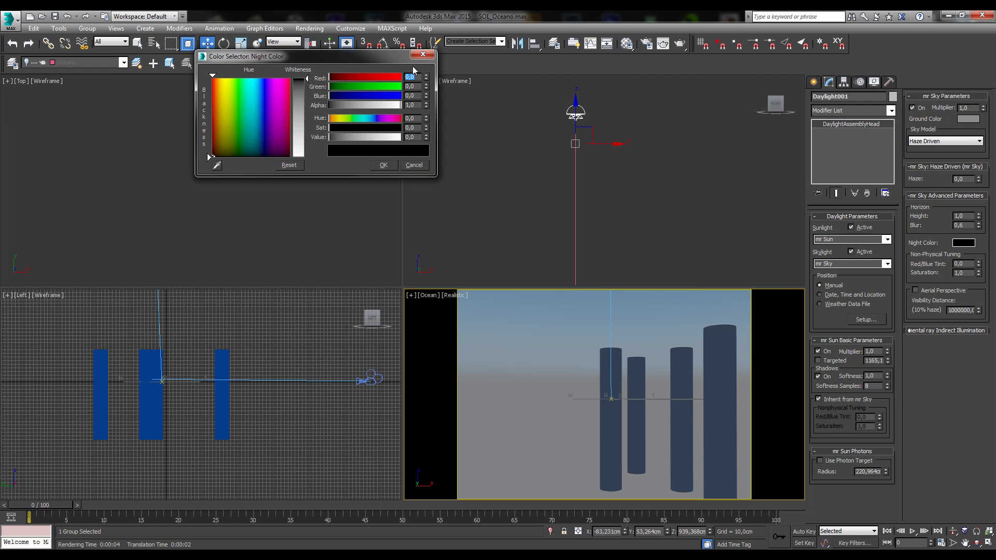
pyautogui.click(423, 54)
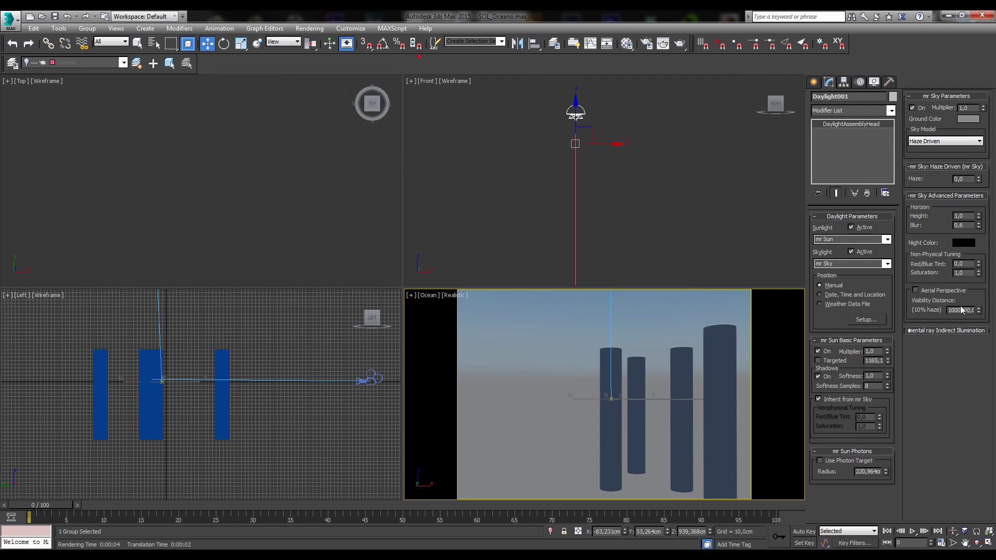
# Set the mr Sky haze to 10.
pyautogui.doubleClick(960, 263)
pyautogui.doubleClick(952, 179)
pyautogui.write('10')
pyautogui.press('Return')
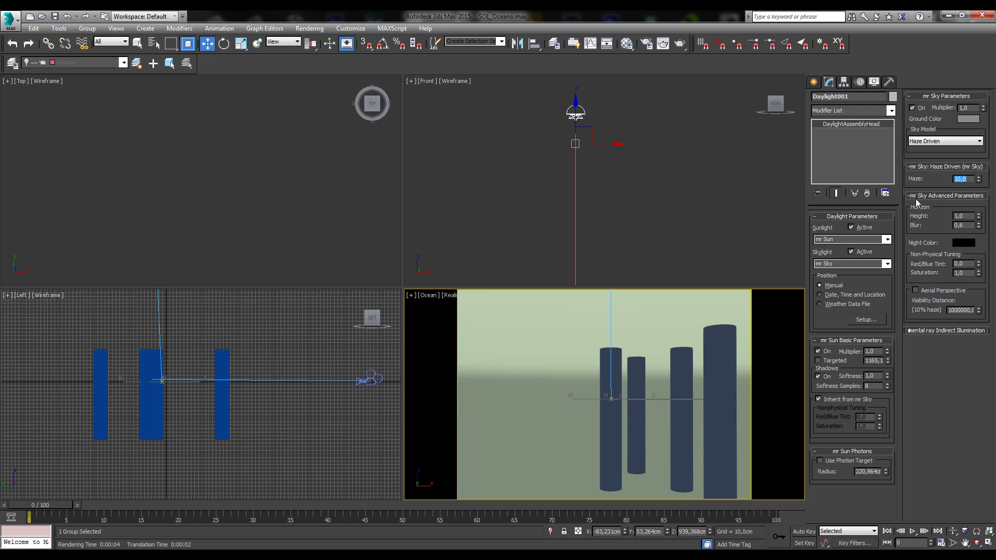
# Enable Aerial Perspective with a visibility distance of 12,0 cm and render the Ocean camera view.
pyautogui.click(915, 290)
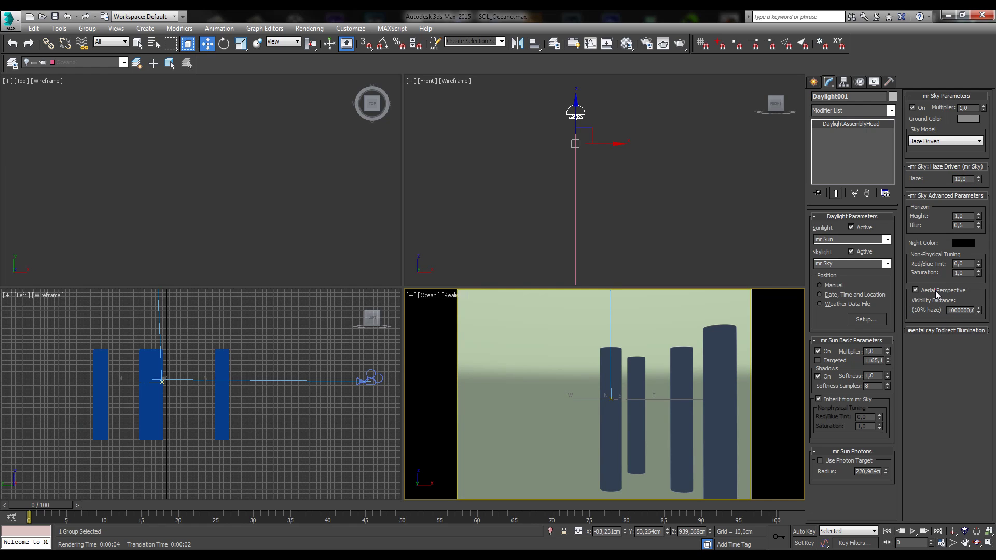
pyautogui.doubleClick(961, 310)
pyautogui.moveTo(960, 312); pyautogui.dragTo(971, 314)
pyautogui.rightClick(509, 334)
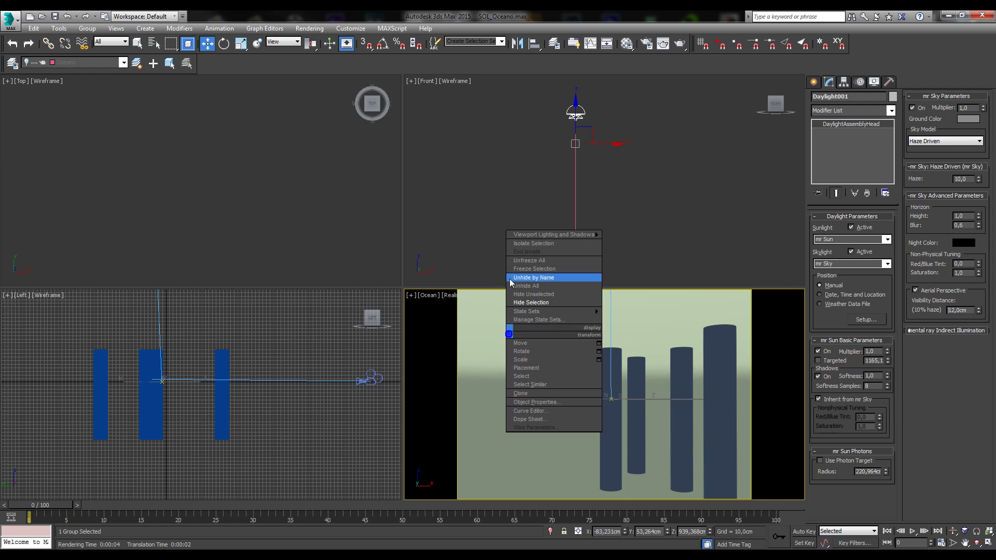
pyautogui.click(681, 45)
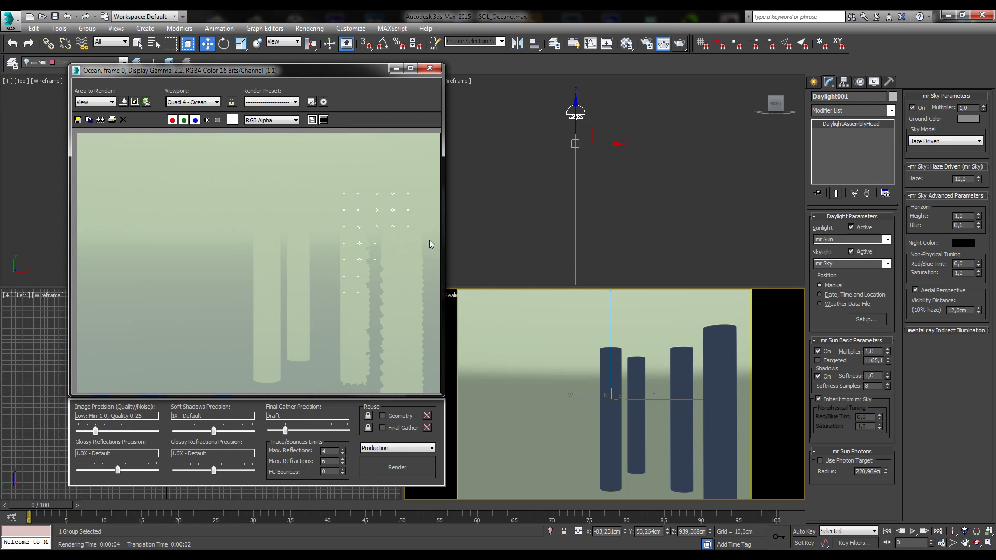
# Reduce the Aerial Perspective visibility distance to 0,0 cm and render the Ocean view again.
pyautogui.click(968, 311)
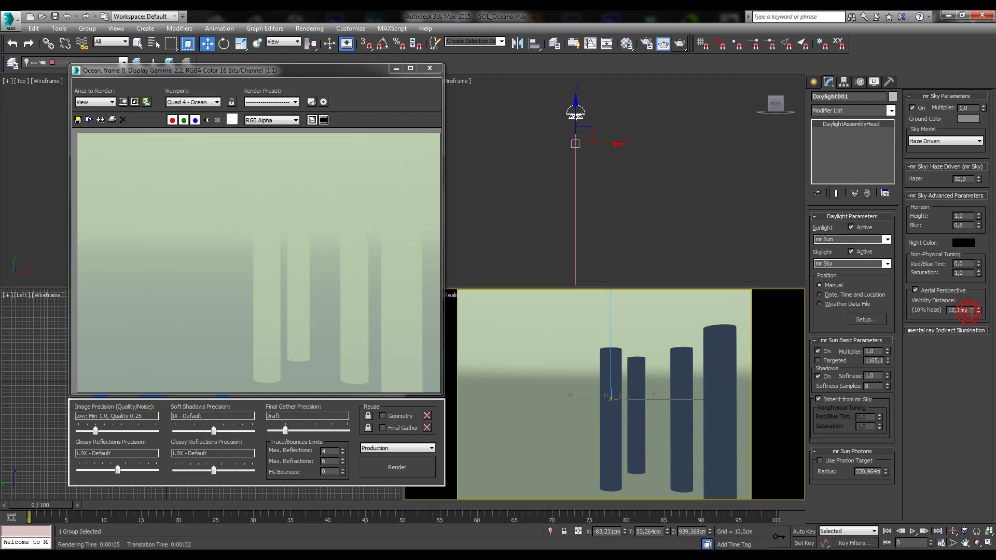
pyautogui.rightClick(979, 311)
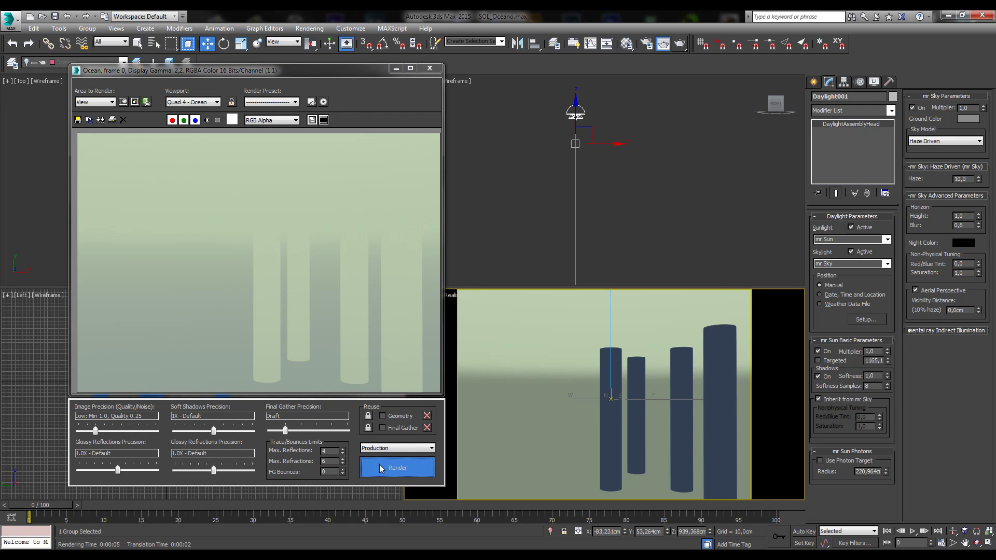
pyautogui.click(379, 467)
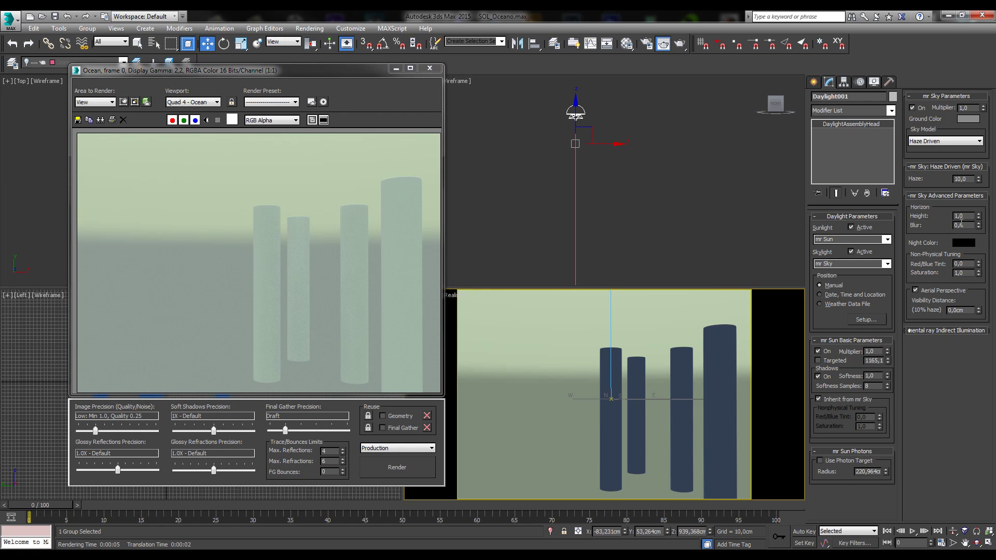
# Set the mr Sky haze to 1 and render the Ocean view again.
pyautogui.moveTo(970, 180); pyautogui.dragTo(920, 181)
pyautogui.write('1')
pyautogui.press('Return')
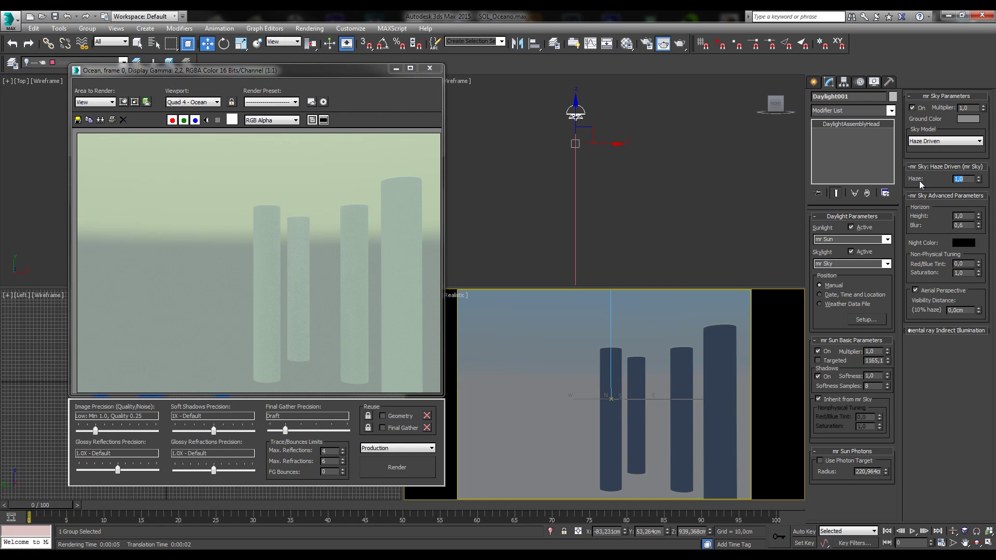
pyautogui.click(403, 471)
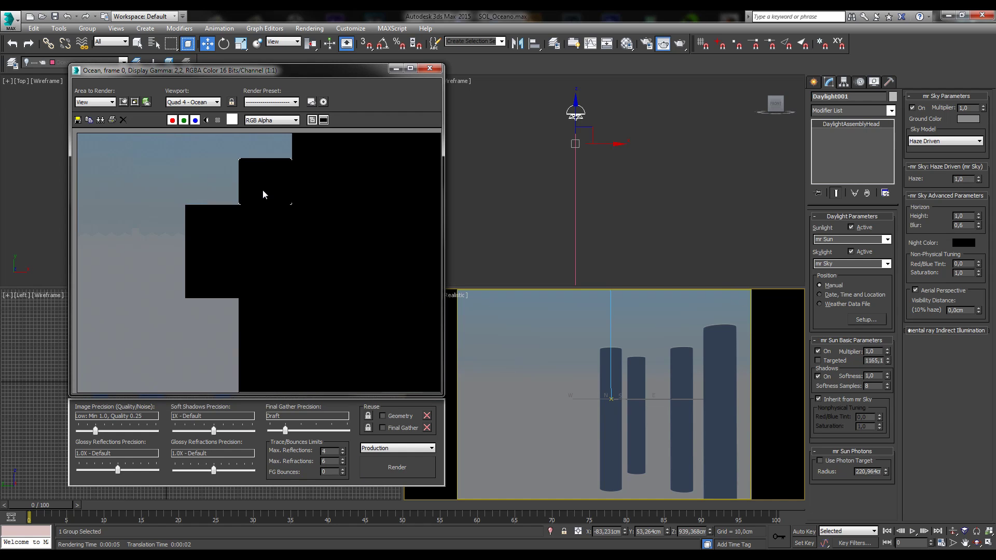
# With Aerial Perspective enabled, raise the visibility distance to 18,34 cm and render the Ocean view.
pyautogui.click(947, 291)
pyautogui.rightClick(968, 311)
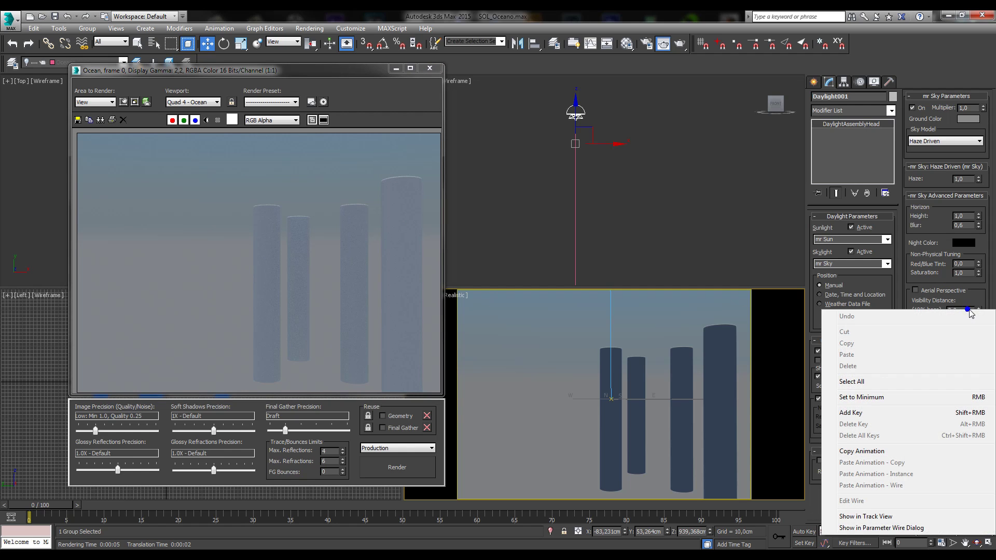
pyautogui.click(980, 311)
pyautogui.moveTo(981, 311); pyautogui.dragTo(980, 294)
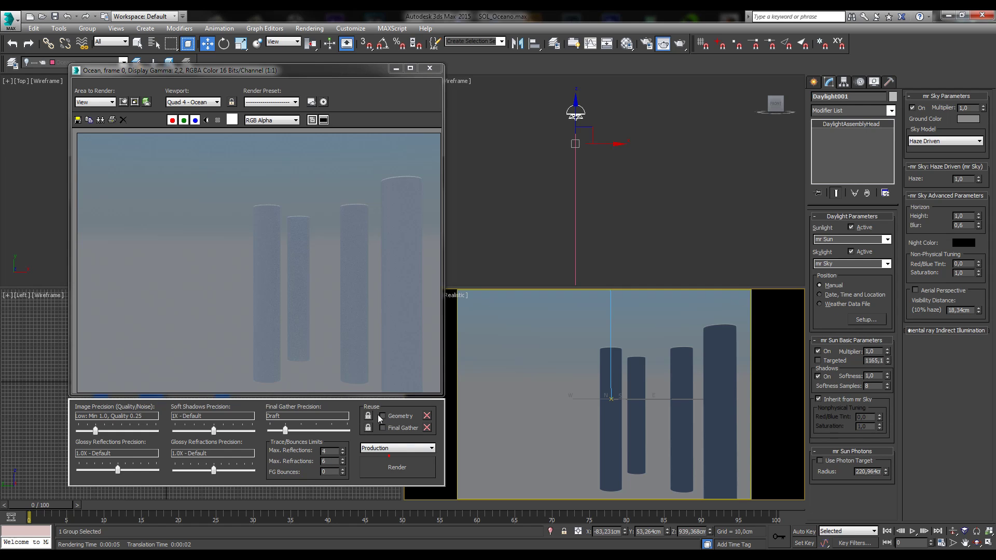
pyautogui.click(396, 467)
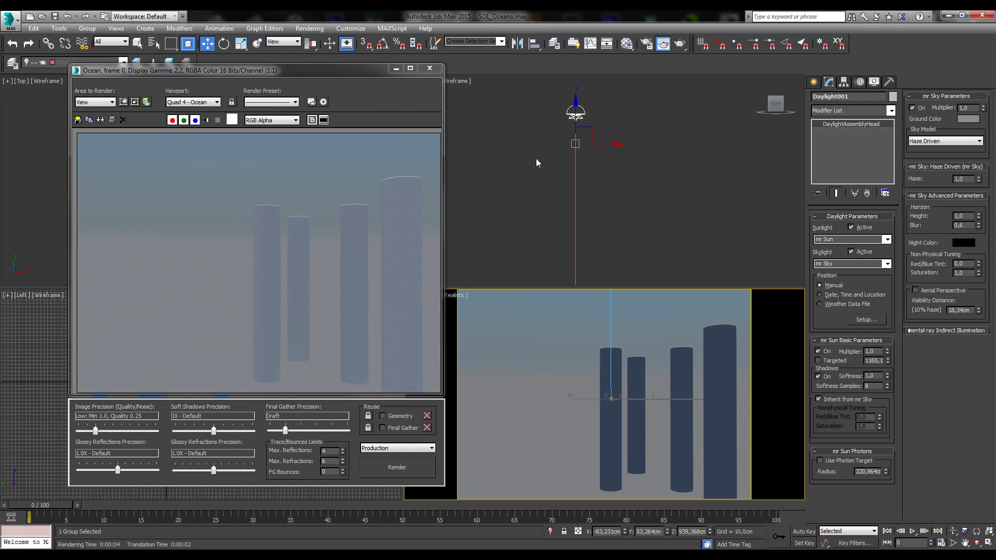
# Set the mr Sky haze to 0, keep Aerial Perspective enabled and close the rendered image.
pyautogui.click(916, 290)
pyautogui.doubleClick(961, 179)
pyautogui.write('0')
pyautogui.press('Return')
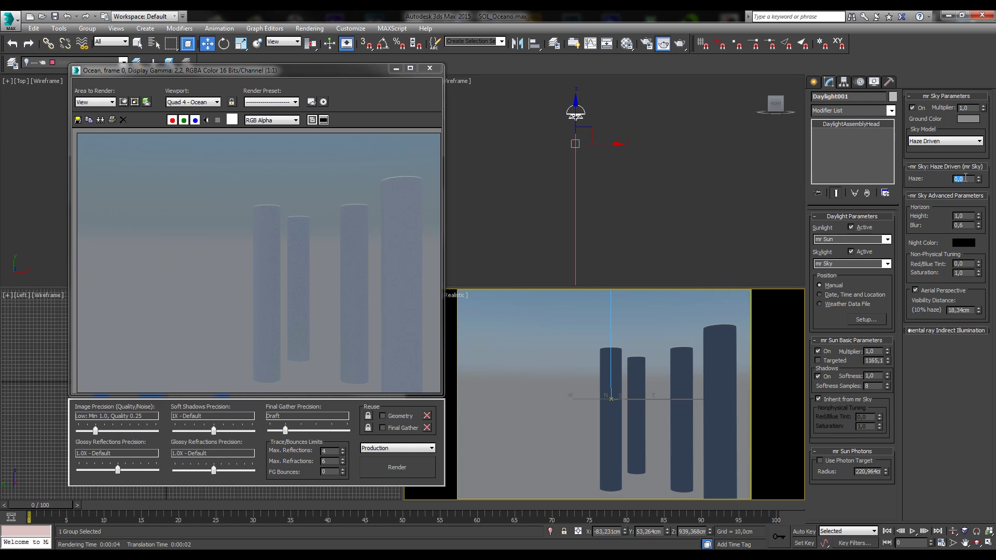
pyautogui.click(938, 291)
pyautogui.moveTo(968, 310); pyautogui.dragTo(931, 312)
pyautogui.click(929, 288)
pyautogui.click(428, 69)
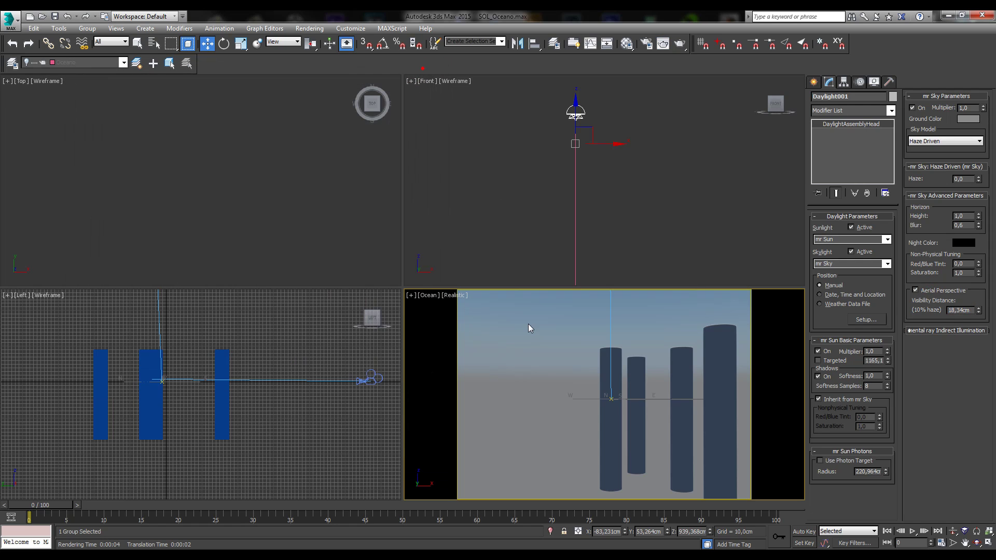
# Open the Environment and Effects settings to show the mr Physical Sky environment map.
pyautogui.click(845, 241)
pyautogui.click(842, 265)
pyautogui.click(309, 28)
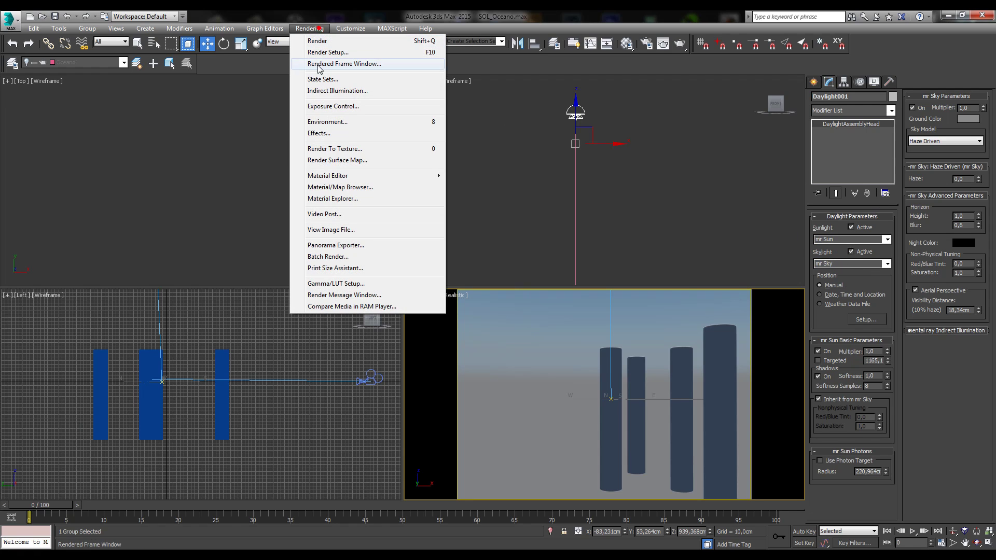
pyautogui.click(328, 125)
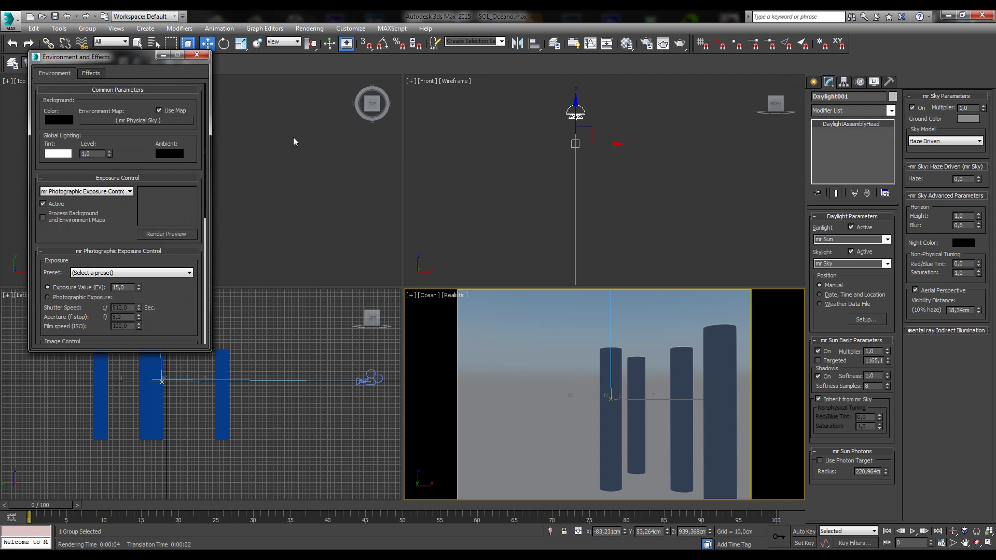
pyautogui.moveTo(124, 59); pyautogui.dragTo(182, 65)
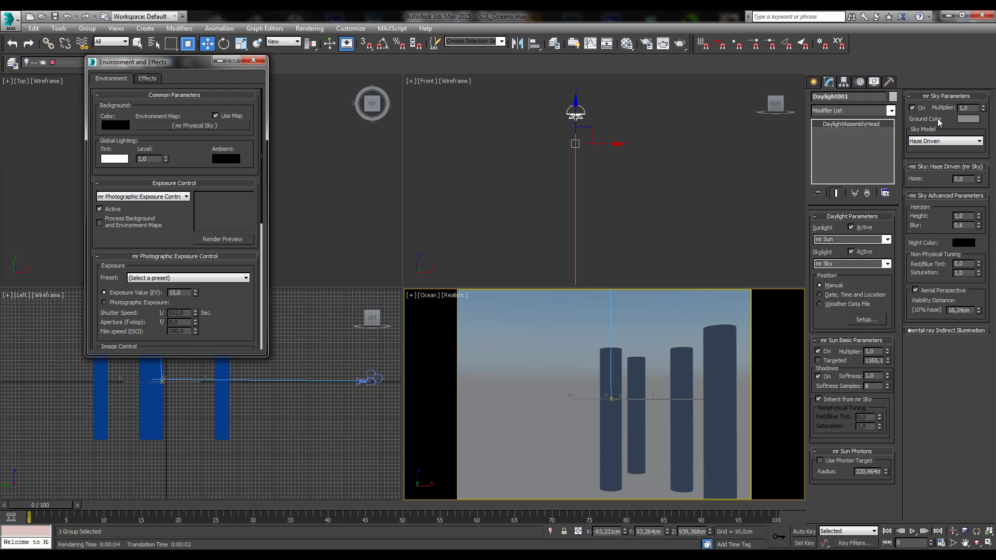
# Switch the mr Sky light off and on again to compare its effect on the cylinders.
pyautogui.click(923, 109)
pyautogui.click(923, 111)
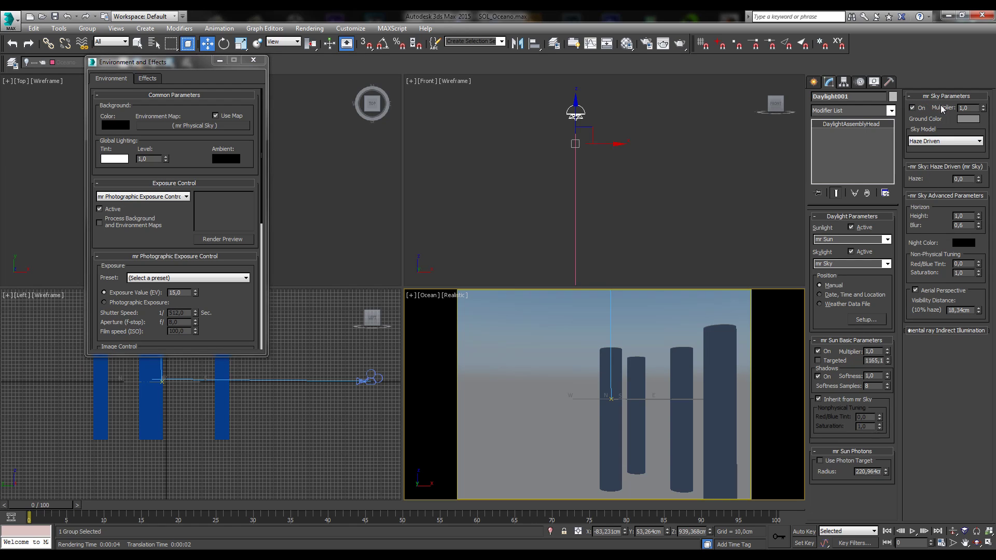
pyautogui.click(927, 109)
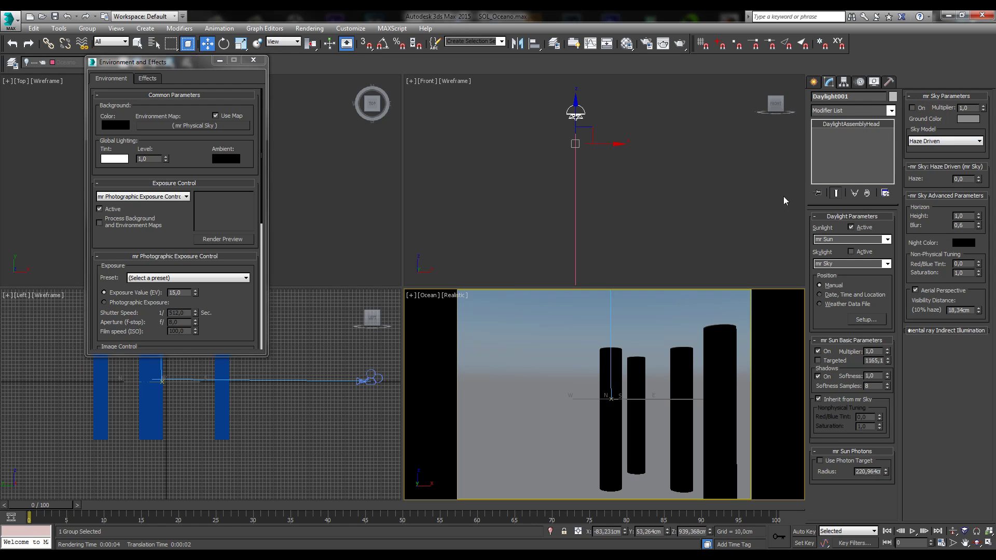
pyautogui.click(917, 109)
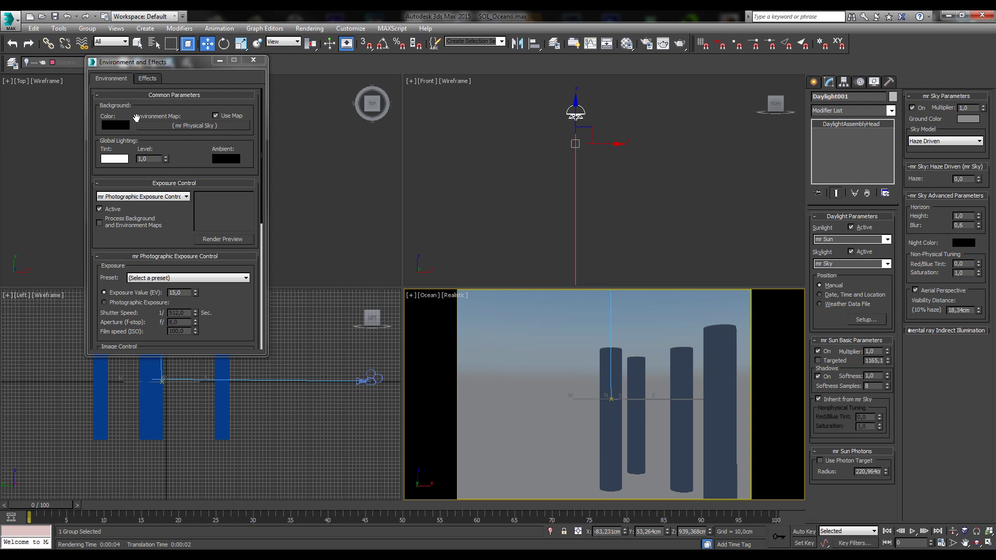
# Open the Material Editor and place the Environment and Effects window beside it.
pyautogui.moveTo(156, 117); pyautogui.dragTo(158, 133)
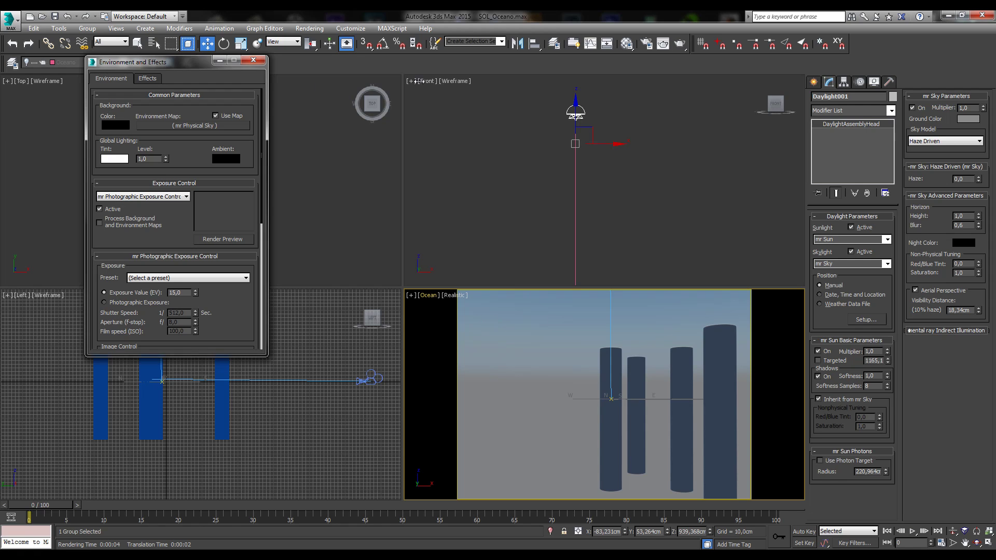
pyautogui.click(626, 44)
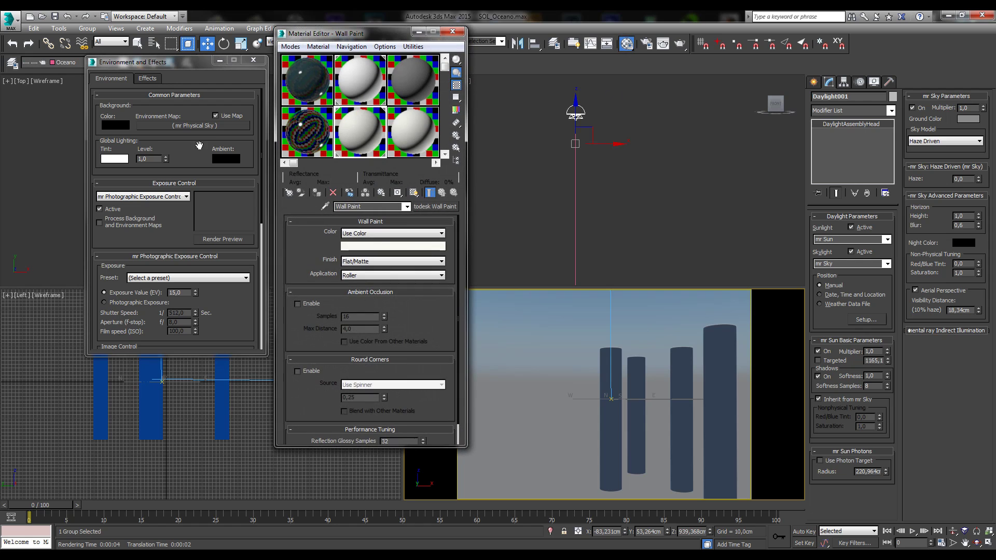
pyautogui.moveTo(182, 62); pyautogui.dragTo(635, 80)
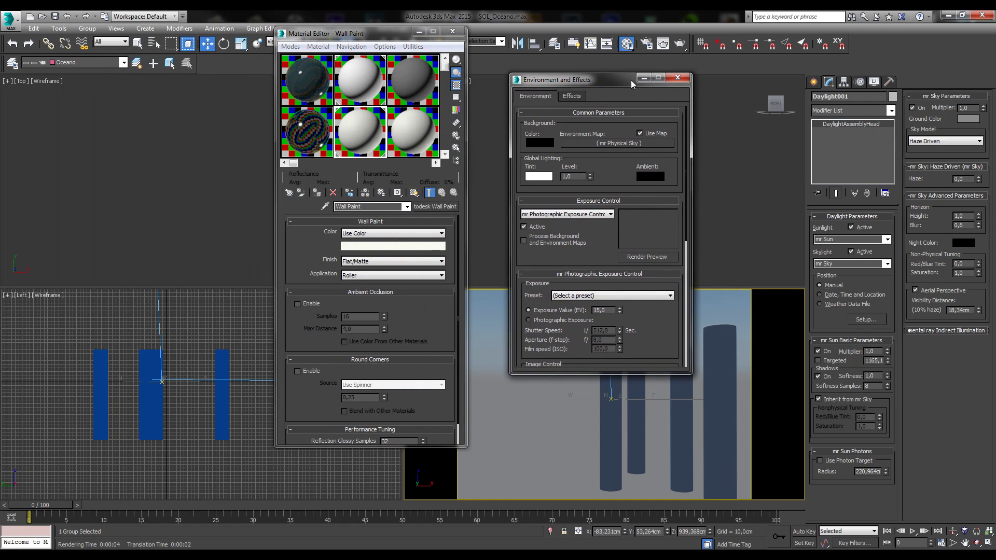
pyautogui.moveTo(363, 34); pyautogui.dragTo(122, 33)
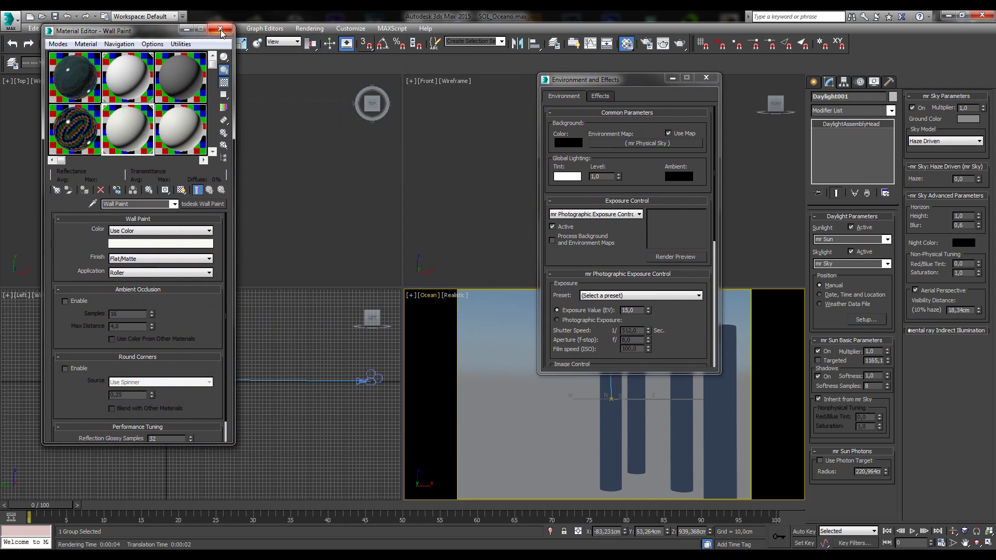
pyautogui.click(213, 31)
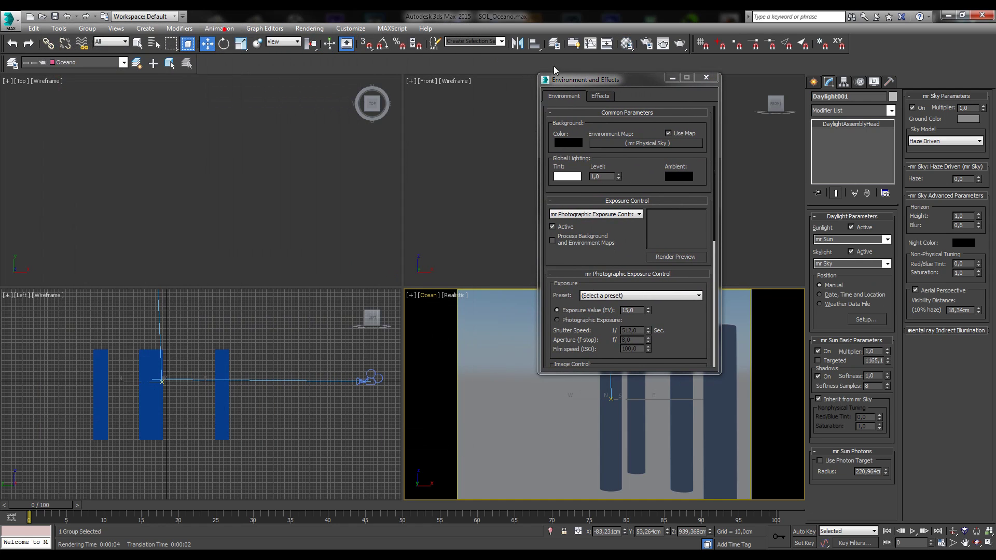
pyautogui.click(626, 44)
pyautogui.moveTo(132, 32); pyautogui.dragTo(96, 34)
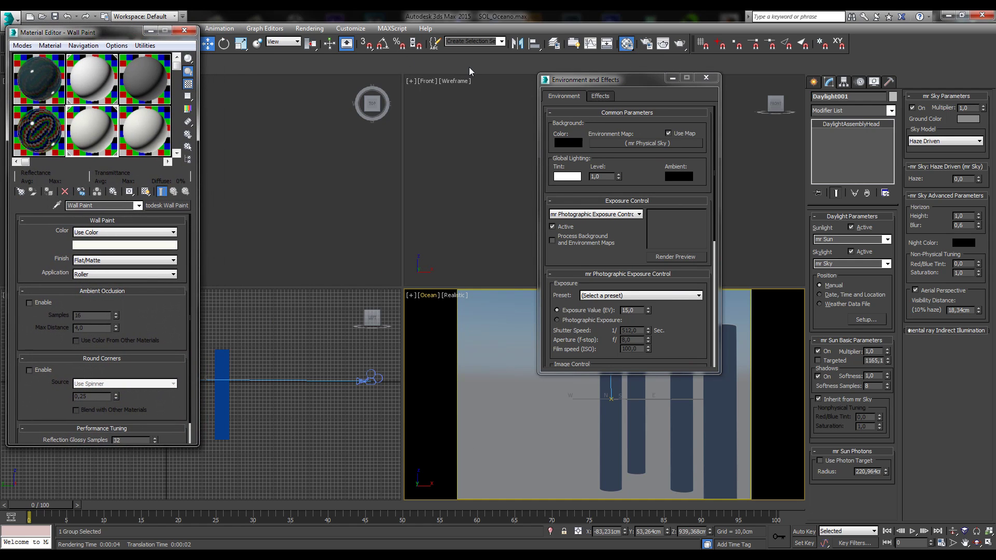
pyautogui.moveTo(546, 80); pyautogui.dragTo(218, 33)
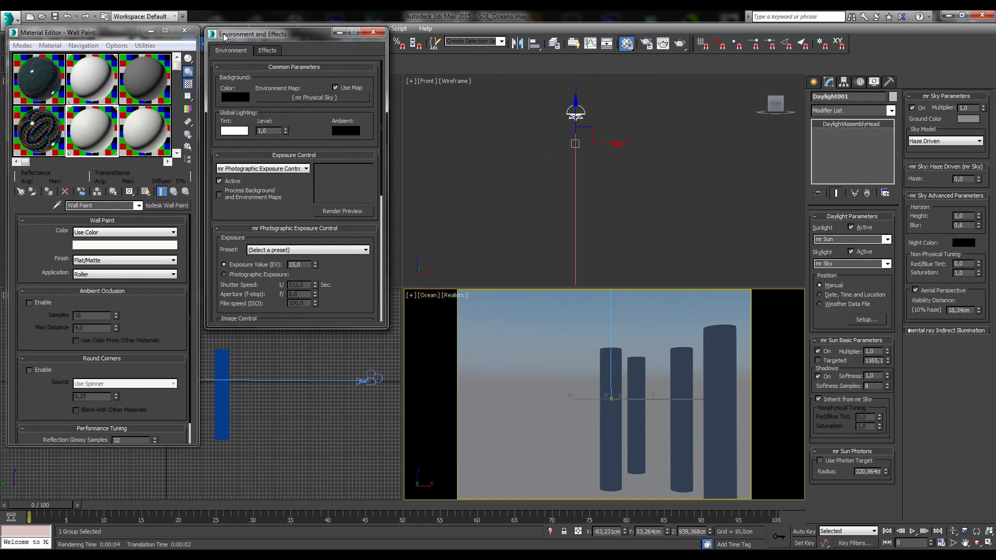
# Copy the mr Physical Sky environment map into the first material slot as an instance and close the Environment and Effects window.
pyautogui.moveTo(318, 101); pyautogui.dragTo(47, 82)
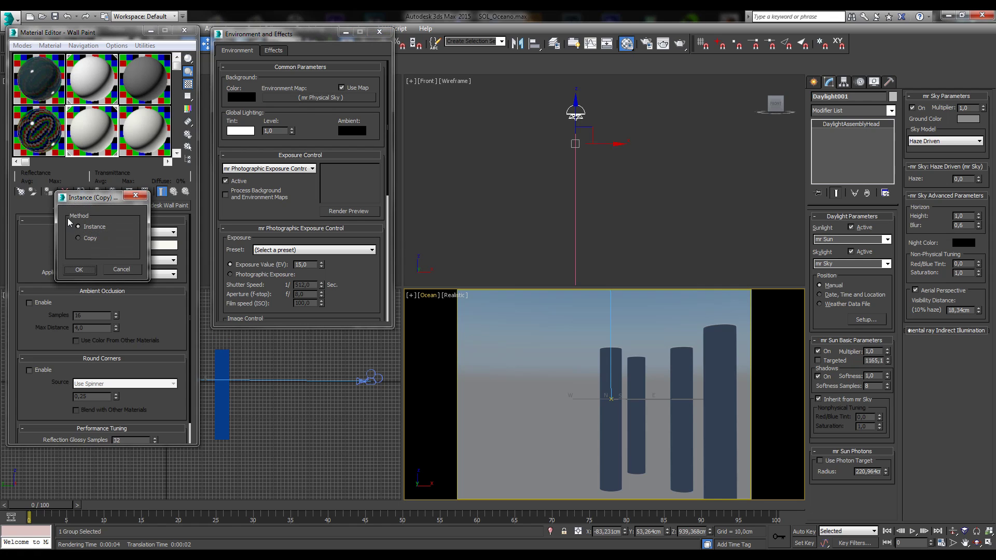
pyautogui.click(79, 270)
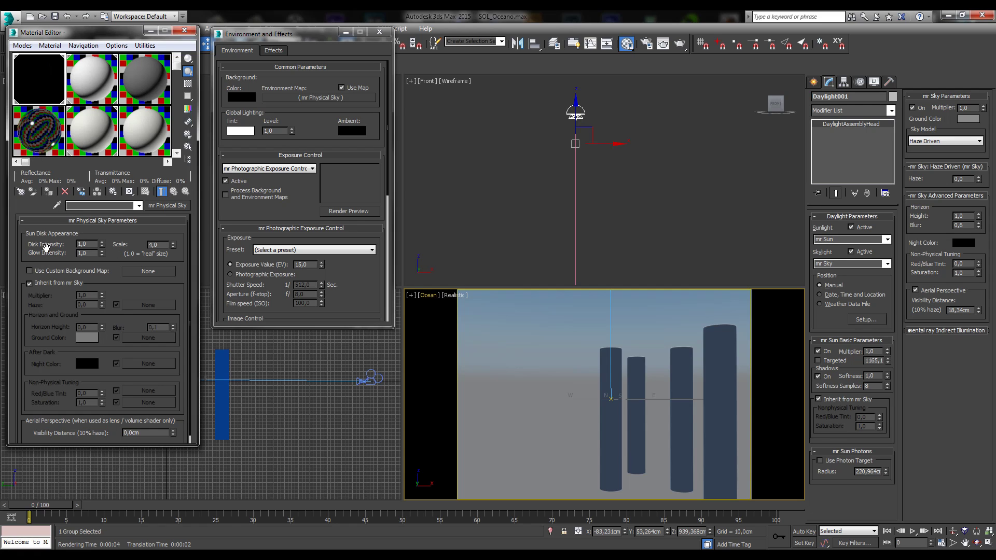
pyautogui.moveTo(29, 253); pyautogui.dragTo(26, 236)
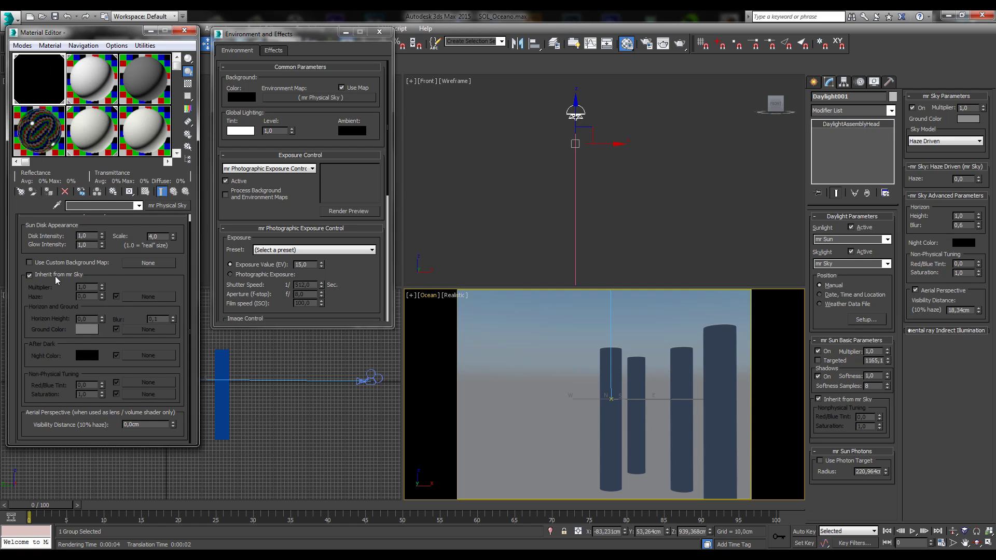
pyautogui.click(379, 31)
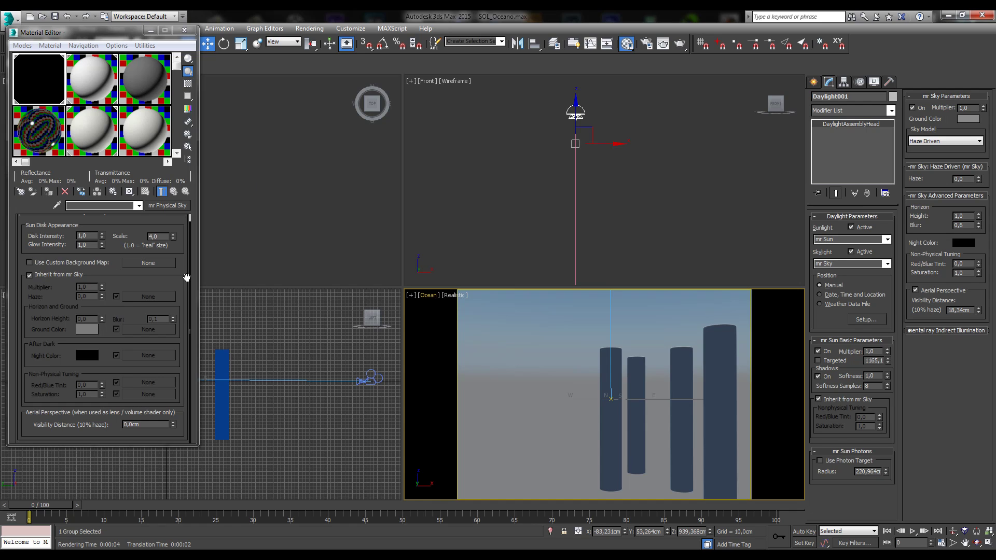
# Switch Inherit from mr Sky off and on again in the mr Physical Sky map to compare the Ocean view's background.
pyautogui.click(68, 275)
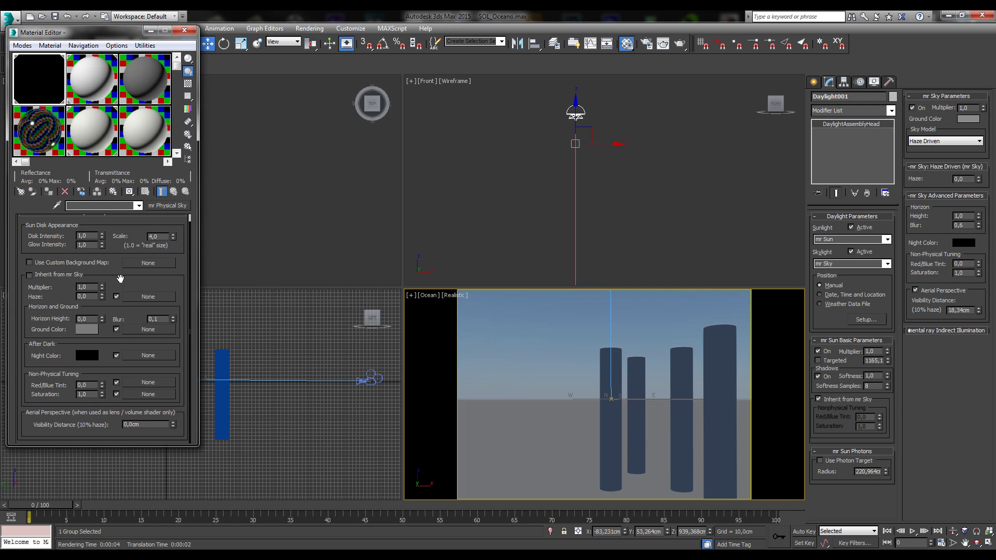
pyautogui.click(46, 276)
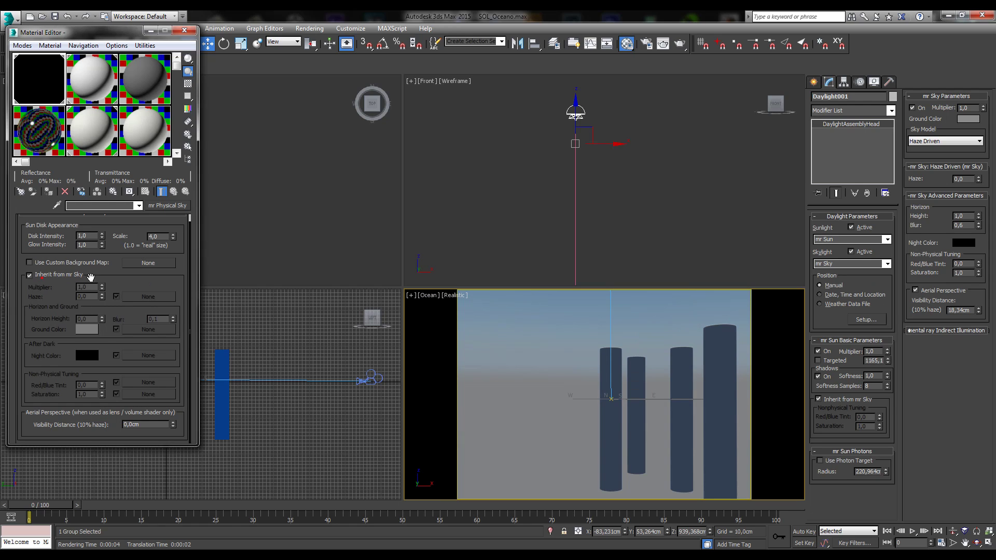
pyautogui.click(562, 337)
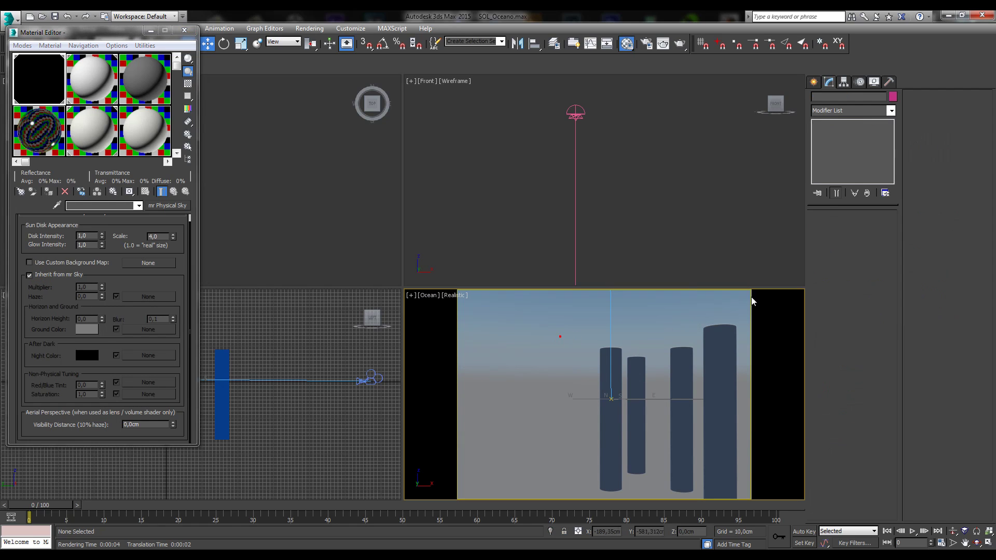
# Set the Daylight's mr Sky Red/Blue Tint to 0,57 and render the Ocean view.
pyautogui.click(576, 113)
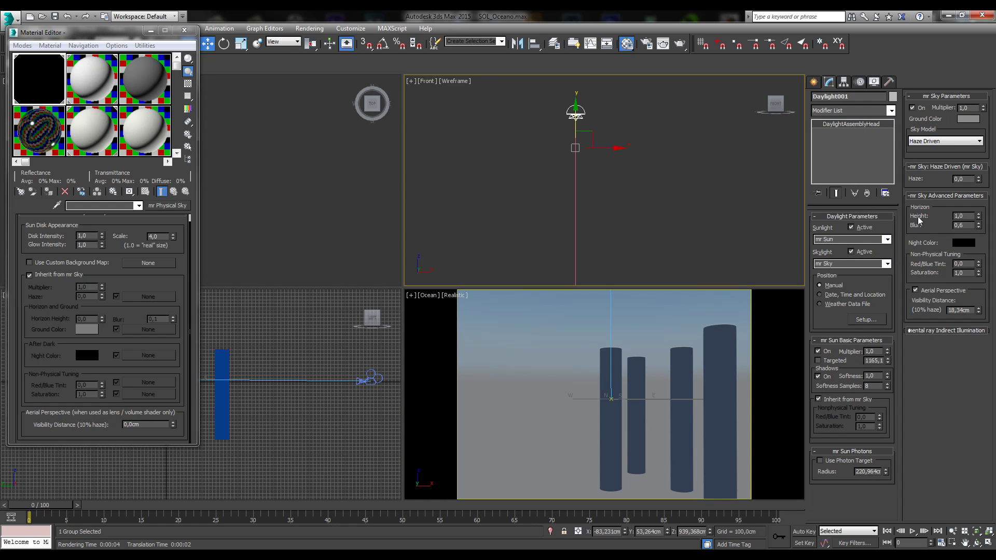
pyautogui.moveTo(970, 265)
pyautogui.mouseDown()
pyautogui.moveTo(954, 264)
pyautogui.moveTo(979, 248)
pyautogui.mouseUp()
pyautogui.rightClick(558, 316)
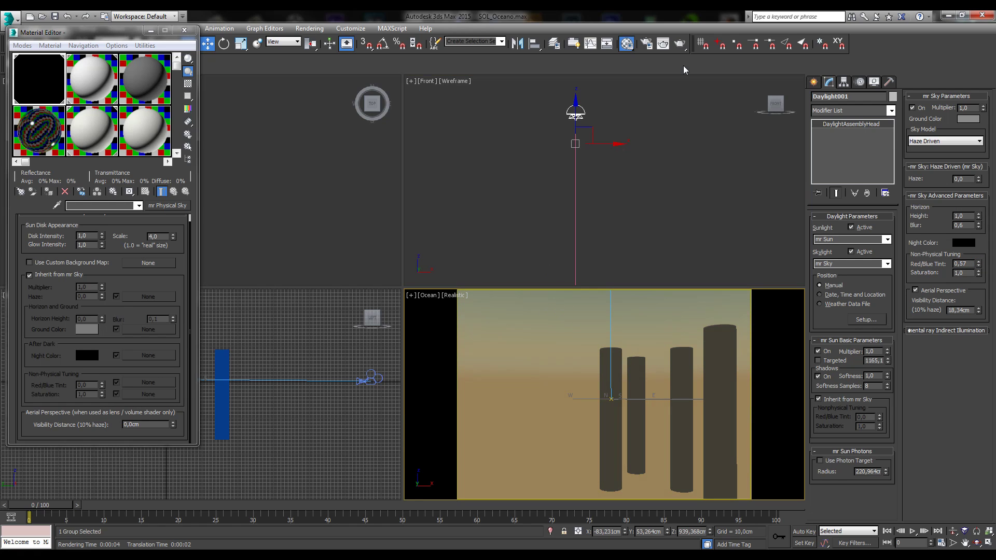
pyautogui.click(683, 44)
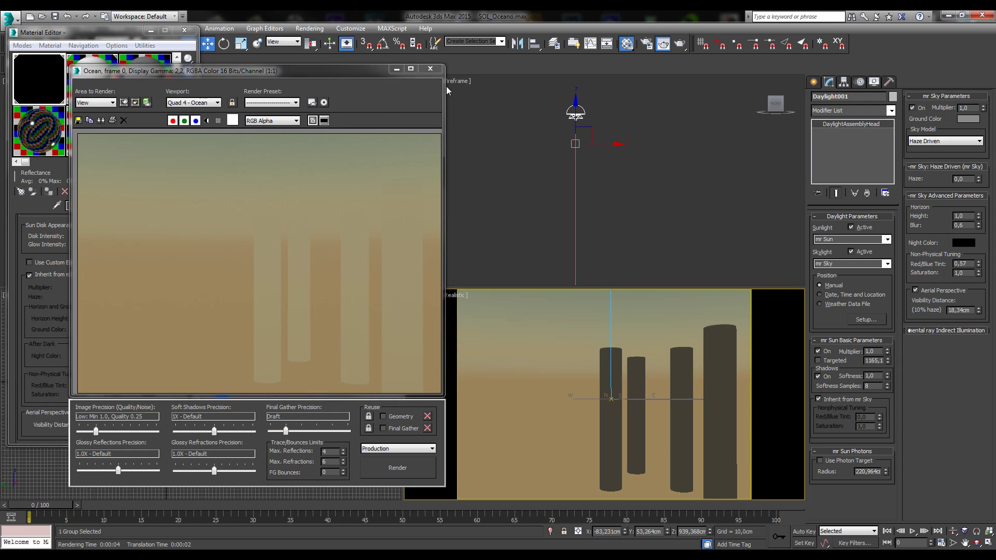
pyautogui.click(430, 69)
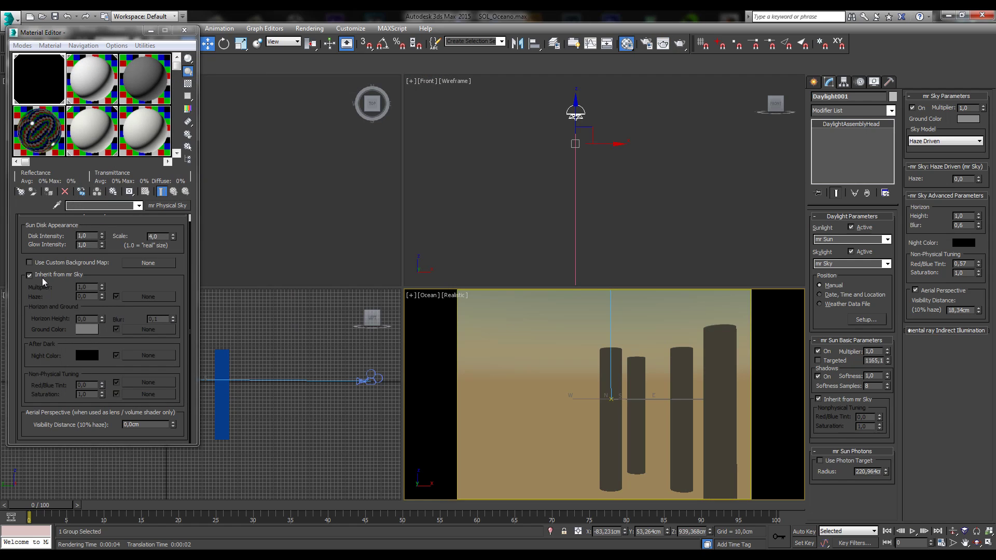
# Turn off Inherit from mr Sky in the mr Physical Sky map and render the Ocean view.
pyautogui.click(42, 277)
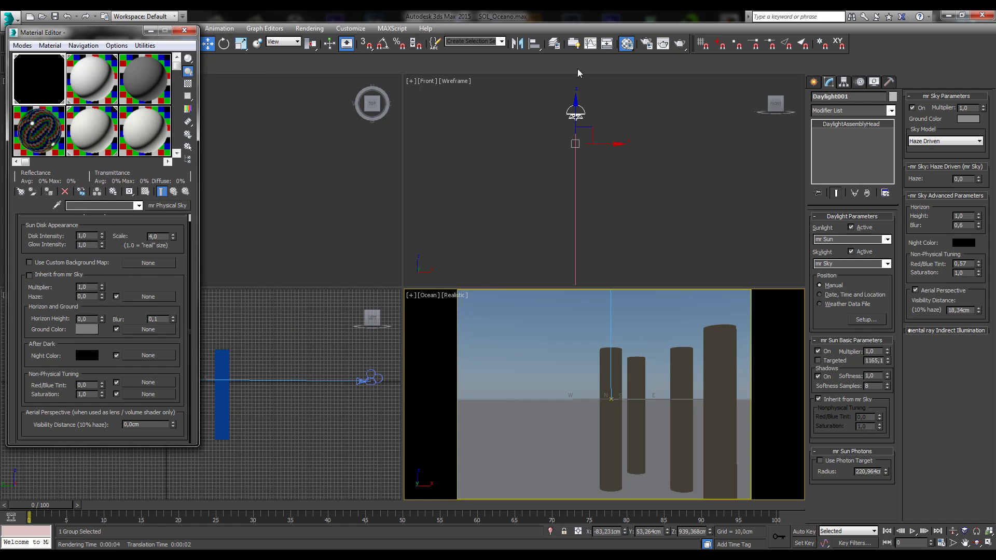
pyautogui.click(680, 43)
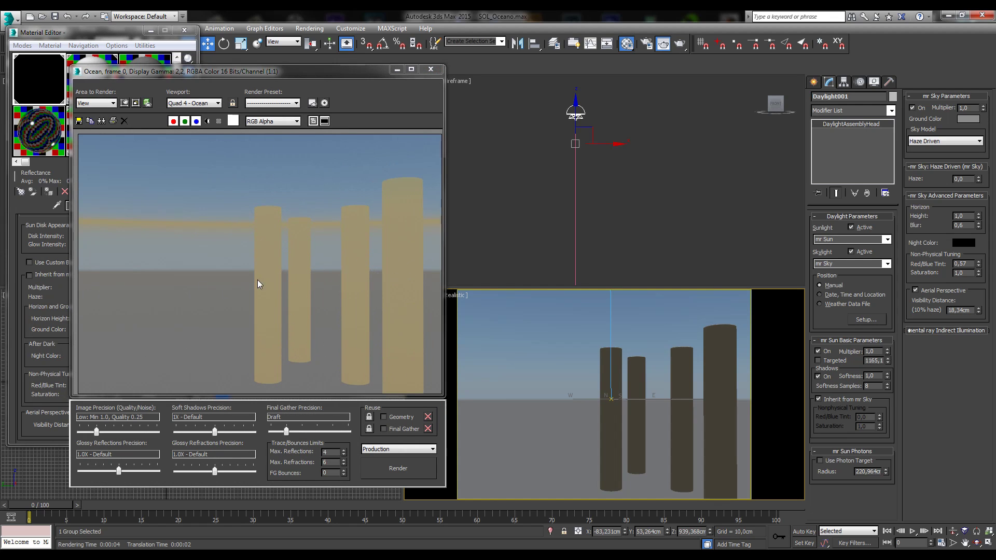
pyautogui.click(434, 69)
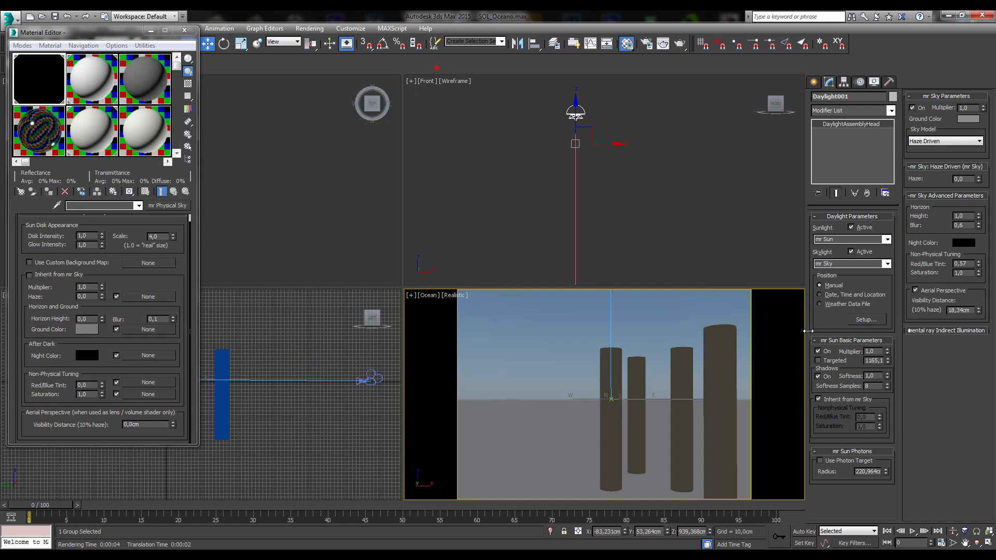
# Turn Inherit from mr Sky back on, render the Ocean view, and place the rendered frame beside the Material Editor.
pyautogui.click(44, 276)
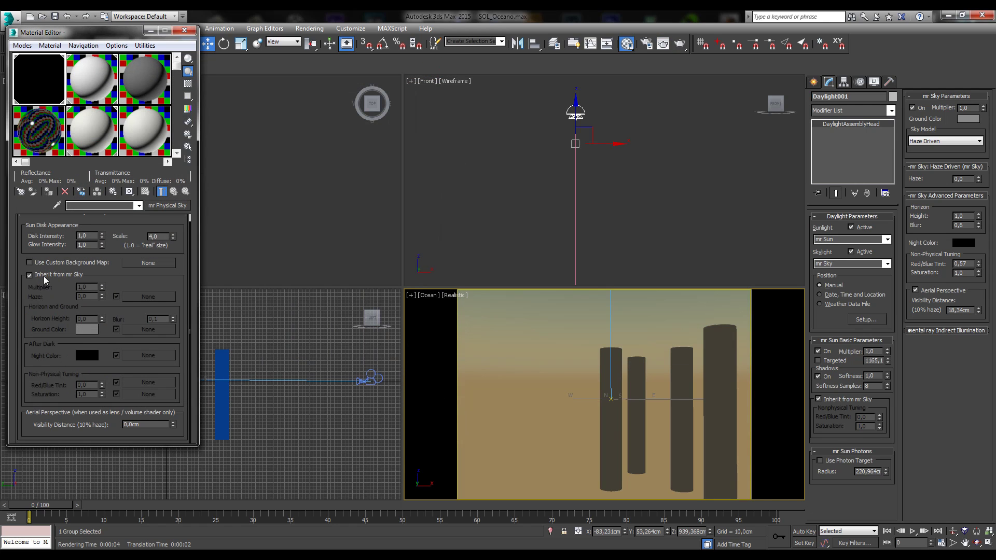
pyautogui.click(522, 333)
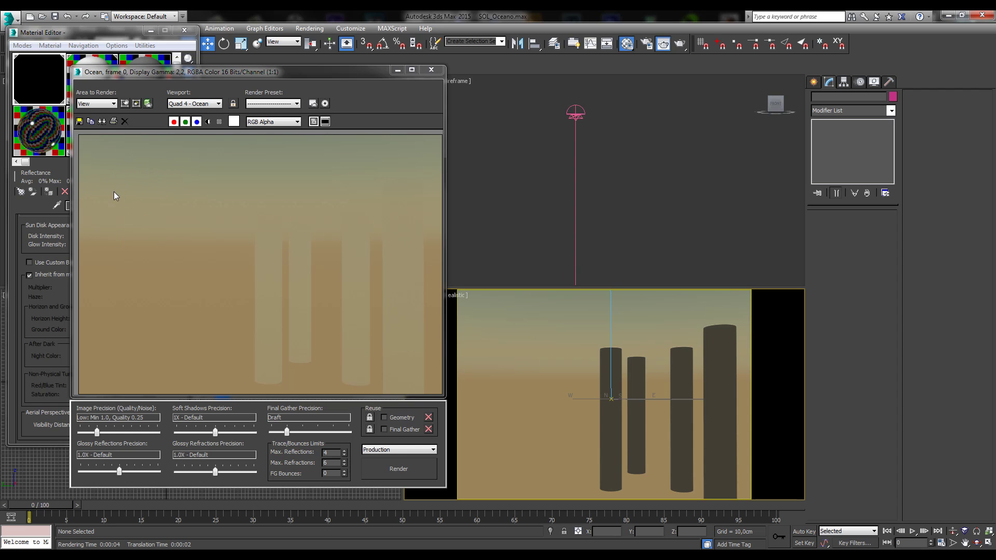
pyautogui.moveTo(304, 71); pyautogui.dragTo(498, 58)
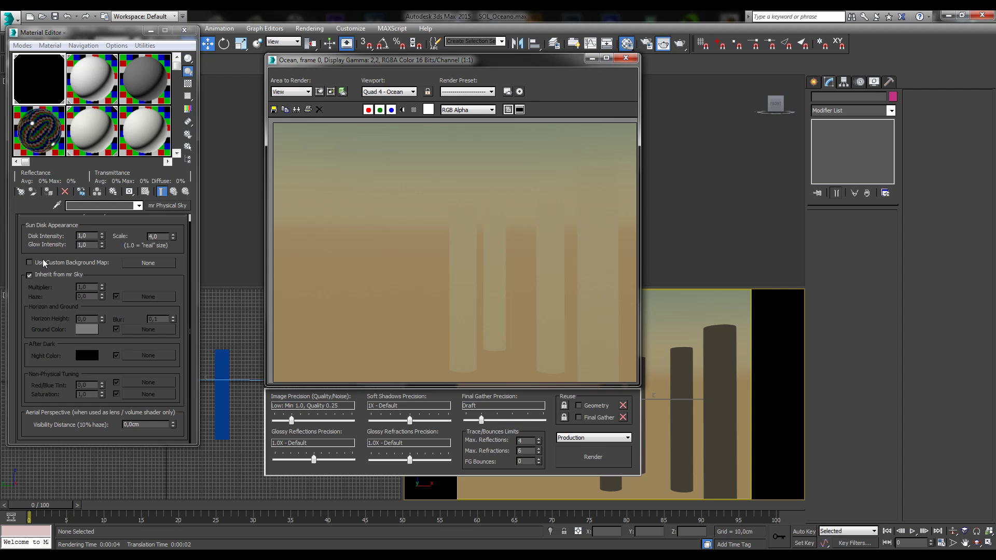
# Turn off Inherit from mr Sky again, reselect the Daylight system, and render the Ocean view again.
pyautogui.click(30, 276)
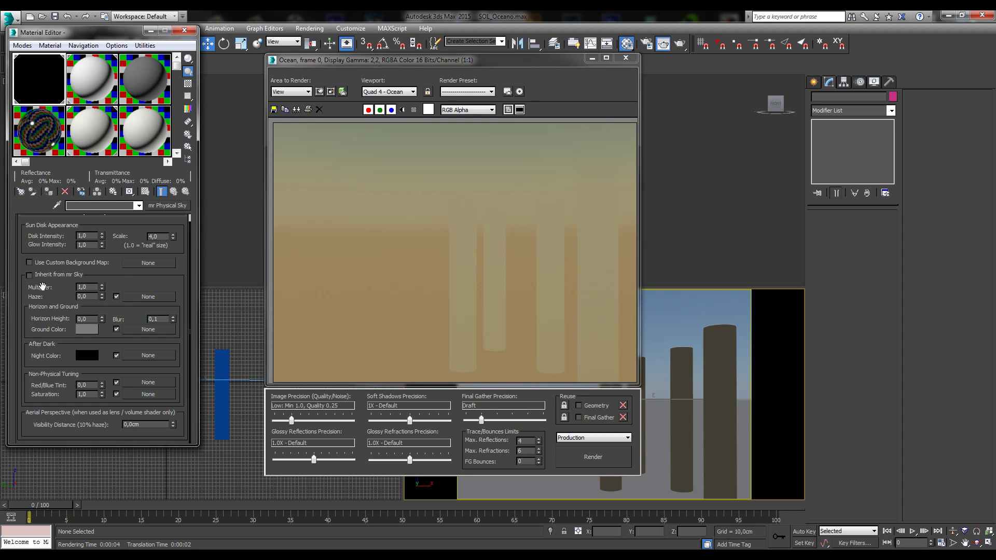
pyautogui.moveTo(544, 60); pyautogui.dragTo(455, 15)
pyautogui.click(575, 112)
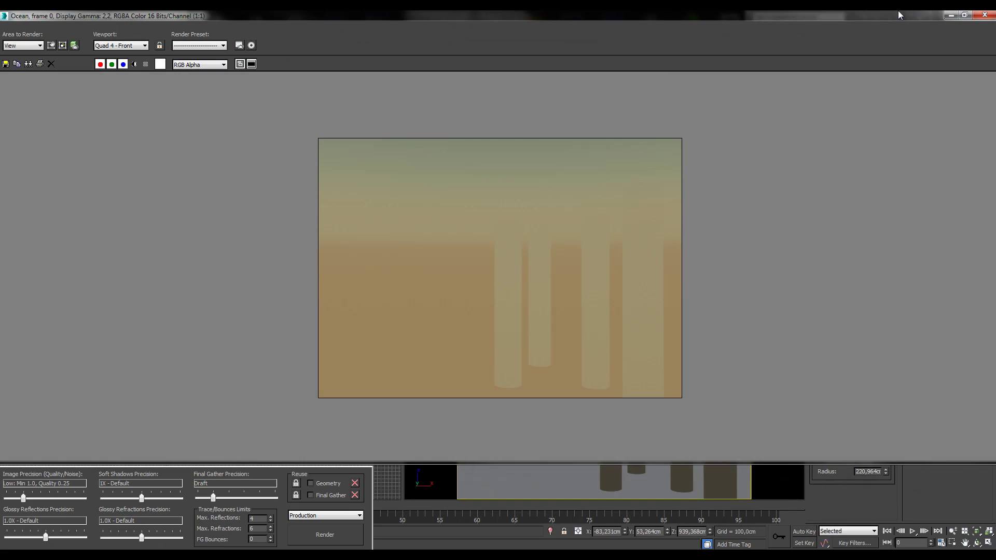
pyautogui.click(964, 14)
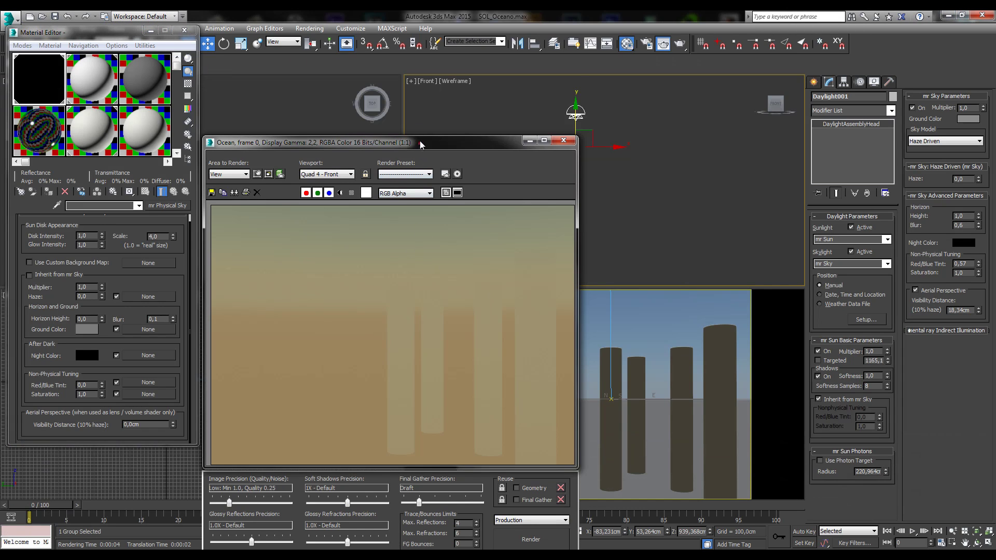
pyautogui.moveTo(420, 142); pyautogui.dragTo(419, 89)
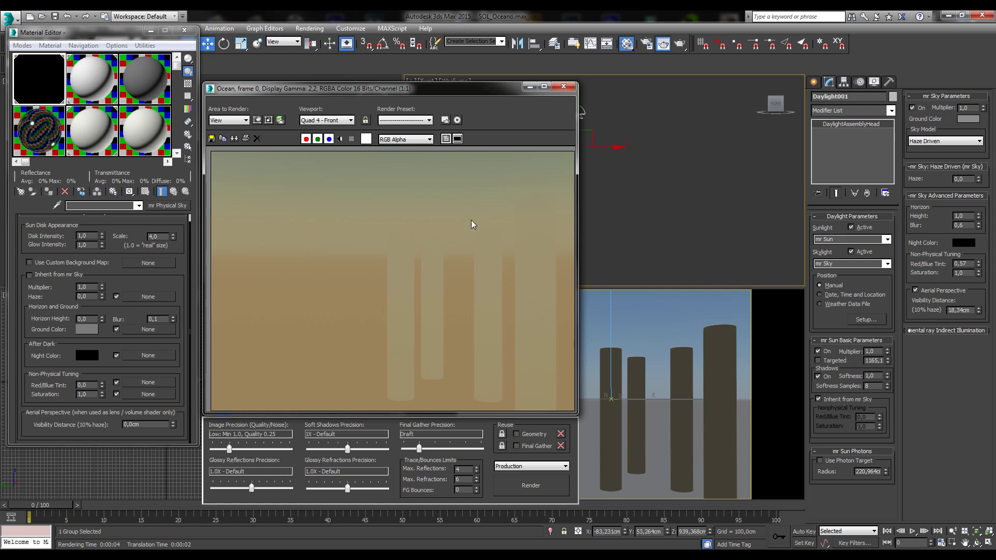
pyautogui.click(521, 482)
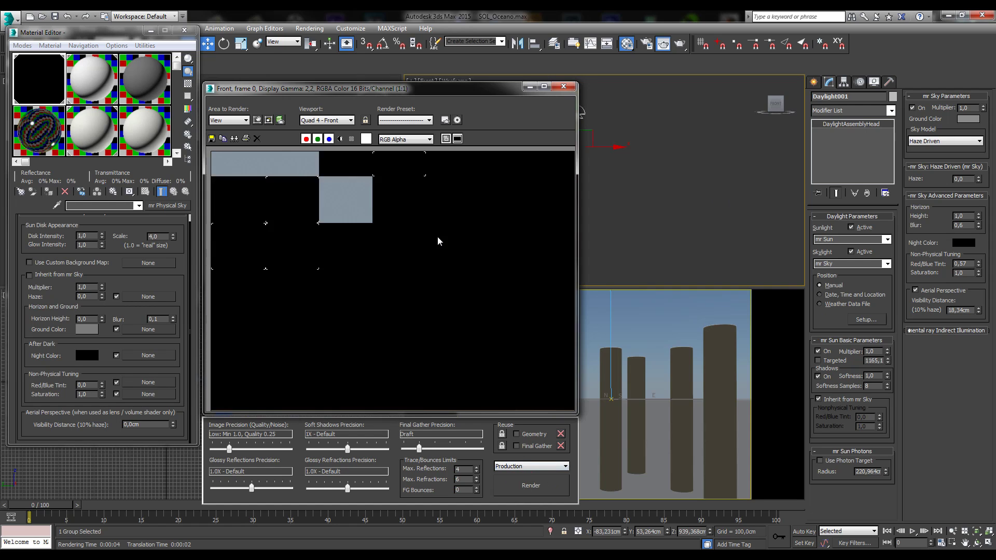
pyautogui.rightClick(695, 341)
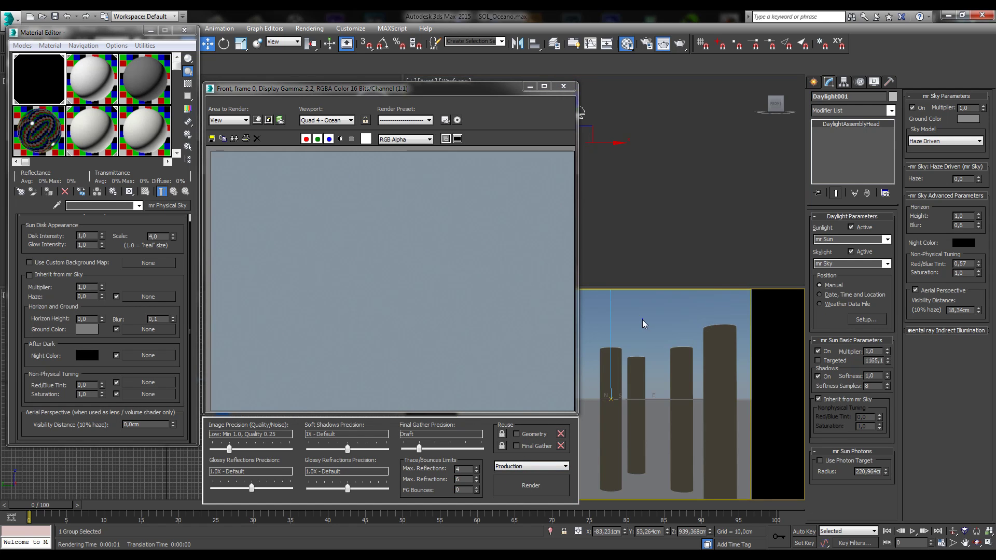
pyautogui.click(522, 483)
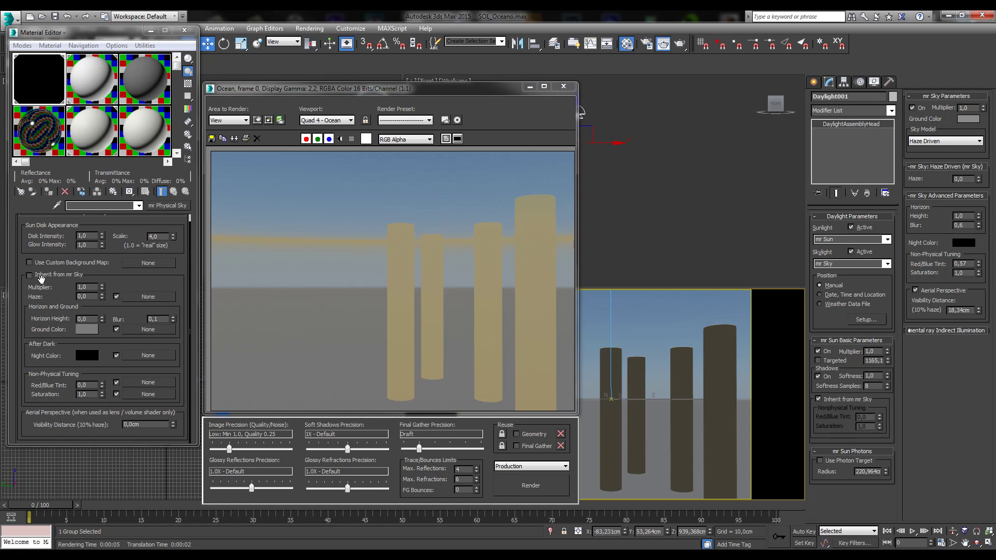
# Enable Inherit from mr Sky, disable the Daylight's Aerial Perspective, and render the Ocean view.
pyautogui.scroll(2, 30, 293)
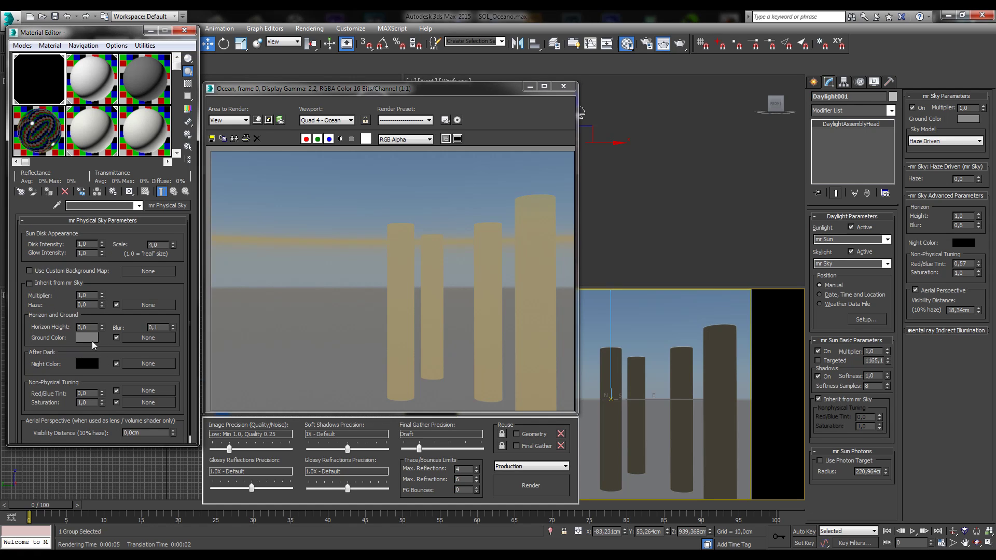
pyautogui.click(42, 284)
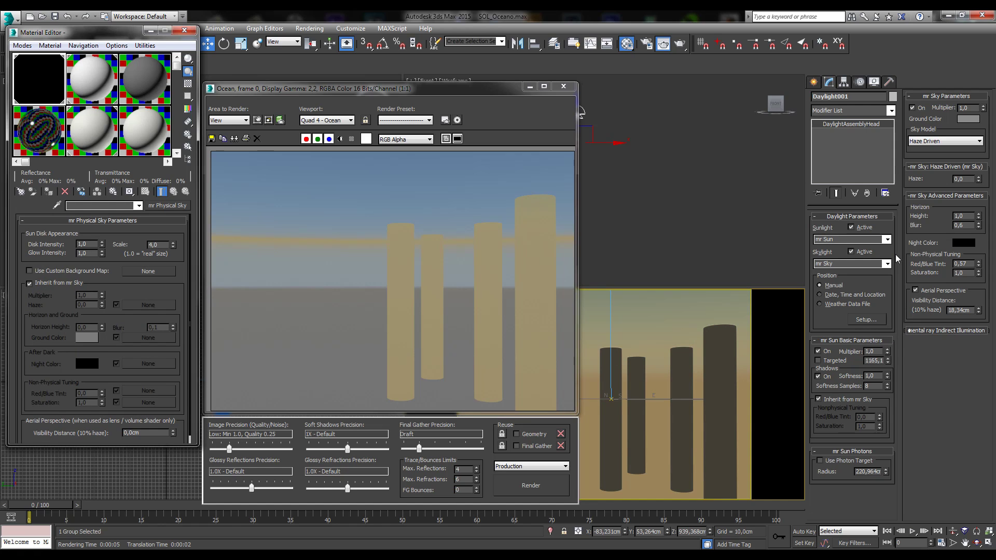
pyautogui.click(937, 292)
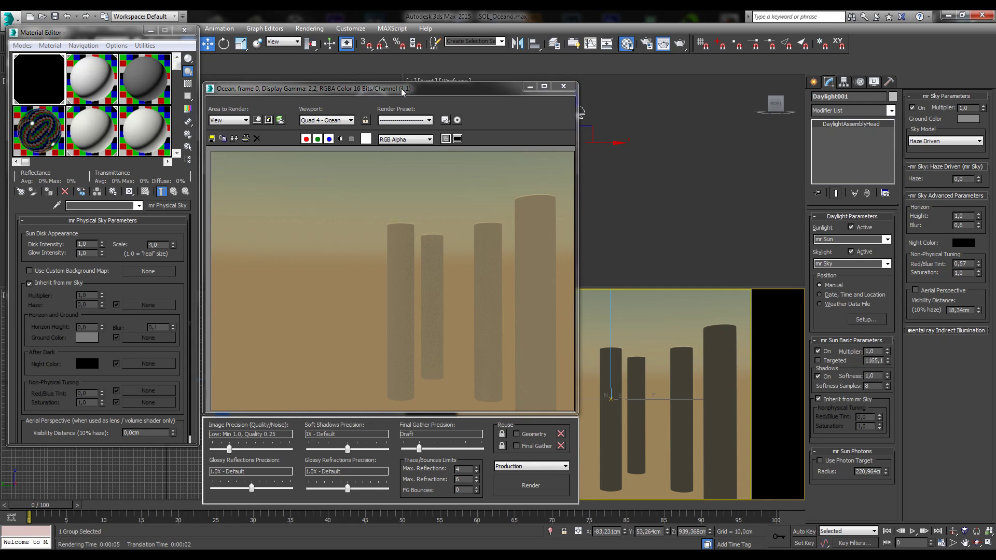
pyautogui.moveTo(403, 90); pyautogui.dragTo(634, 76)
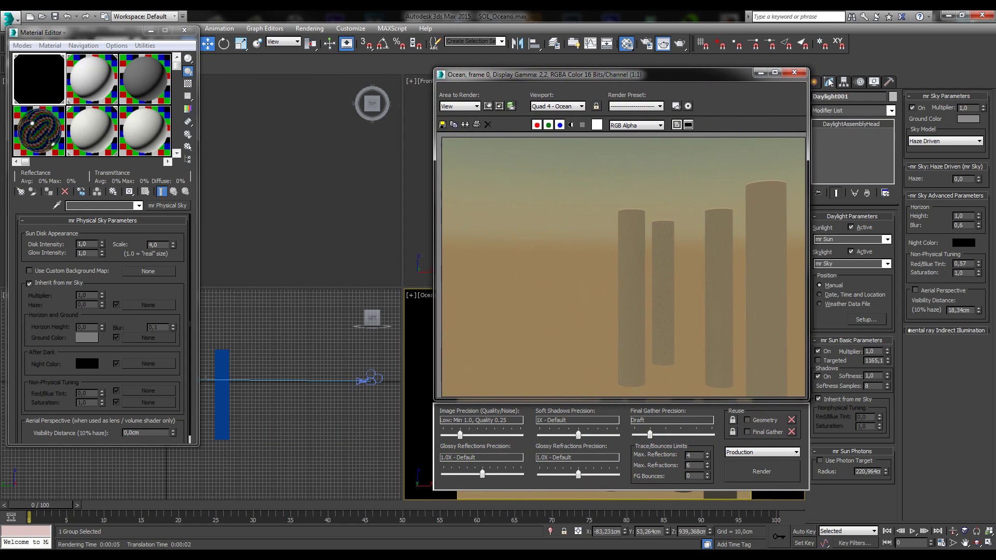
pyautogui.click(794, 73)
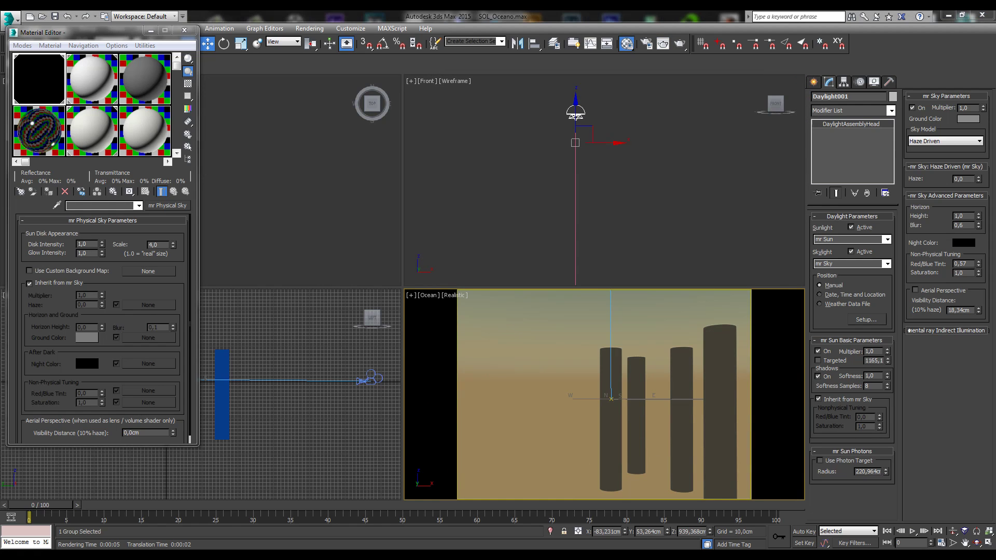
# Reset the Daylight's mr Sky settings to horizon height 0,0, blur 0,1 and Red/Blue Tint 0,0.
pyautogui.click(733, 221)
pyautogui.click(584, 115)
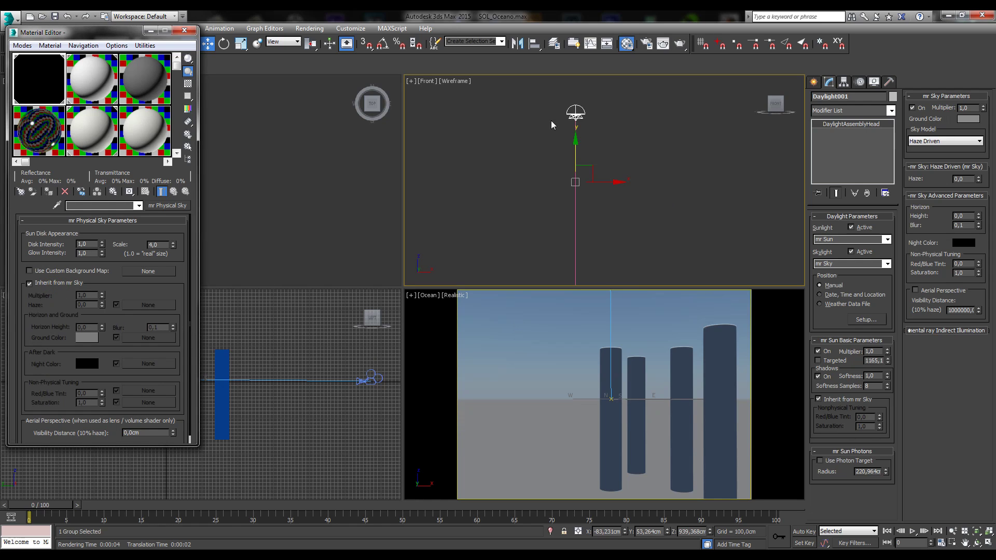
pyautogui.click(616, 154)
pyautogui.click(575, 111)
pyautogui.click(549, 113)
pyautogui.click(573, 111)
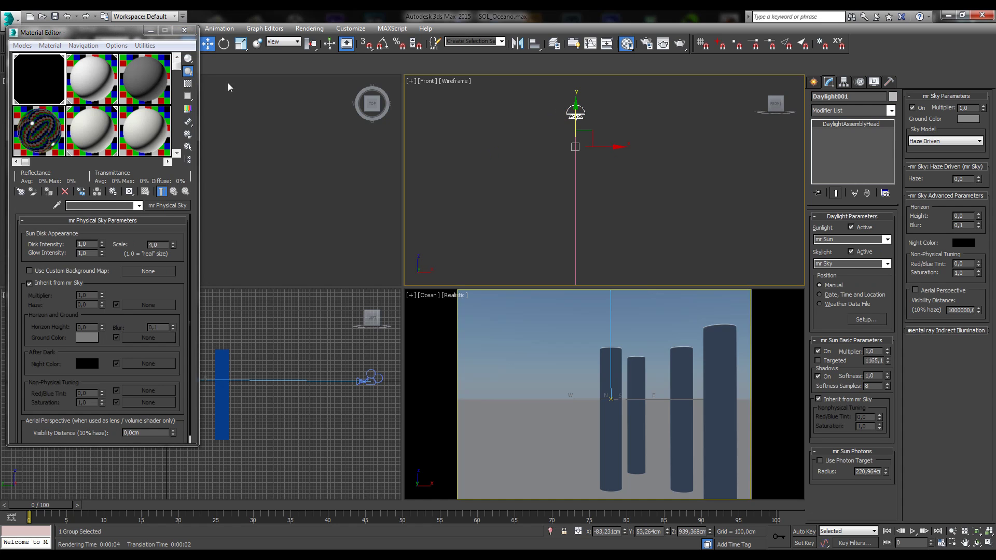
# Move the Daylight along Y to about 4279 cm in the Top view so the sun sits low in the Ocean view.
pyautogui.moveTo(152, 34); pyautogui.dragTo(944, 73)
pyautogui.click(287, 185)
pyautogui.press('z')
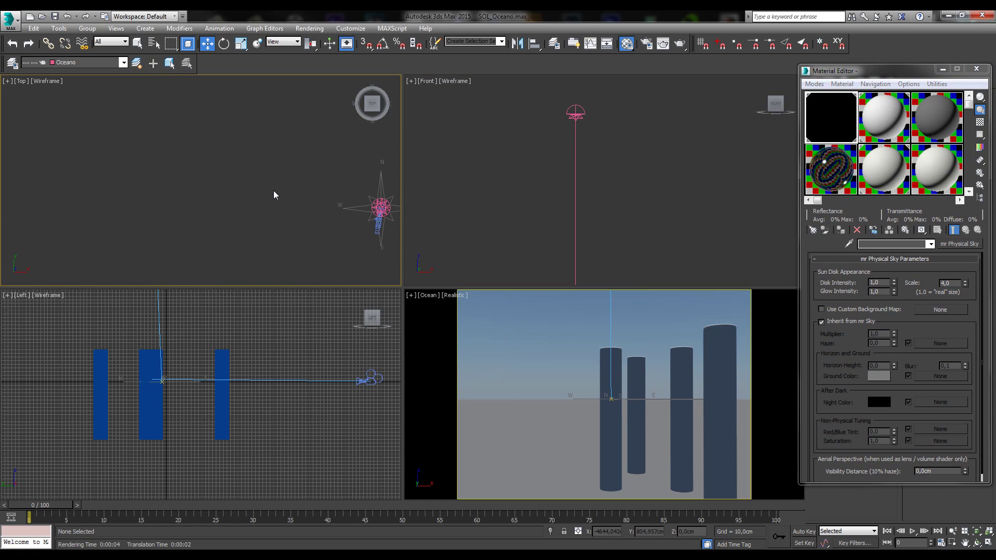
pyautogui.click(577, 118)
pyautogui.moveTo(576, 113); pyautogui.dragTo(507, 113)
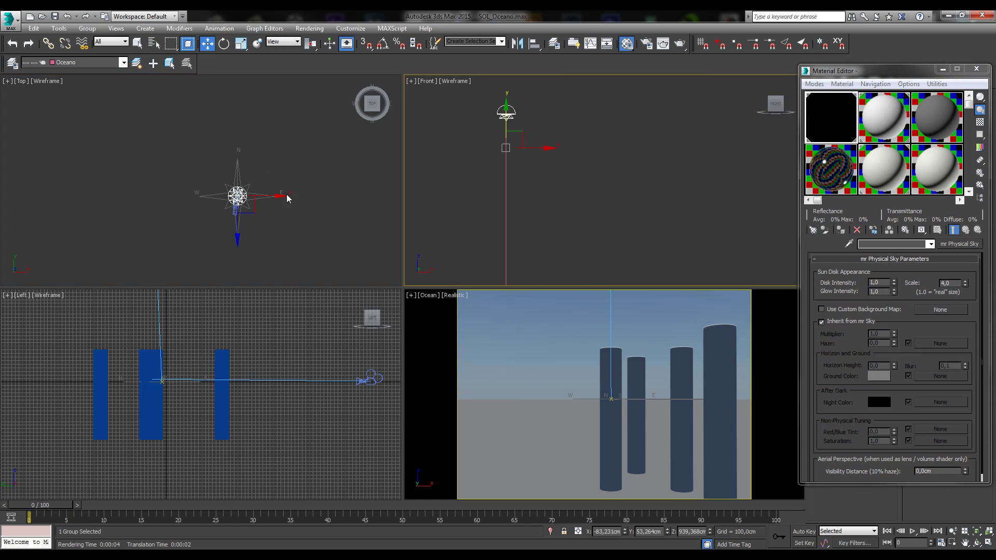
pyautogui.click(283, 202)
pyautogui.moveTo(242, 172); pyautogui.dragTo(242, 120)
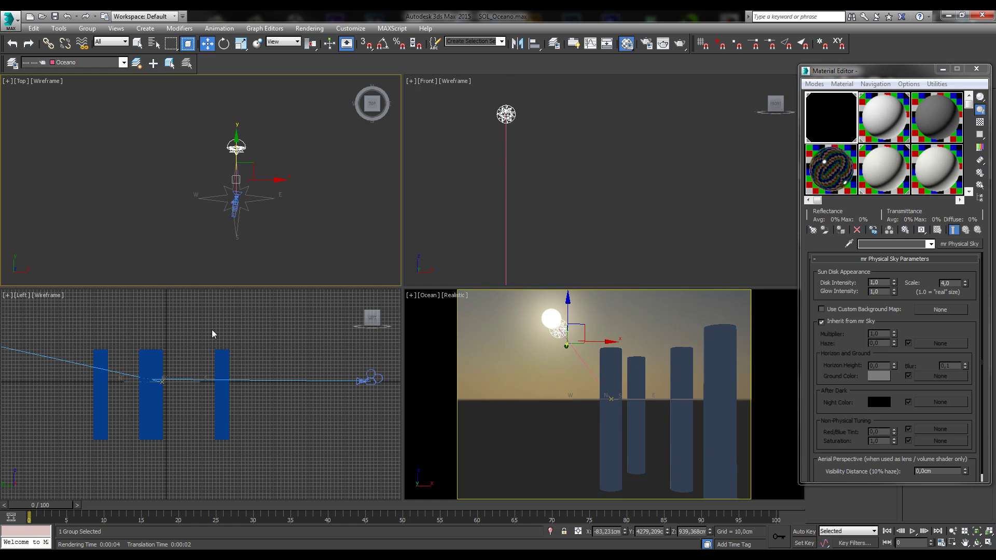
pyautogui.moveTo(212, 329); pyautogui.dragTo(302, 334, button='middle')
pyautogui.scroll(-3, 302, 334)
pyautogui.scroll(-5, 112, 331)
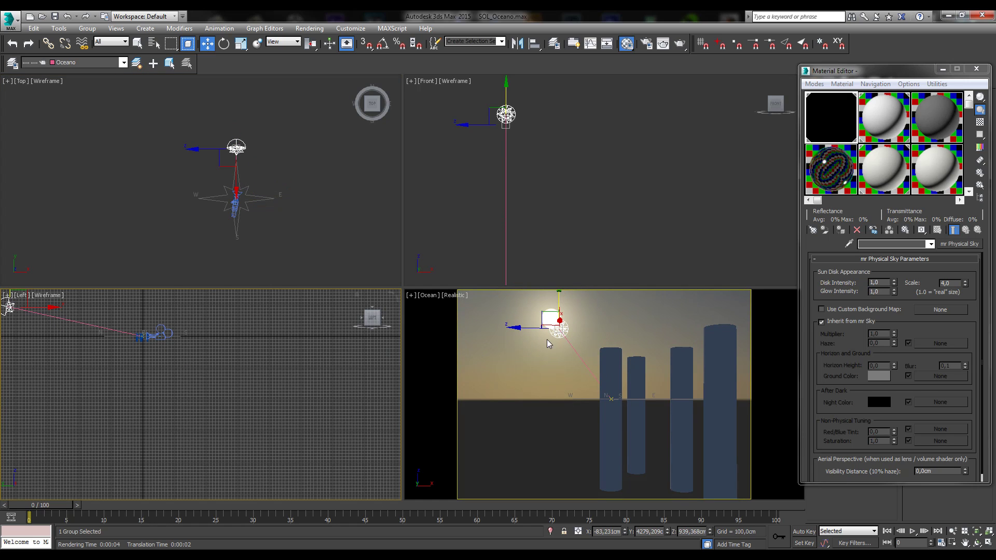
pyautogui.rightClick(628, 318)
# Try different sun Disk Intensity values in the mr Physical Sky map, and set it back to 1.
pyautogui.moveTo(836, 71); pyautogui.dragTo(168, 48)
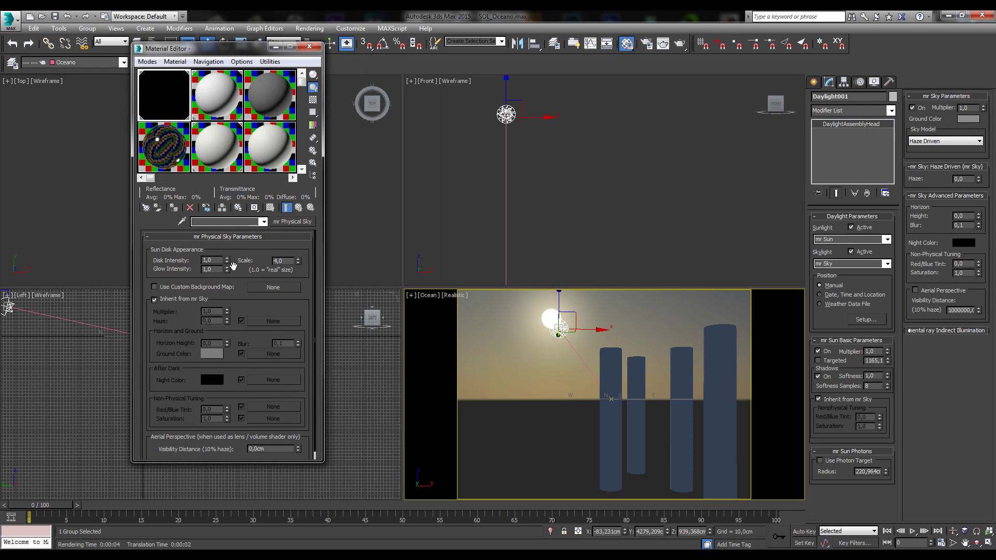
pyautogui.moveTo(227, 260); pyautogui.dragTo(221, 222)
pyautogui.moveTo(227, 260); pyautogui.dragTo(225, 243)
pyautogui.click(213, 259)
pyautogui.write('1')
pyautogui.press('Return')
# Render the Ocean view and load the rendered frame into channel A of the RAM Player at 700x500.
pyautogui.click(682, 45)
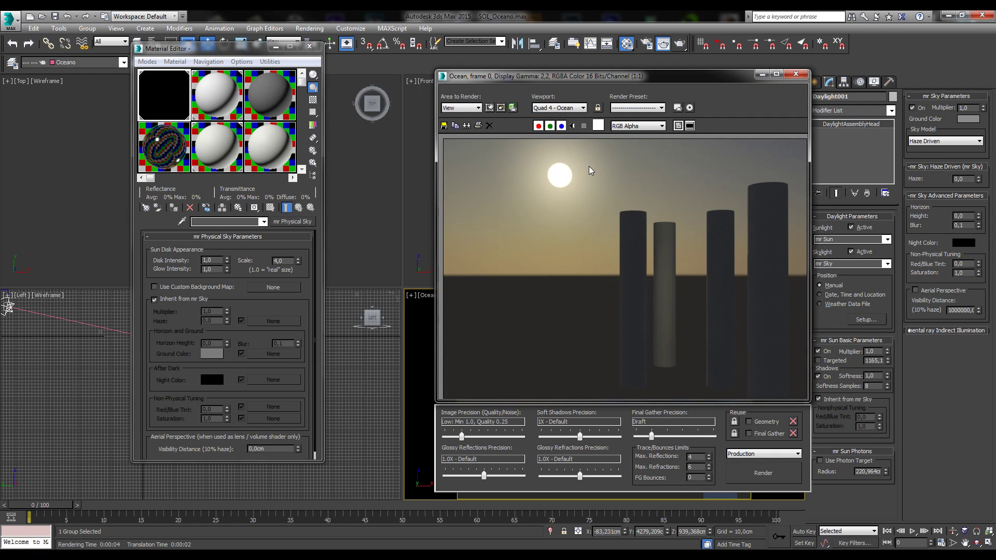
pyautogui.click(796, 73)
pyautogui.click(313, 31)
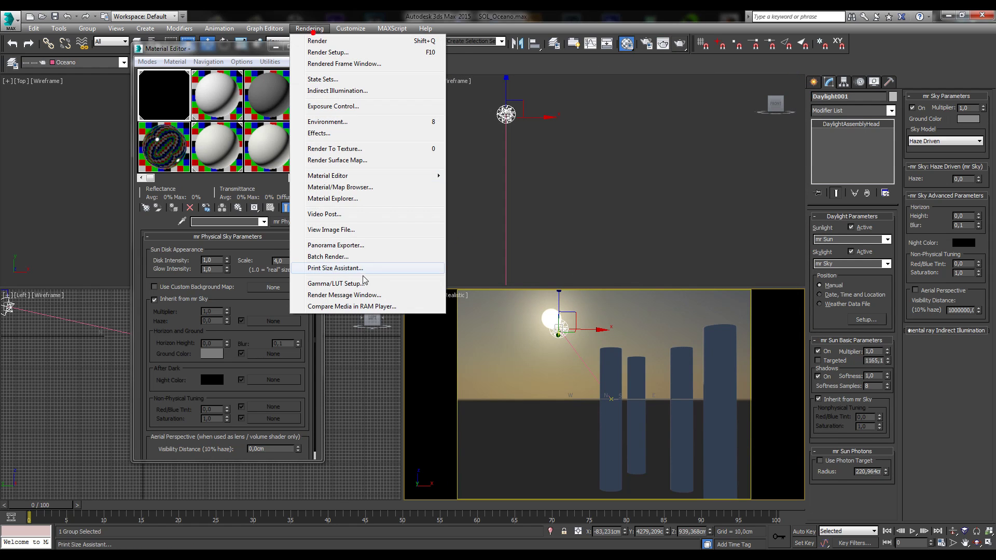
pyautogui.click(359, 307)
pyautogui.click(501, 97)
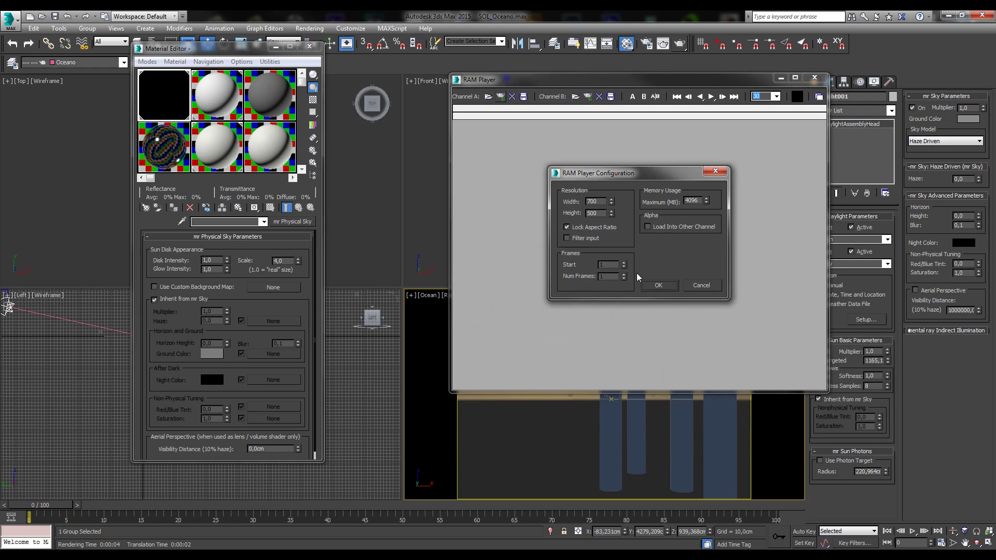
pyautogui.click(659, 285)
# Set the sun's Disk Intensity to 25 in the mr Physical Sky map and render the Ocean view again.
pyautogui.doubleClick(210, 260)
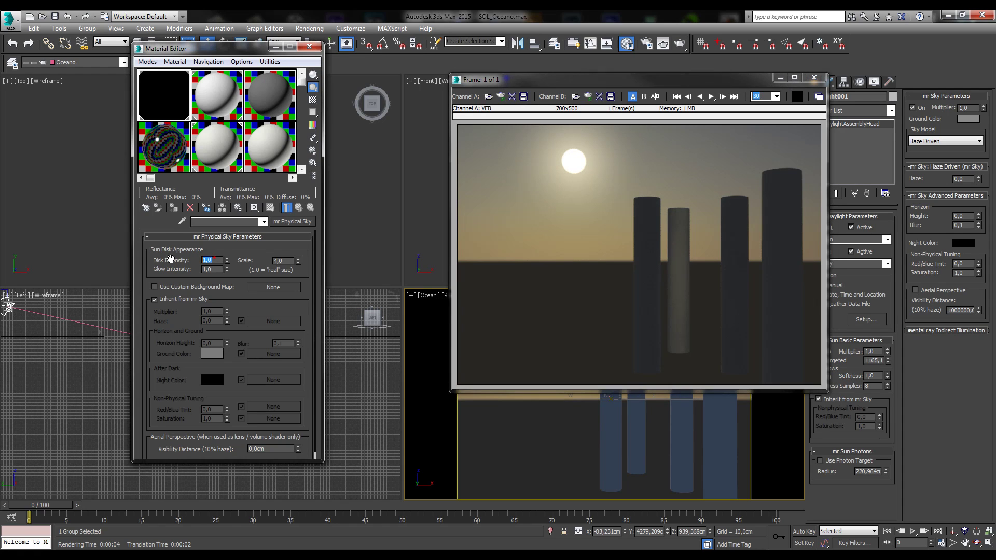
pyautogui.write('10')
pyautogui.press('Return')
pyautogui.moveTo(227, 260); pyautogui.dragTo(227, 511)
pyautogui.click(724, 186)
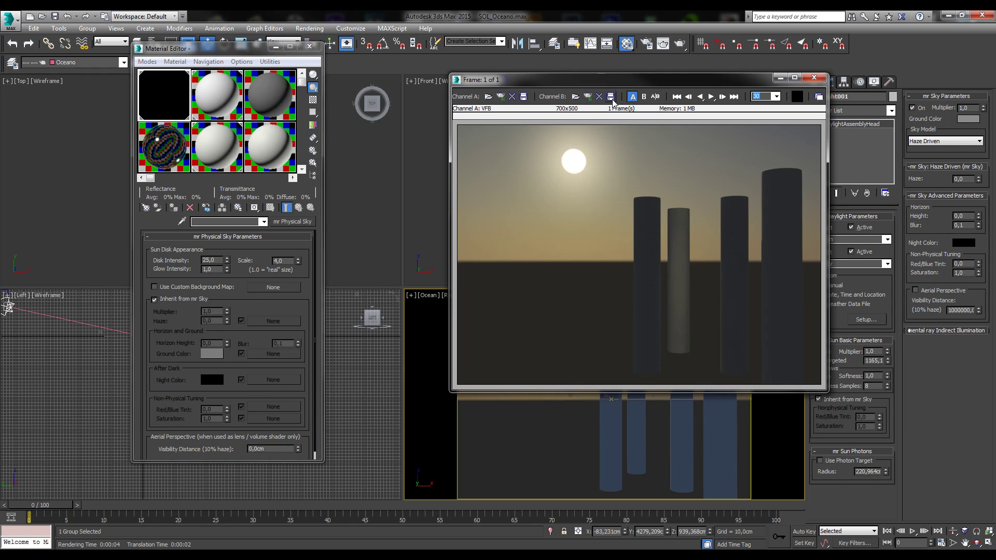
pyautogui.click(680, 44)
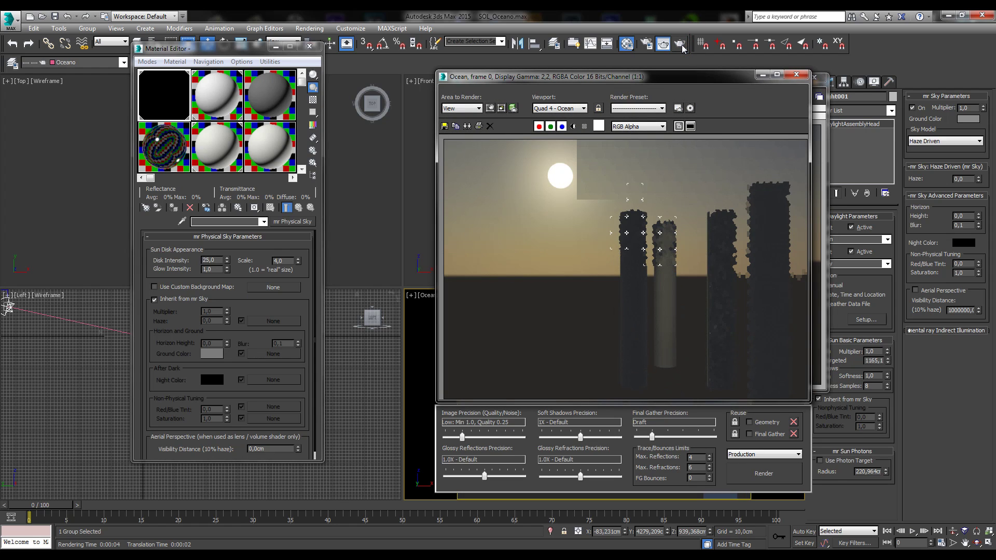
pyautogui.click(798, 78)
# Load the new render into channel B of the RAM Player and compare the sun disk across both channels.
pyautogui.click(588, 97)
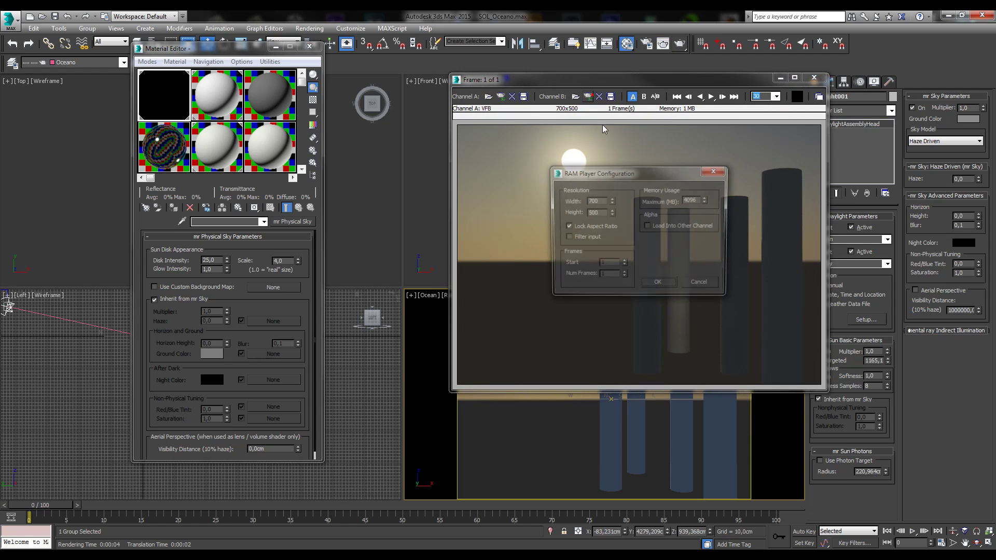
pyautogui.click(658, 283)
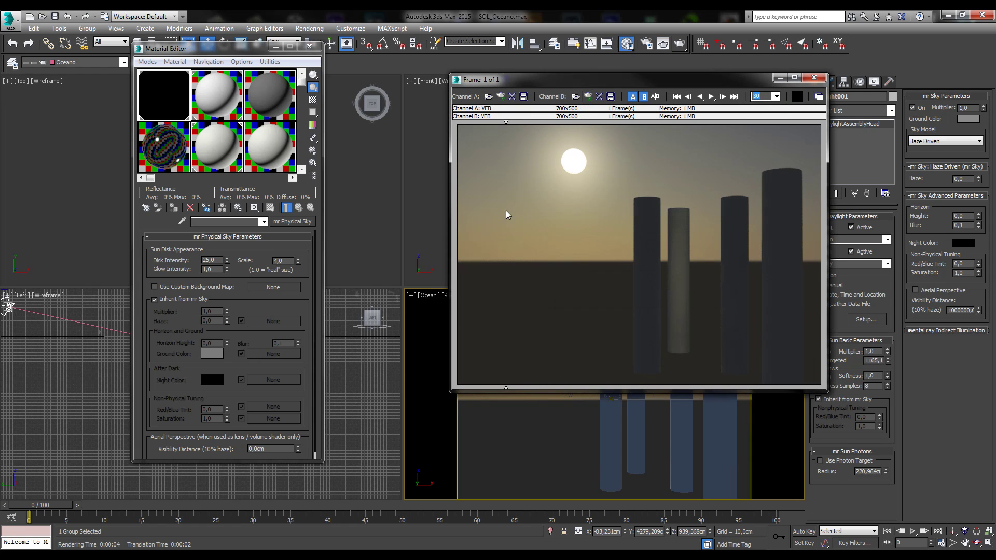
pyautogui.moveTo(506, 211); pyautogui.dragTo(641, 172)
pyautogui.click(814, 78)
pyautogui.click(625, 261)
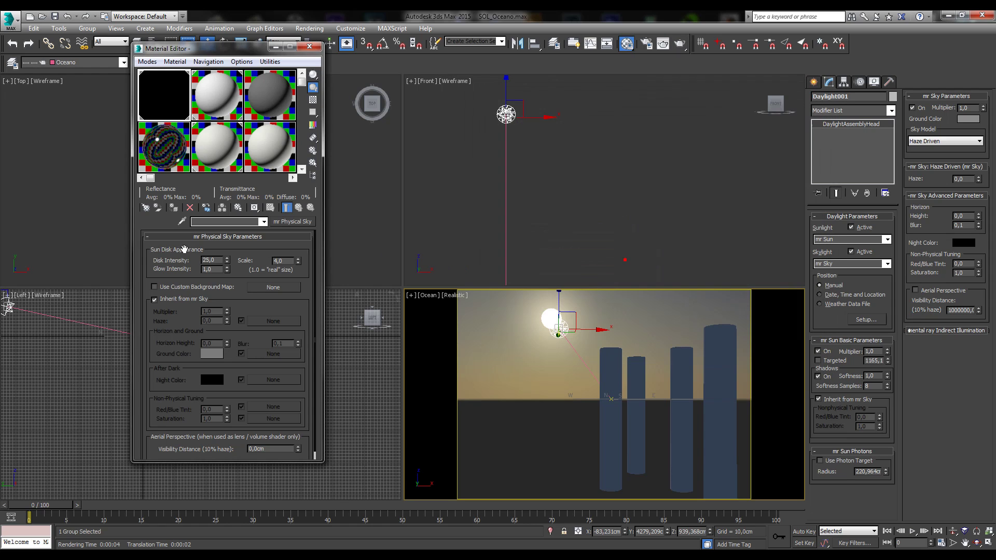
# Set the sun's Disk Intensity to 1 in the mr Physical Sky map and render the Ocean view.
pyautogui.doubleClick(218, 261)
pyautogui.write('1')
pyautogui.press('Return')
pyautogui.scroll(-1, 232, 260)
pyautogui.scroll(1, 240, 253)
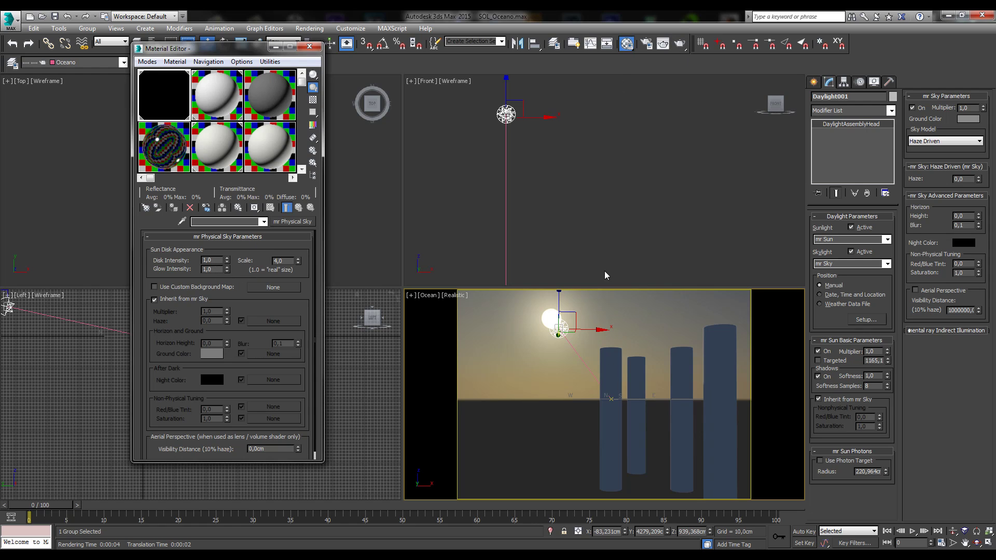
pyautogui.click(596, 309)
pyautogui.click(553, 326)
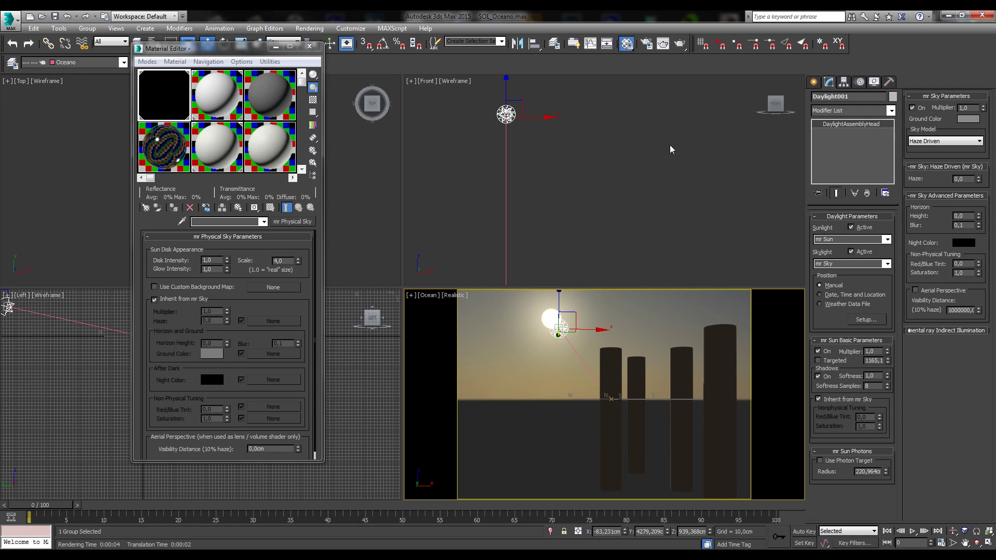
pyautogui.click(682, 48)
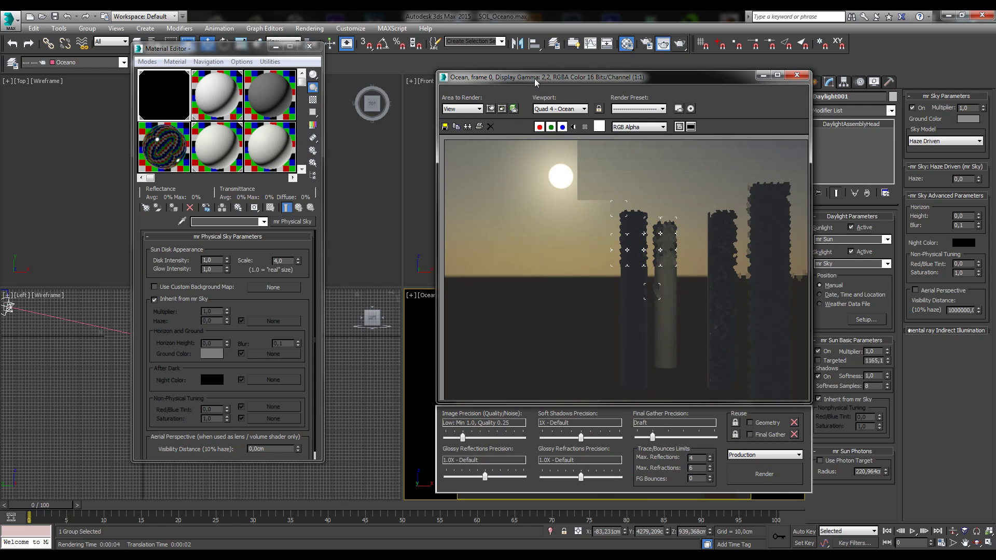
pyautogui.moveTo(529, 81); pyautogui.dragTo(520, 81)
# Examine the pixel colour values of the sky, ground and sun disk in the rendered Ocean frame.
pyautogui.moveTo(537, 243); pyautogui.dragTo(477, 235, button='right')
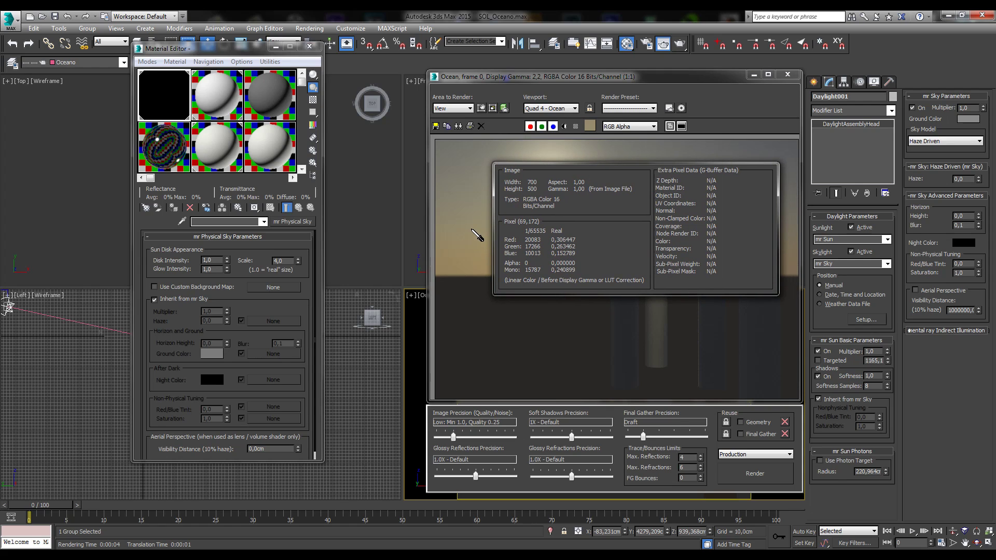
pyautogui.moveTo(477, 236); pyautogui.dragTo(486, 238, button='right')
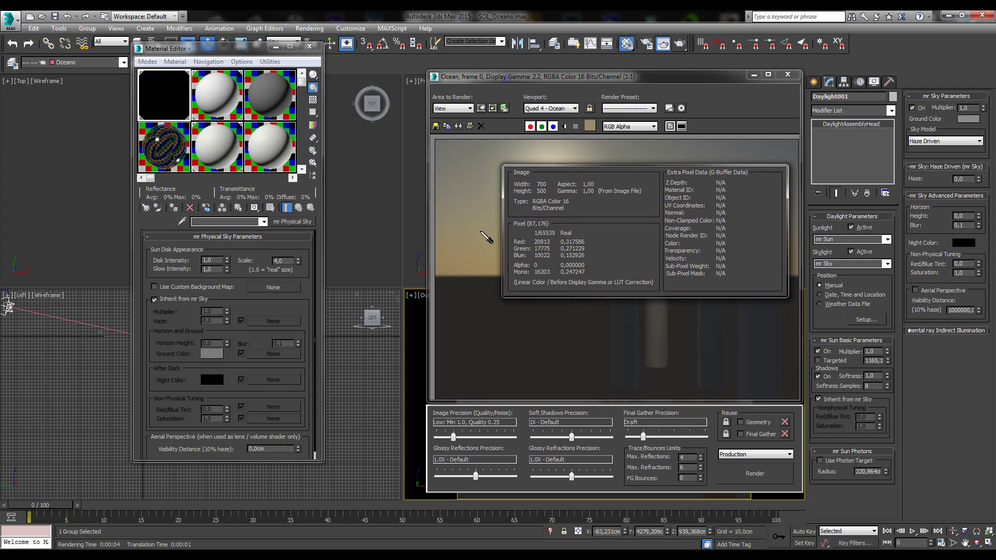
pyautogui.moveTo(487, 237); pyautogui.dragTo(551, 182, button='right')
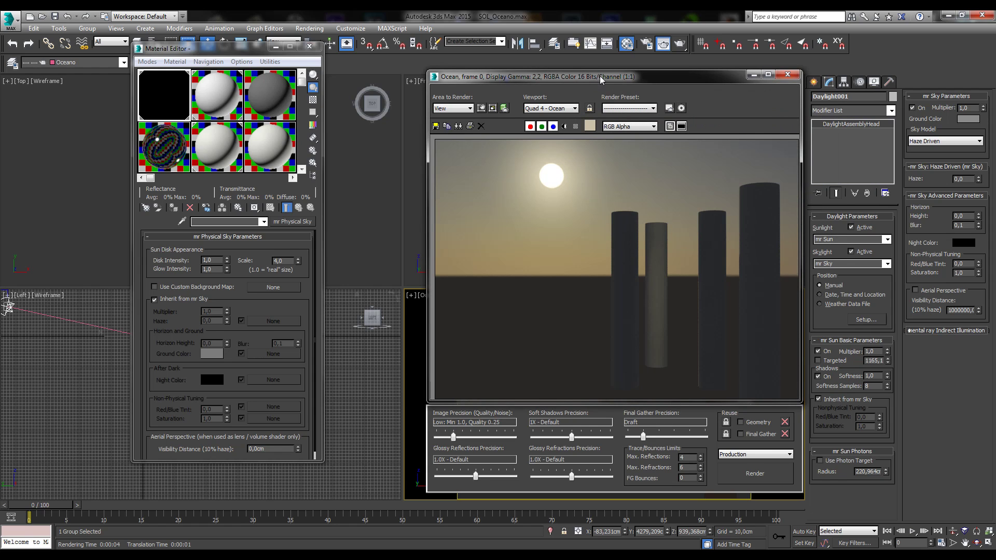
pyautogui.moveTo(600, 78); pyautogui.dragTo(571, 78)
pyautogui.moveTo(522, 314); pyautogui.dragTo(551, 224, button='right')
pyautogui.moveTo(523, 192); pyautogui.dragTo(522, 180, button='right')
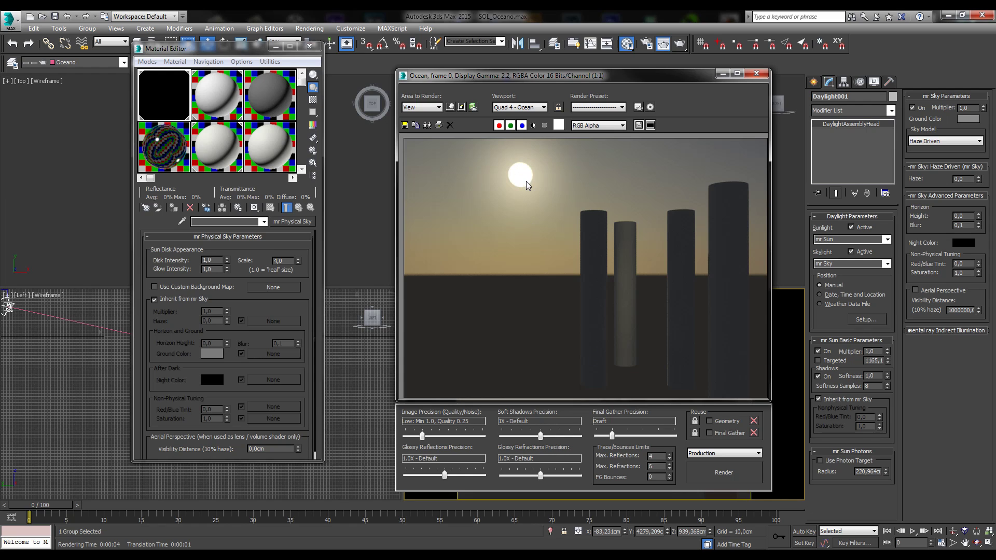
pyautogui.moveTo(527, 185); pyautogui.dragTo(556, 249, button='right')
pyautogui.click(201, 260)
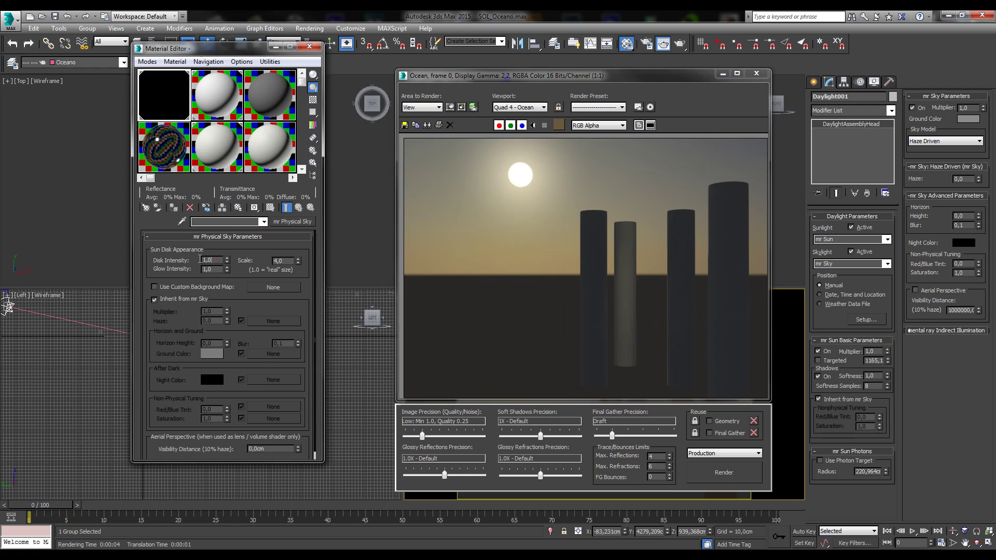
pyautogui.moveTo(485, 223); pyautogui.dragTo(522, 176, button='right')
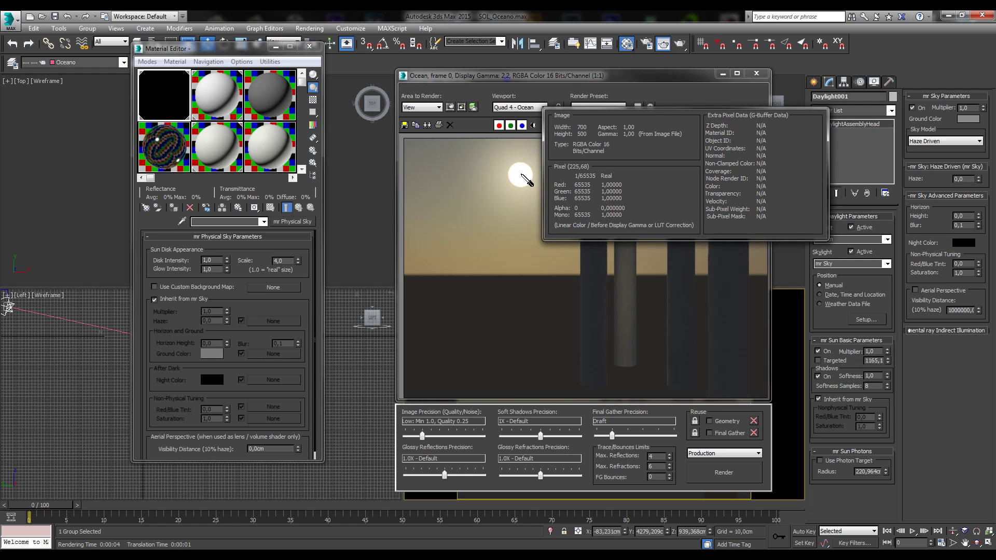
pyautogui.moveTo(522, 175); pyautogui.dragTo(522, 177, button='right')
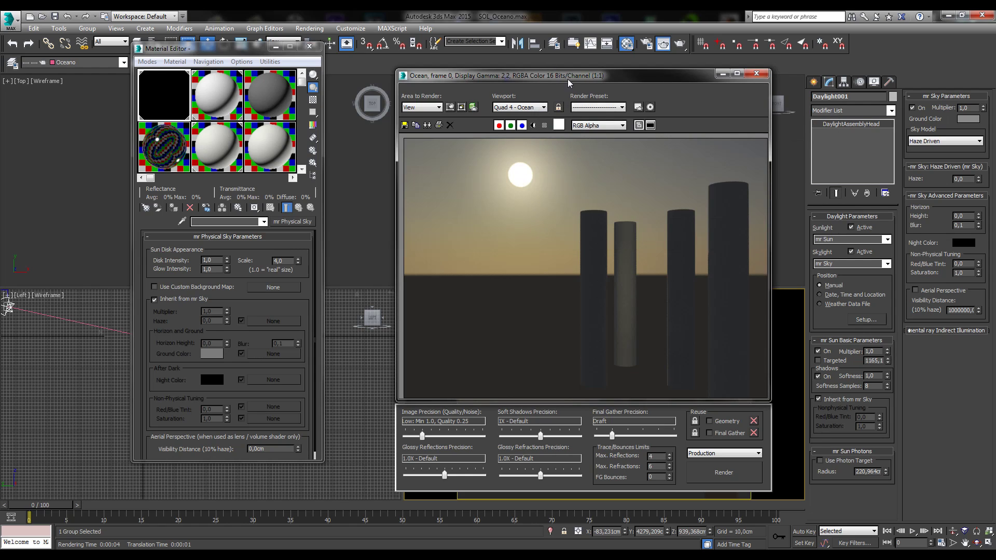
# Raise the sun's Disk Intensity to 25, re-render the Ocean view and sample the sun disk's pixel values.
pyautogui.moveTo(221, 261); pyautogui.dragTo(168, 266)
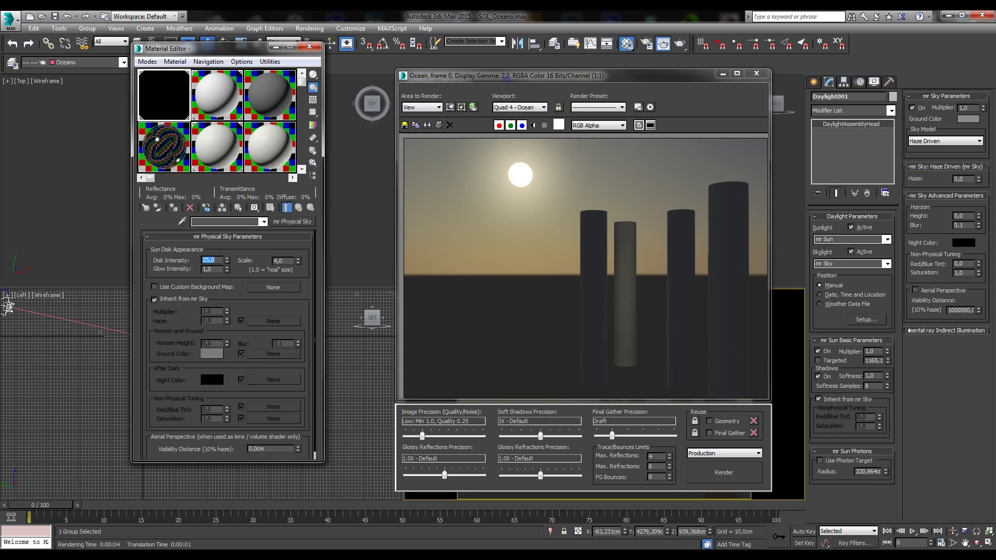
pyautogui.click(748, 472)
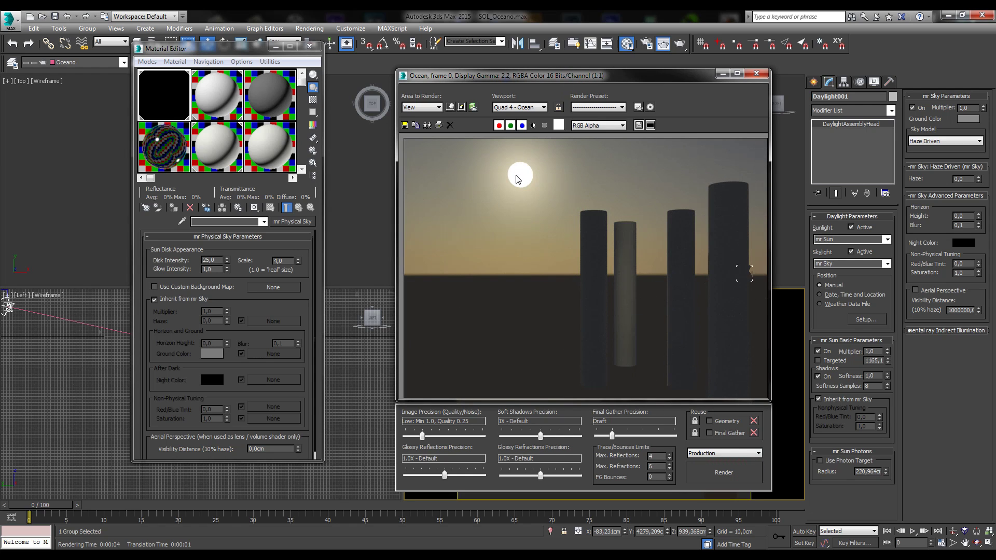
pyautogui.rightClick(523, 177)
pyautogui.rightClick(523, 183)
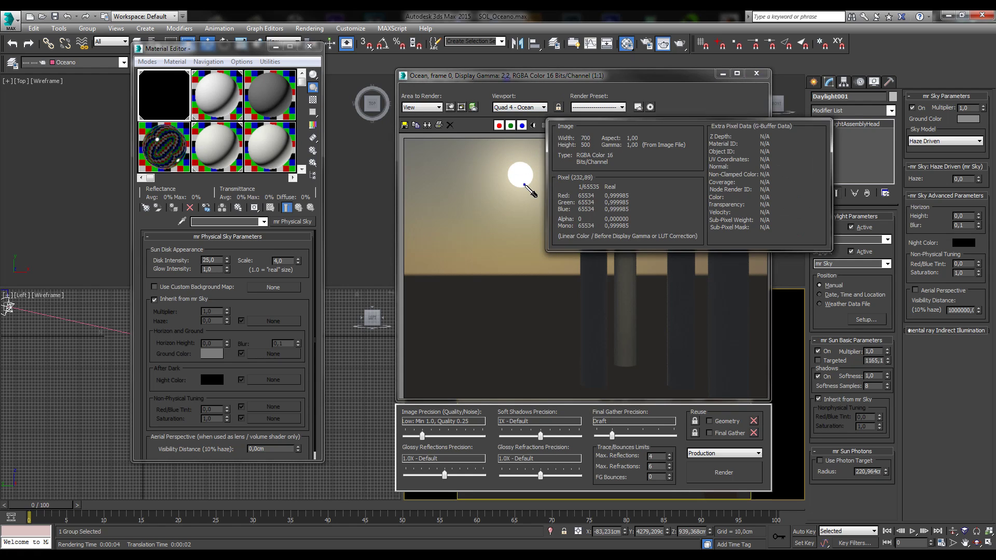
pyautogui.rightClick(520, 179)
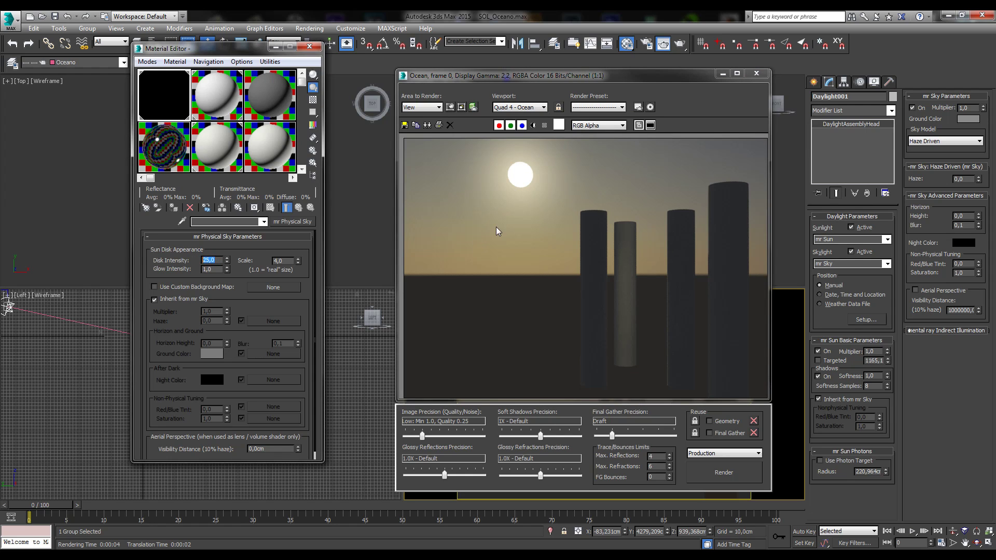
pyautogui.rightClick(516, 183)
pyautogui.moveTo(517, 183)
pyautogui.mouseDown(button='right')
pyautogui.moveTo(536, 183)
pyautogui.moveTo(524, 176)
pyautogui.mouseUp(button='right')
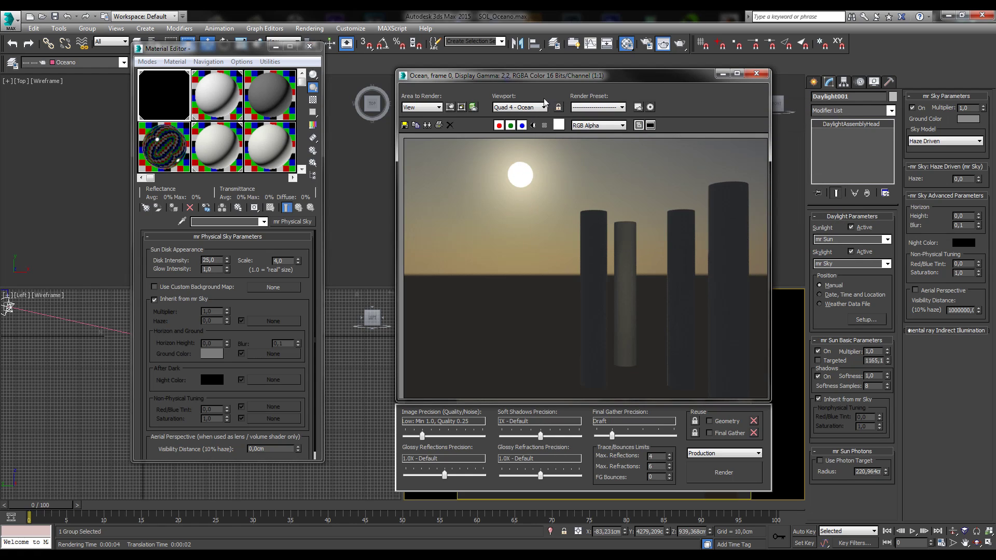
# Set the mental ray renderer's Frame Buffer Type to Floating-Point (32 bits per channel).
pyautogui.click(647, 45)
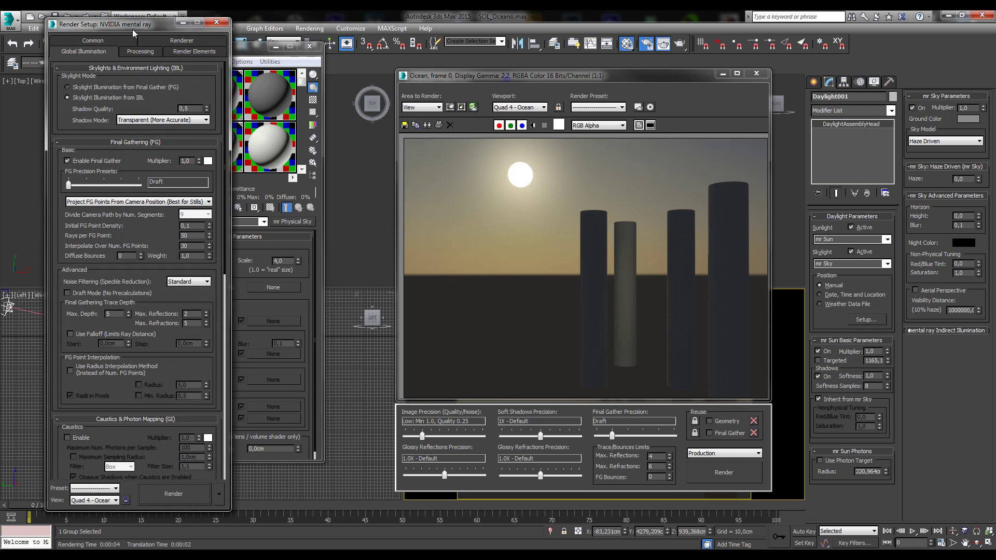
pyautogui.moveTo(134, 33); pyautogui.dragTo(153, 32)
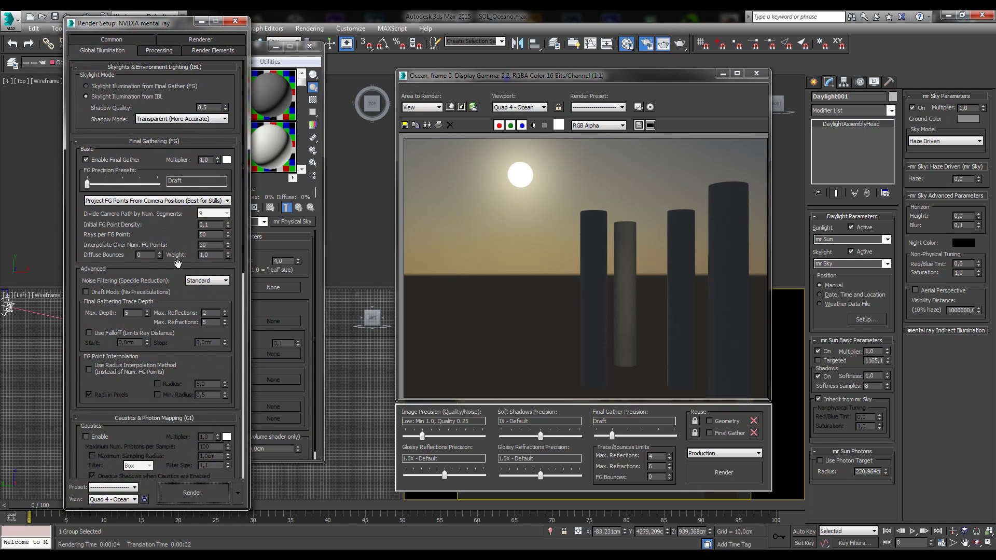
pyautogui.click(196, 40)
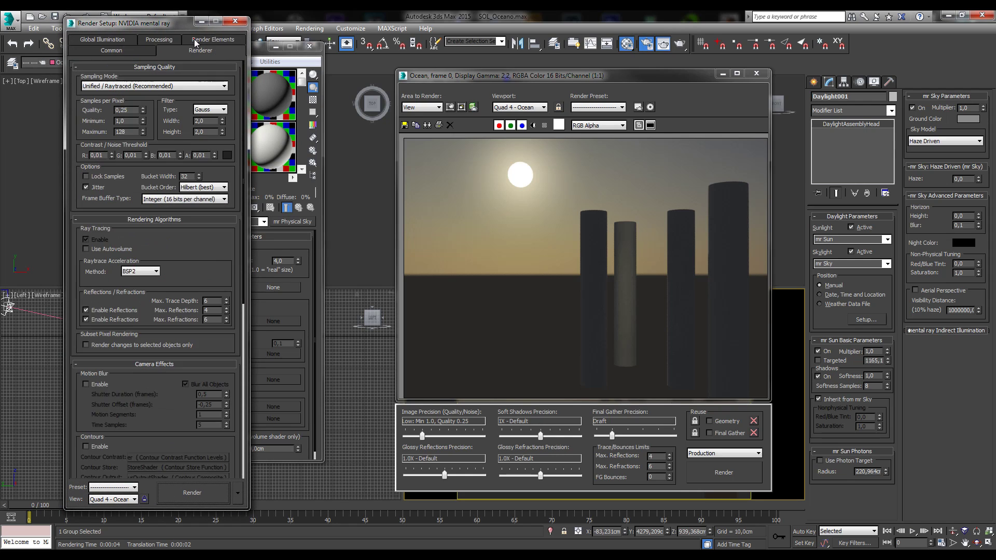
pyautogui.scroll(-1, 232, 204)
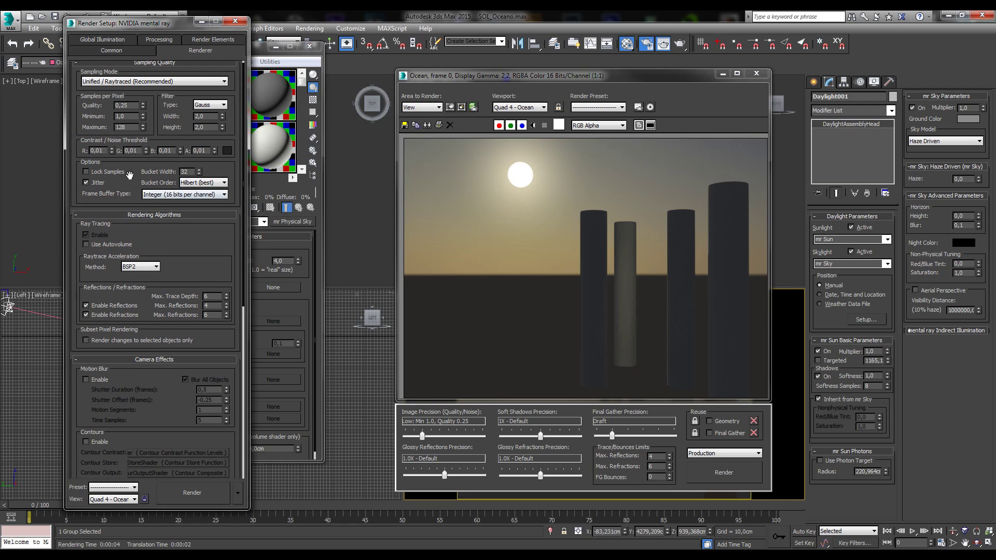
pyautogui.click(174, 195)
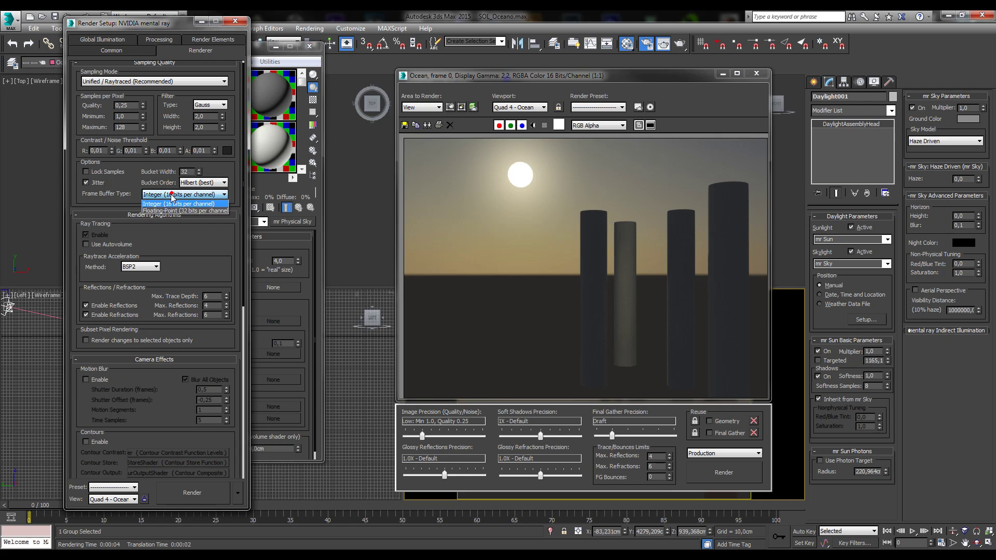
pyautogui.click(165, 211)
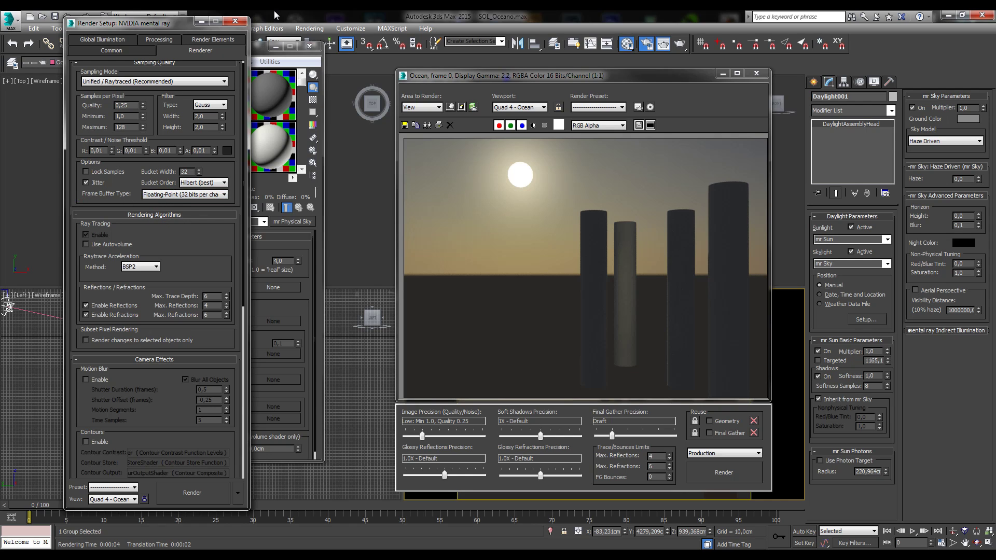
pyautogui.click(237, 21)
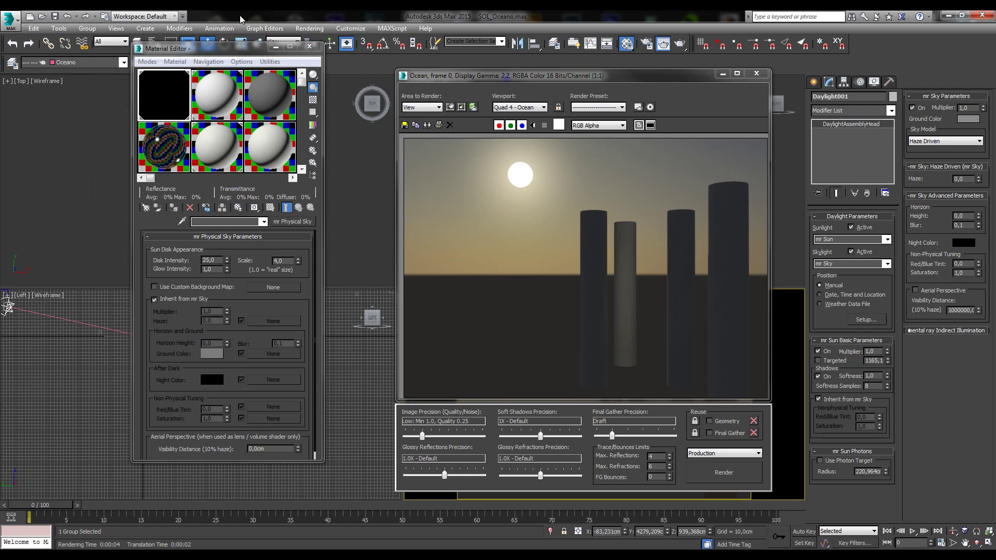
# Set the sun's Disk Intensity to 1, re-render the Ocean view and sample the sun disk's pixel values.
pyautogui.doubleClick(216, 261)
pyautogui.write('1')
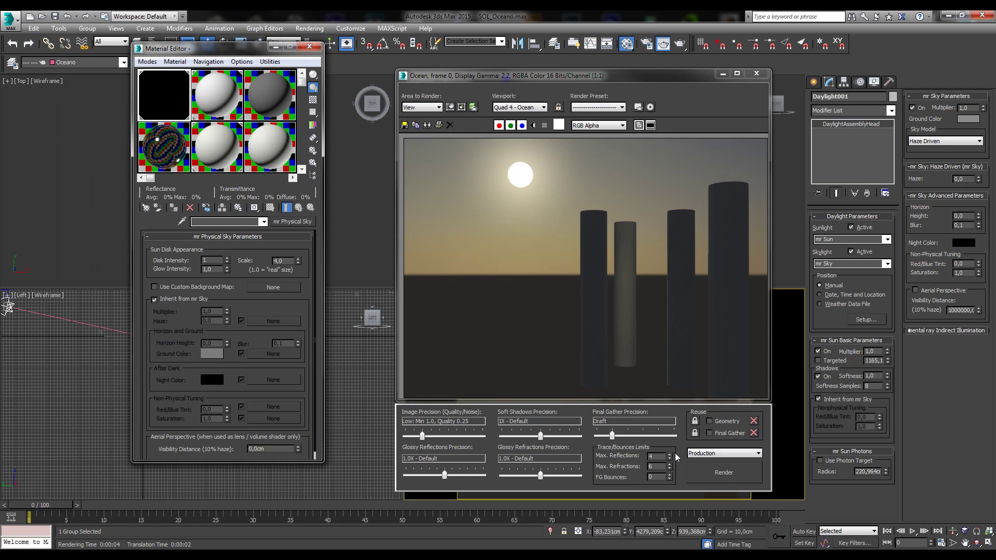
pyautogui.click(760, 479)
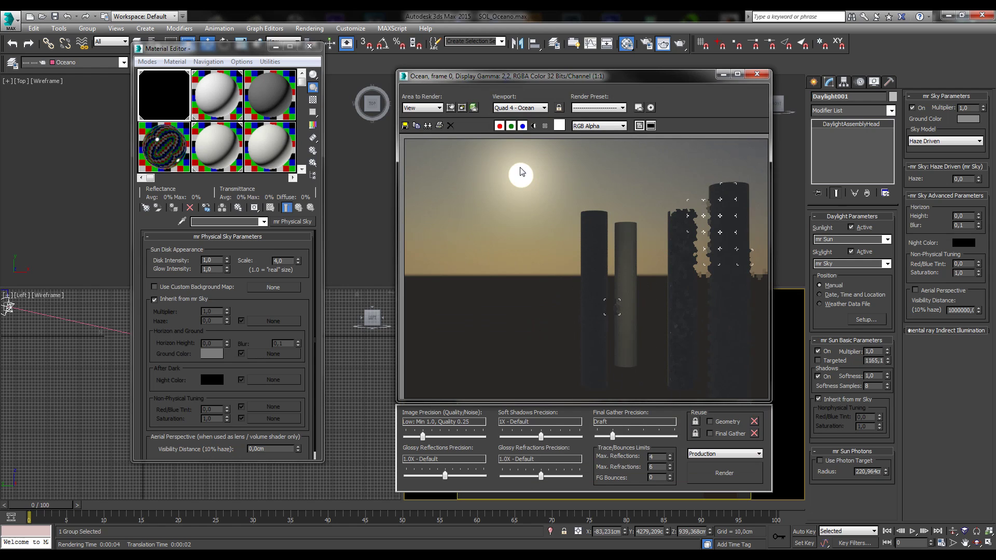
pyautogui.rightClick(521, 181)
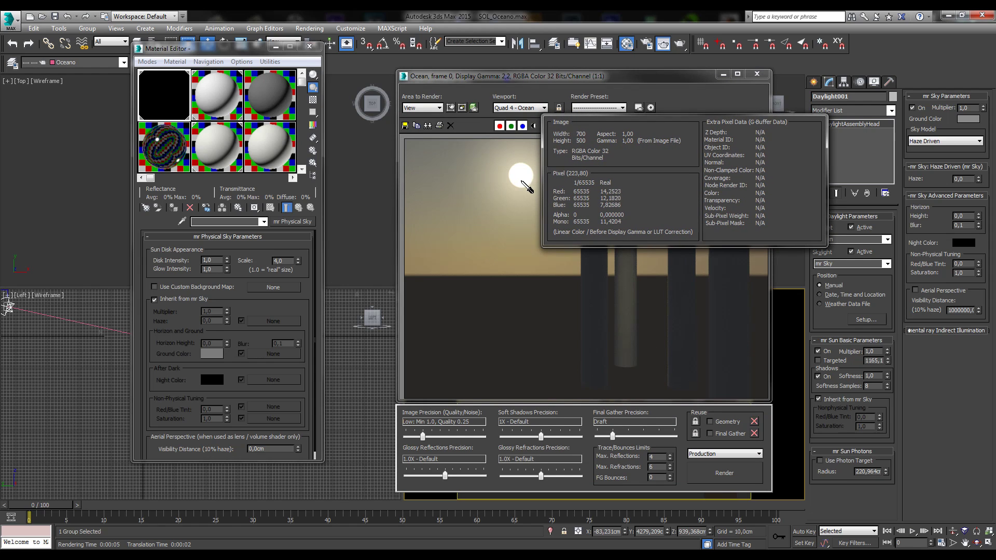
pyautogui.moveTo(522, 181)
pyautogui.mouseDown(button='right')
pyautogui.moveTo(522, 171)
pyautogui.moveTo(525, 182)
pyautogui.mouseUp(button='right')
pyautogui.moveTo(608, 245); pyautogui.dragTo(516, 178, button='right')
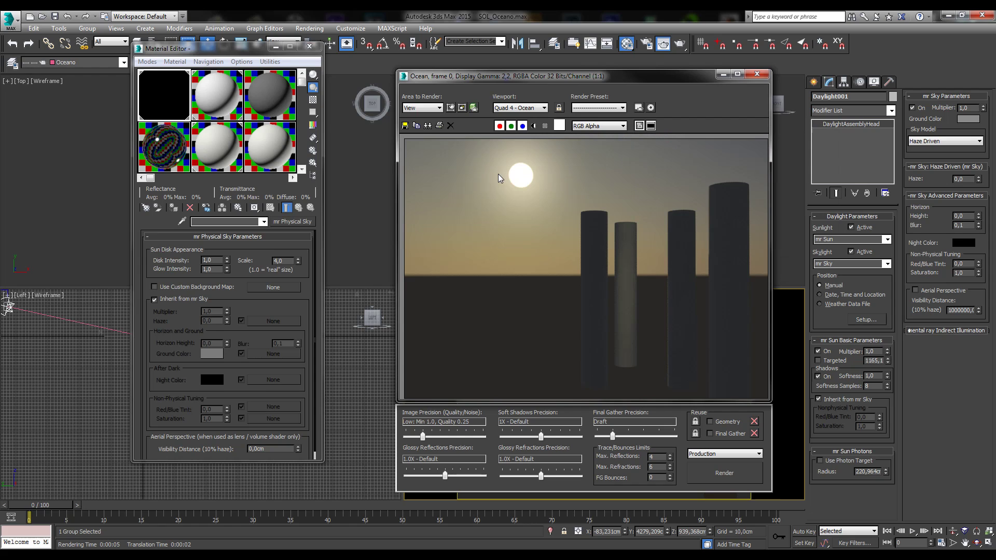
# Try a sun Disk Intensity of 25, sample the rendered sun disk's pixel values, and return the intensity to 1.
pyautogui.doubleClick(220, 260)
pyautogui.write('25')
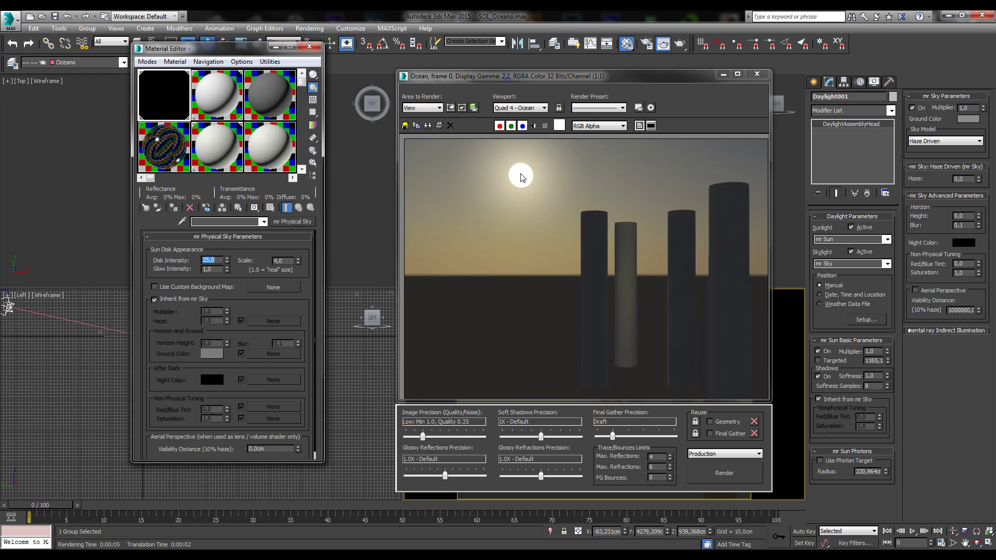
pyautogui.moveTo(506, 172)
pyautogui.mouseDown(button='right')
pyautogui.moveTo(525, 178)
pyautogui.moveTo(530, 149)
pyautogui.moveTo(524, 177)
pyautogui.mouseUp(button='right')
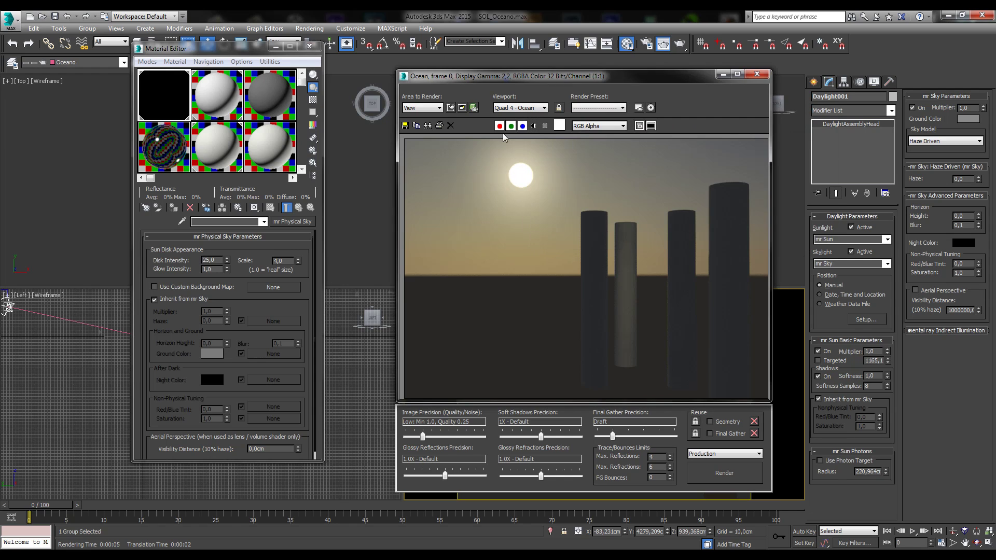
pyautogui.doubleClick(210, 261)
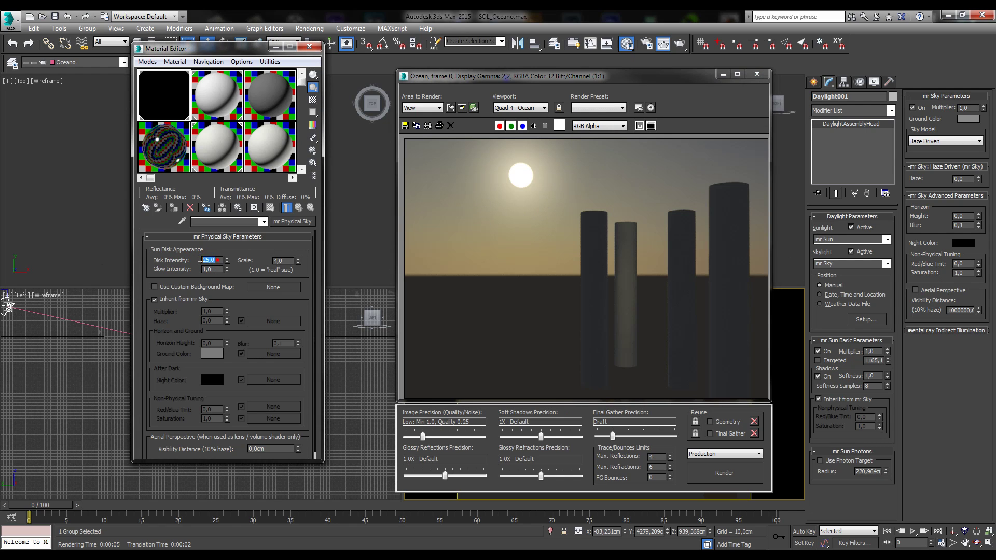
pyautogui.write('1')
pyautogui.press('Return')
# Raise the sun's Glow Intensity to 3.2 and re-render the Ocean view.
pyautogui.doubleClick(221, 269)
pyautogui.moveTo(501, 84); pyautogui.dragTo(752, 293)
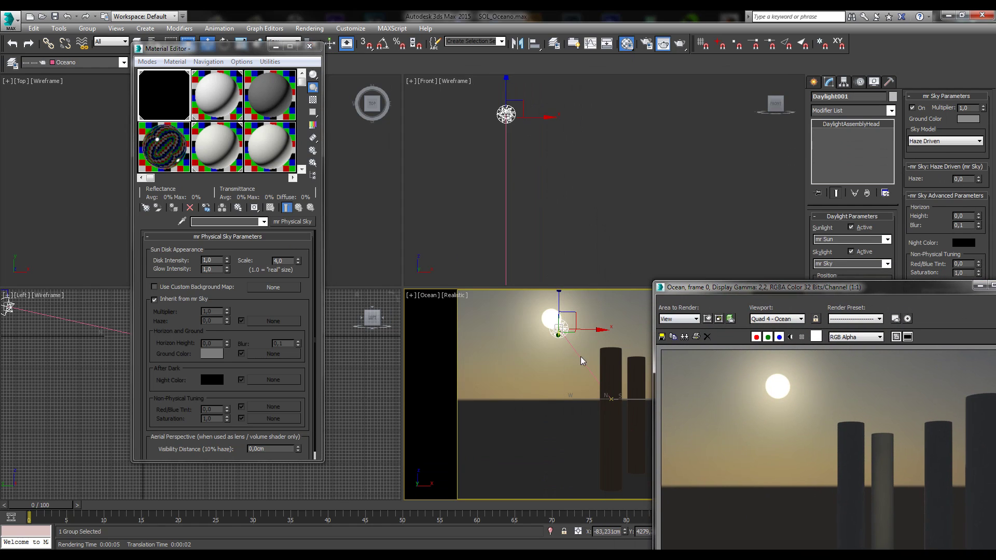
pyautogui.moveTo(226, 269); pyautogui.dragTo(227, 256)
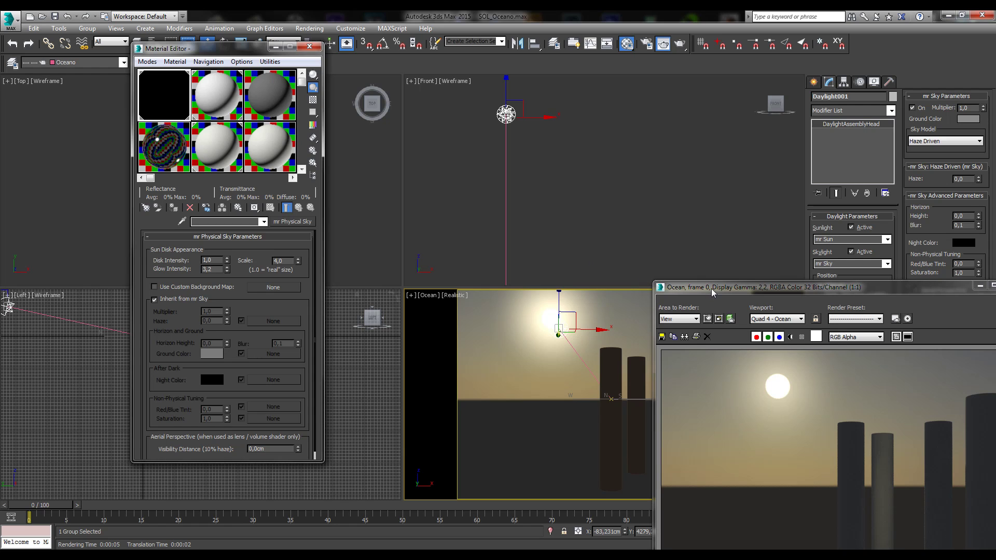
pyautogui.moveTo(711, 289); pyautogui.dragTo(498, 104)
pyautogui.click(744, 497)
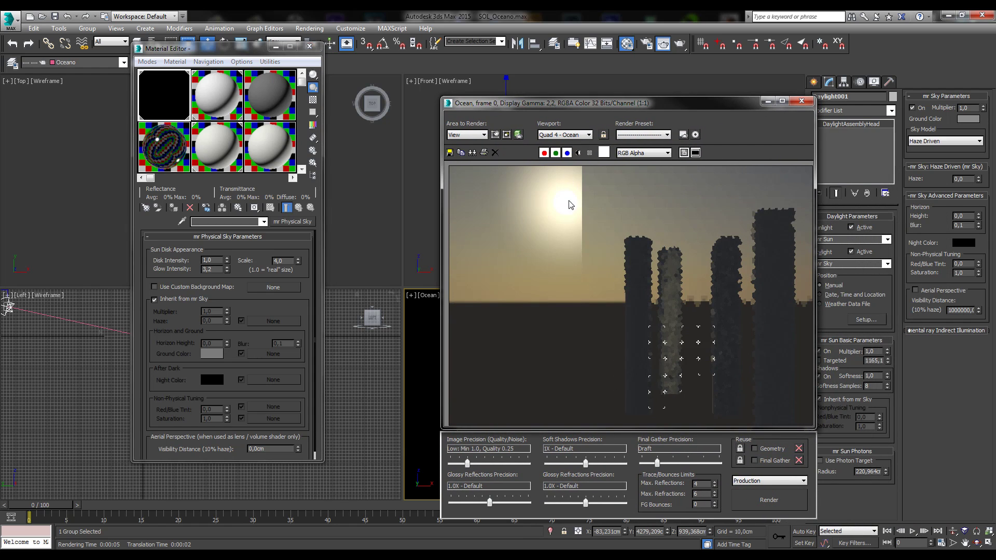
pyautogui.click(767, 102)
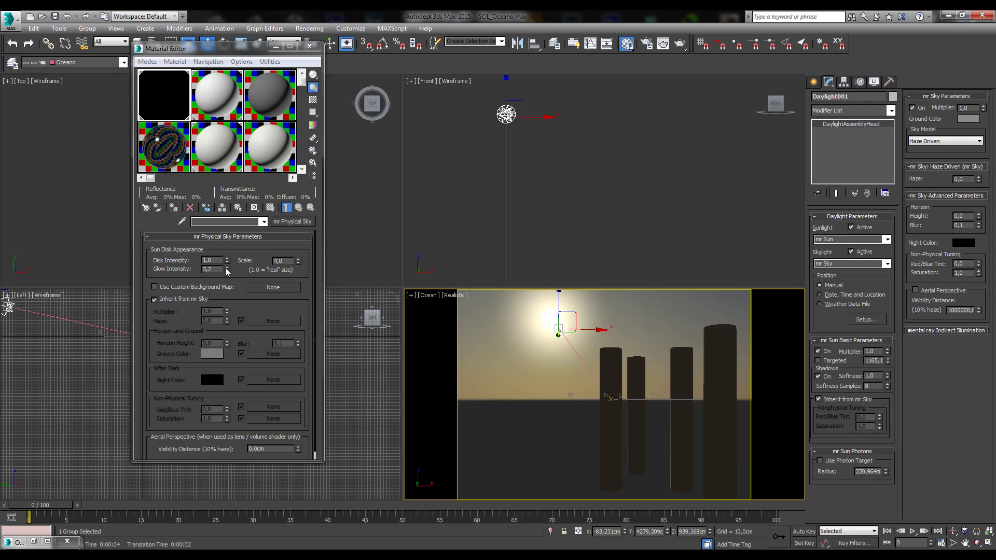
# Lower the sun's Glow Intensity to 0 and restore it to 1.
pyautogui.moveTo(227, 270); pyautogui.dragTo(225, 292)
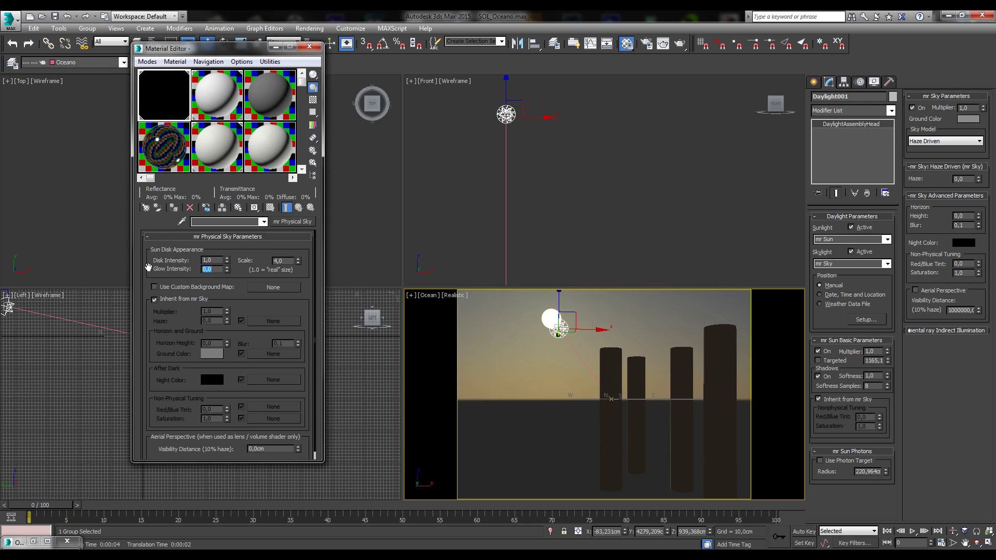
pyautogui.write('1')
pyautogui.press('Return')
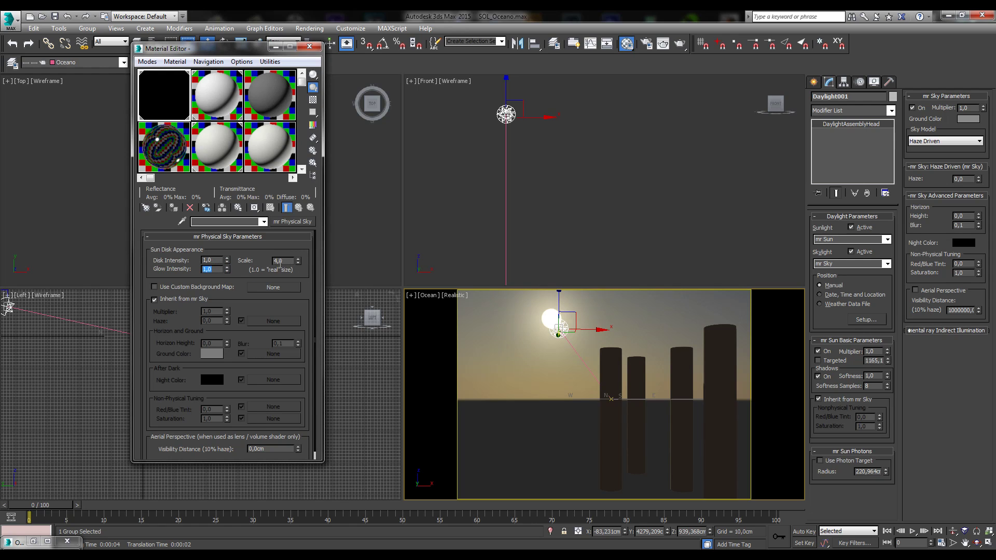
# Set the sun disk's Scale to 1 and re-render the Ocean view.
pyautogui.moveTo(299, 261)
pyautogui.mouseDown()
pyautogui.moveTo(300, 202)
pyautogui.moveTo(299, 261)
pyautogui.mouseUp()
pyautogui.write('1')
pyautogui.press('Return')
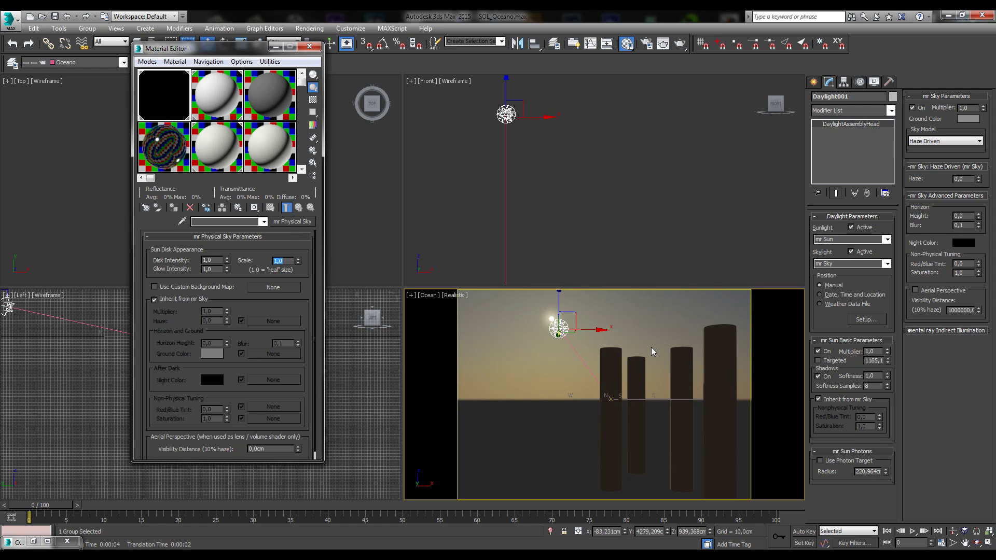
pyautogui.click(682, 43)
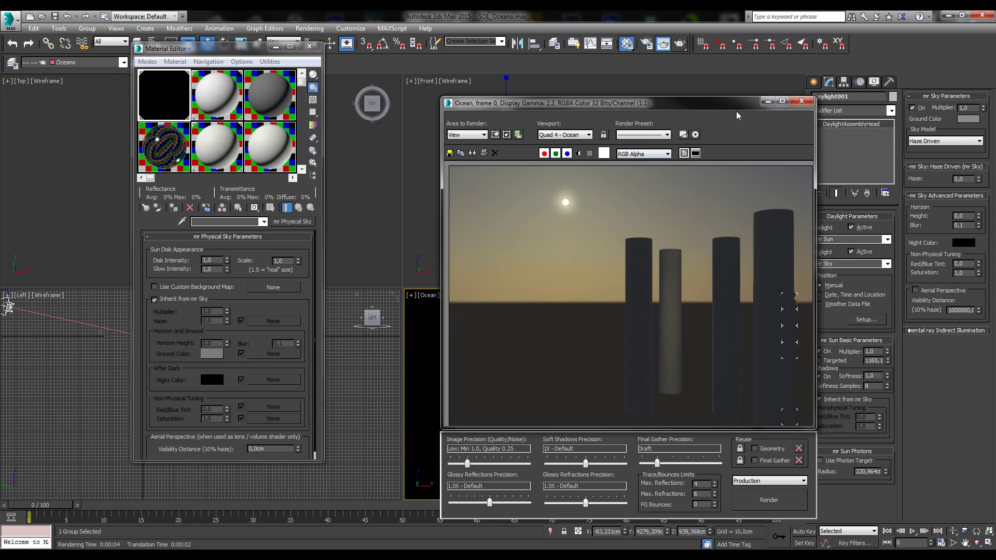
pyautogui.click(802, 101)
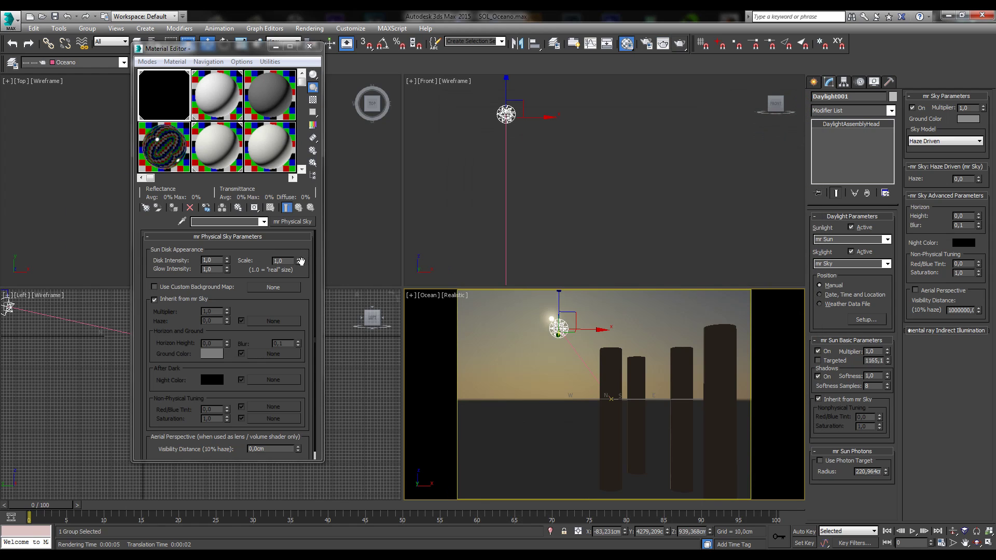
# Compare sun disk Scale values of 5.6, 4, 5.8, 10, 1 and 2 in the Ocean viewport.
pyautogui.moveTo(299, 263); pyautogui.dragTo(298, 234)
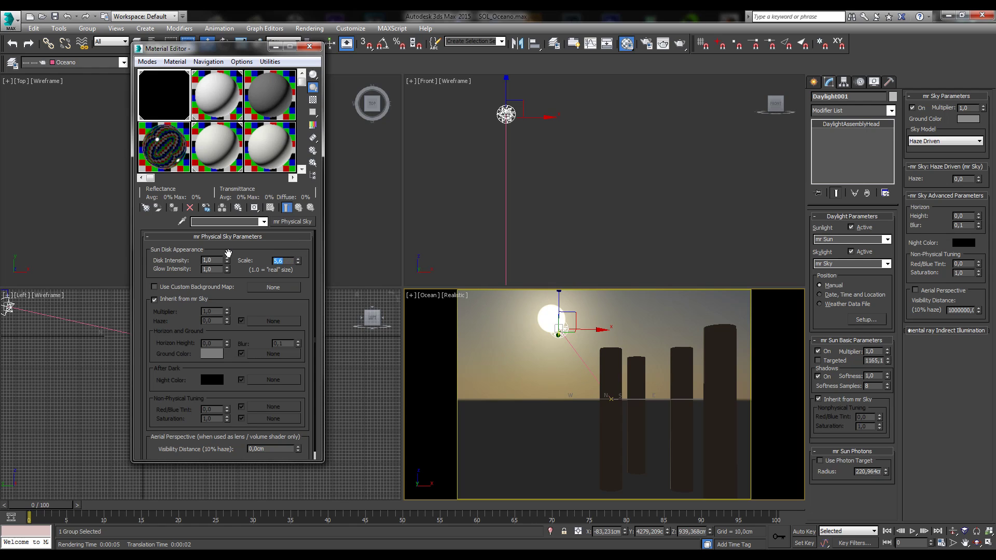
pyautogui.write('4')
pyautogui.press('Return')
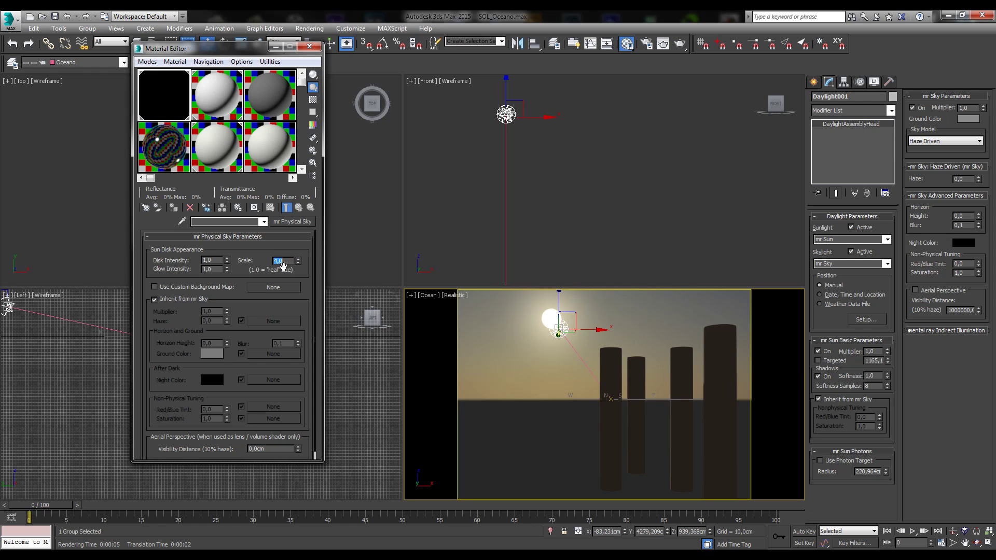
pyautogui.moveTo(299, 263); pyautogui.dragTo(300, 248)
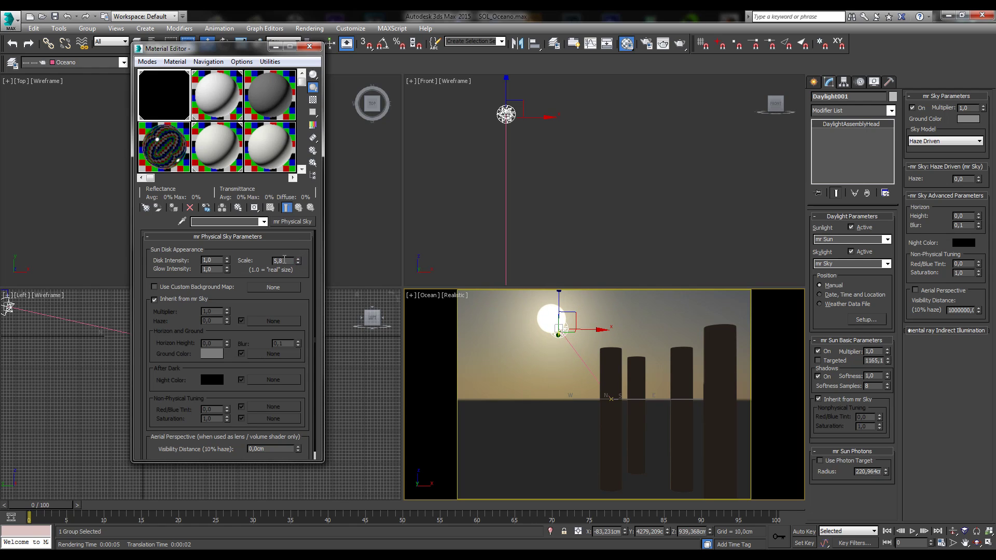
pyautogui.write('10')
pyautogui.press('Return')
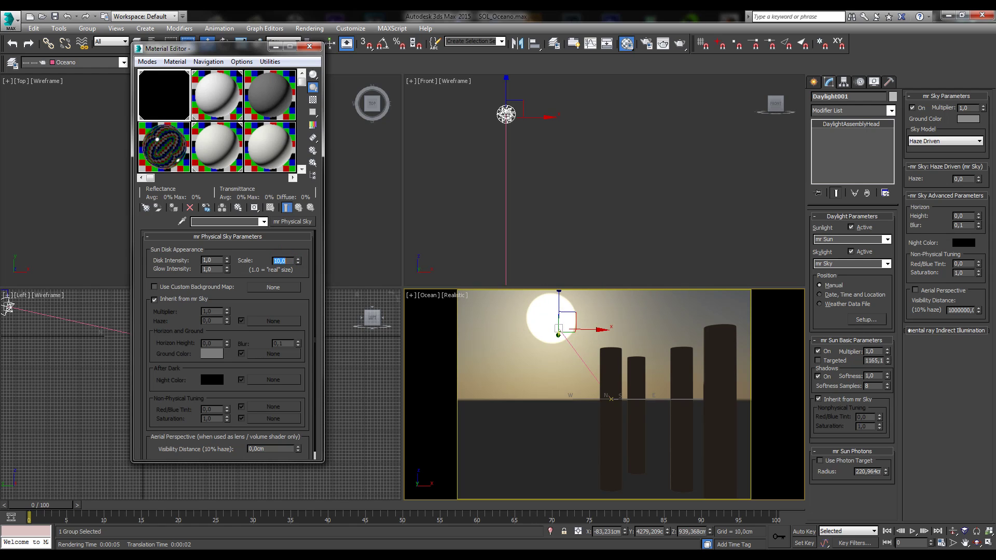
pyautogui.write('1')
pyautogui.press('Return')
pyautogui.write('2')
pyautogui.press('Return')
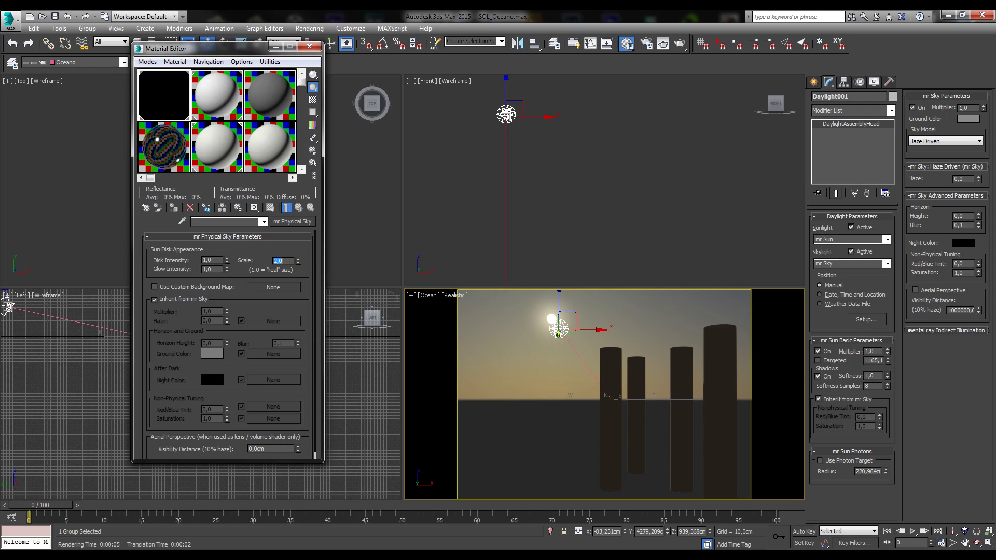
# Set the sun disk's Scale to 5 and re-render the Ocean view.
pyautogui.write('5')
pyautogui.press('Return')
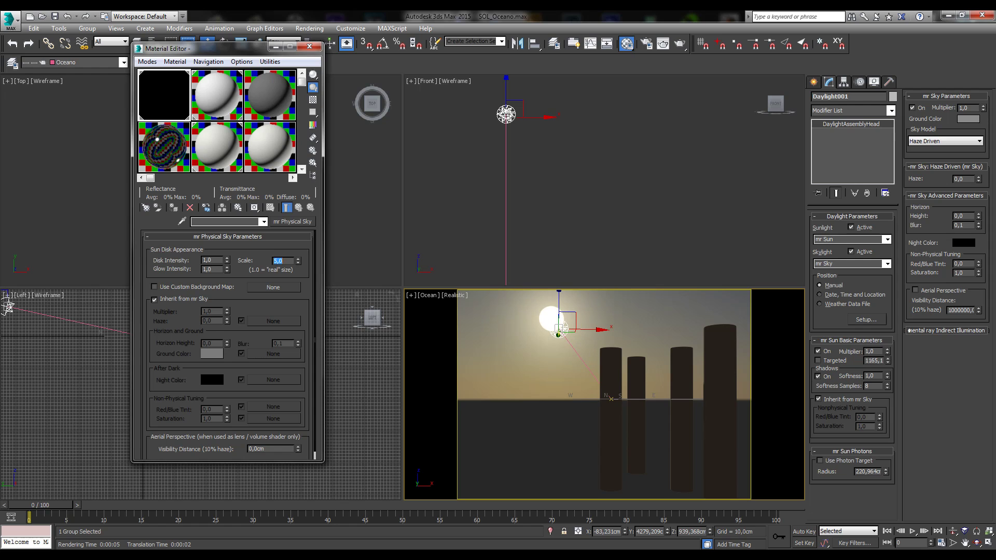
pyautogui.click(663, 44)
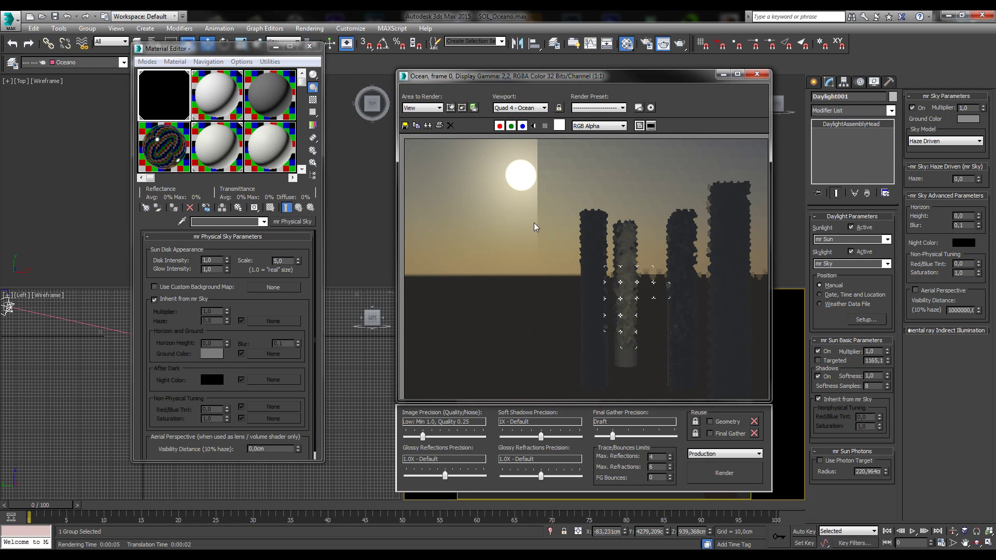
pyautogui.click(757, 76)
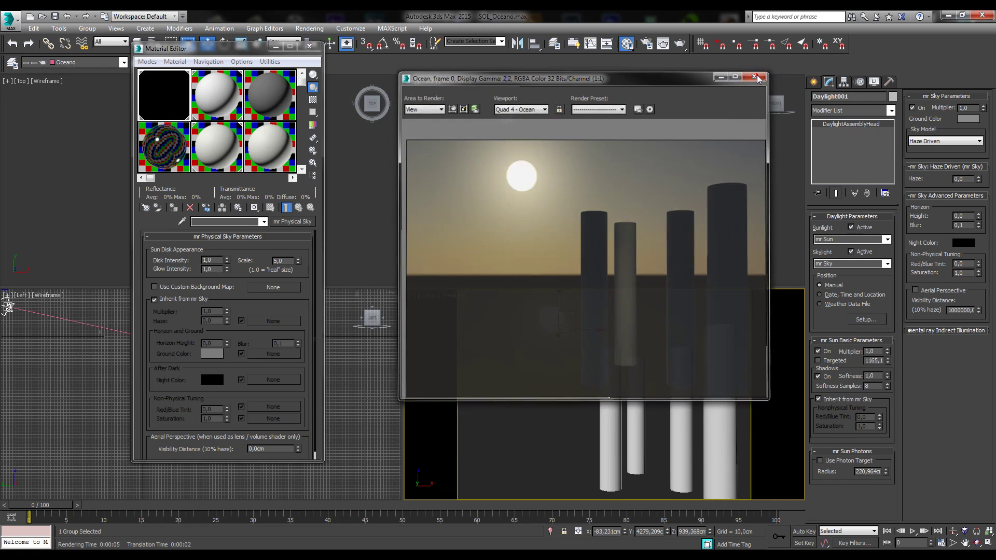
# Render the Ocean view with Use Custom Background Map enabled and again with it disabled.
pyautogui.click(190, 289)
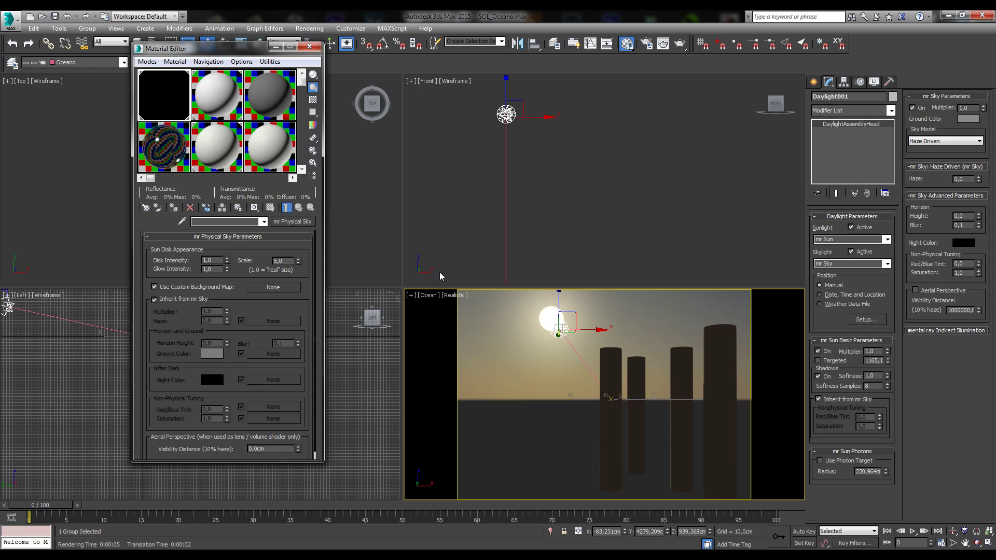
pyautogui.click(680, 44)
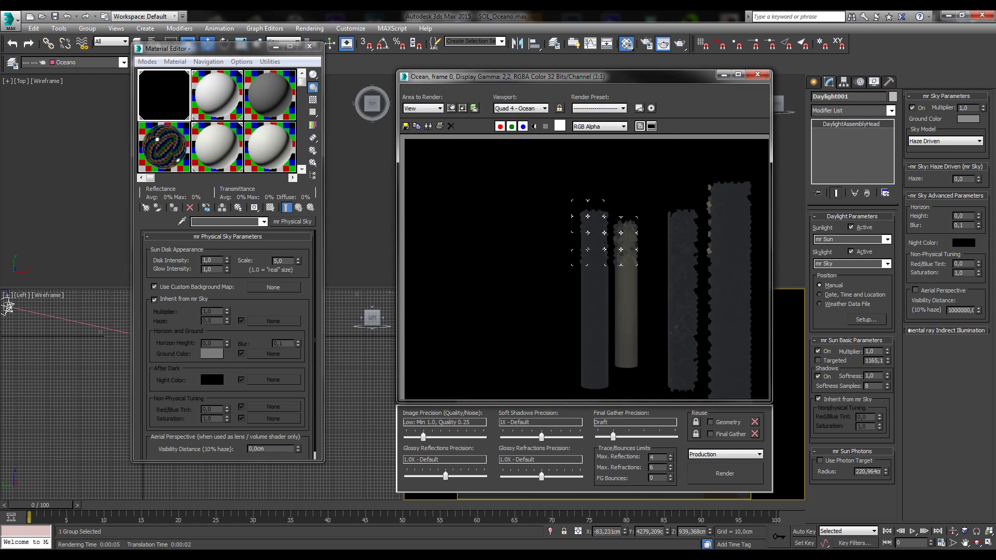
pyautogui.click(165, 287)
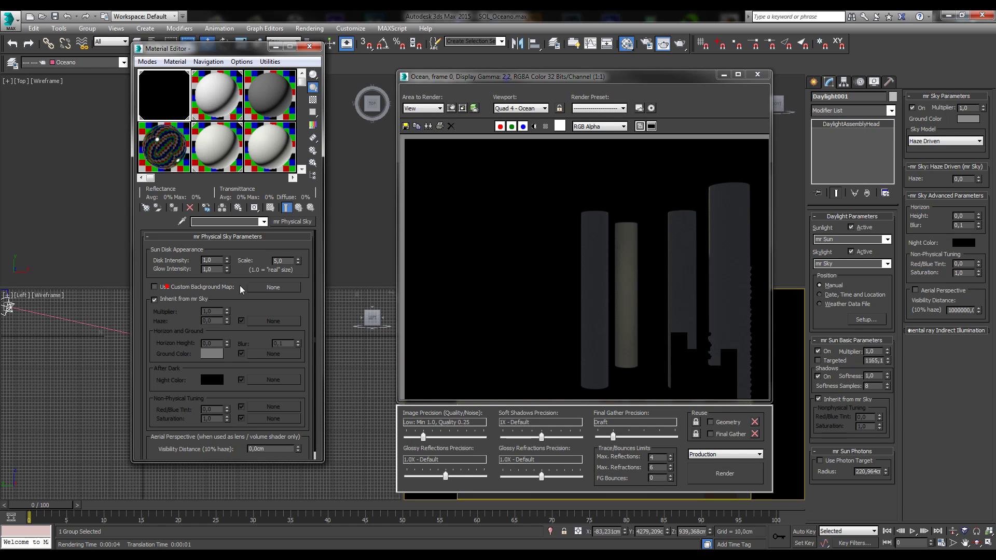
pyautogui.click(754, 478)
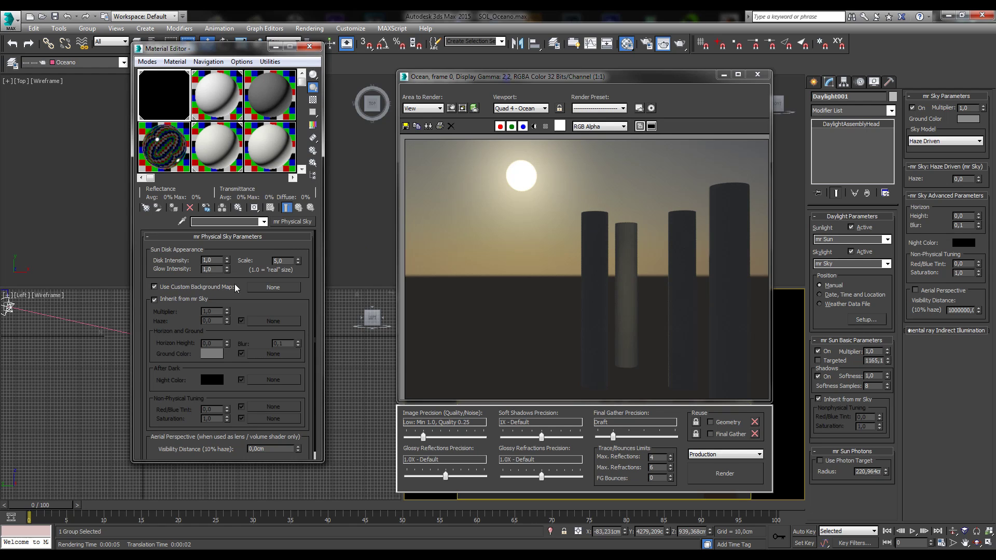
# Assign a Bitmap as the mr Physical Sky custom background map and select the file cloudy_sun38deg_0086-03.
pyautogui.moveTo(271, 289); pyautogui.dragTo(280, 288)
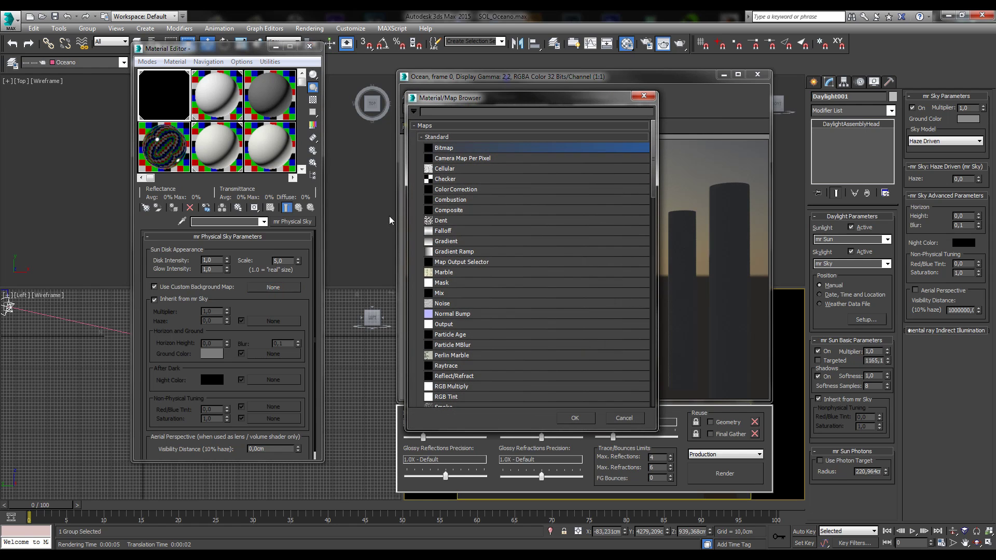
pyautogui.doubleClick(442, 148)
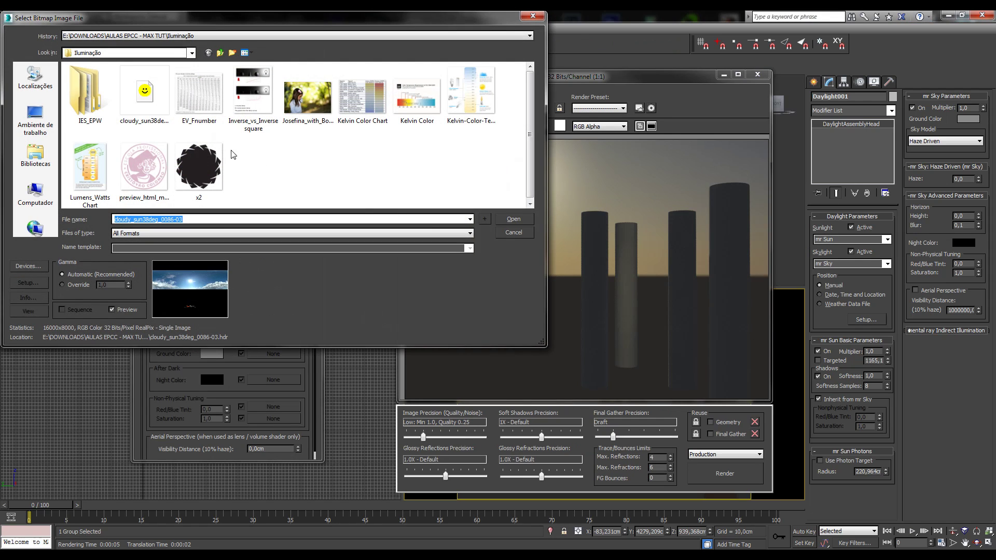
pyautogui.click(352, 180)
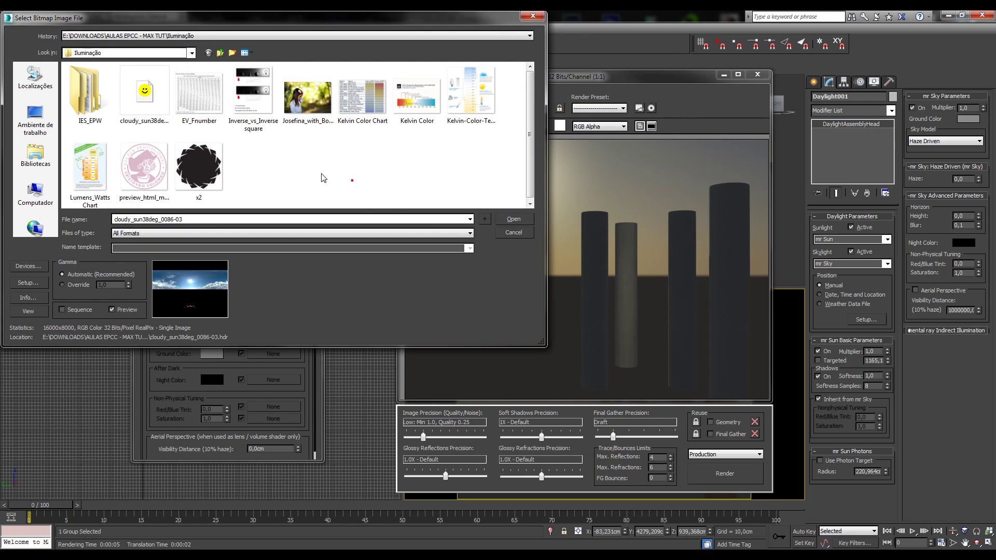
pyautogui.click(149, 102)
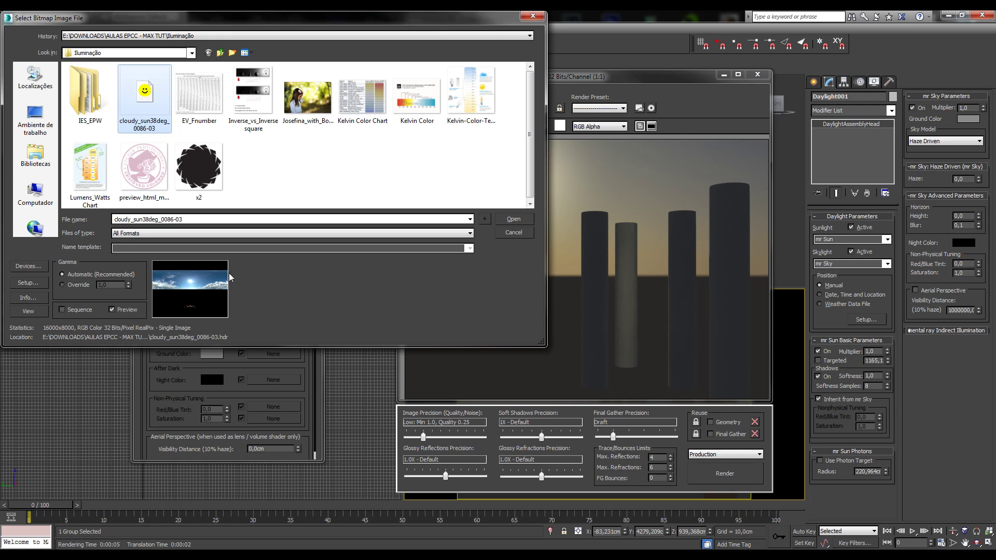
# Try a gamma override of 1.0 for the bitmap and return the gamma to Automatic (Recommended).
pyautogui.click(76, 287)
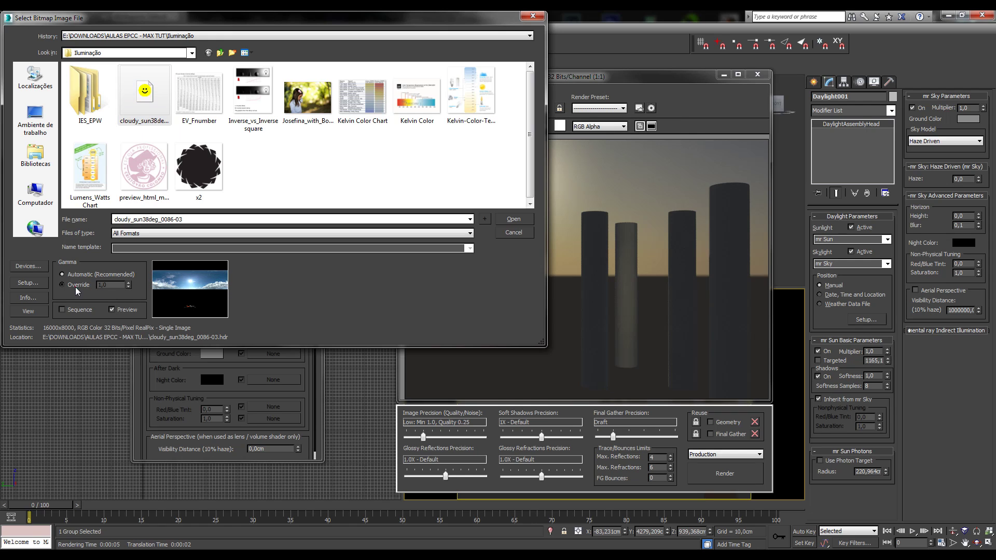
pyautogui.press('Tab')
pyautogui.write('10')
pyautogui.press('Return')
pyautogui.click(72, 285)
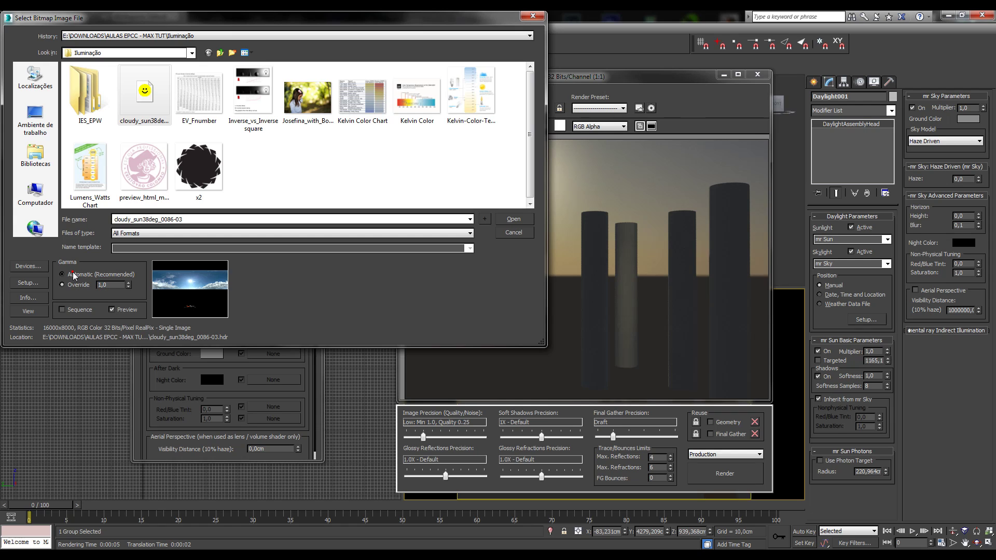
pyautogui.doubleClick(99, 287)
pyautogui.click(82, 275)
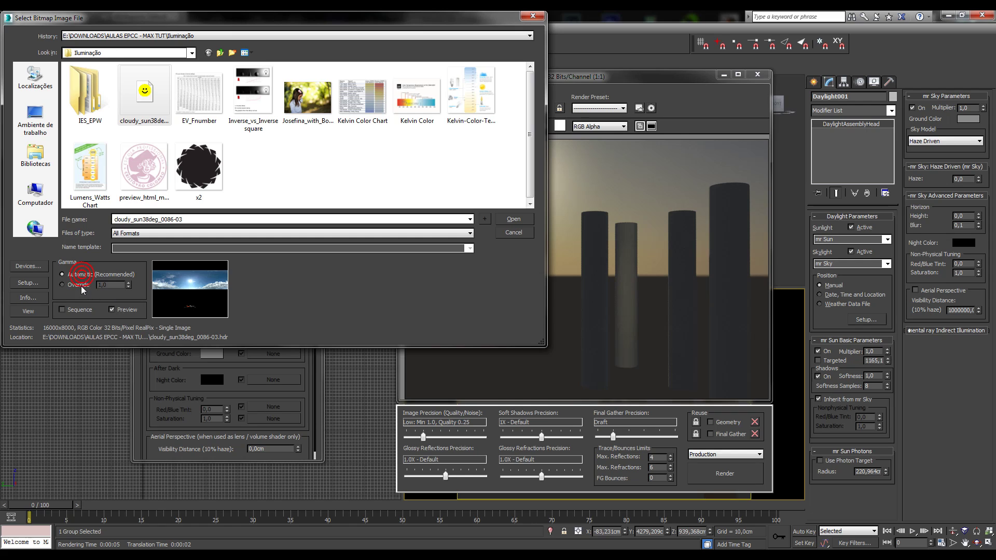
# Load the HDR bitmap with Real Pixels (32 bpp) internal storage and Def. Exposure enabled.
pyautogui.click(504, 220)
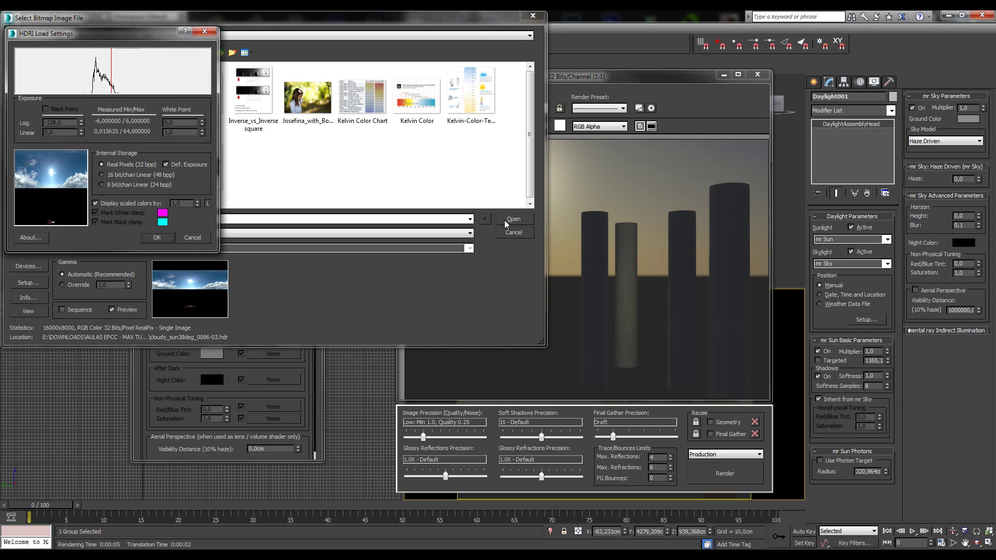
pyautogui.moveTo(74, 34); pyautogui.dragTo(326, 99)
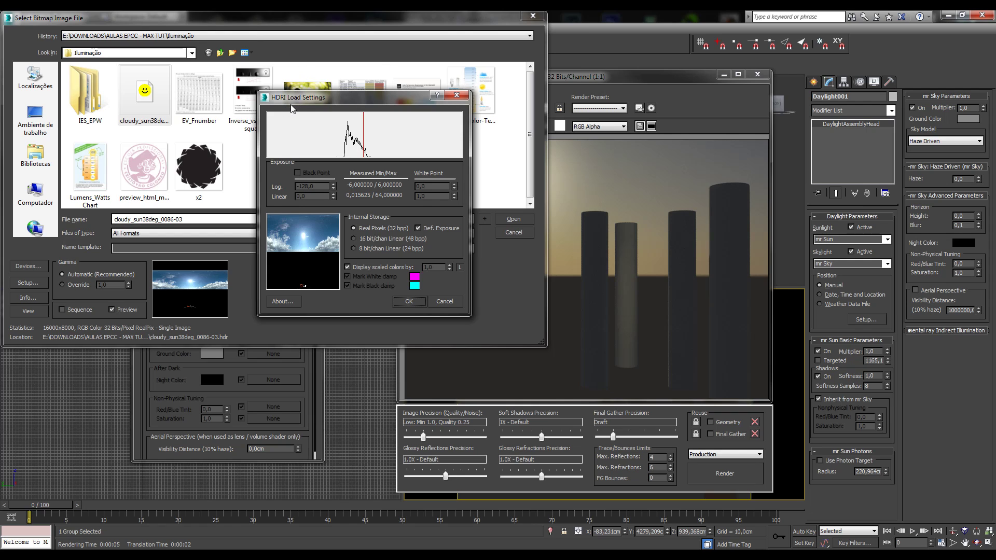
pyautogui.moveTo(293, 100); pyautogui.dragTo(289, 74)
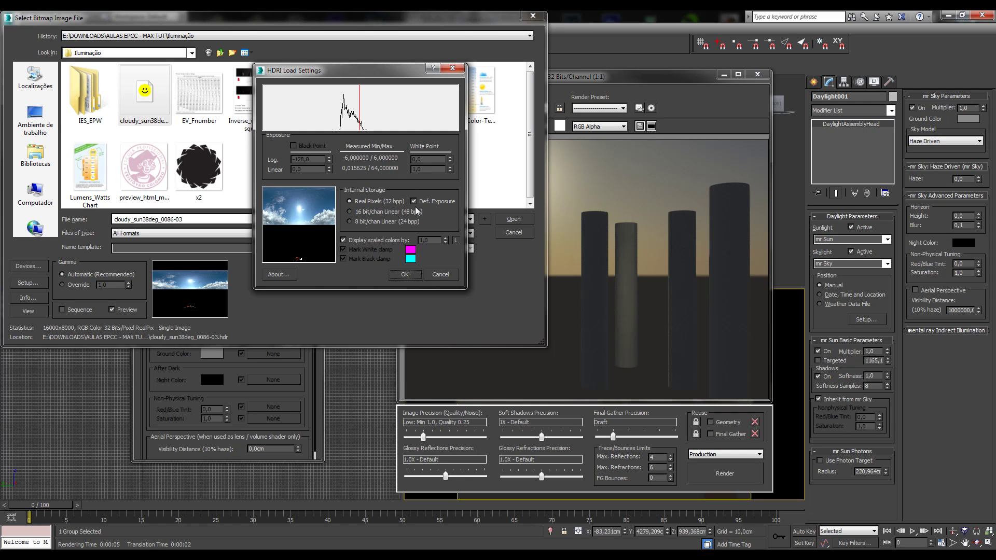
pyautogui.click(402, 274)
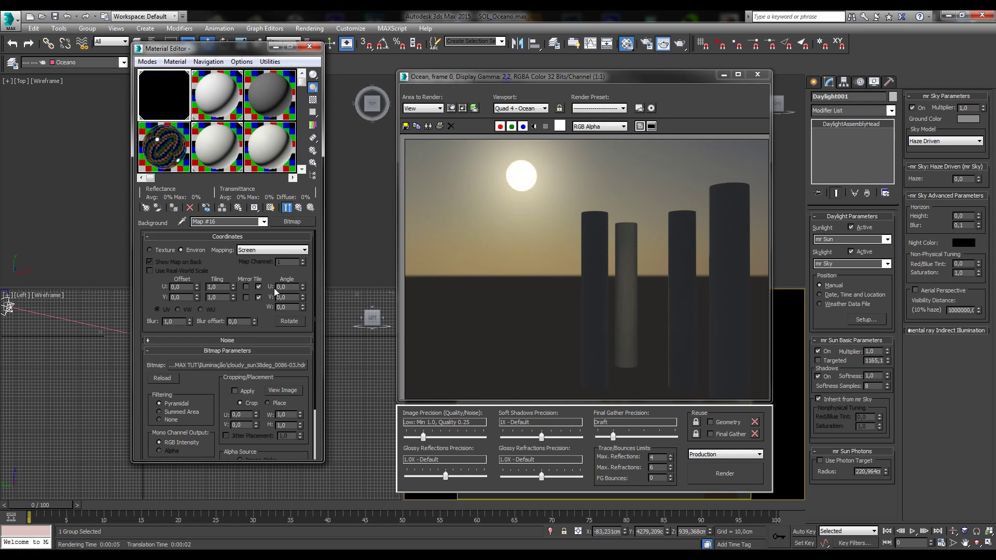
# Set the background bitmap's environment mapping to Spherical Environment.
pyautogui.moveTo(213, 264)
pyautogui.mouseDown()
pyautogui.moveTo(211, 238)
pyautogui.moveTo(212, 264)
pyautogui.mouseUp()
pyautogui.click(249, 251)
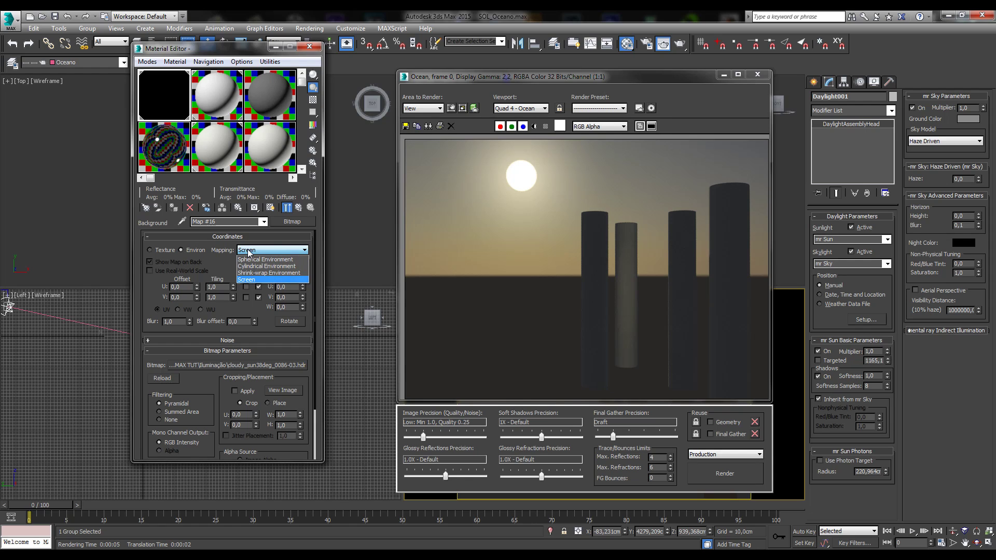
pyautogui.click(252, 250)
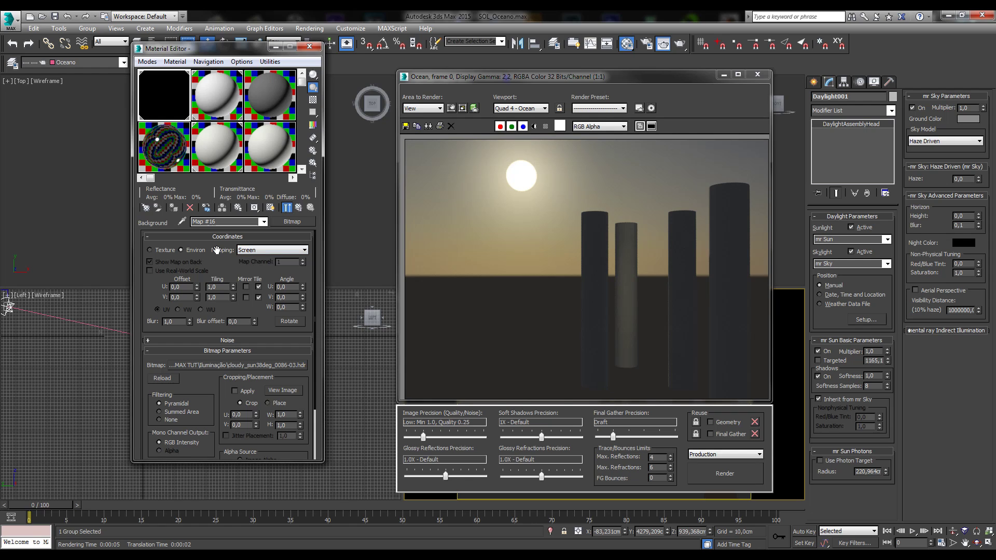
pyautogui.click(244, 250)
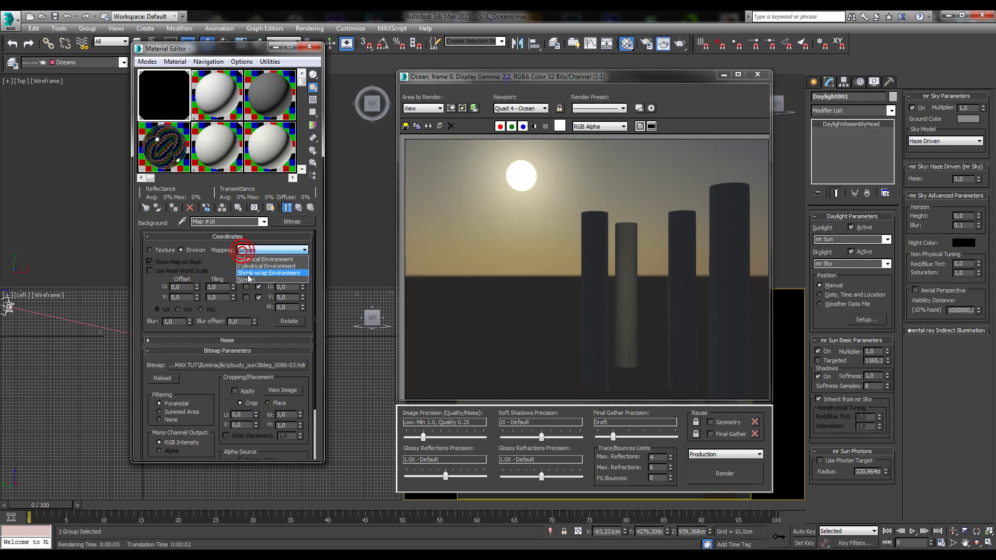
pyautogui.click(248, 280)
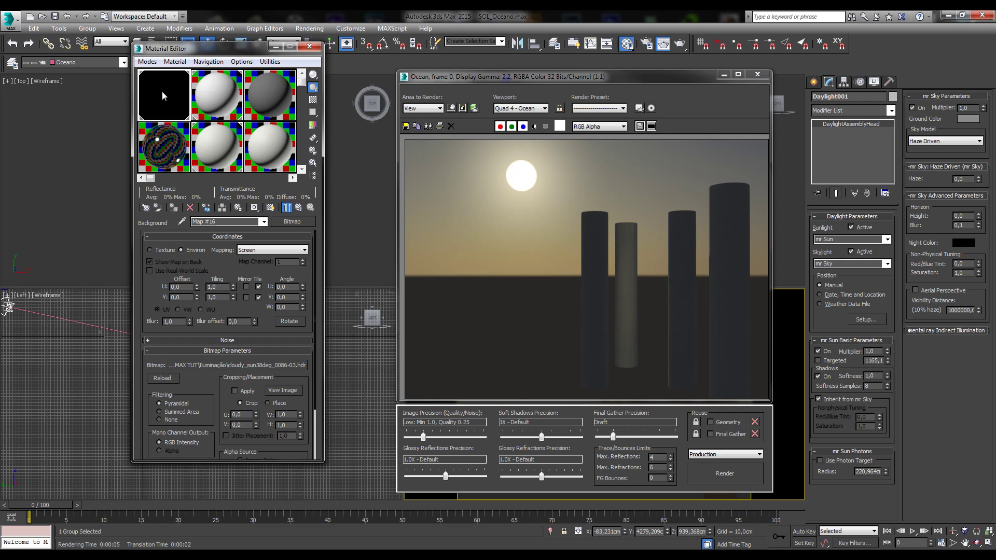
pyautogui.click(247, 253)
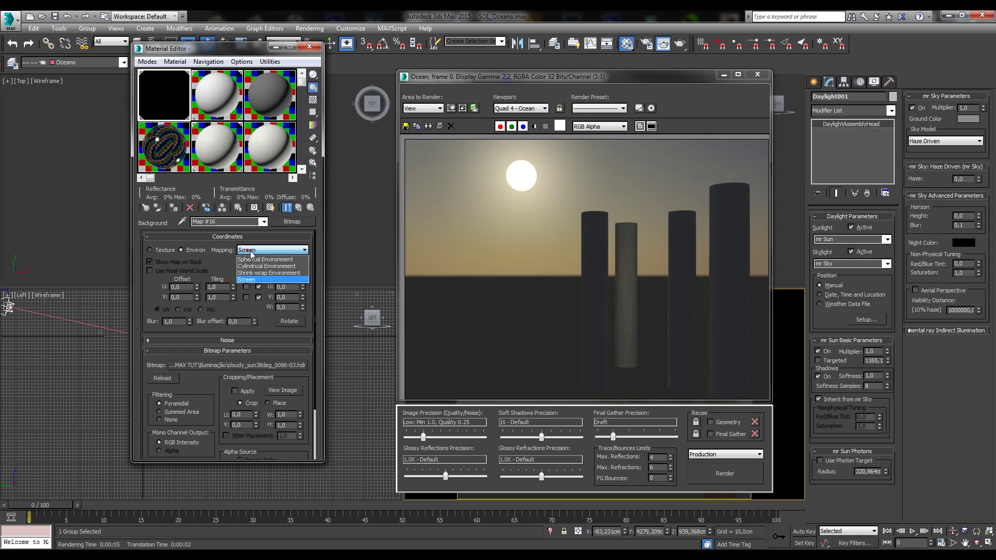
pyautogui.click(281, 264)
pyautogui.moveTo(229, 266); pyautogui.dragTo(223, 253)
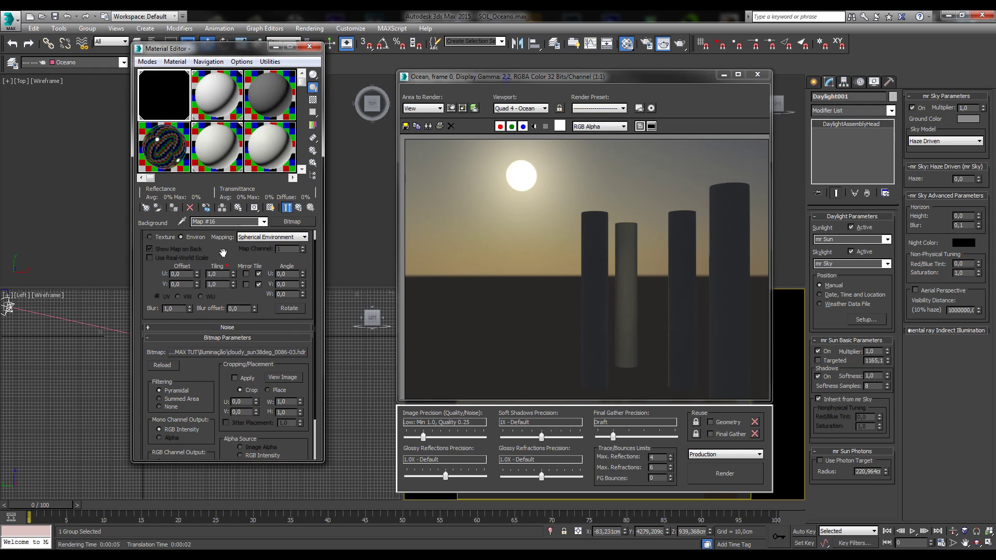
pyautogui.scroll(1, 214, 252)
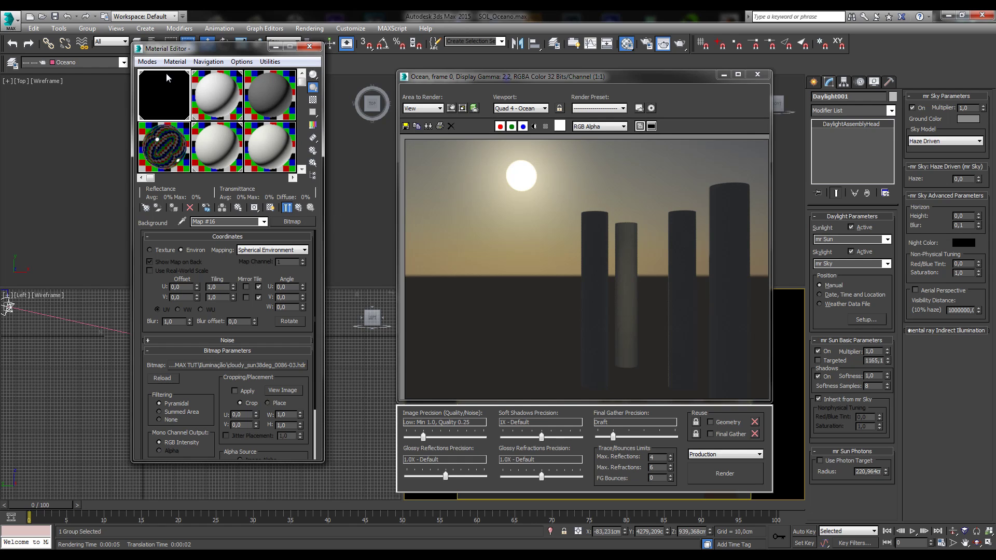
# Return to the mr Physical Sky parameters and render the Ocean view with the HDR background.
pyautogui.click(298, 208)
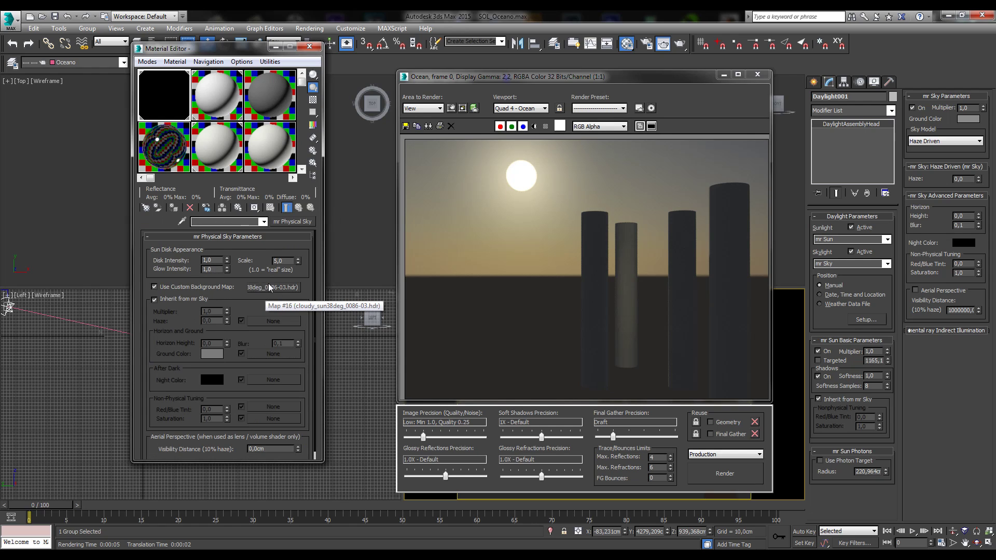
pyautogui.click(742, 478)
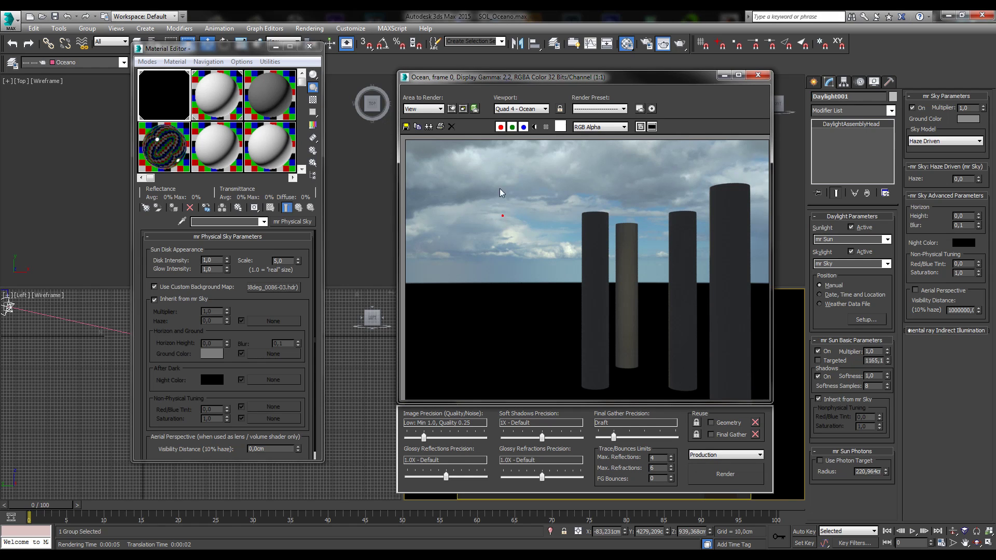
pyautogui.moveTo(477, 77); pyautogui.dragTo(415, 50)
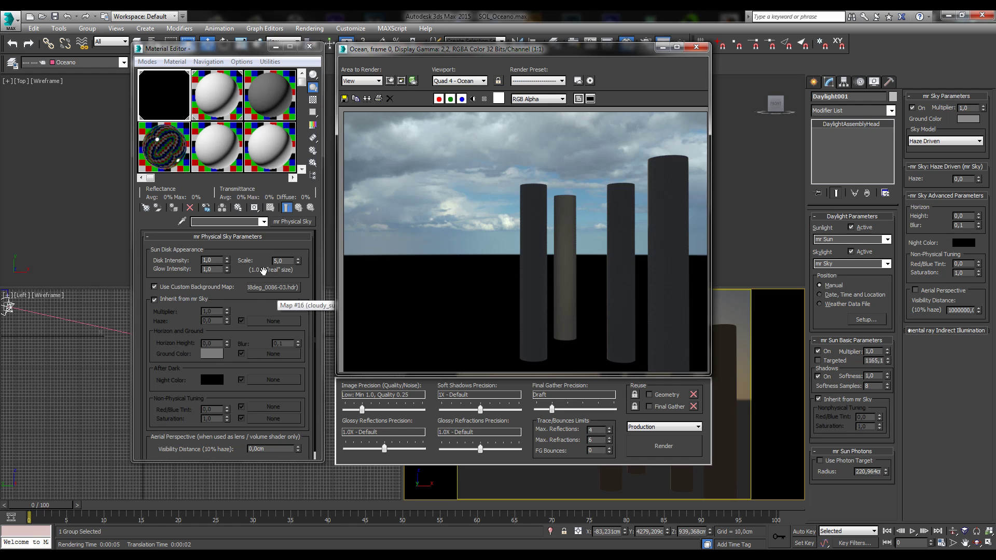
# Place a mental ray Gamma & Gain map in the 02 - Default1 sample slot of the Material Editor.
pyautogui.click(205, 151)
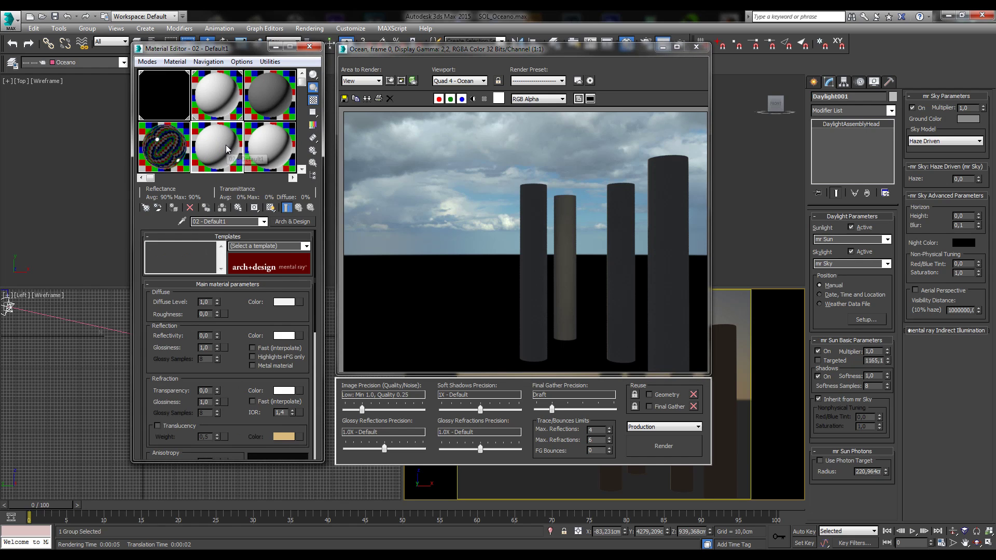
pyautogui.click(147, 208)
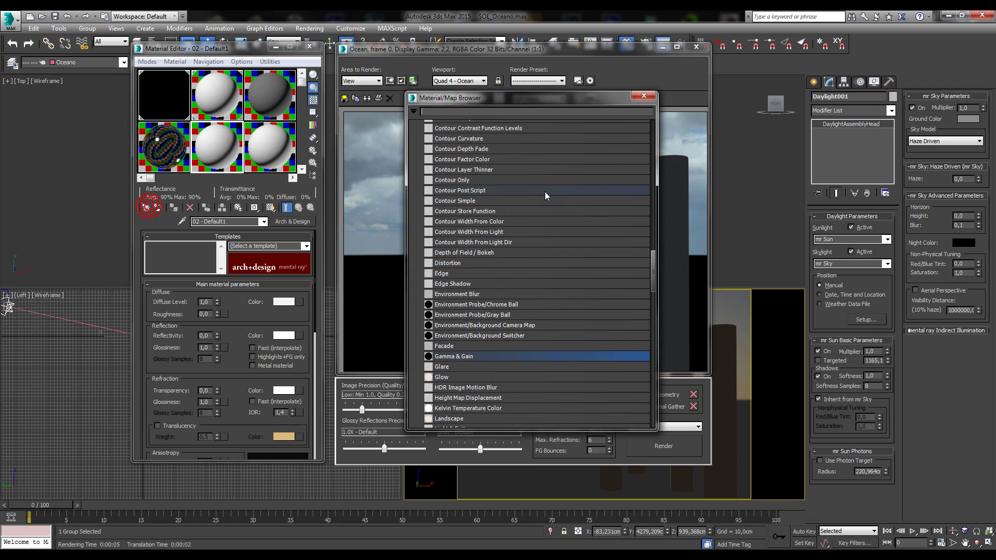
pyautogui.scroll(-2, 464, 294)
pyautogui.scroll(5, 463, 293)
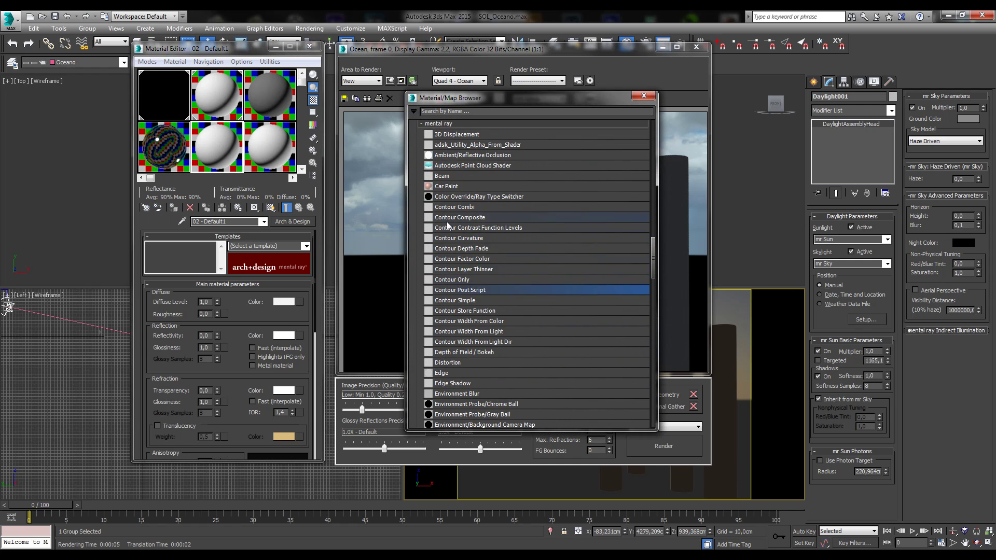
pyautogui.scroll(17, 453, 238)
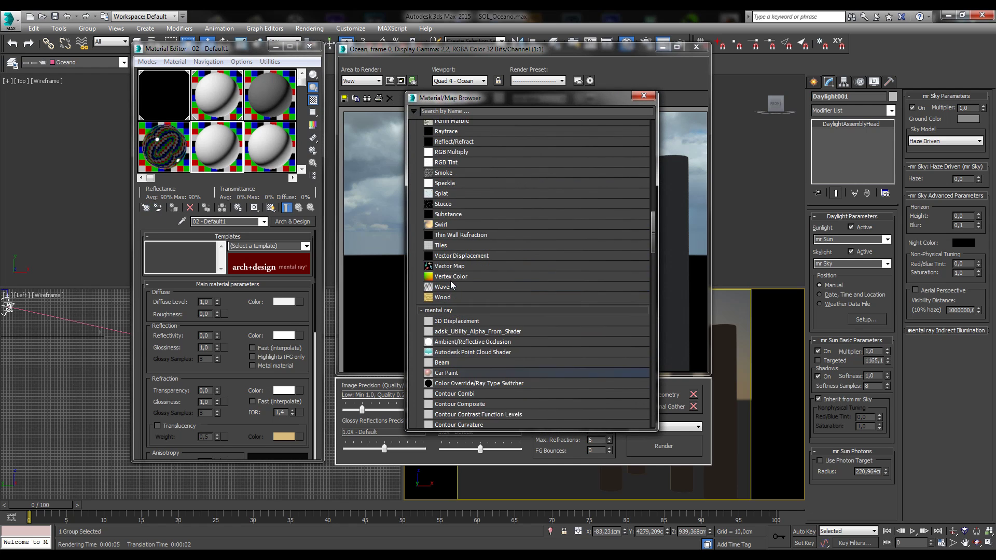
pyautogui.scroll(3, 451, 283)
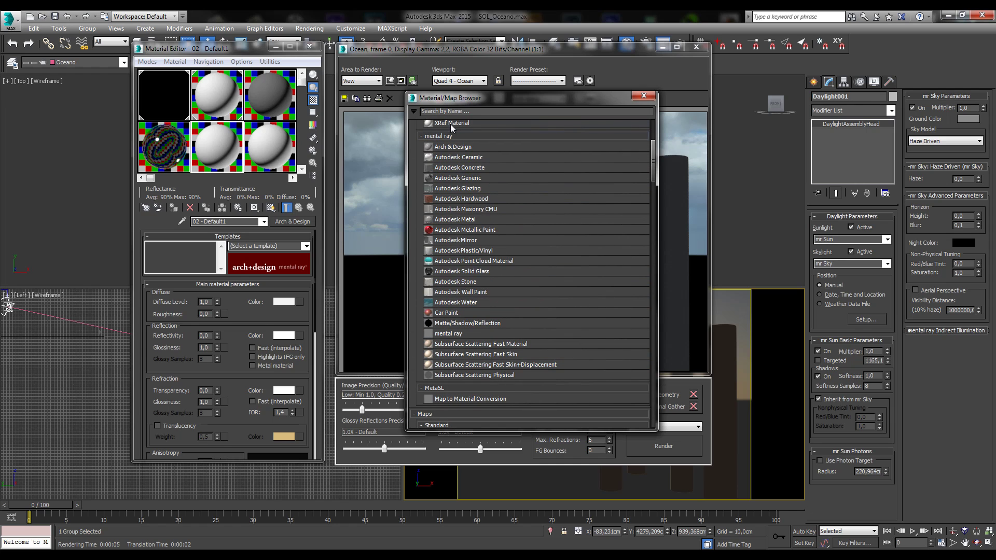
pyautogui.scroll(-1, 451, 287)
pyautogui.scroll(-5, 449, 377)
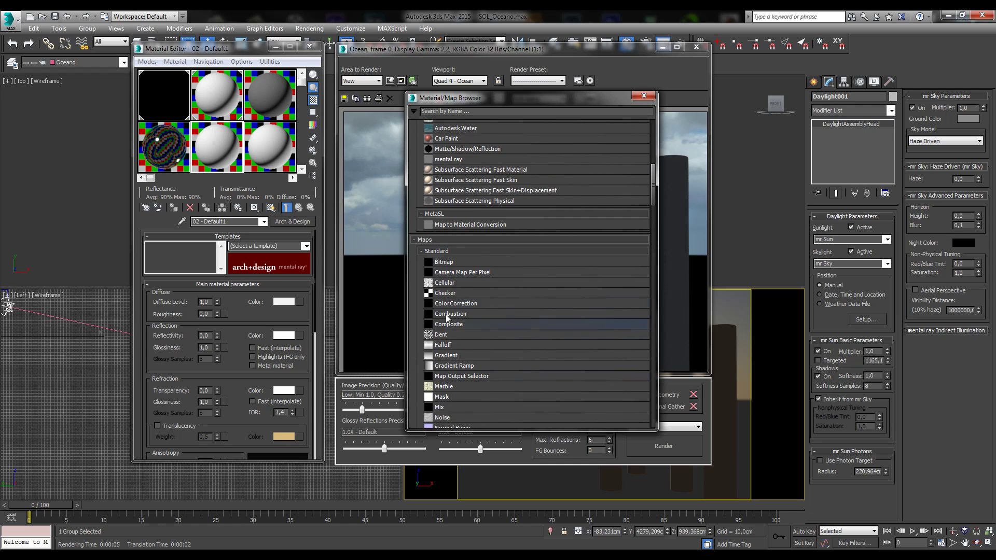
pyautogui.scroll(-20, 490, 310)
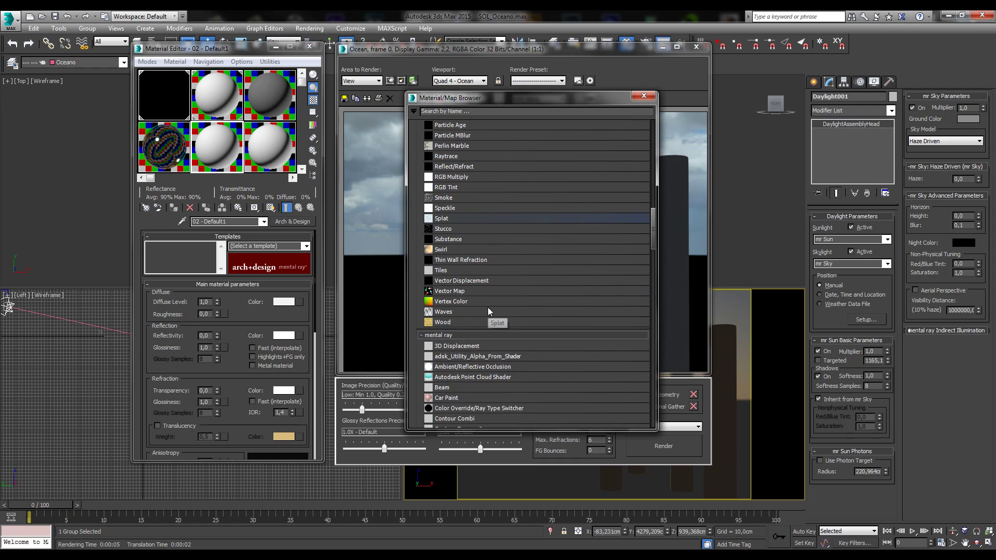
pyautogui.scroll(-2, 491, 310)
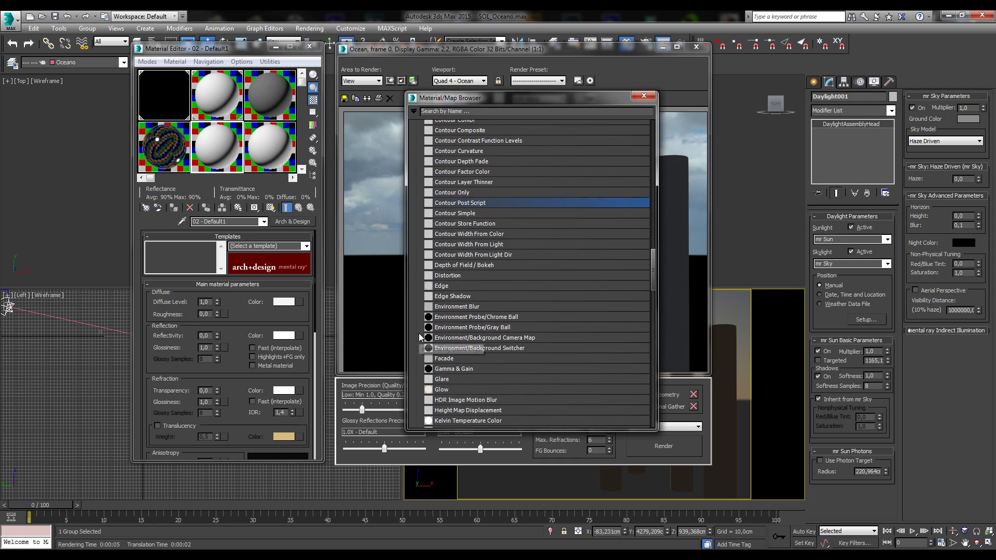
pyautogui.click(458, 370)
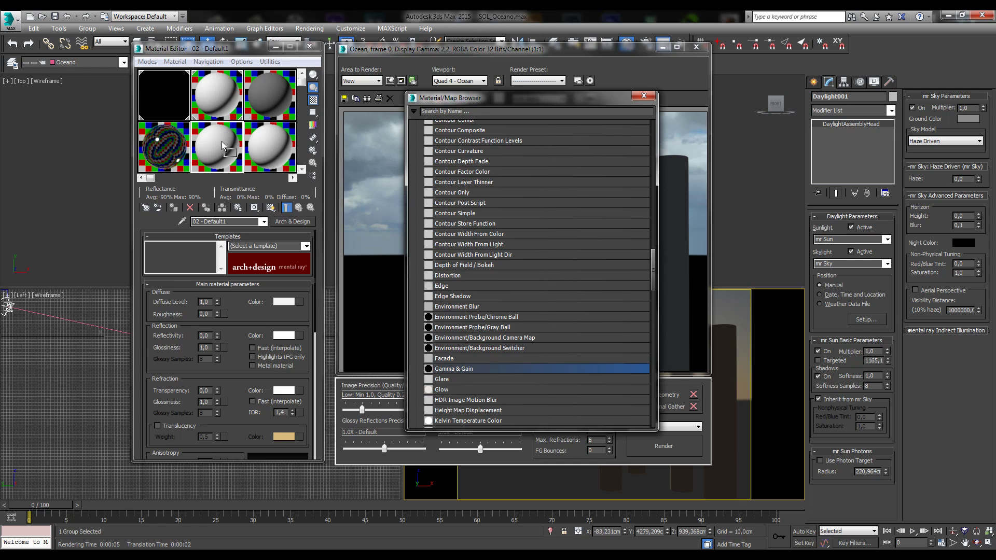
pyautogui.moveTo(444, 370); pyautogui.dragTo(225, 171)
pyautogui.click(644, 96)
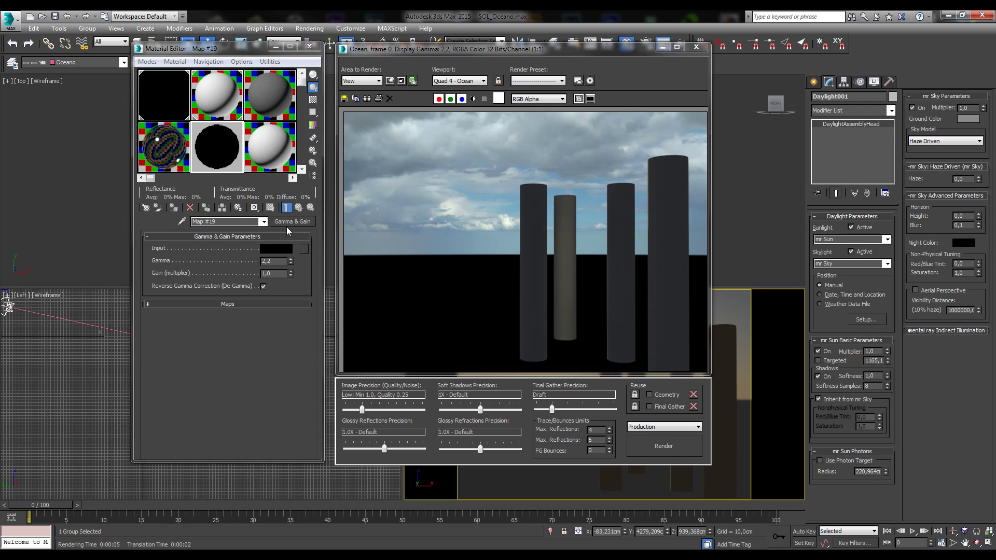
# Load the bitmap cloudy_sun38deg_0086-03 as the Gamma & Gain input and set its mapping to Spherical Environment.
pyautogui.moveTo(274, 261); pyautogui.dragTo(207, 256)
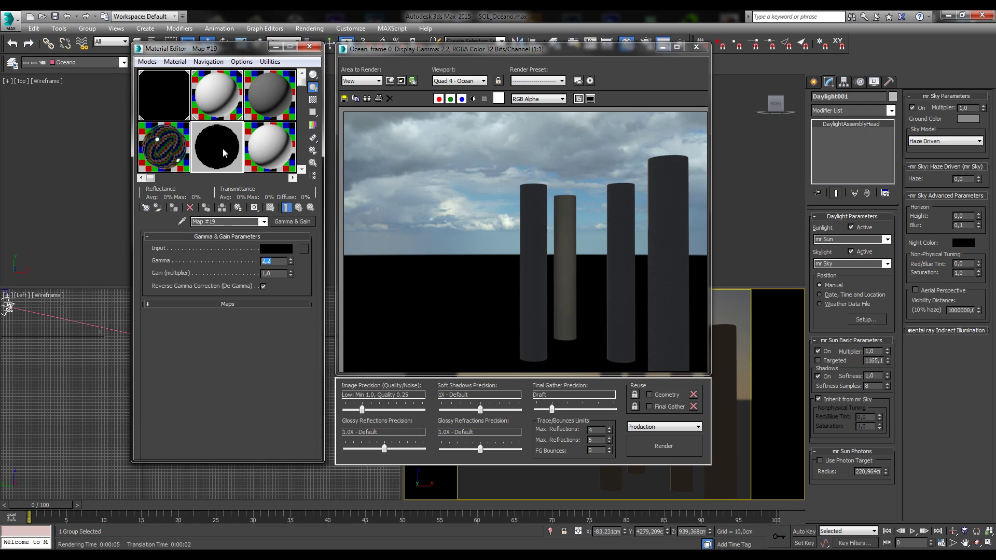
pyautogui.click(304, 249)
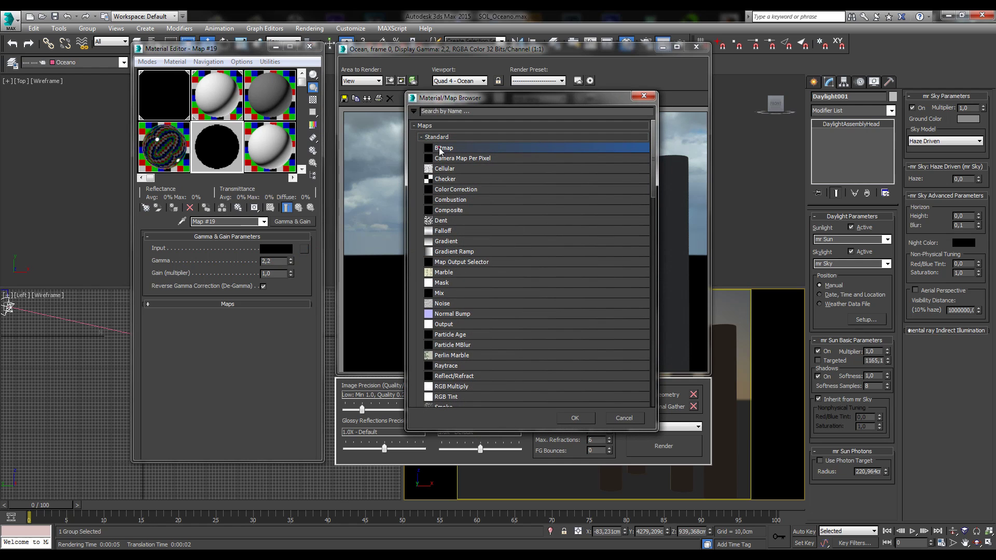
pyautogui.doubleClick(444, 148)
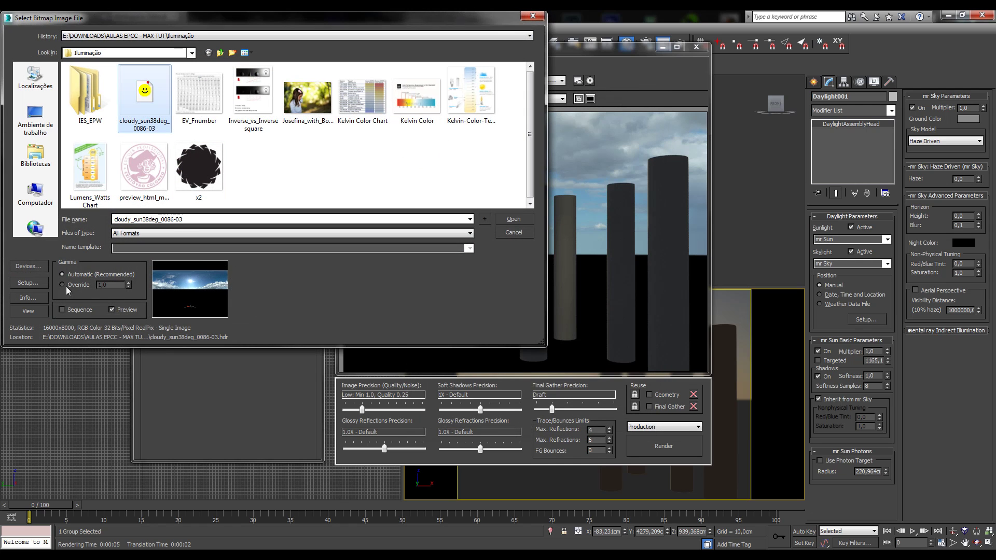
pyautogui.click(513, 219)
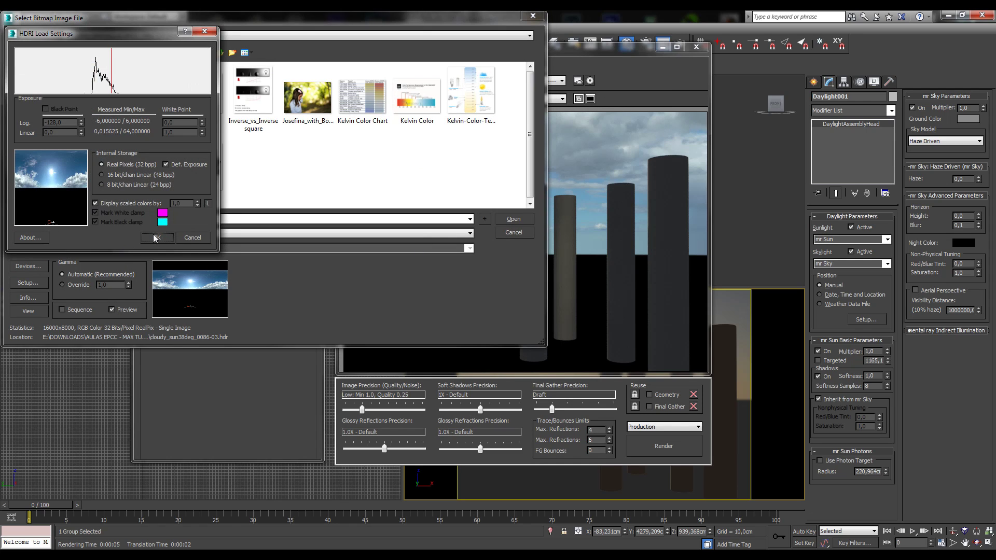
pyautogui.click(155, 238)
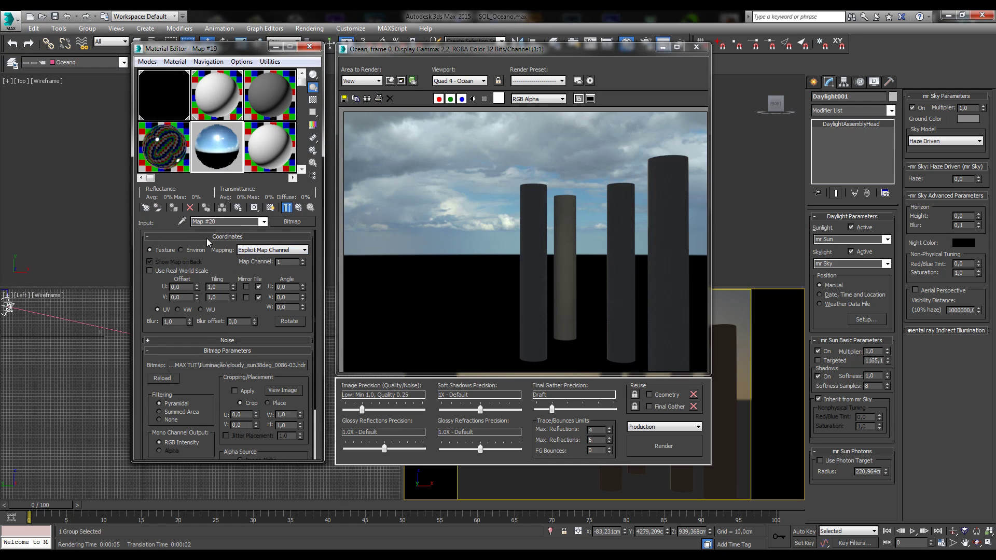
pyautogui.click(192, 251)
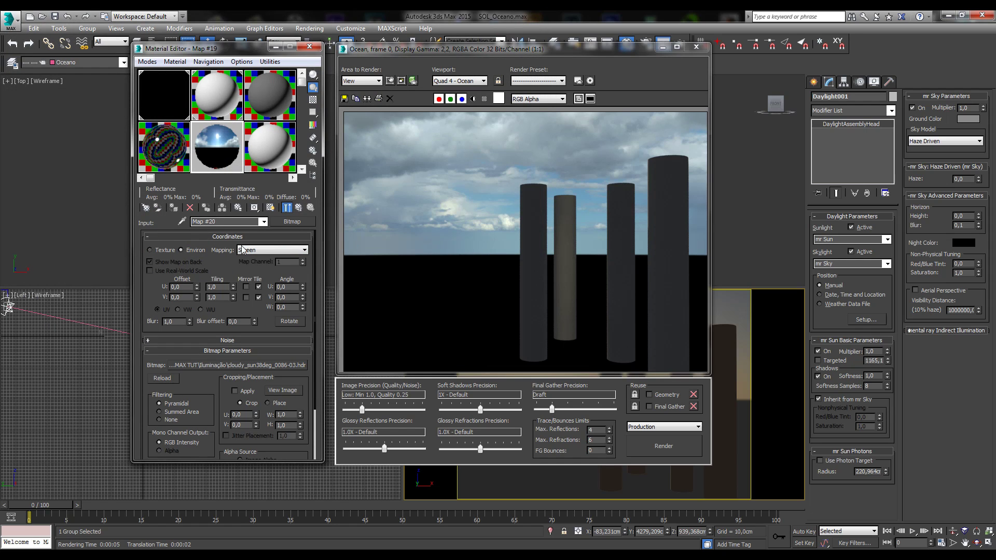
pyautogui.click(305, 250)
pyautogui.click(269, 257)
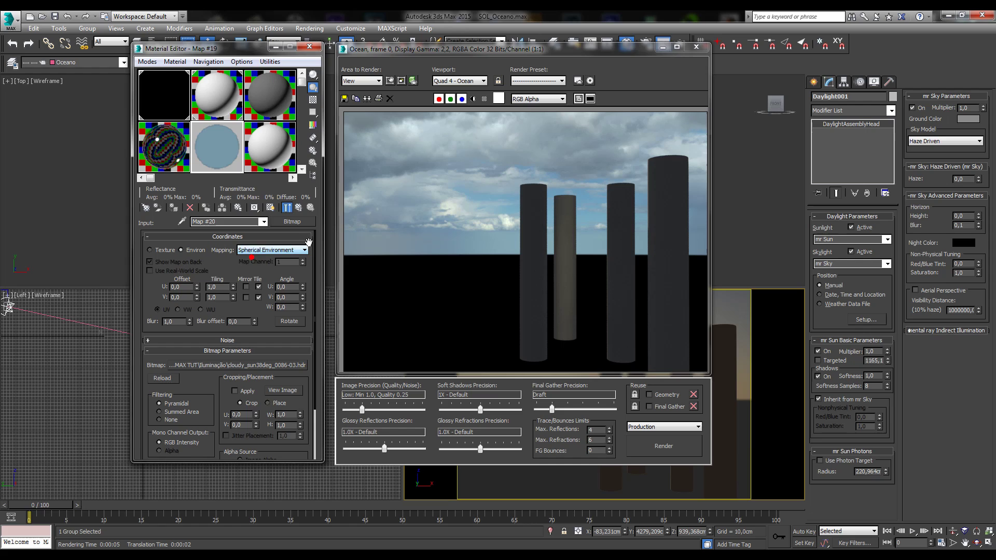
# Set the Gamma & Gain map's gamma to 1.0.
pyautogui.click(299, 207)
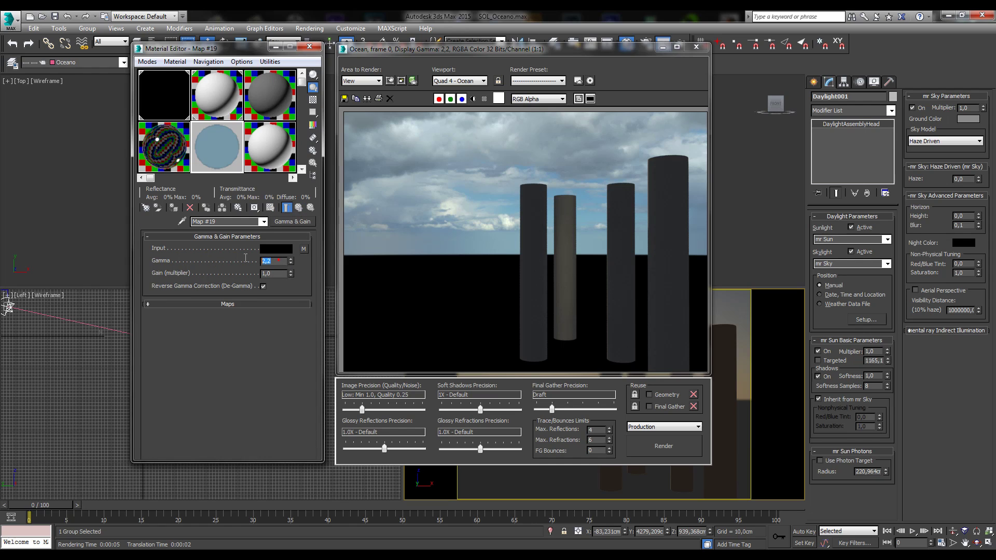
pyautogui.write('1')
pyautogui.press('Return')
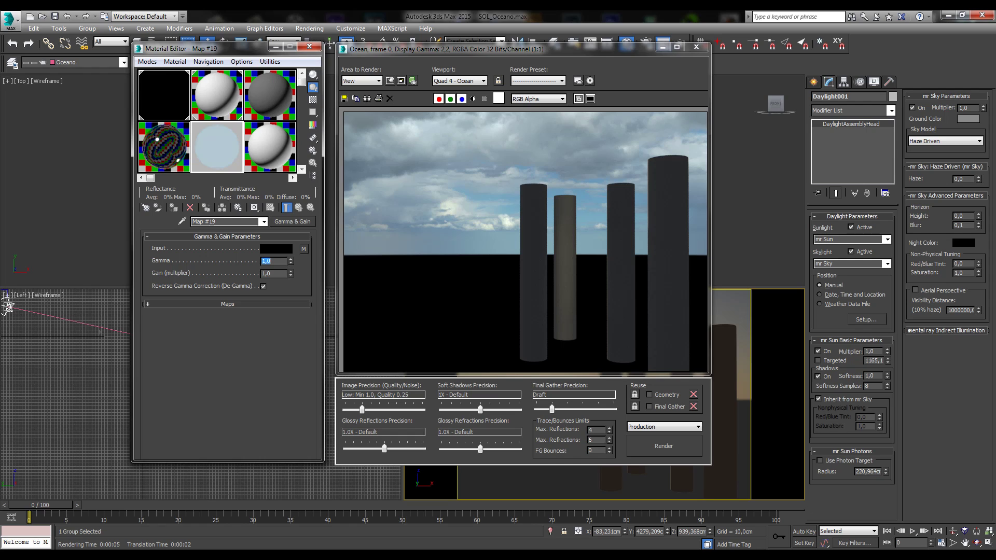
pyautogui.click(218, 155)
pyautogui.doubleClick(267, 260)
# Assign the Gamma & Gain map as the custom background map of the mr Physical Sky.
pyautogui.click(156, 96)
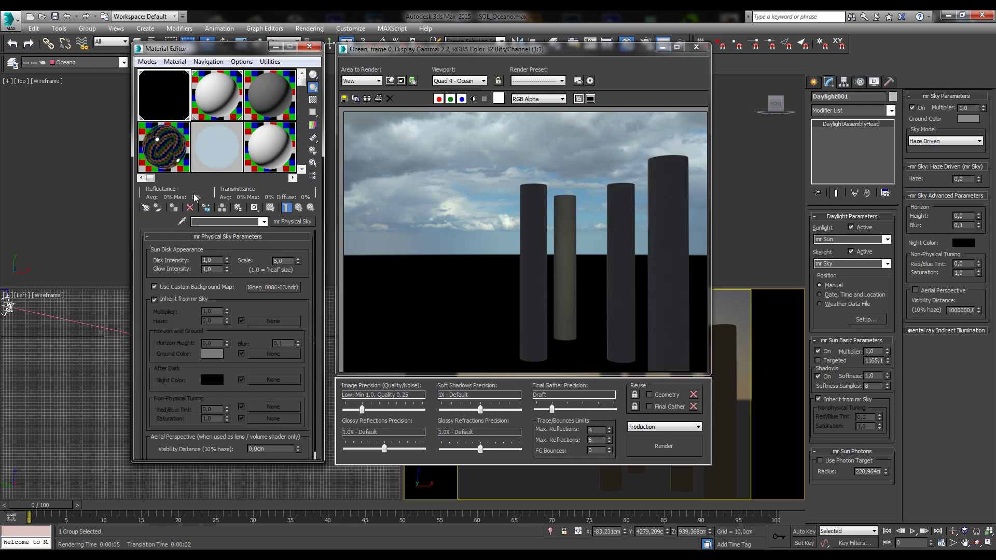
pyautogui.click(264, 288)
pyautogui.moveTo(263, 289); pyautogui.dragTo(224, 262)
pyautogui.click(209, 282)
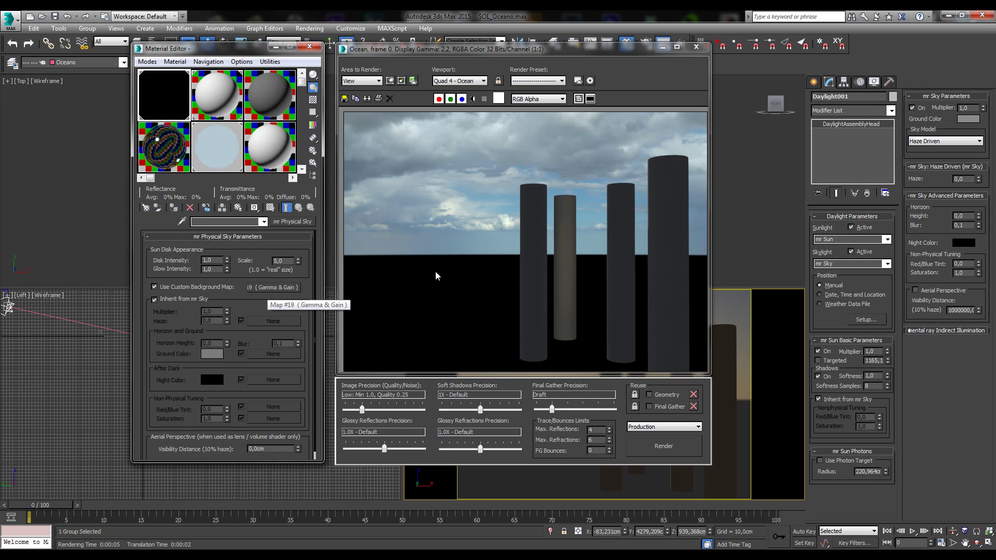
# Render the Ocean view with the Gamma & Gain background and rearrange the Material Editor and render windows.
pyautogui.click(665, 445)
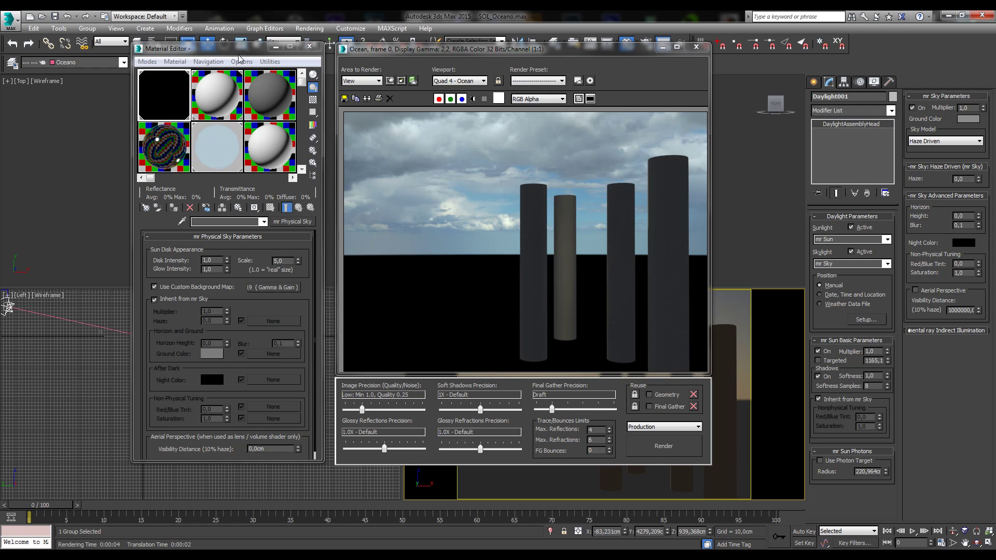
pyautogui.moveTo(239, 55); pyautogui.dragTo(151, 83)
pyautogui.moveTo(373, 52); pyautogui.dragTo(270, 80)
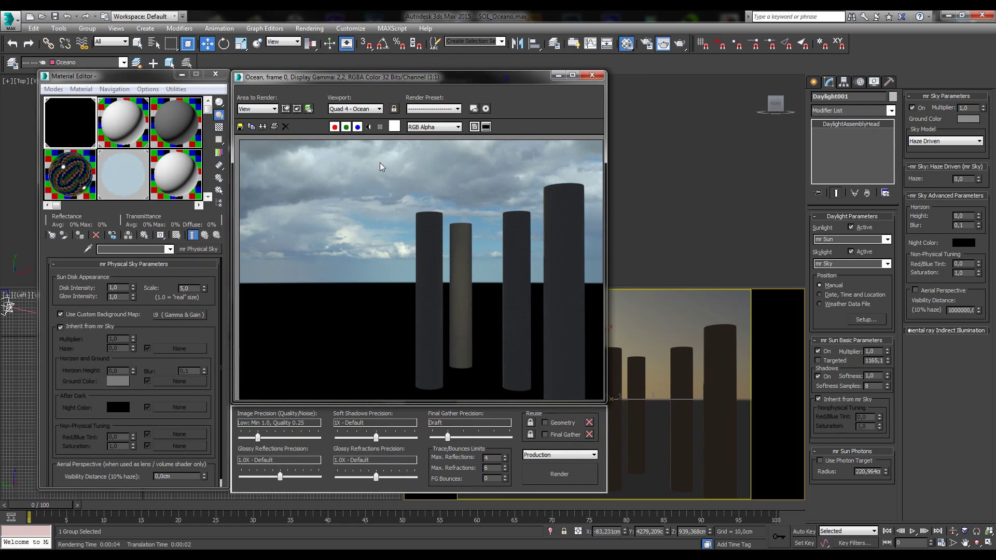
# Render the Ocean view with Aerial Perspective enabled for the mr Sky and switch Aerial Perspective off again.
pyautogui.click(942, 293)
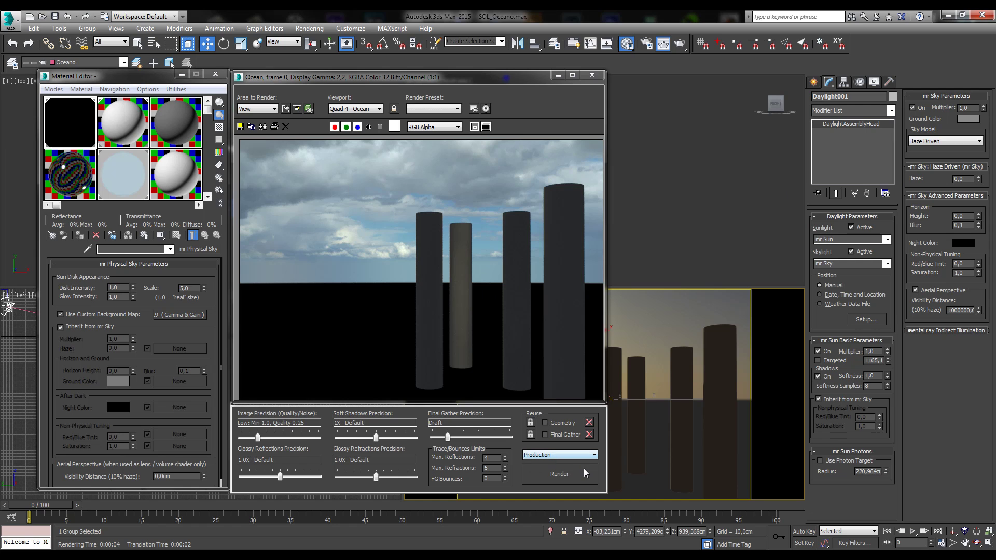
pyautogui.click(559, 478)
pyautogui.click(940, 294)
pyautogui.moveTo(461, 82); pyautogui.dragTo(686, 72)
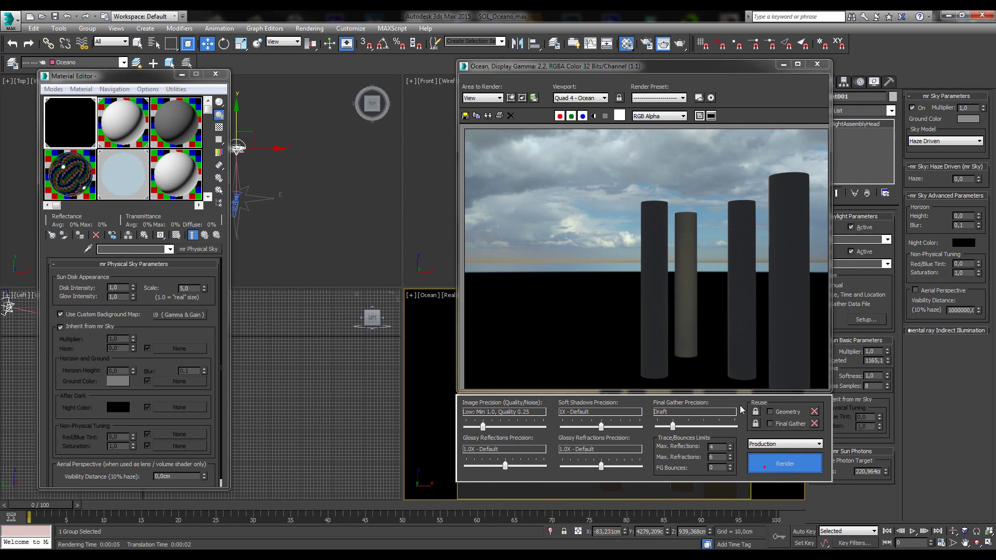
# Render the Ocean view with Aerial Perspective off and open the Environment and Effects settings beside the render window.
pyautogui.click(778, 464)
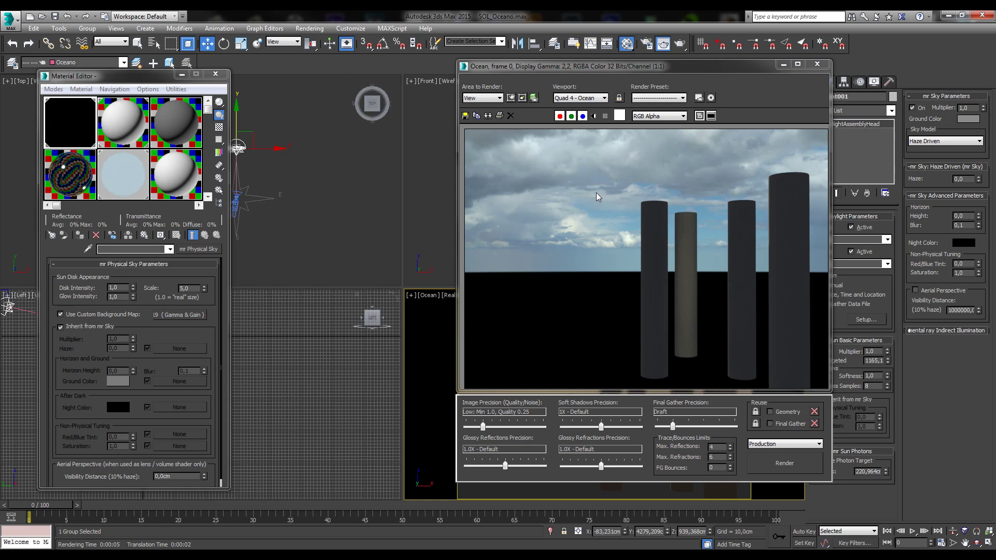
pyautogui.click(310, 28)
pyautogui.click(318, 124)
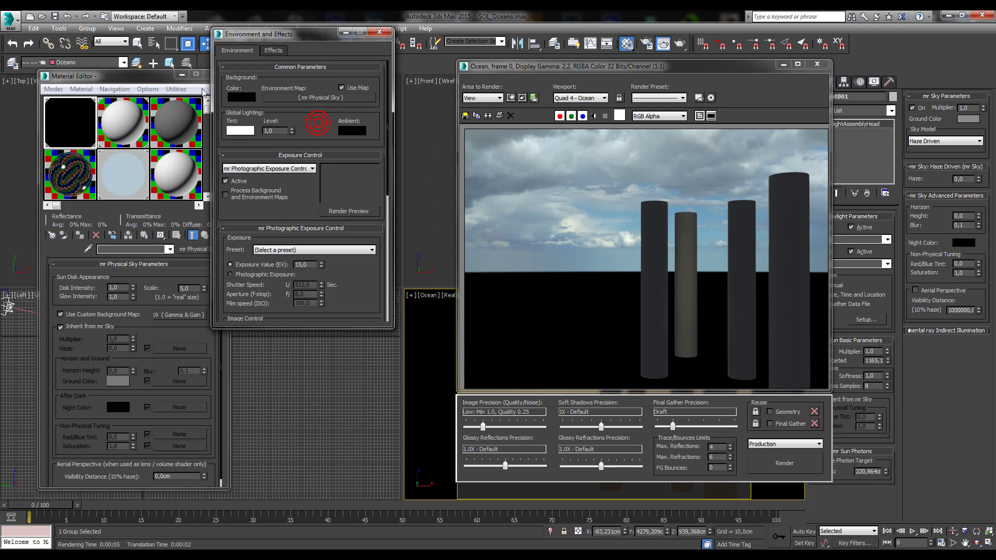
pyautogui.moveTo(290, 38); pyautogui.dragTo(319, 67)
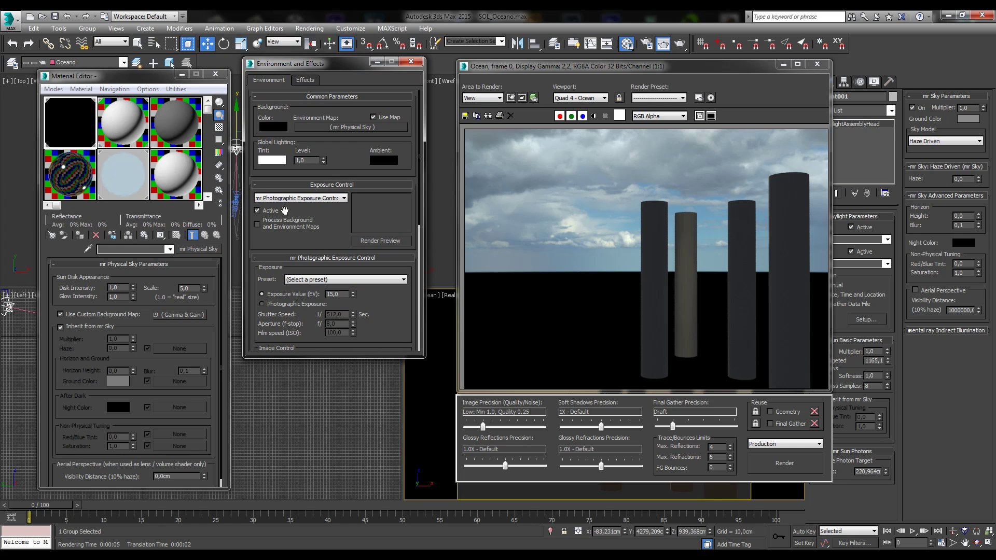
# Enable Process Background and Environment Maps for the mr Photographic Exposure Control and render the Ocean view.
pyautogui.click(273, 202)
pyautogui.click(258, 224)
pyautogui.click(816, 464)
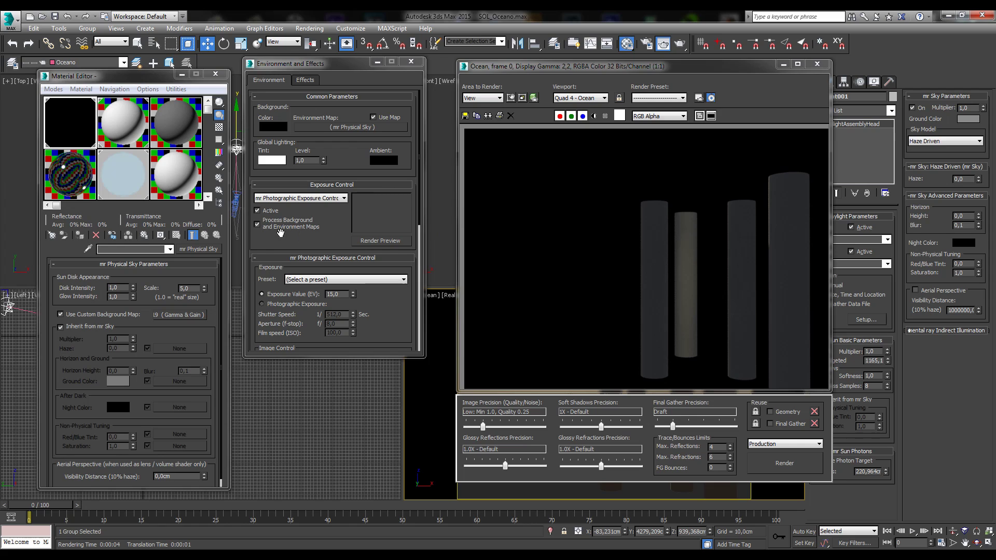
# Set the photographic exposure value to 7 EV and render the Ocean view.
pyautogui.moveTo(280, 232); pyautogui.dragTo(282, 214)
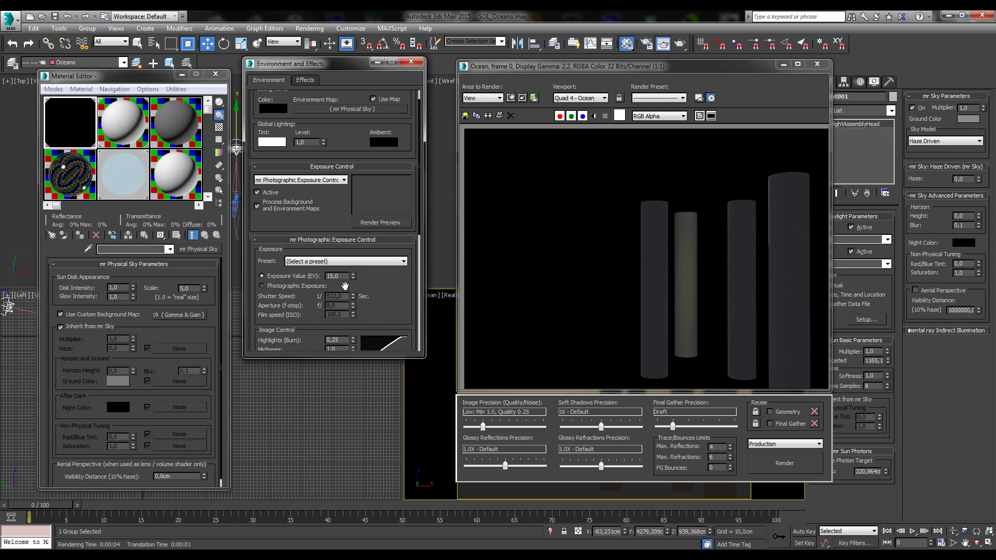
pyautogui.moveTo(345, 286); pyautogui.dragTo(345, 276)
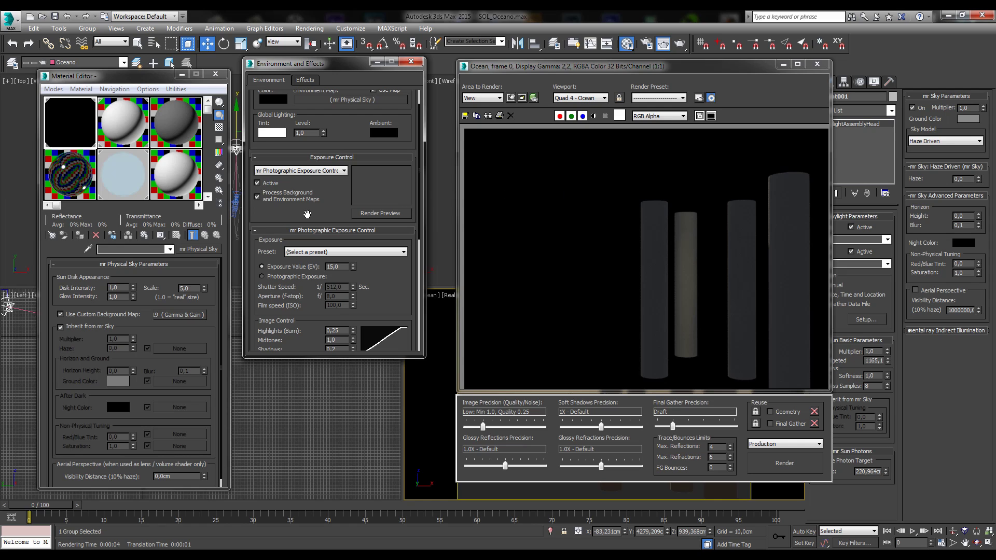
pyautogui.scroll(-2, 307, 215)
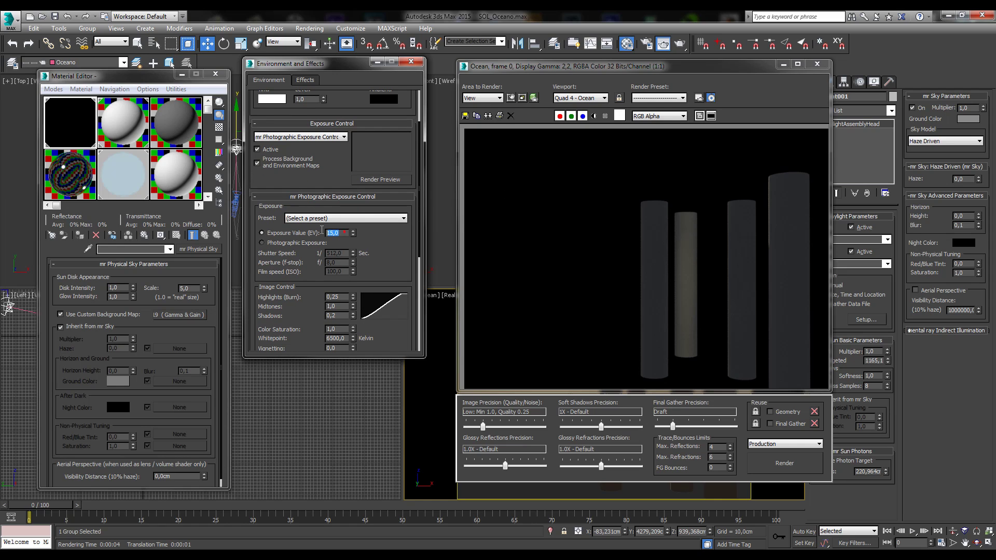
pyautogui.moveTo(273, 224); pyautogui.dragTo(272, 205)
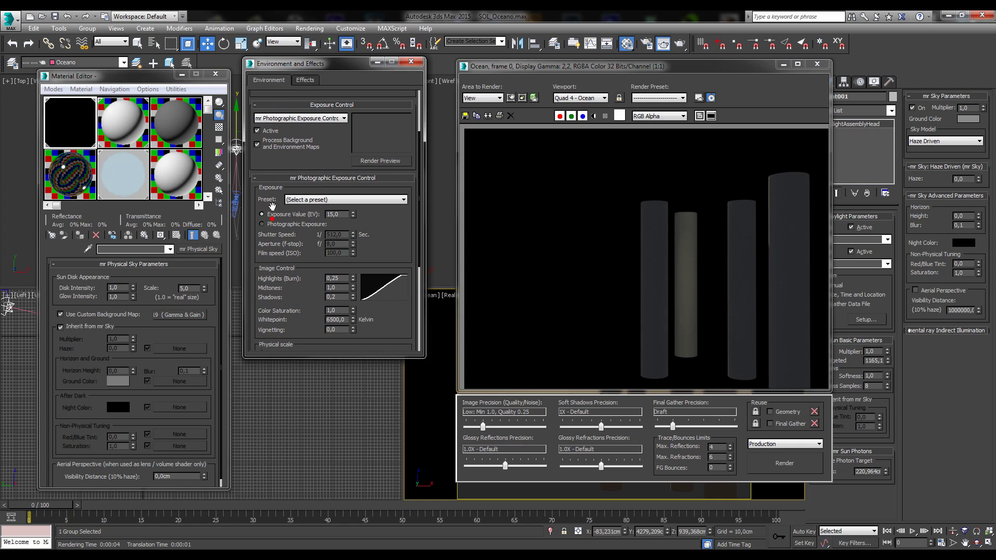
pyautogui.doubleClick(337, 214)
pyautogui.click(353, 218)
pyautogui.click(353, 212)
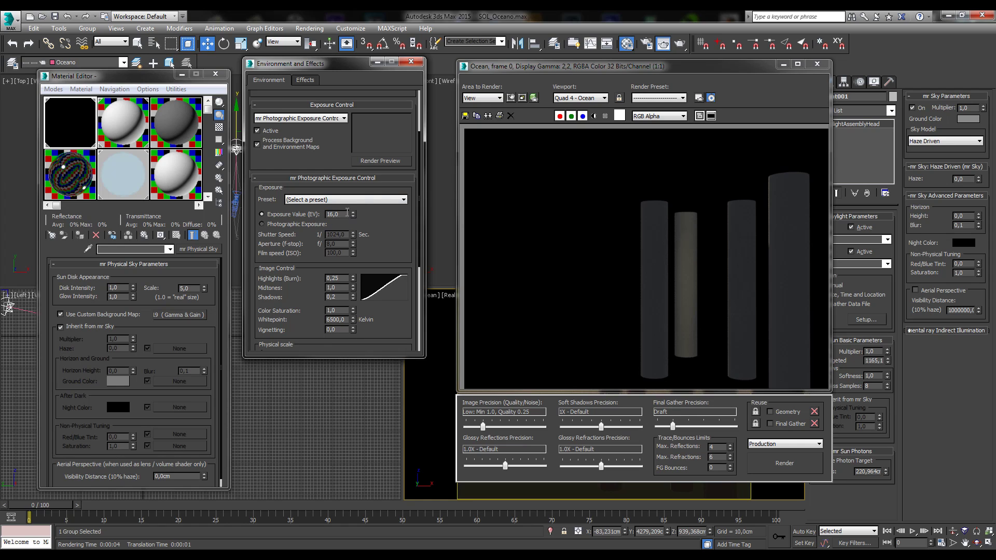
pyautogui.click(353, 213)
pyautogui.write('7')
pyautogui.press('Return')
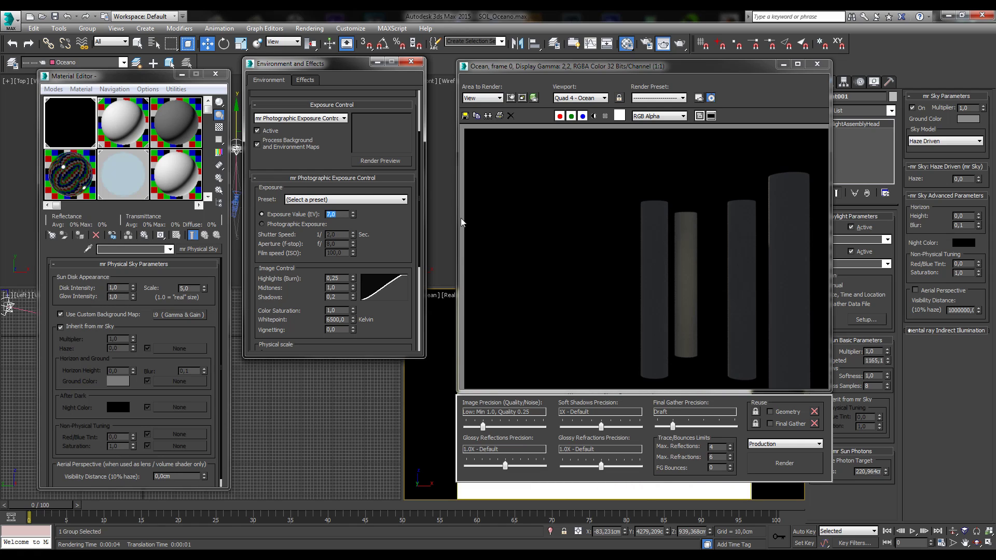
pyautogui.click(783, 462)
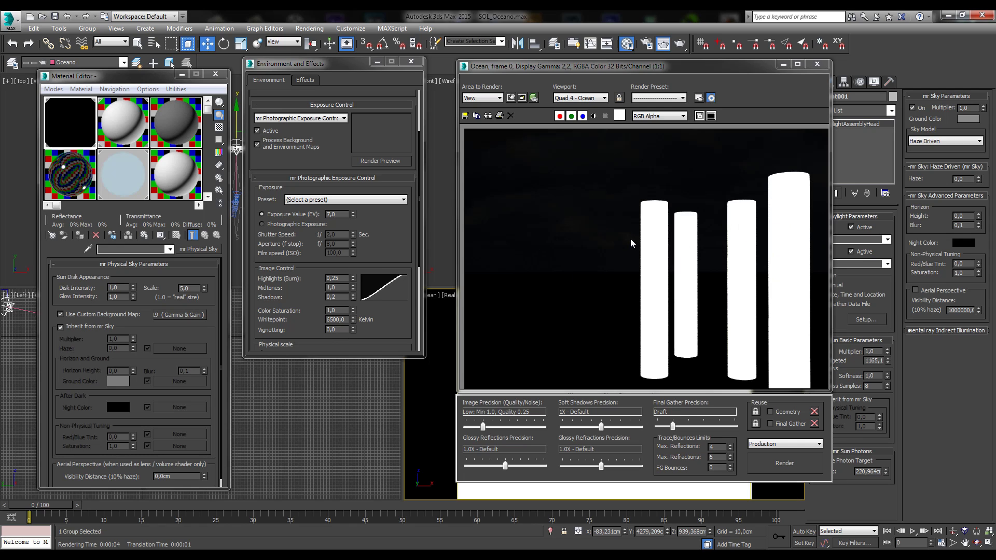
# Lower the photographic exposure value to 1 EV and render the Ocean view.
pyautogui.doubleClick(337, 214)
pyautogui.write('1')
pyautogui.press('Return')
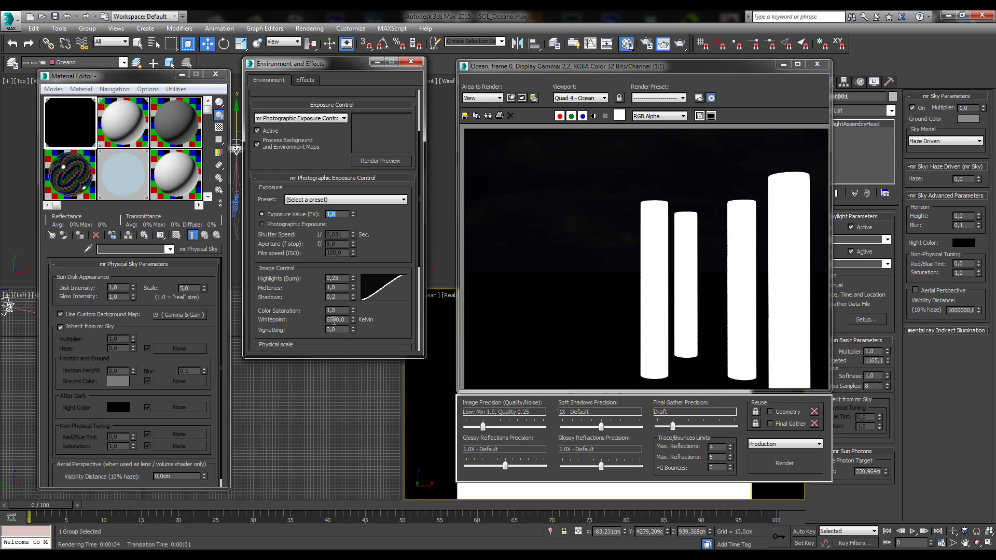
pyautogui.click(768, 461)
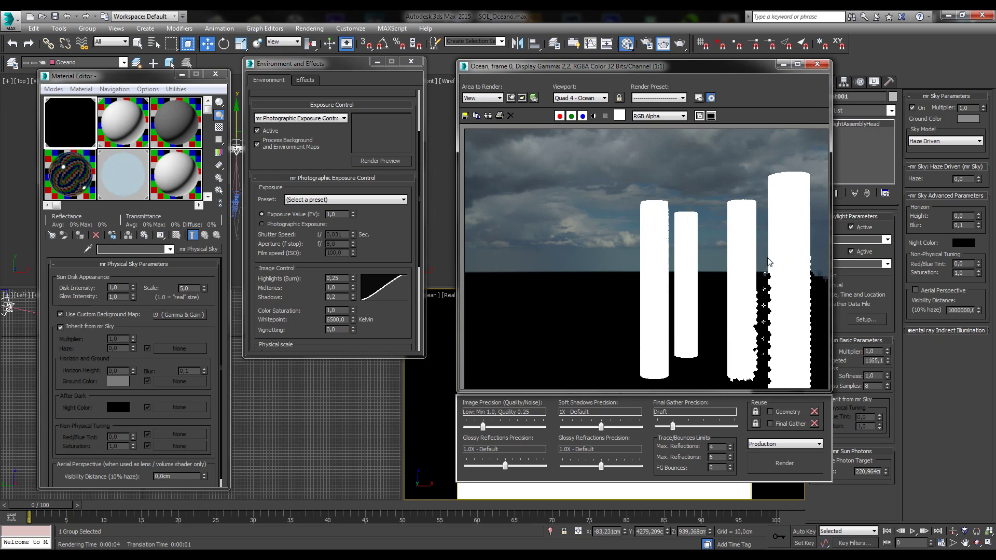
# Restore the photographic exposure value to 15 EV and render the Ocean view.
pyautogui.click(254, 211)
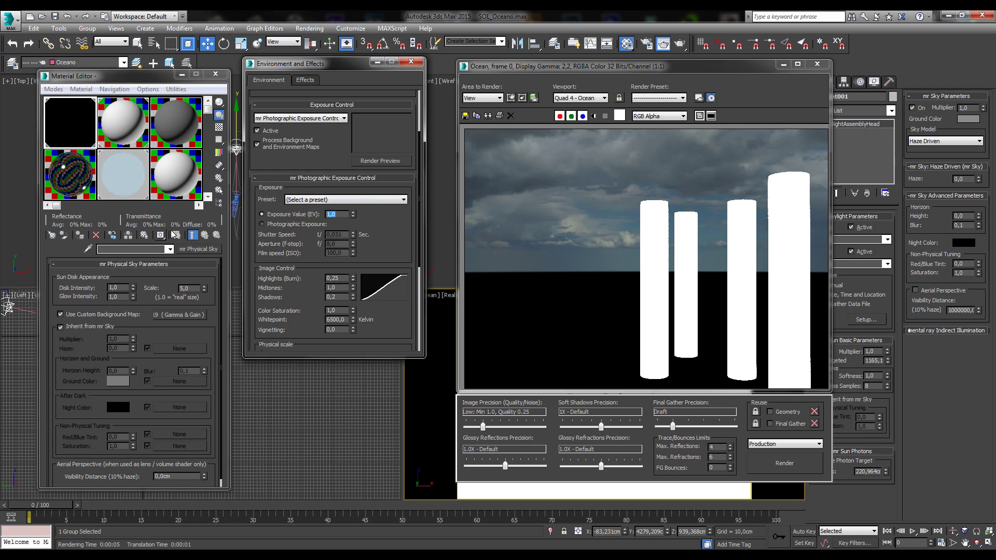
pyautogui.write('15')
pyautogui.press('Return')
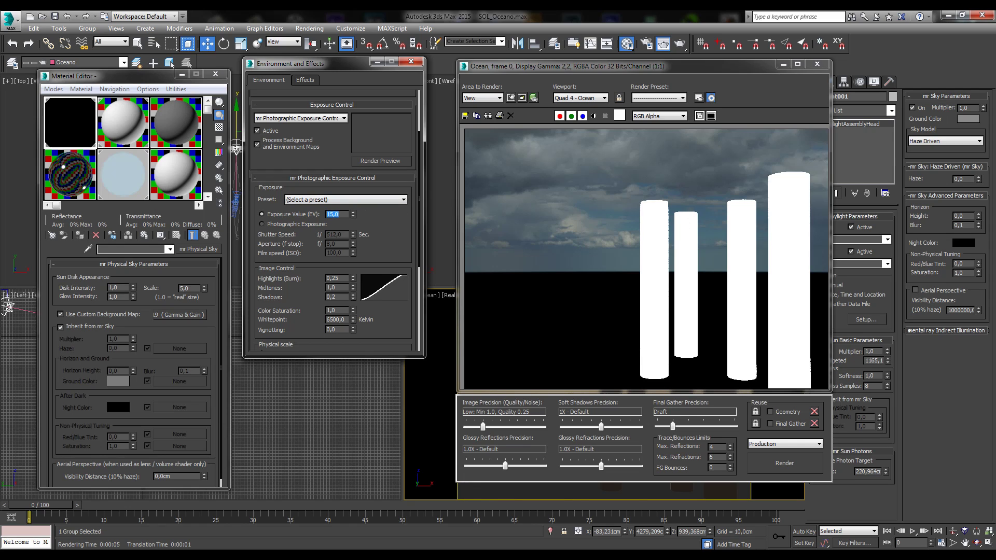
pyautogui.click(785, 462)
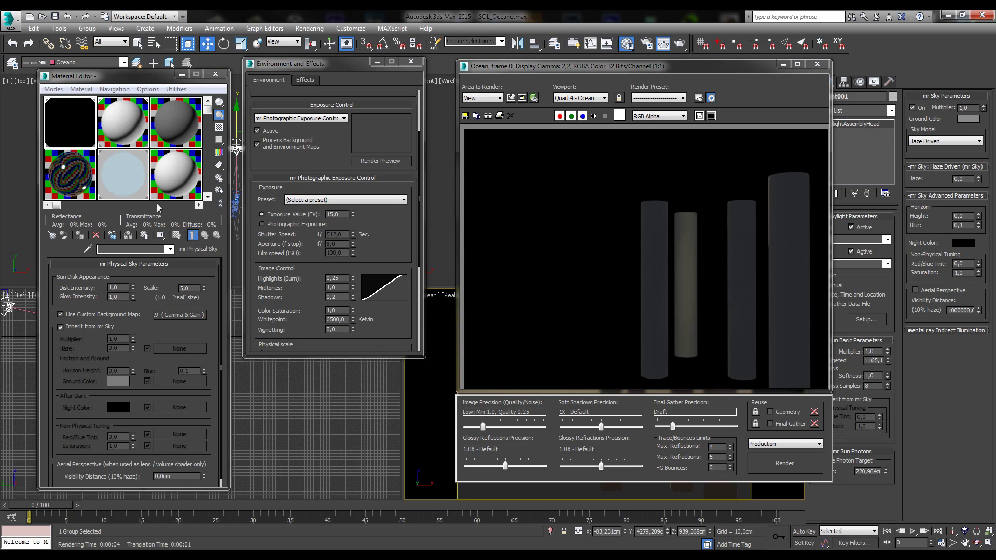
# Try an Output Amount of 20000 on the HDR bitmap feeding the Gamma & Gain map, and reset it to 1.0.
pyautogui.click(120, 165)
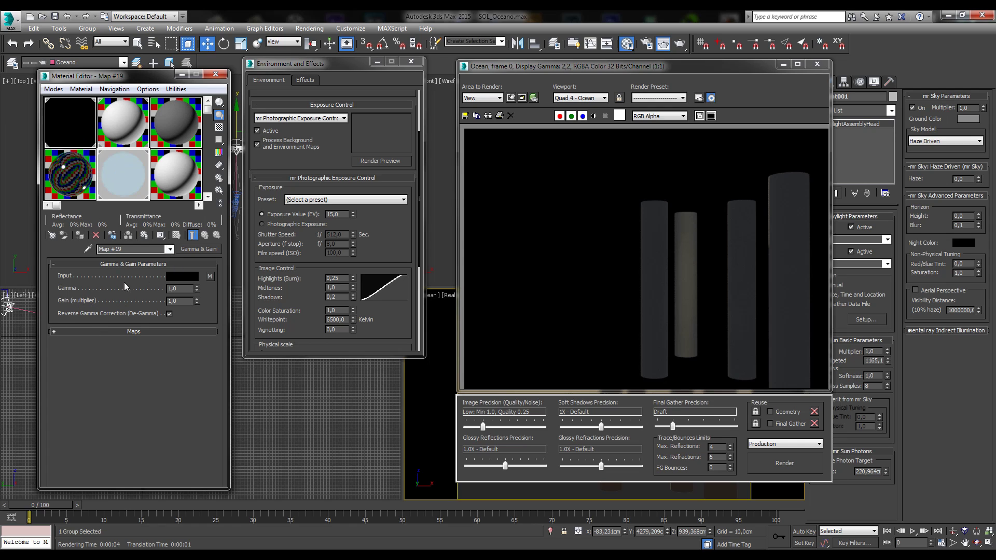
pyautogui.click(210, 276)
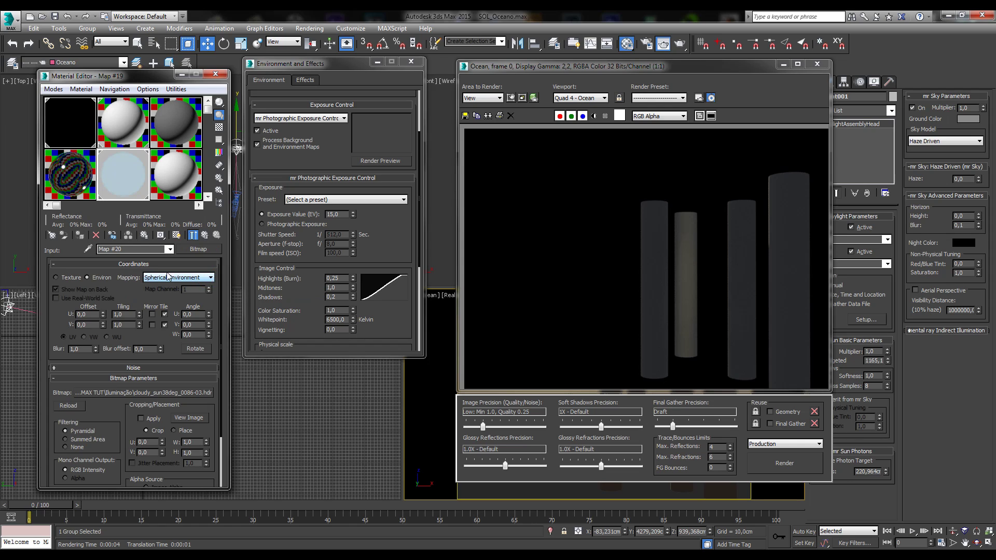
pyautogui.scroll(-3, 128, 298)
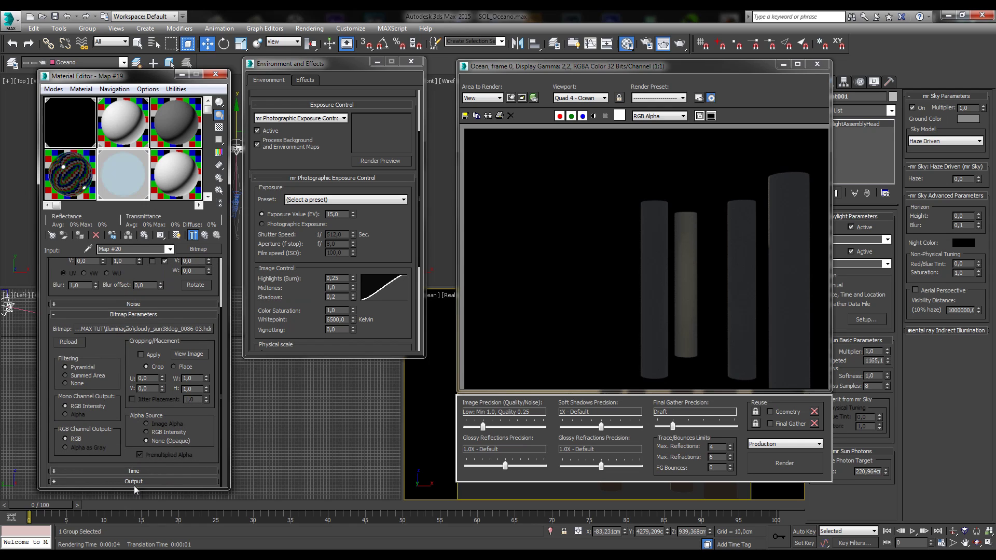
pyautogui.click(136, 483)
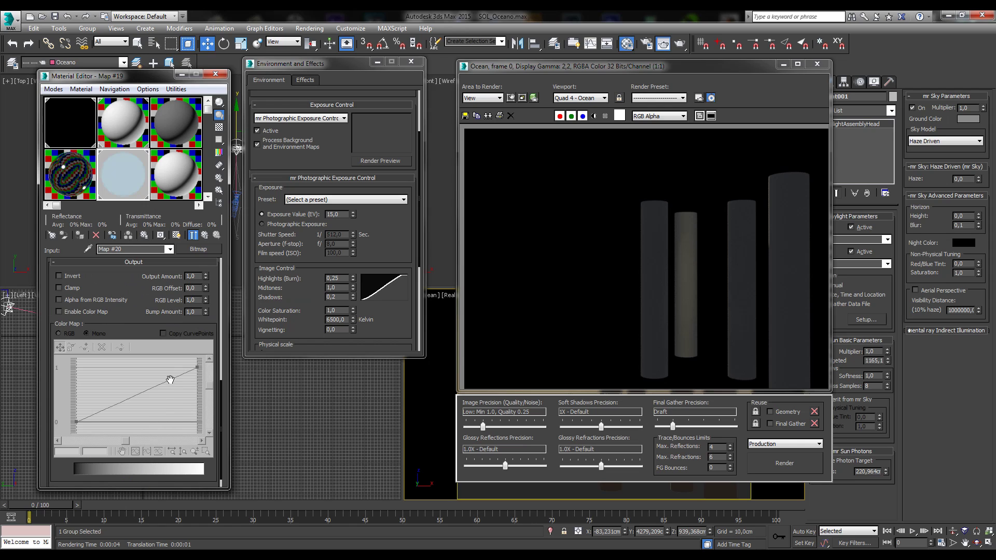
pyautogui.doubleClick(192, 275)
pyautogui.moveTo(207, 276); pyautogui.dragTo(196, 2)
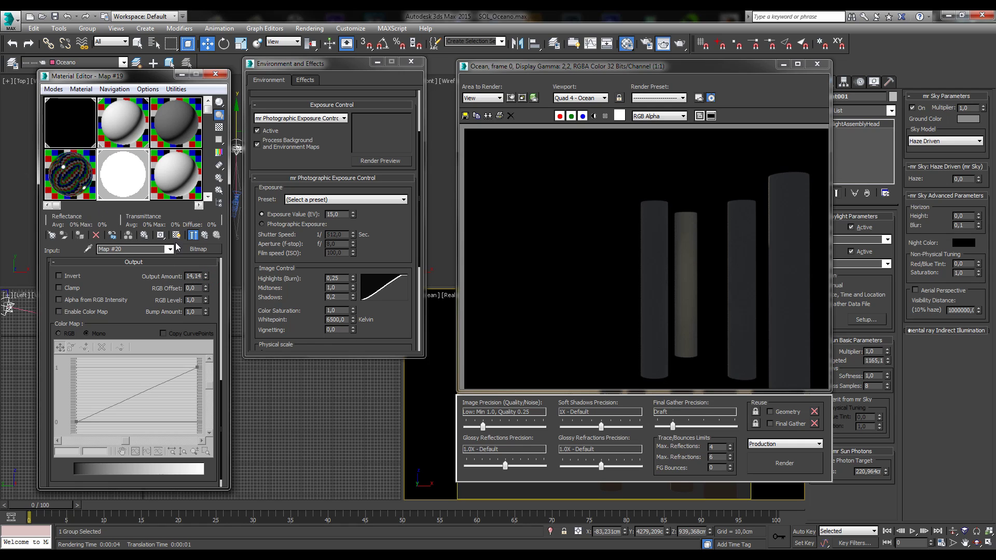
pyautogui.doubleClick(200, 276)
pyautogui.write('1')
pyautogui.write('20000')
pyautogui.press('Return')
pyautogui.write('1')
pyautogui.press('Return')
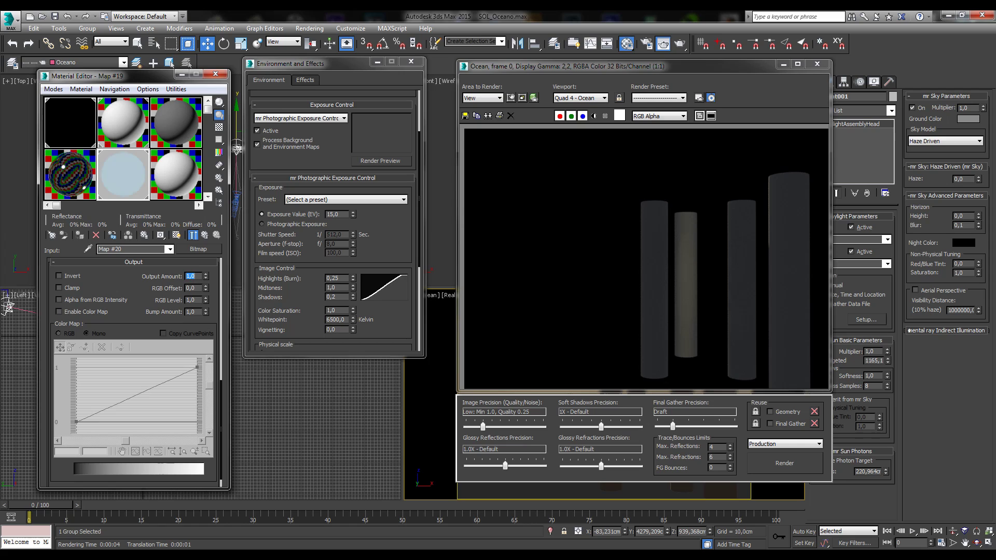
# Return from the HDR bitmap to the Gamma & Gain map and set its gain multiplier to 20000.
pyautogui.click(208, 239)
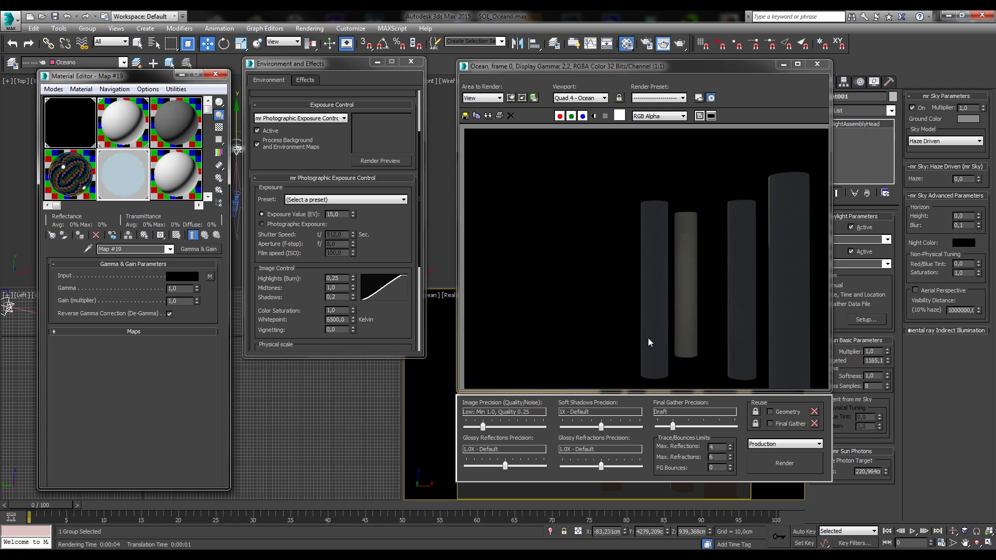
pyautogui.click(211, 277)
pyautogui.scroll(-2, 177, 407)
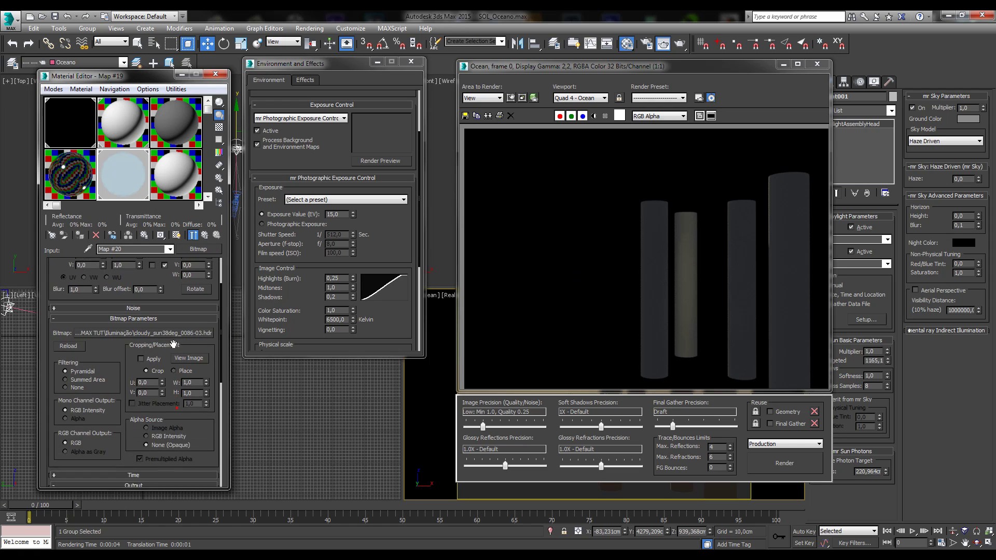
pyautogui.click(205, 235)
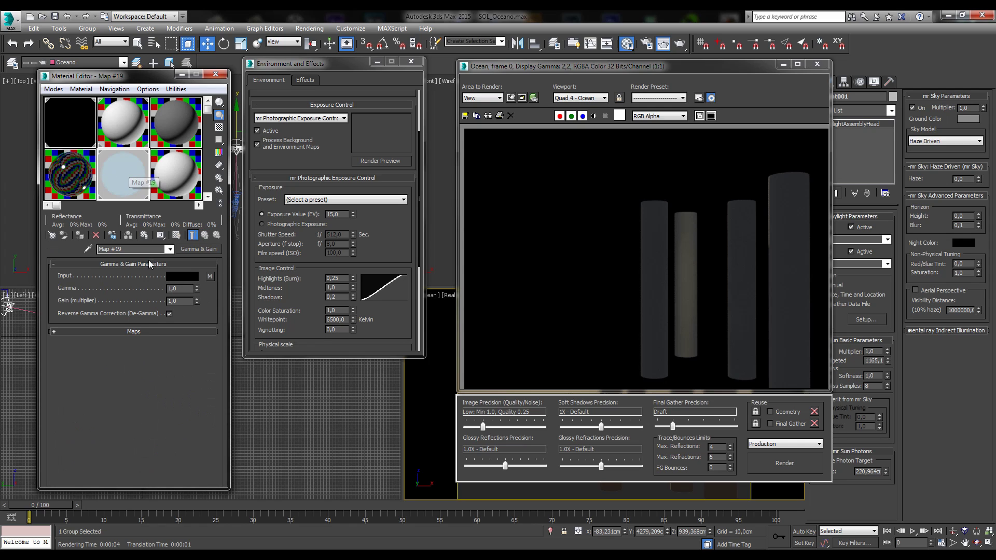
pyautogui.doubleClick(172, 301)
pyautogui.write('20000')
pyautogui.press('Return')
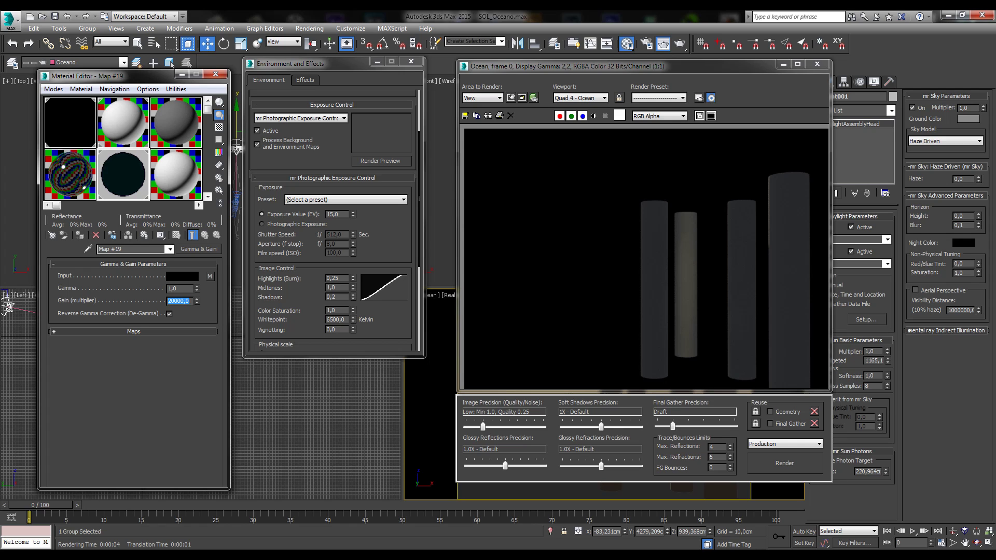
# Disable Reverse Gamma Correction (De-Gamma) on the Gamma & Gain map.
pyautogui.click(611, 424)
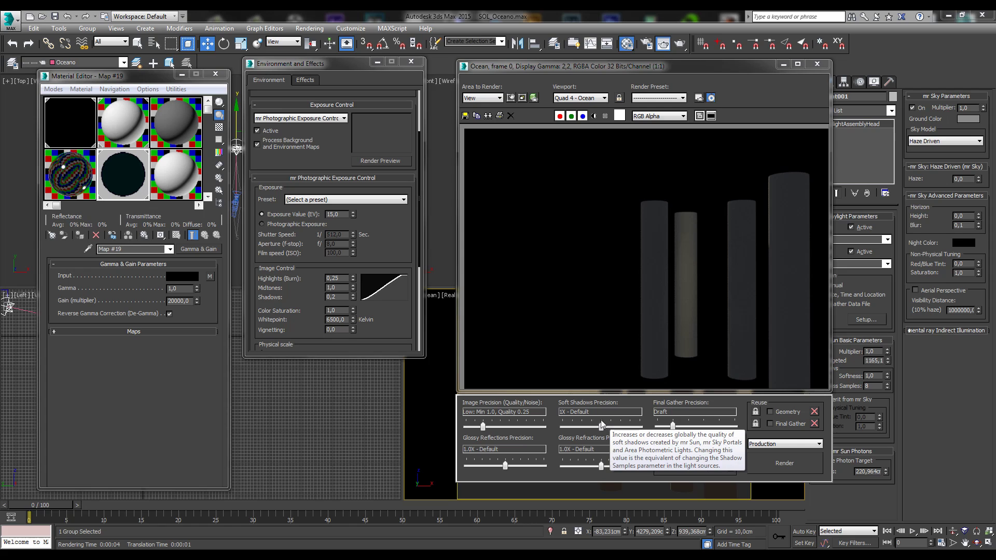
pyautogui.click(204, 303)
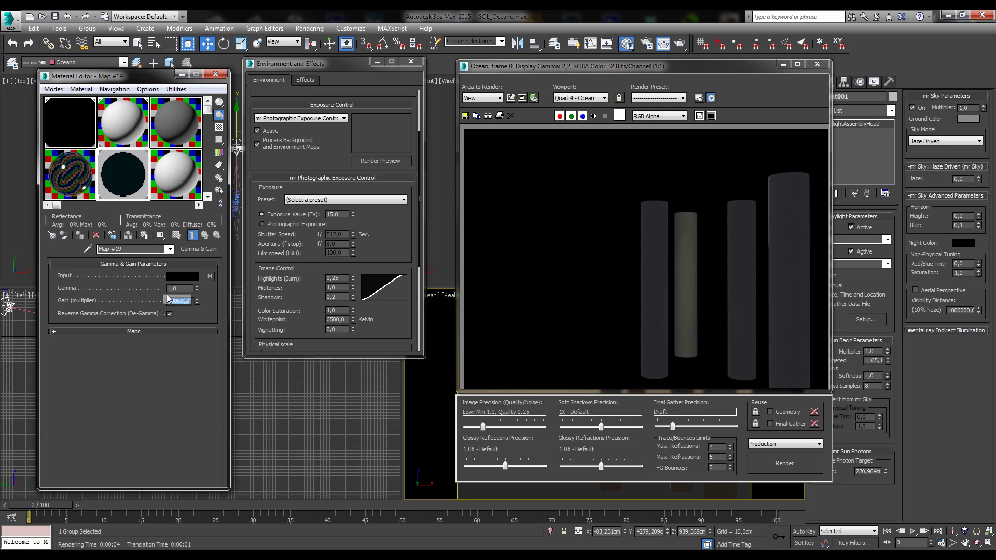
pyautogui.moveTo(170, 301)
pyautogui.mouseDown()
pyautogui.moveTo(187, 301)
pyautogui.moveTo(165, 301)
pyautogui.mouseUp()
pyautogui.click(169, 316)
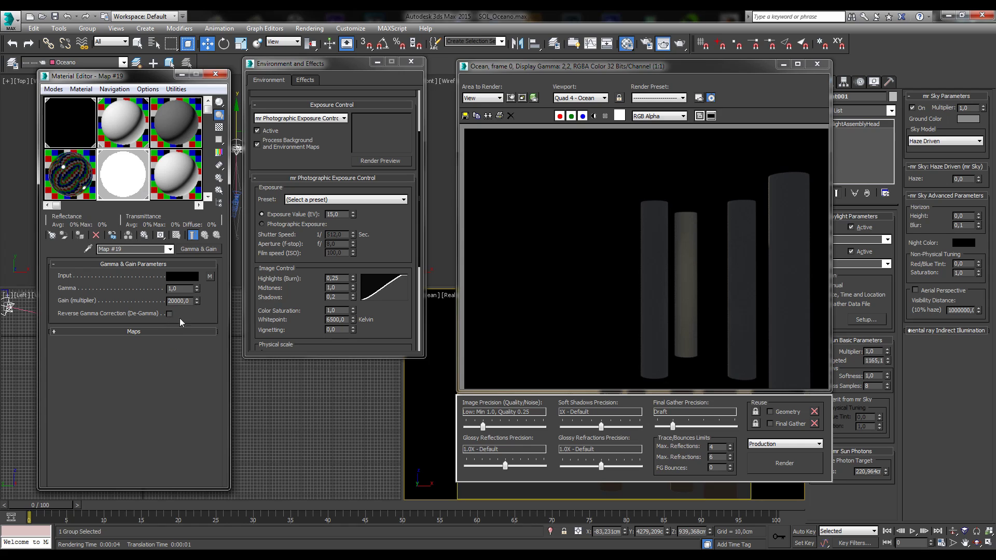
# Set the Gamma & Gain map's gain multiplier to 10000 and render the Ocean view.
pyautogui.doubleClick(182, 289)
pyautogui.press('Tab')
pyautogui.write('10000')
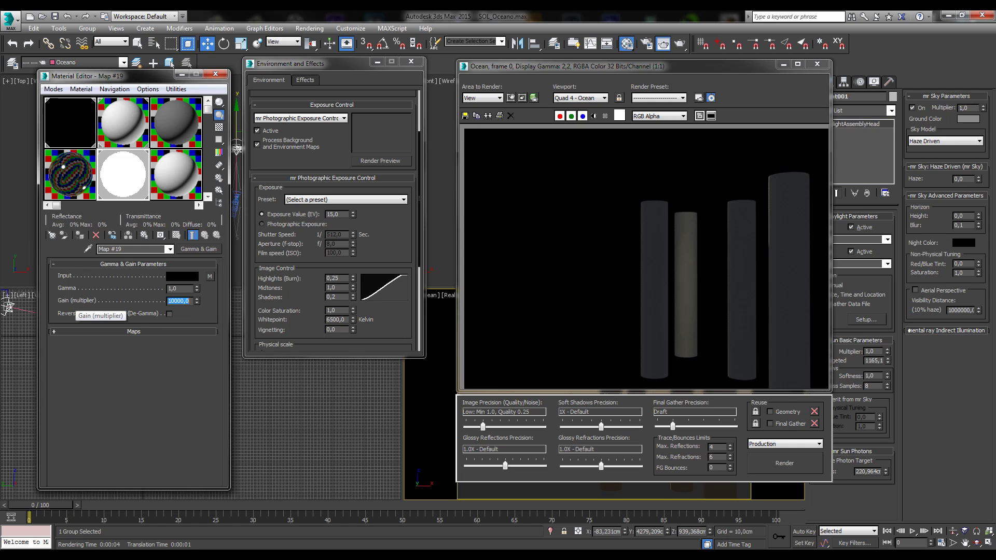
pyautogui.click(761, 449)
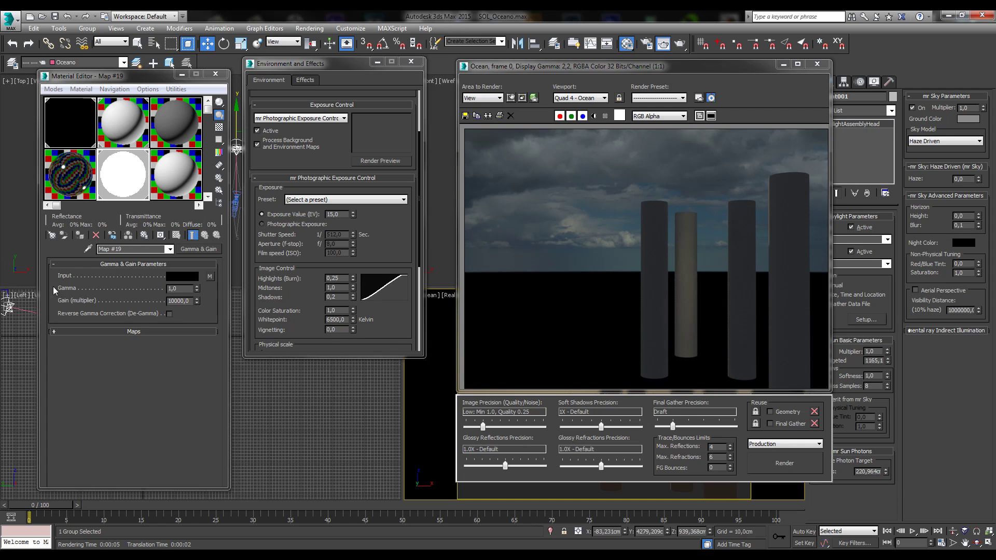
# Raise the Gamma & Gain map's gain multiplier to 30000 and render the Ocean view.
pyautogui.click(170, 300)
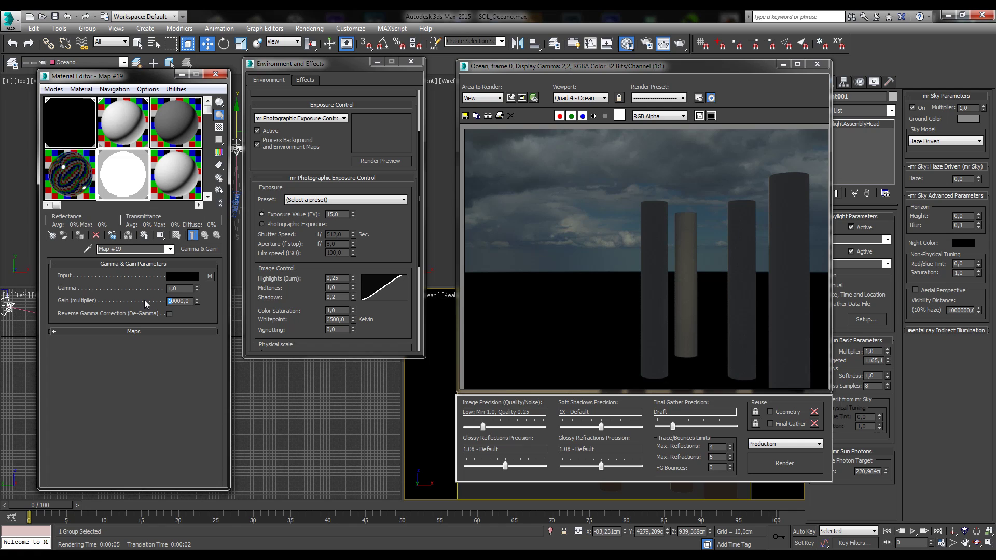
pyautogui.write('3')
pyautogui.press('Return')
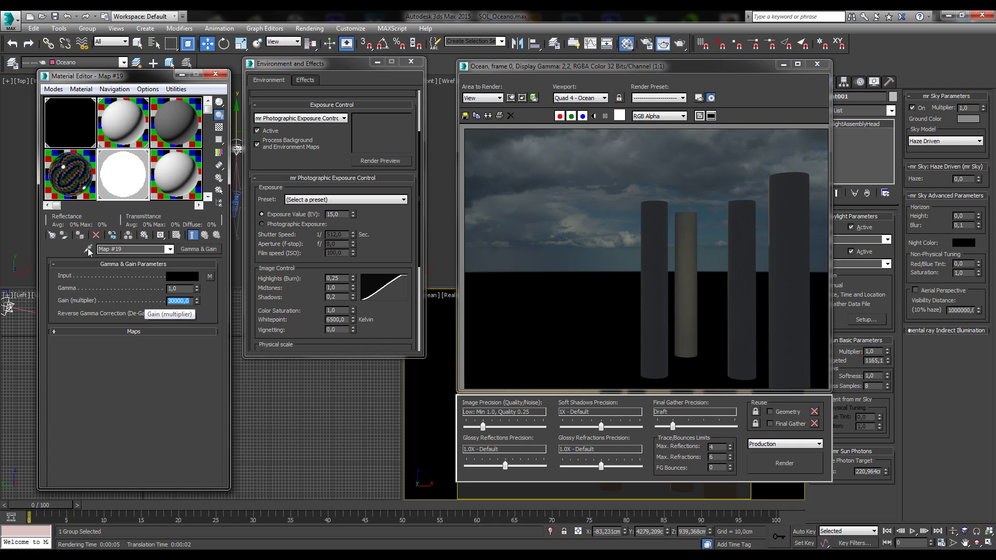
pyautogui.click(772, 464)
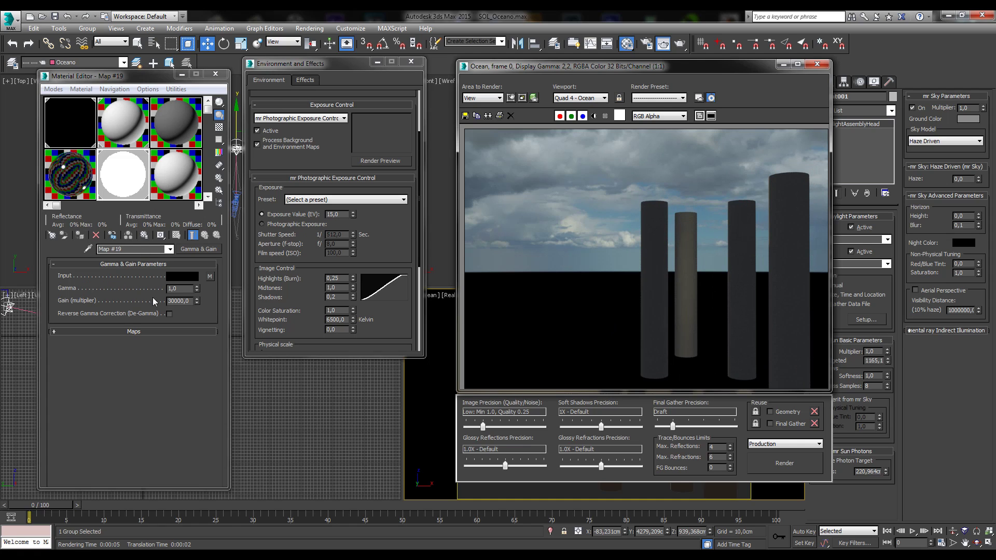
# Set the Gamma & Gain map's gain multiplier to 50000 and render the Ocean view.
pyautogui.moveTo(172, 301); pyautogui.dragTo(152, 306)
pyautogui.hotkey('shift', 'End')
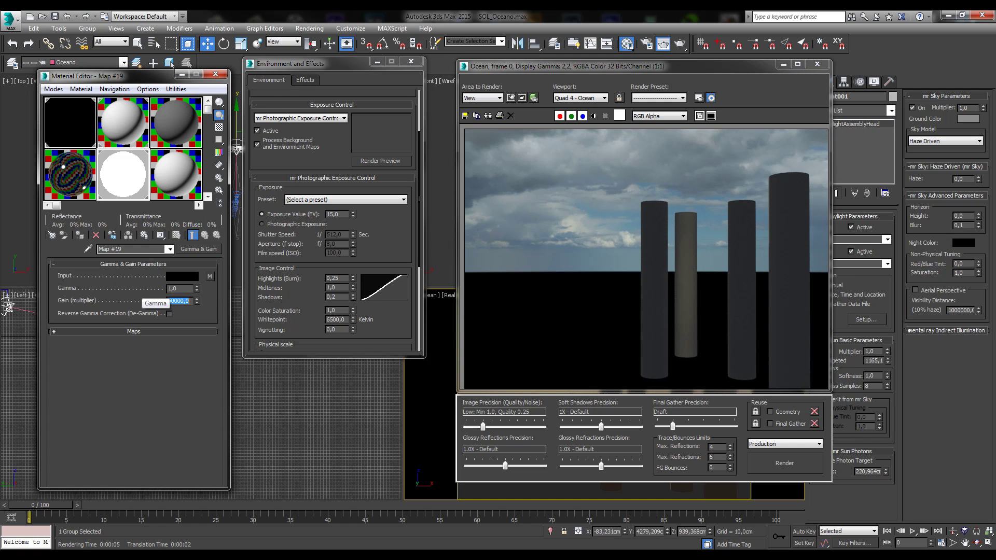
pyautogui.write('50000')
pyautogui.press('Return')
pyautogui.click(782, 463)
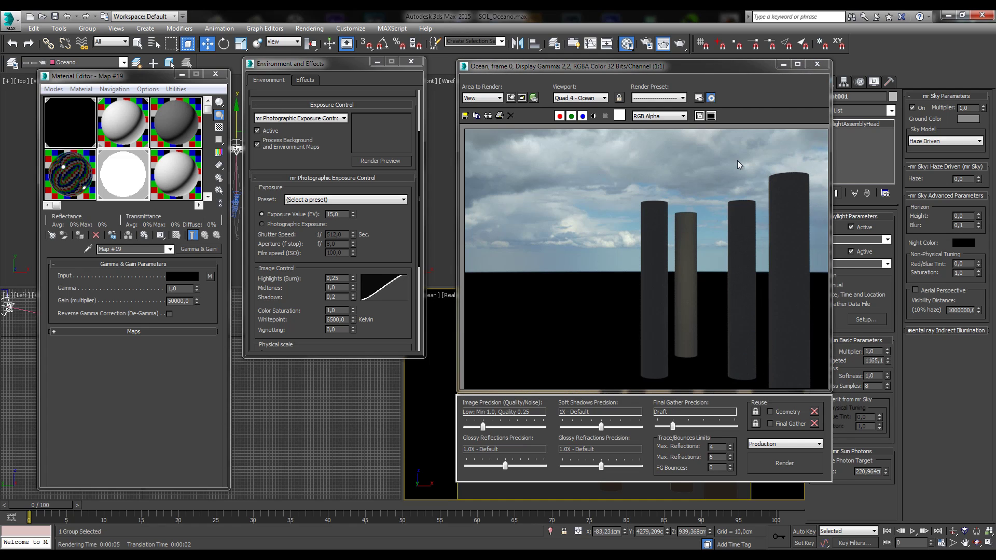
# Review the Gamma & Gain map's gain multiplier and examine the Output settings of its input HDR bitmap.
pyautogui.doubleClick(176, 301)
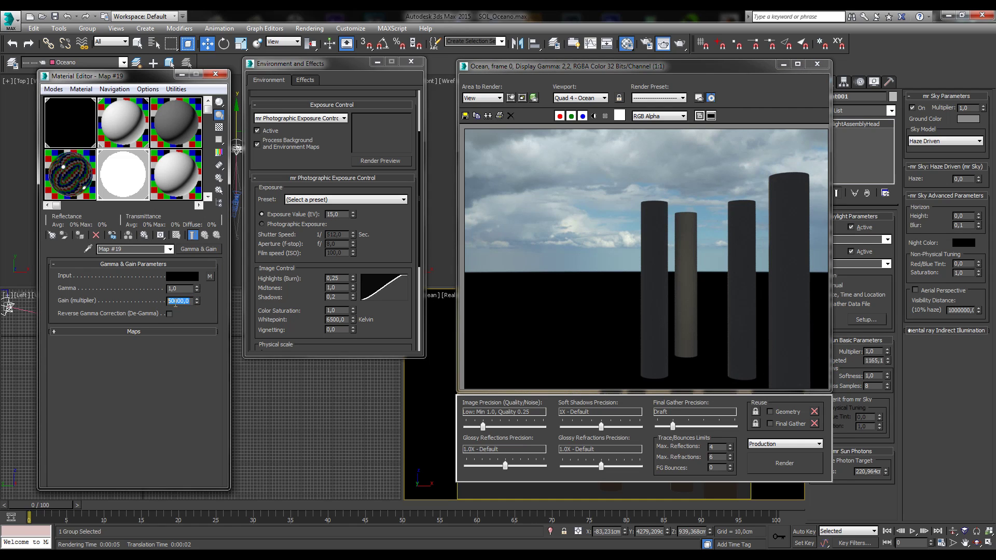
pyautogui.moveTo(192, 301); pyautogui.dragTo(183, 301)
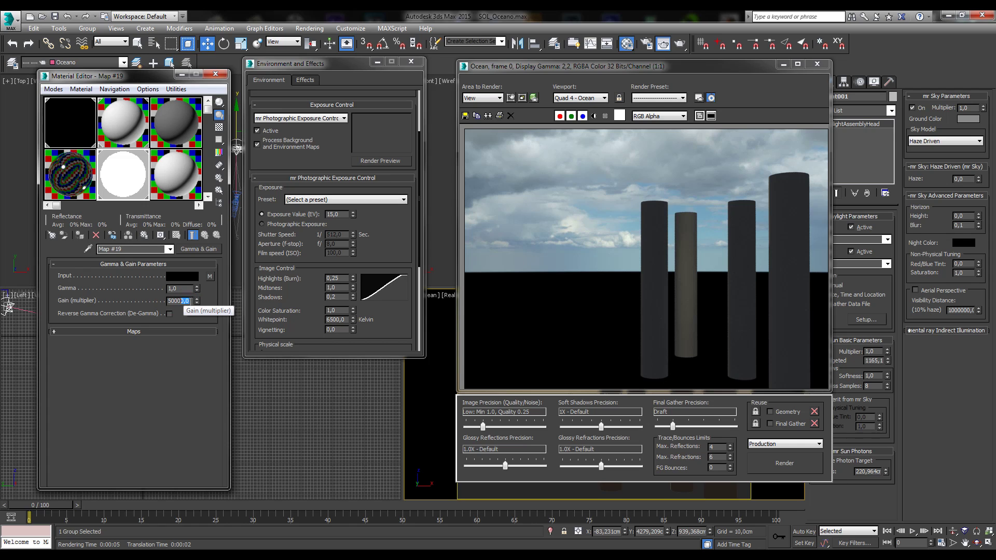
pyautogui.click(169, 301)
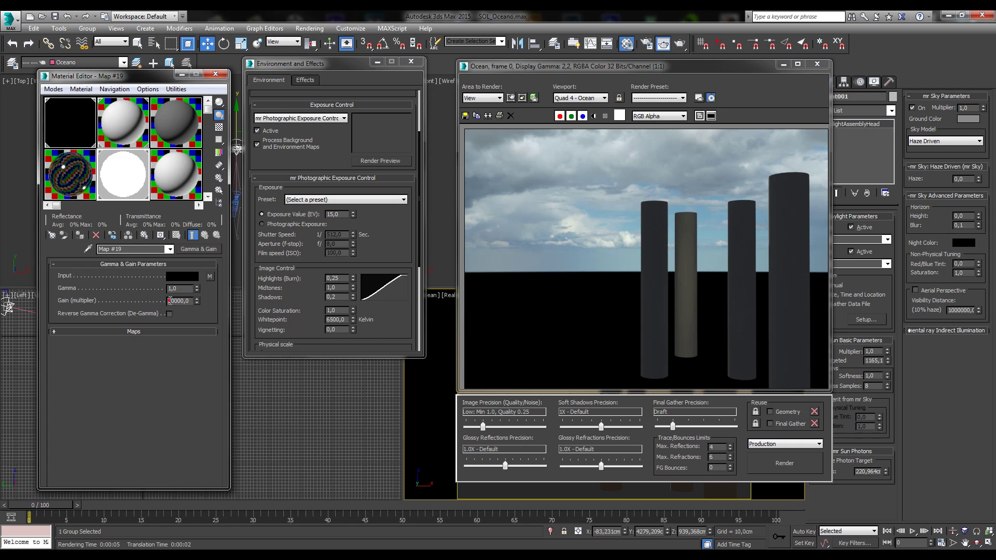
pyautogui.moveTo(169, 301); pyautogui.dragTo(191, 301)
pyautogui.click(210, 277)
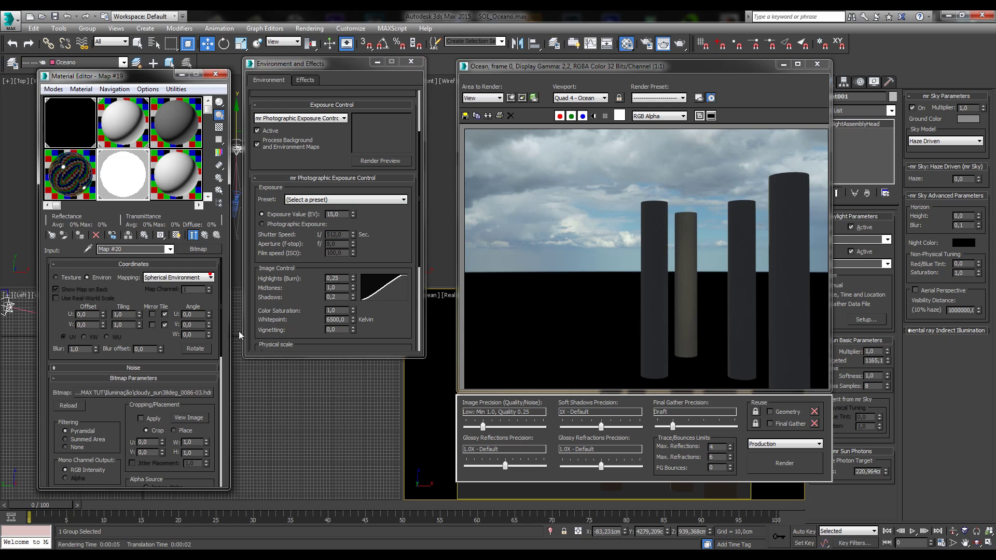
pyautogui.scroll(-5, 216, 353)
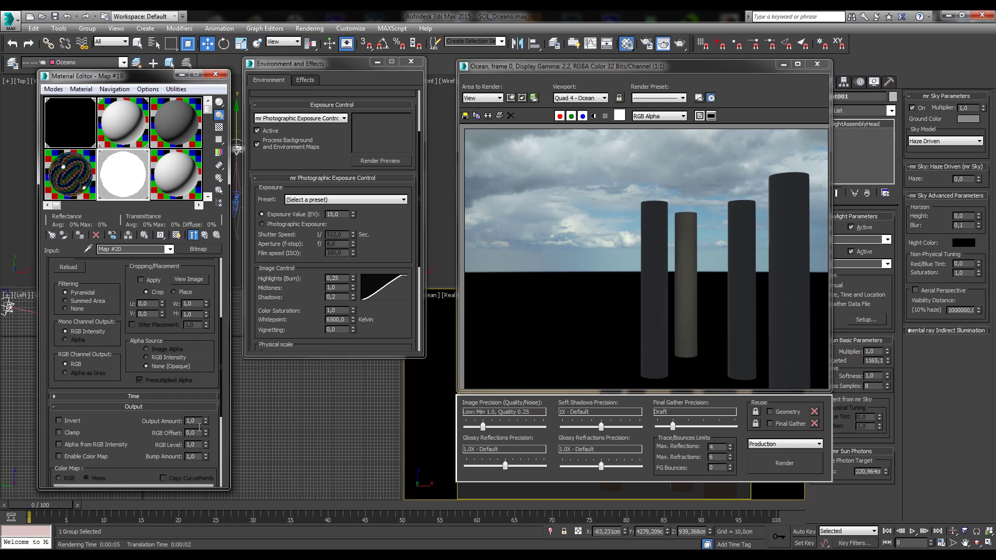
pyautogui.scroll(-3, 199, 428)
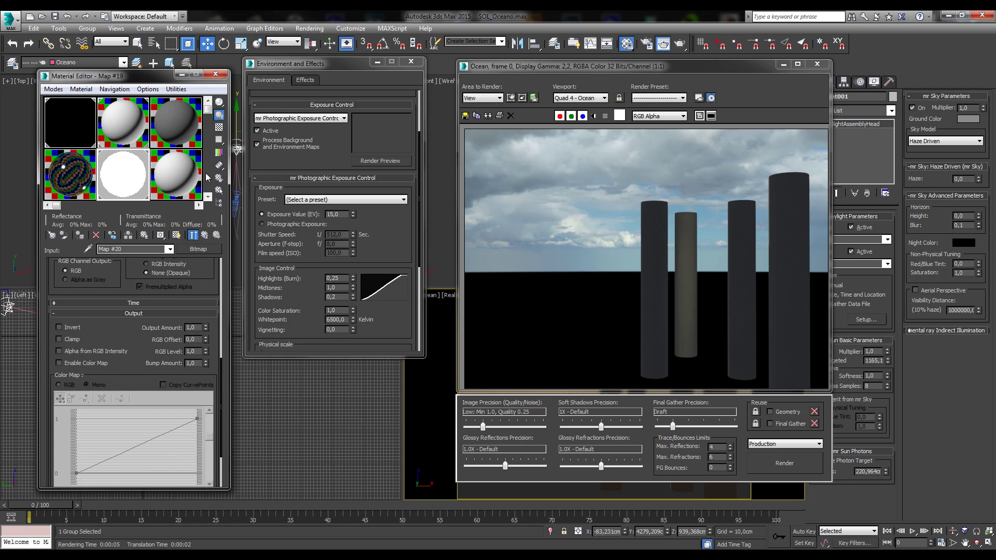
# Close the Material Editor and the Environment and Effects window, and move the rendered frame window away from the Daylight parameters.
pyautogui.click(215, 74)
pyautogui.click(411, 62)
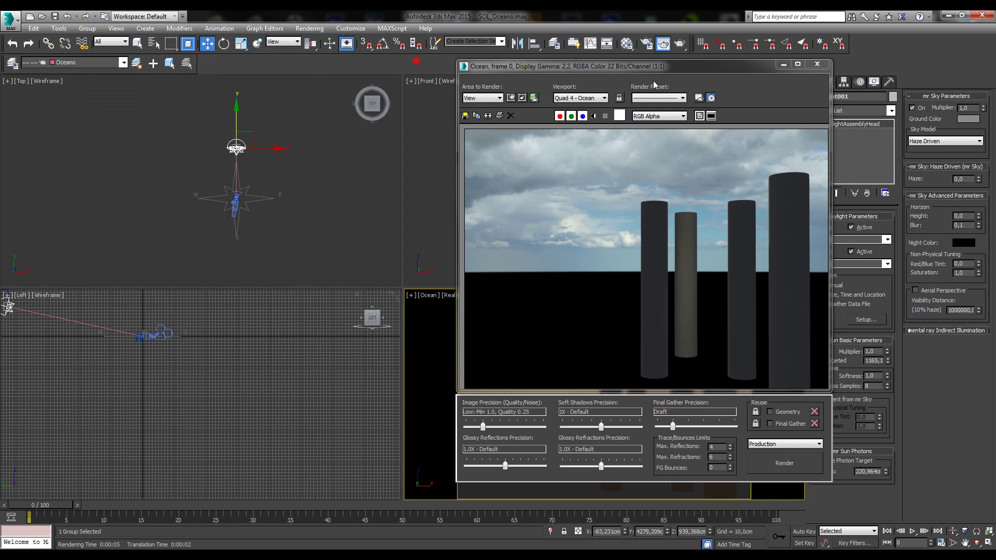
pyautogui.moveTo(659, 67); pyautogui.dragTo(488, 69)
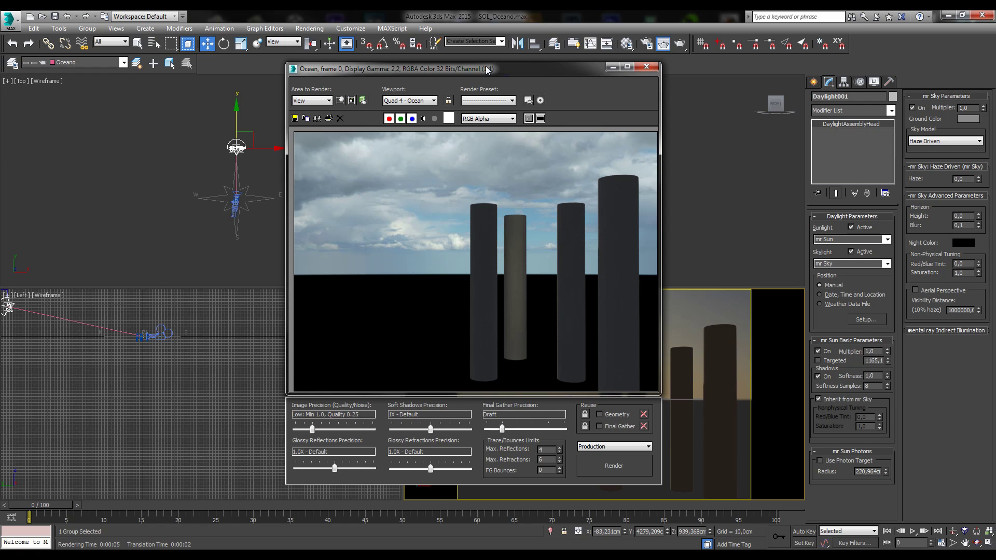
pyautogui.moveTo(543, 73); pyautogui.dragTo(373, 49)
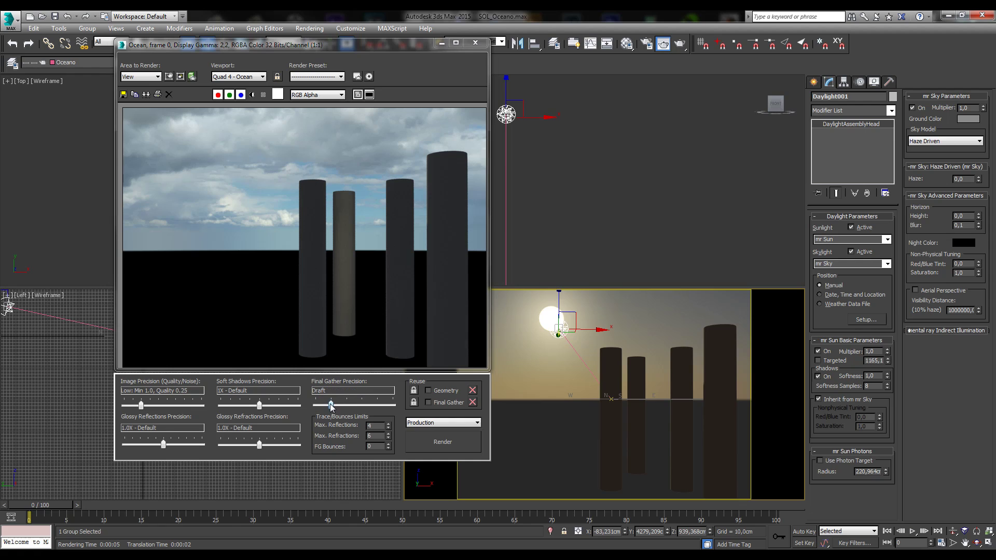
# Examine the render precision settings for final gather, image quality, soft shadows, glossy reflections and glossy refractions.
pyautogui.moveTo(332, 407)
pyautogui.mouseDown()
pyautogui.moveTo(378, 410)
pyautogui.moveTo(328, 405)
pyautogui.mouseUp()
pyautogui.moveTo(141, 408)
pyautogui.mouseDown()
pyautogui.moveTo(170, 408)
pyautogui.moveTo(141, 408)
pyautogui.mouseUp()
pyautogui.moveTo(262, 404)
pyautogui.mouseDown()
pyautogui.moveTo(242, 407)
pyautogui.moveTo(260, 409)
pyautogui.mouseUp()
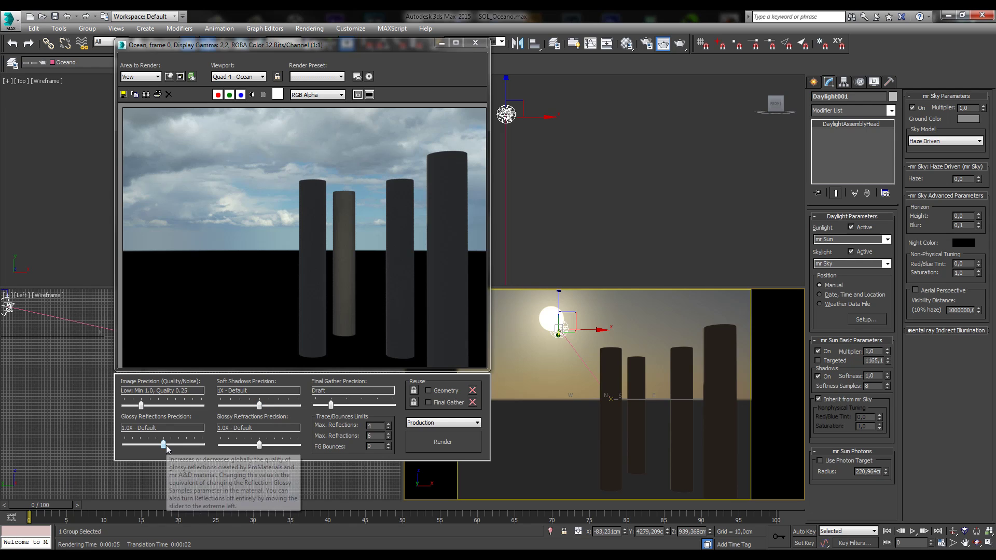
pyautogui.moveTo(166, 445); pyautogui.dragTo(158, 448)
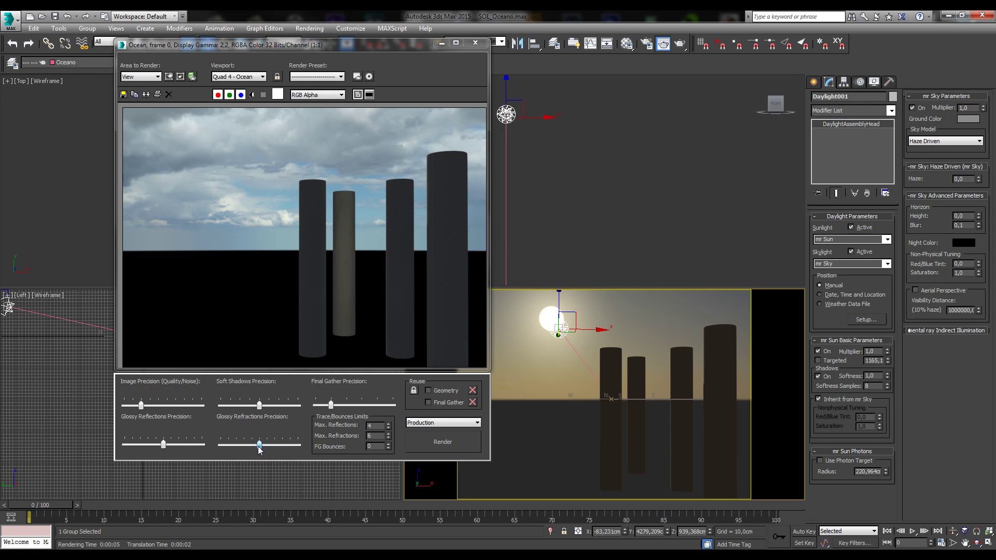
pyautogui.moveTo(259, 446); pyautogui.dragTo(260, 446)
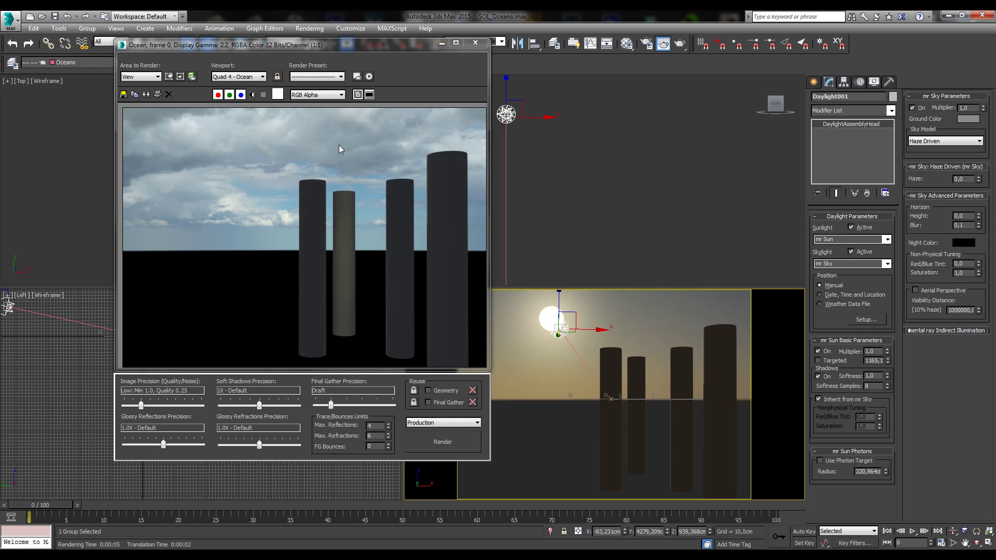
# Move the rendered frame window clear of the Front and Ocean viewports.
pyautogui.click(367, 47)
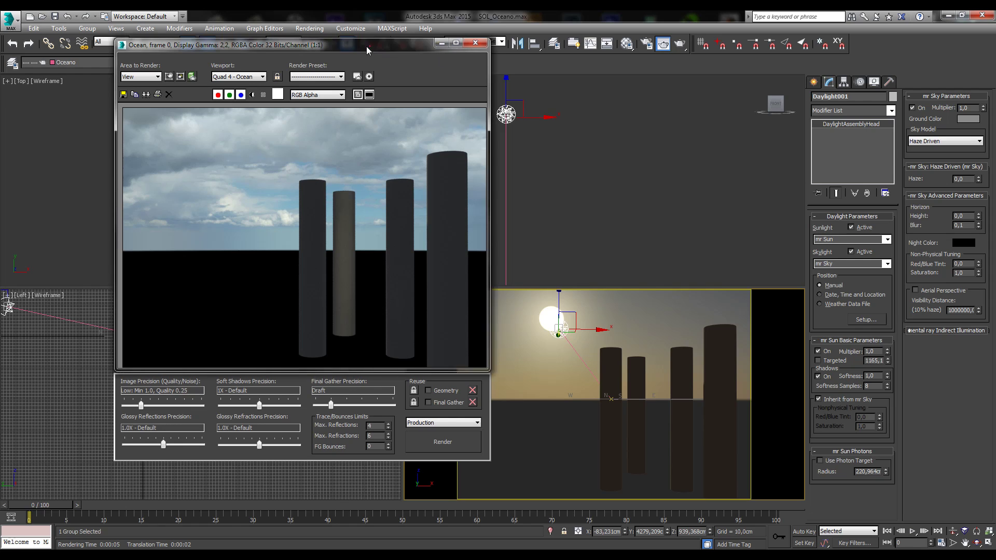
pyautogui.moveTo(366, 46); pyautogui.dragTo(313, 39)
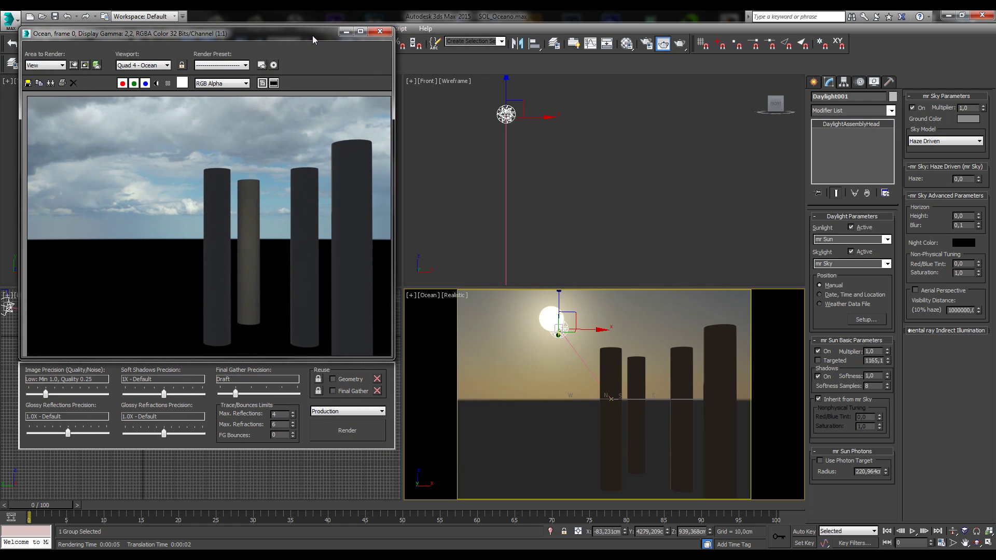